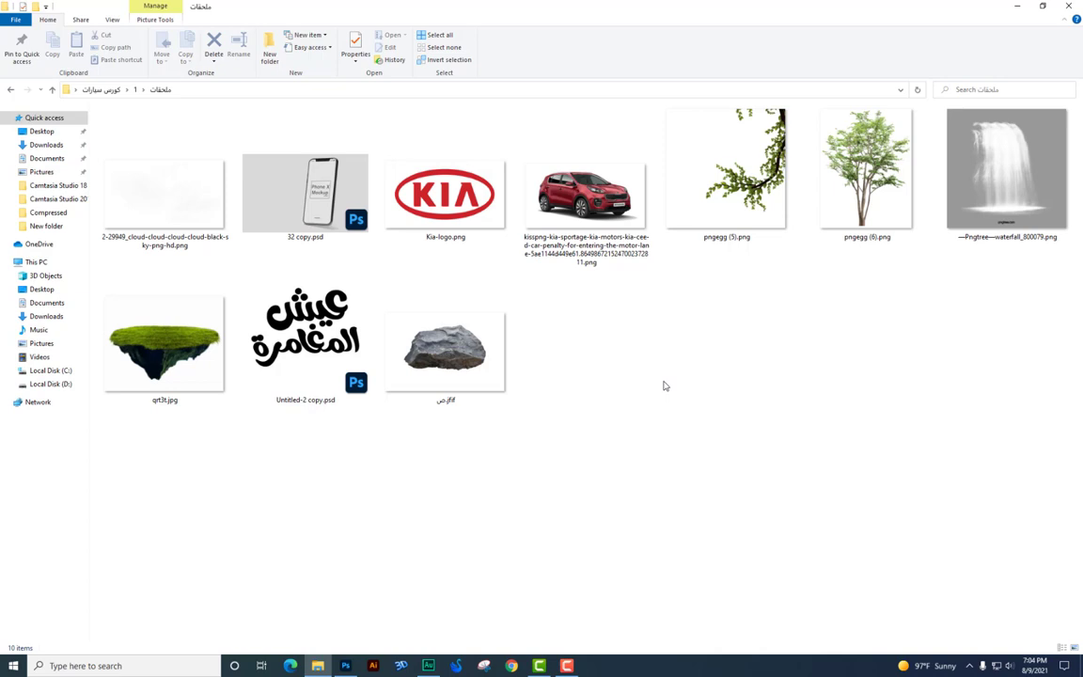
{"action": "left_click_drag", "start_coordinate": [943, 461], "coordinate": [86, 101]}
{"action": "left_click", "coordinate": [600, 365]}
{"action": "left_click", "coordinate": [320, 343]}
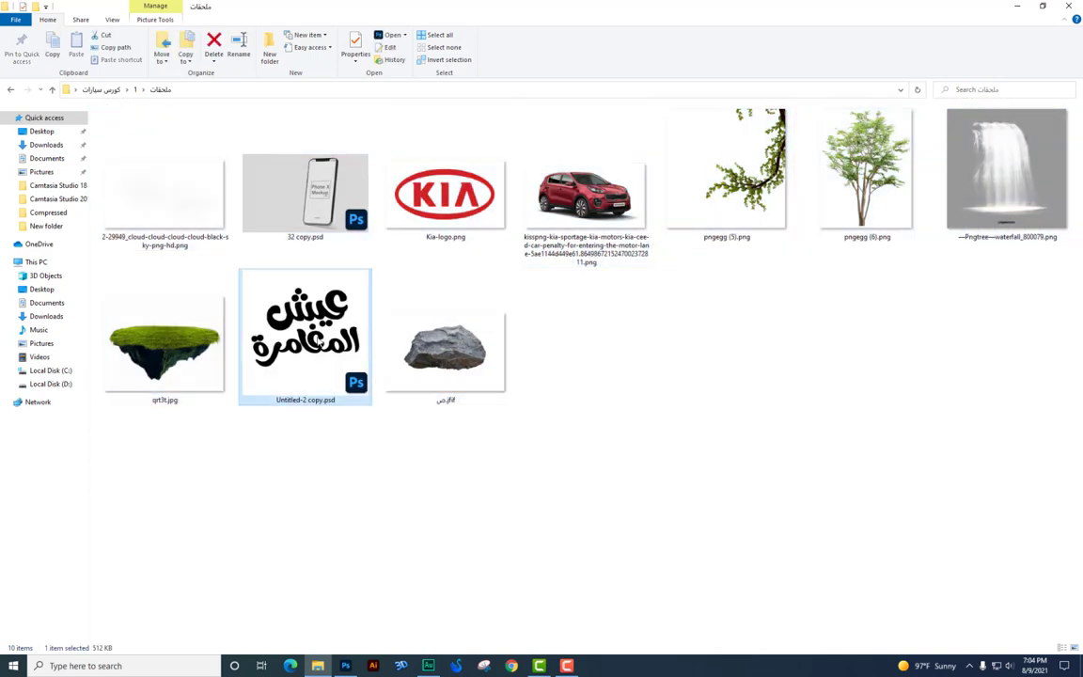
{"action": "left_click", "coordinate": [743, 404]}
{"action": "left_click_drag", "start_coordinate": [1021, 446], "coordinate": [508, 237]}
{"action": "left_click", "coordinate": [782, 379]}
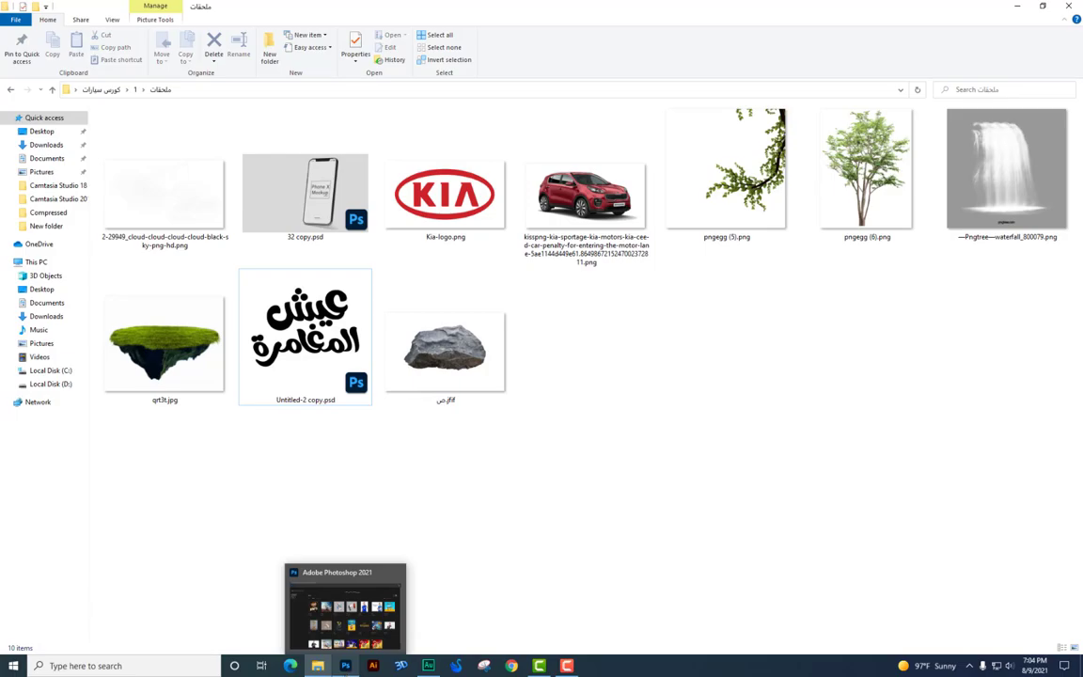
Switch to Photoshop and create a 2000 x 1700 px RGB document at 100 pixels/inch with a white background.
{"action": "left_click", "coordinate": [347, 666]}
{"action": "left_click", "coordinate": [24, 8]}
{"action": "left_click", "coordinate": [37, 18]}
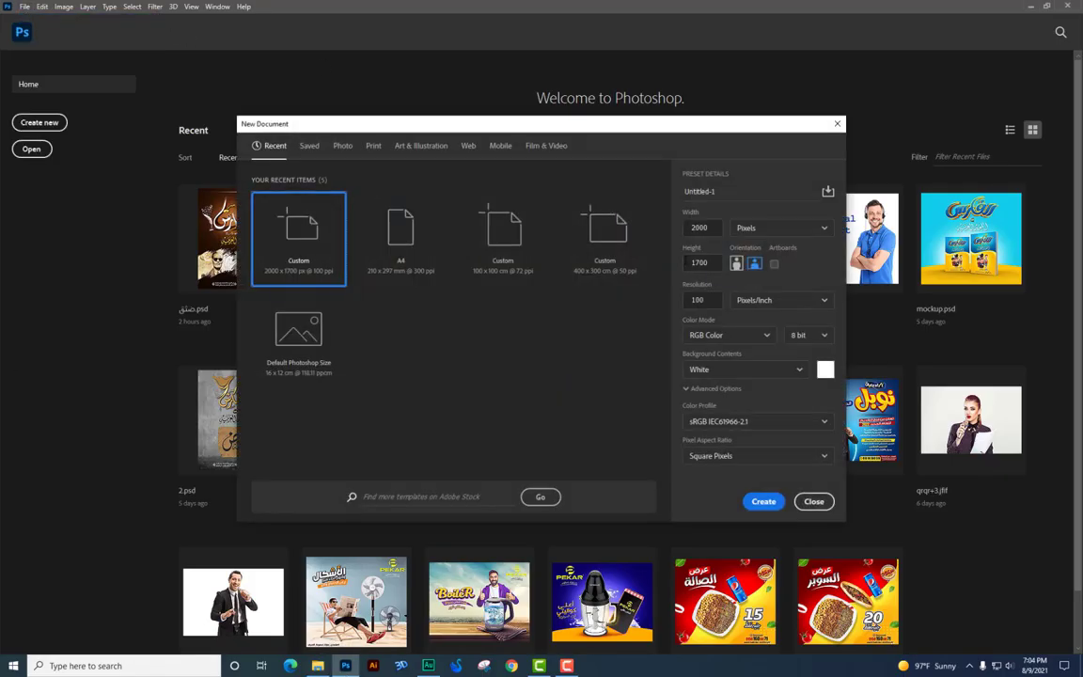
{"action": "left_click", "coordinate": [774, 234]}
{"action": "left_click", "coordinate": [776, 246]}
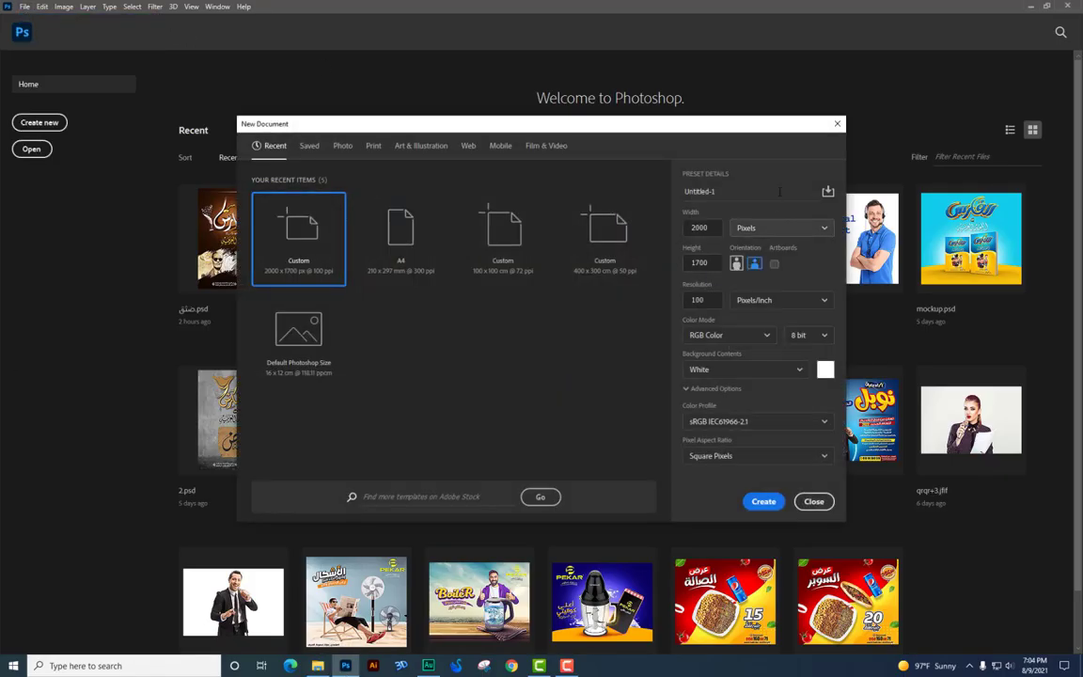
{"action": "left_click", "coordinate": [779, 192]}
{"action": "left_click", "coordinate": [720, 228]}
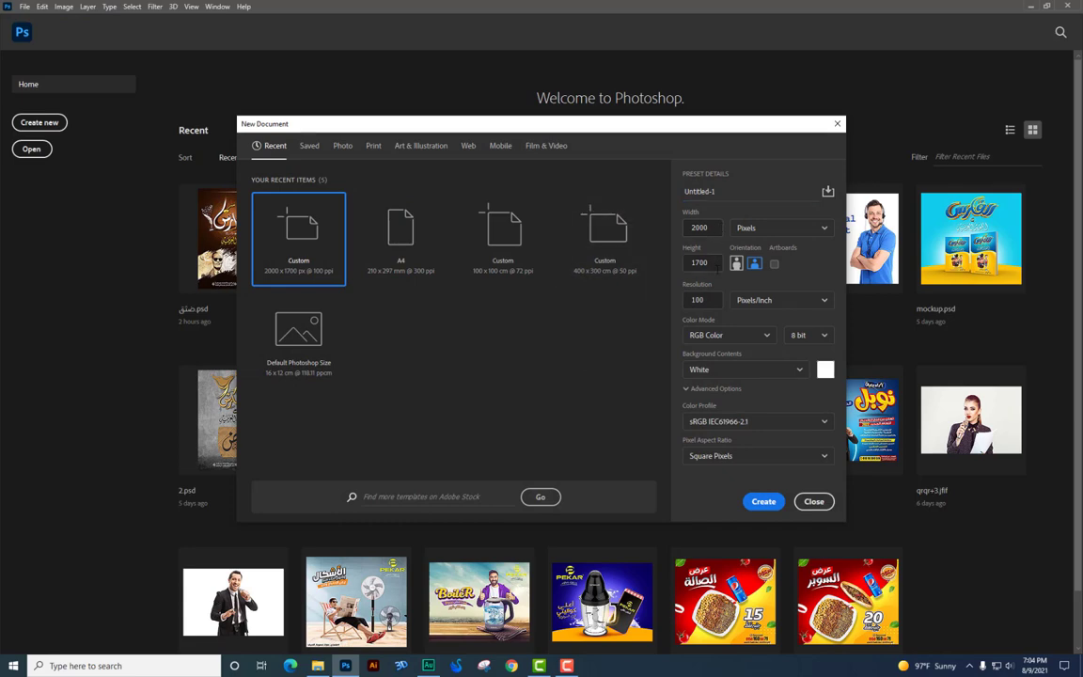
{"action": "left_click", "coordinate": [764, 501]}
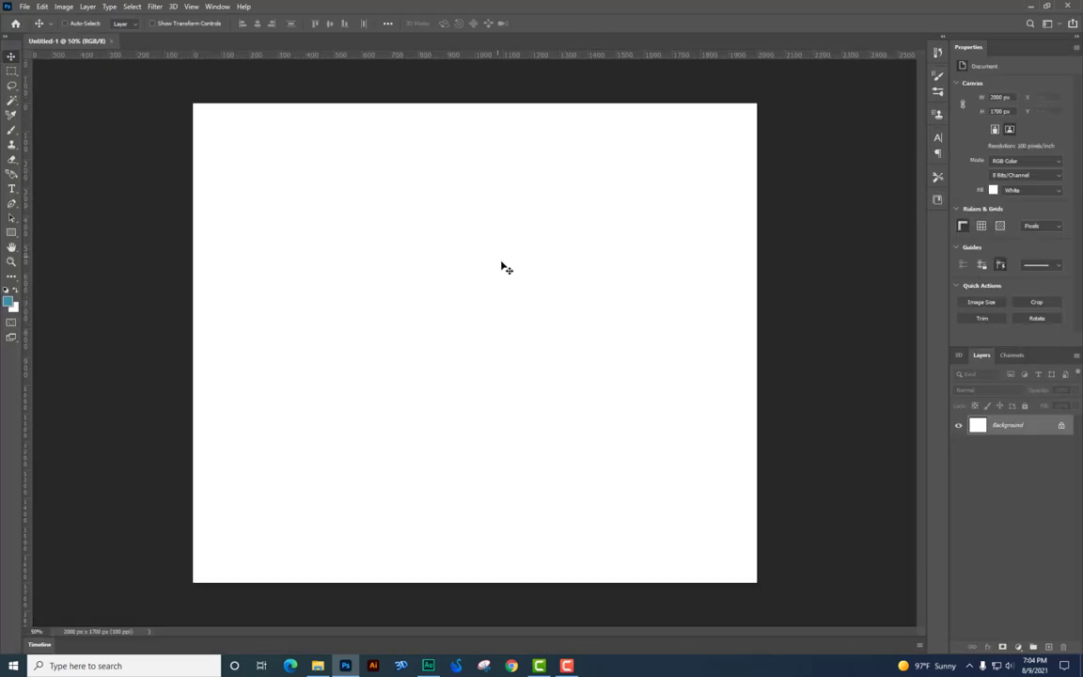
{"action": "key", "text": "alt+Tab"}
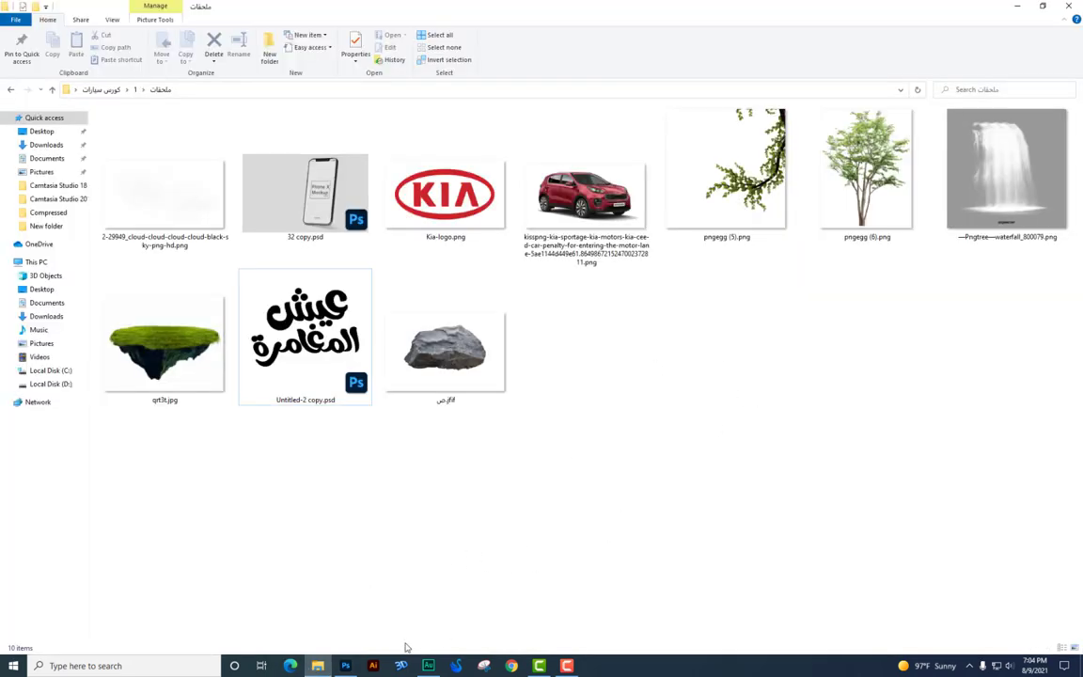
{"action": "left_click", "coordinate": [345, 665]}
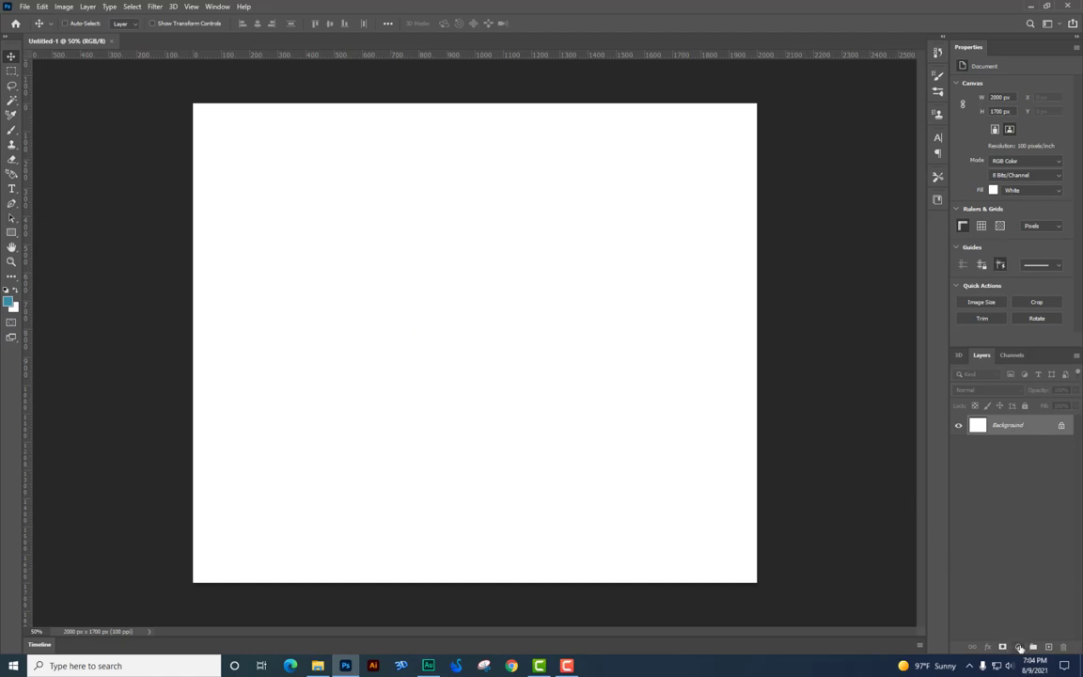
Add a Solid Color fill layer above the background in dark teal 21736e.
{"action": "left_click", "coordinate": [1019, 649]}
{"action": "left_click", "coordinate": [1020, 443]}
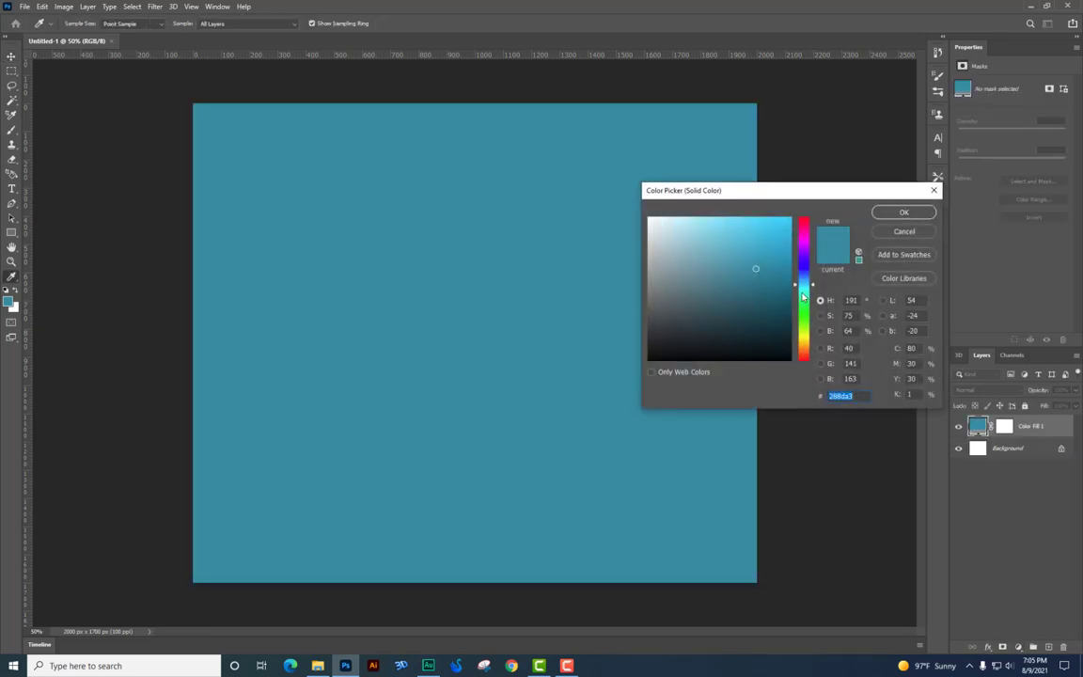
{"action": "mouse_move", "coordinate": [802, 297]}
{"action": "left_mouse_down"}
{"action": "mouse_move", "coordinate": [745, 288]}
{"action": "mouse_move", "coordinate": [752, 316]}
{"action": "left_mouse_up"}
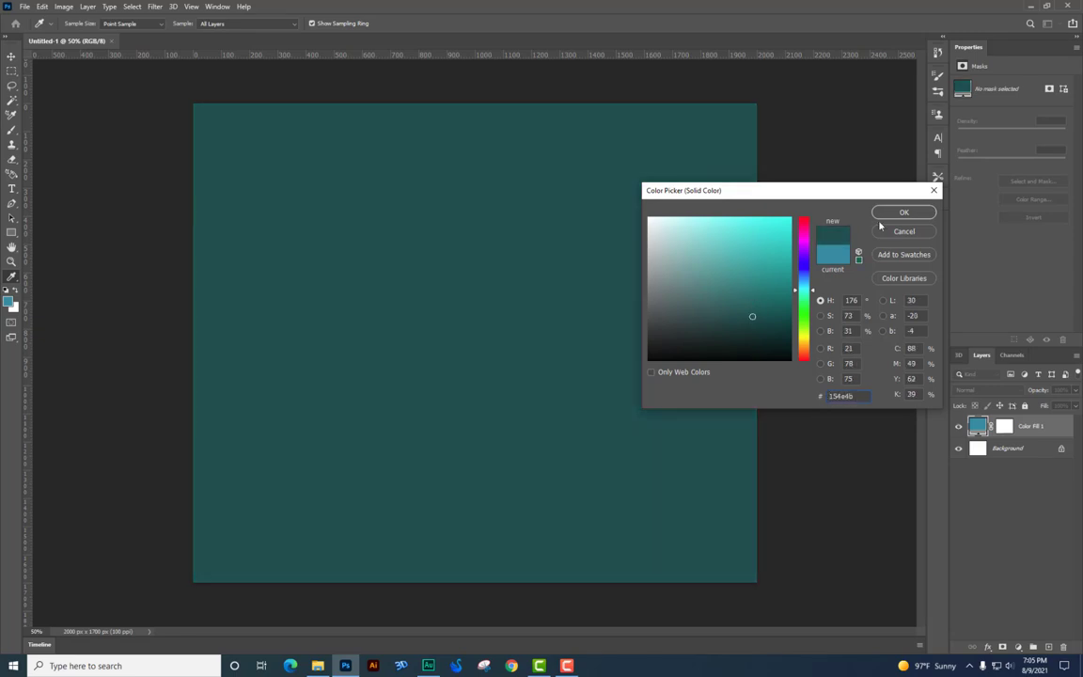
{"action": "left_click", "coordinate": [750, 296]}
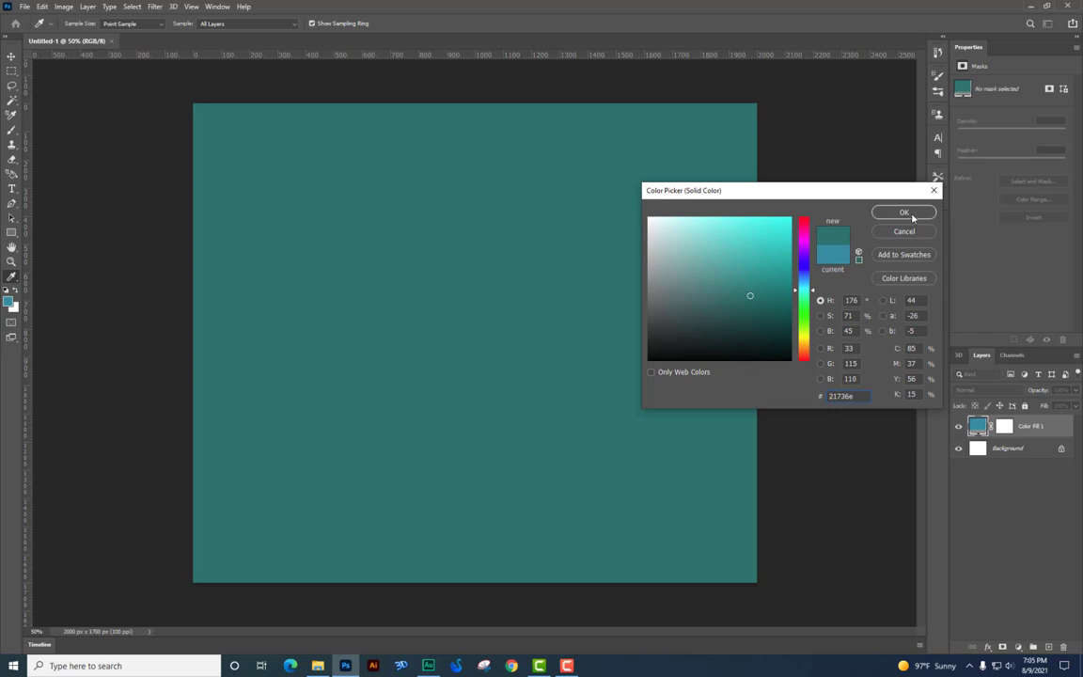
{"action": "left_click", "coordinate": [903, 213]}
Add an empty layer above the teal fill and set the soft round Brush to about 464 px.
{"action": "left_click", "coordinate": [1050, 648]}
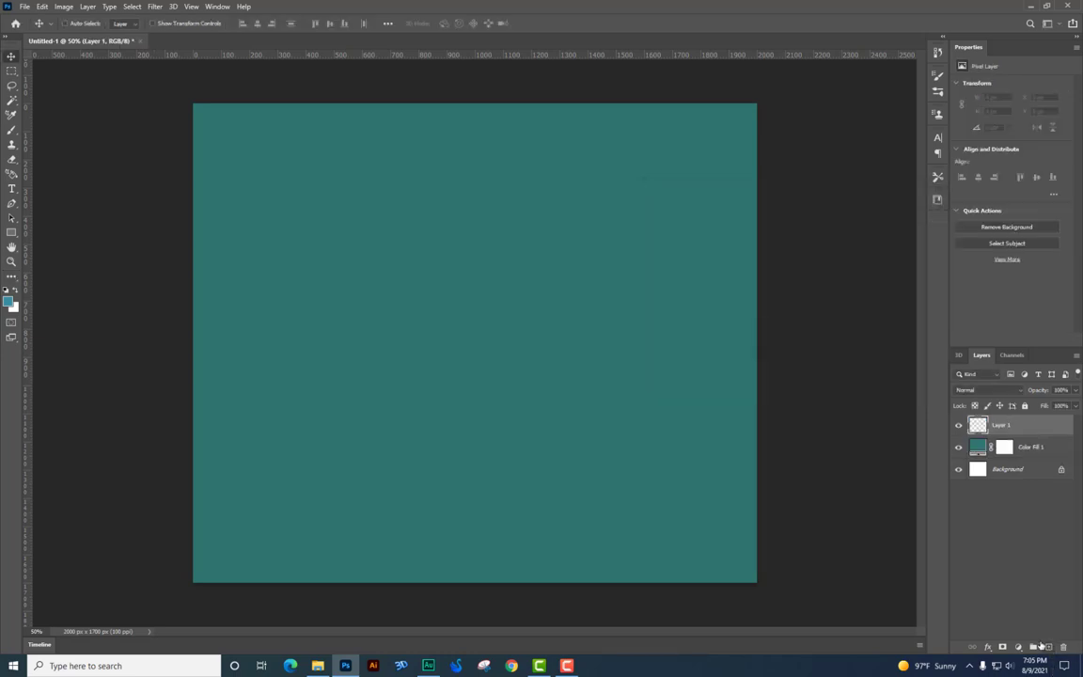
{"action": "left_click", "coordinate": [11, 129]}
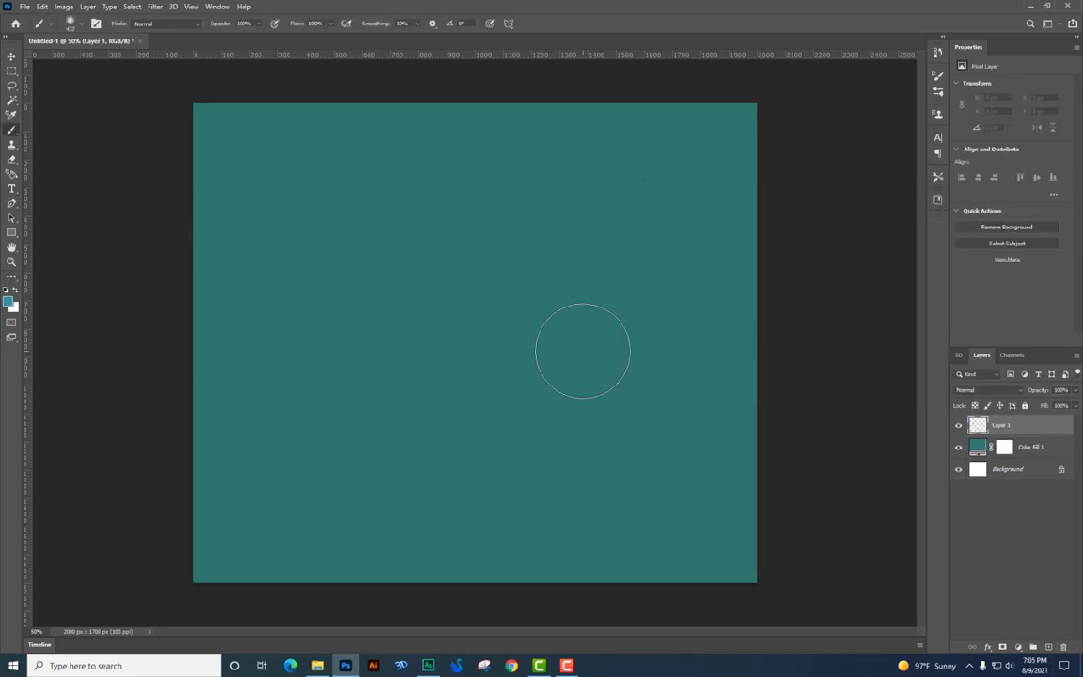
{"action": "right_click", "coordinate": [583, 350]}
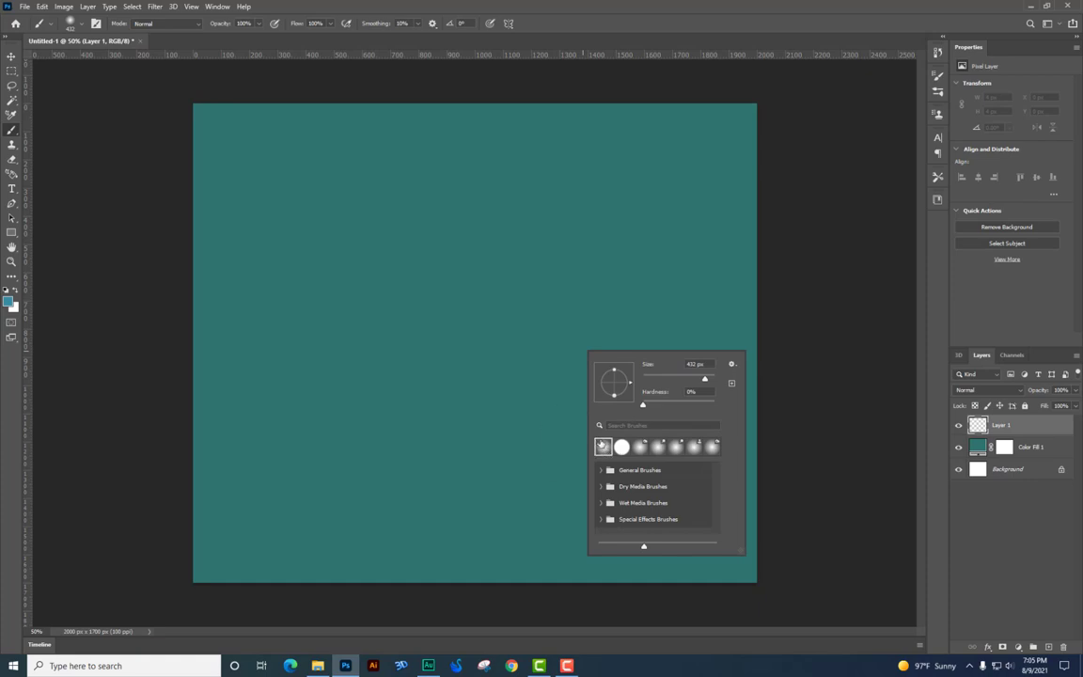
{"action": "left_click_drag", "start_coordinate": [705, 378], "coordinate": [706, 377]}
Sample the canvas teal and brighten it to a light turquoise foreground color.
{"action": "left_click", "coordinate": [442, 317], "text": "alt"}
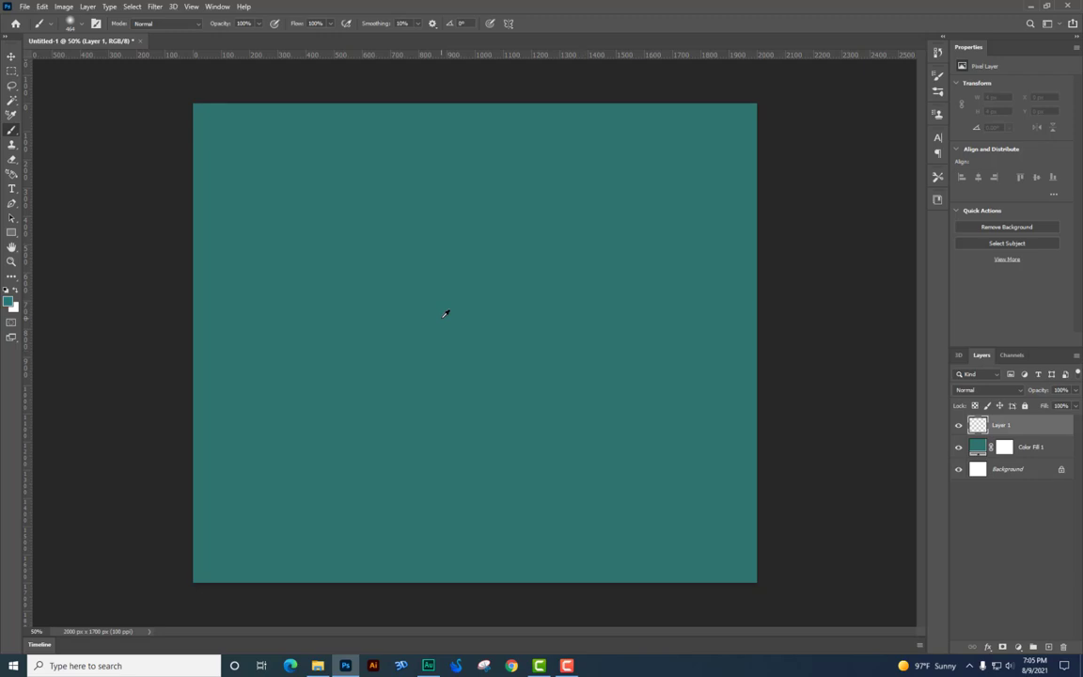
{"action": "left_click", "coordinate": [470, 317], "text": "alt"}
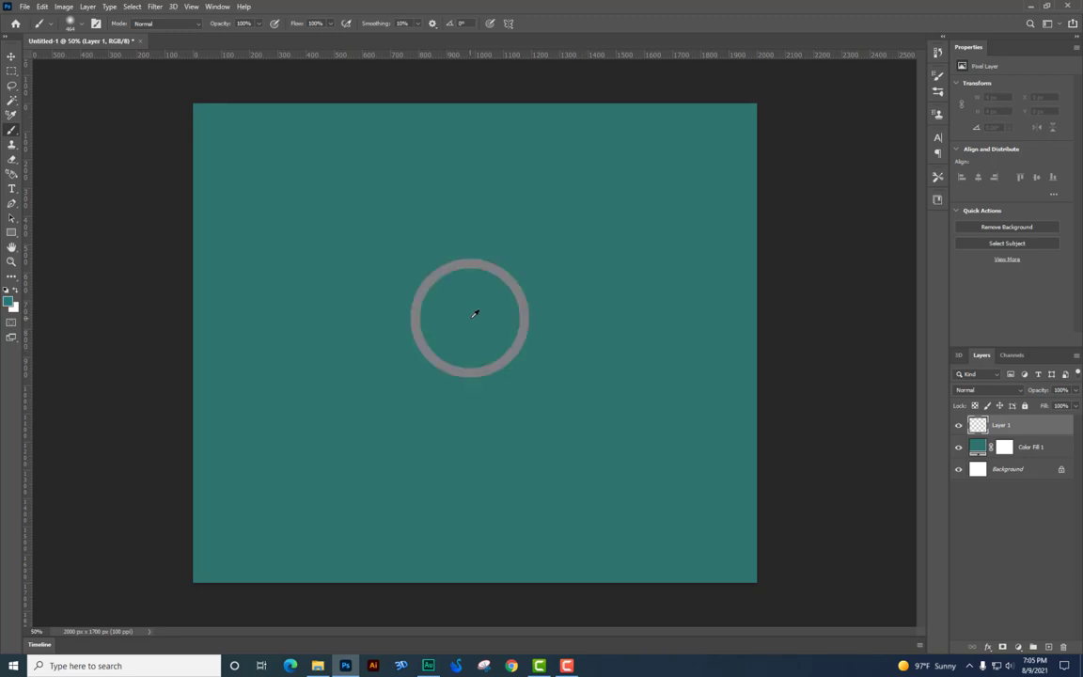
{"action": "left_click", "coordinate": [7, 303]}
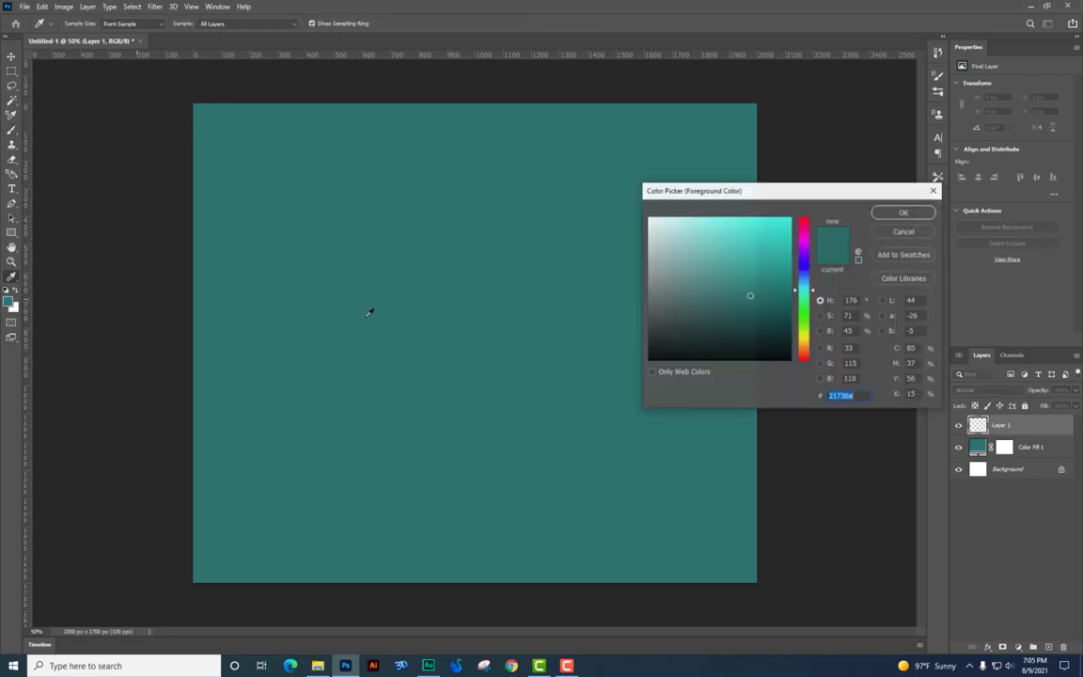
{"action": "left_click_drag", "start_coordinate": [750, 273], "coordinate": [747, 232]}
{"action": "left_click", "coordinate": [897, 210]}
{"action": "key", "text": "Return"}
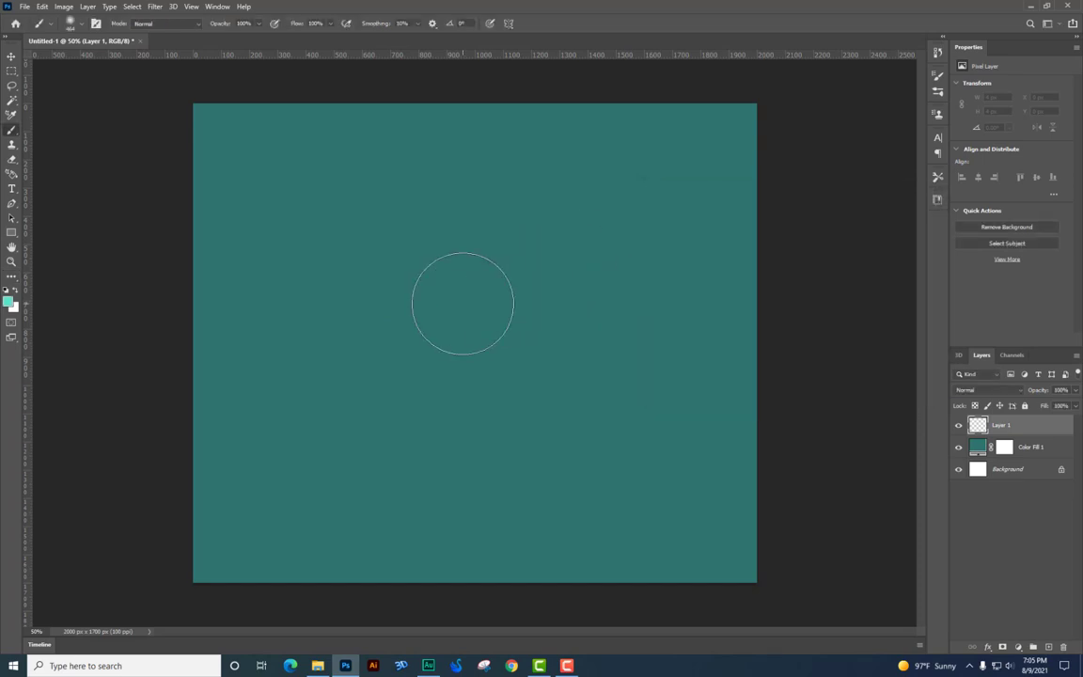
Paint one soft turquoise dab mid-canvas and enlarge it to about 2723 x 2345 px as a background glow.
{"action": "left_click", "coordinate": [462, 305]}
{"action": "key", "text": "ctrl+t"}
{"action": "left_click_drag", "start_coordinate": [570, 200], "coordinate": [790, 37]}
{"action": "left_click_drag", "start_coordinate": [615, 228], "coordinate": [633, 258]}
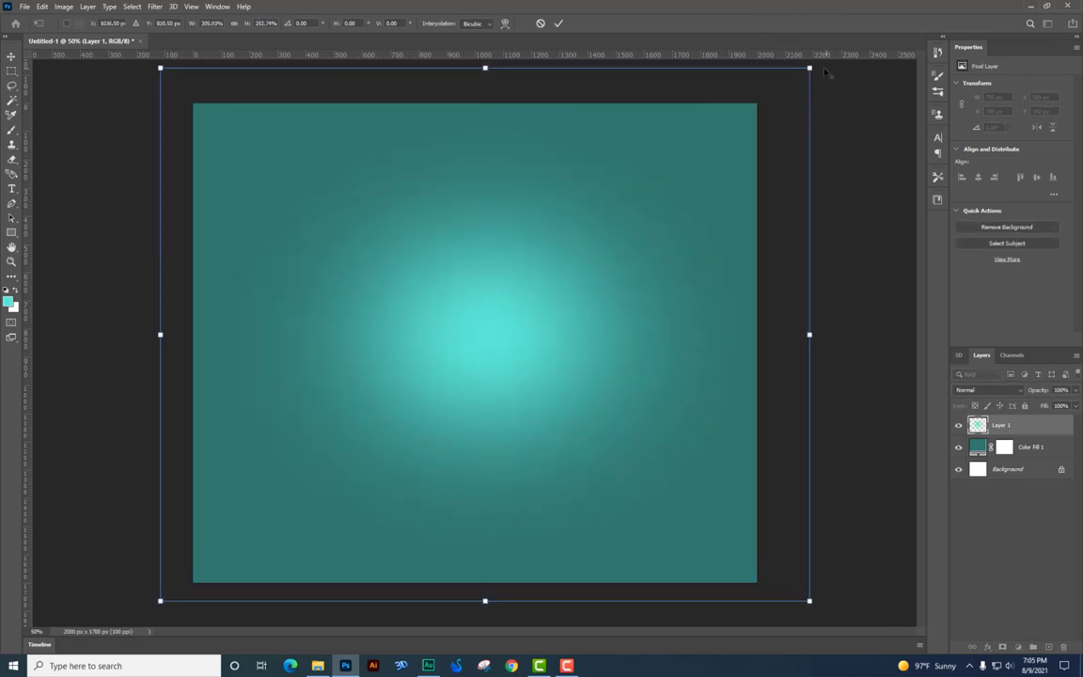
{"action": "key", "text": "Return"}
{"action": "key", "text": "b"}
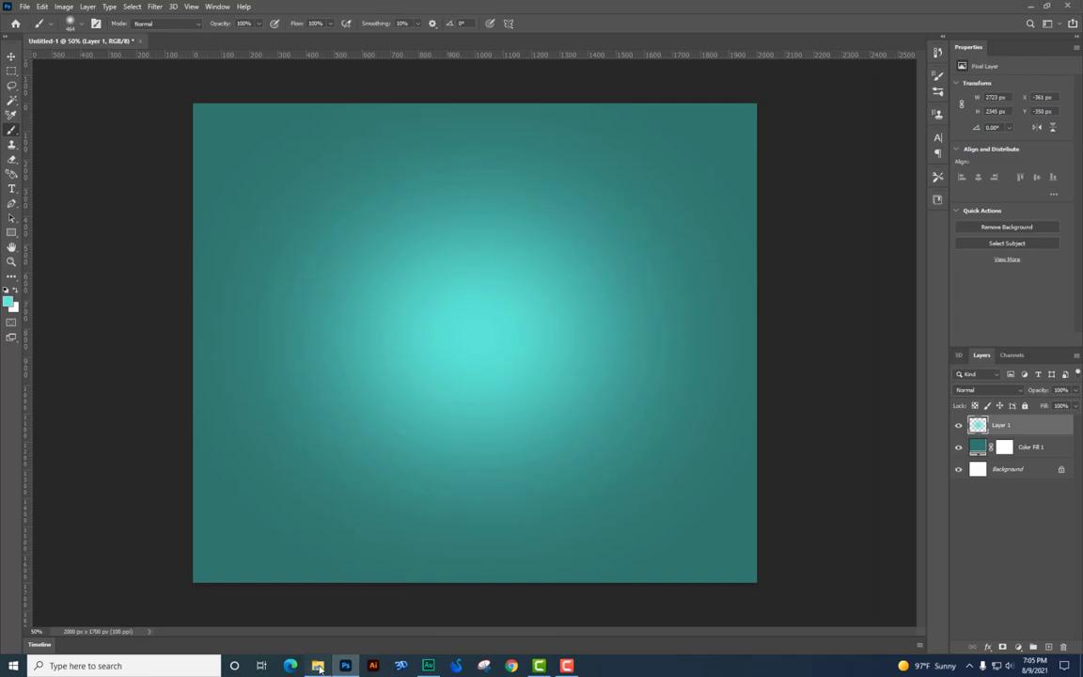
Open the rock image from the assets folder as its own document and remove its background with the Remove background quick action.
{"action": "left_click", "coordinate": [318, 665]}
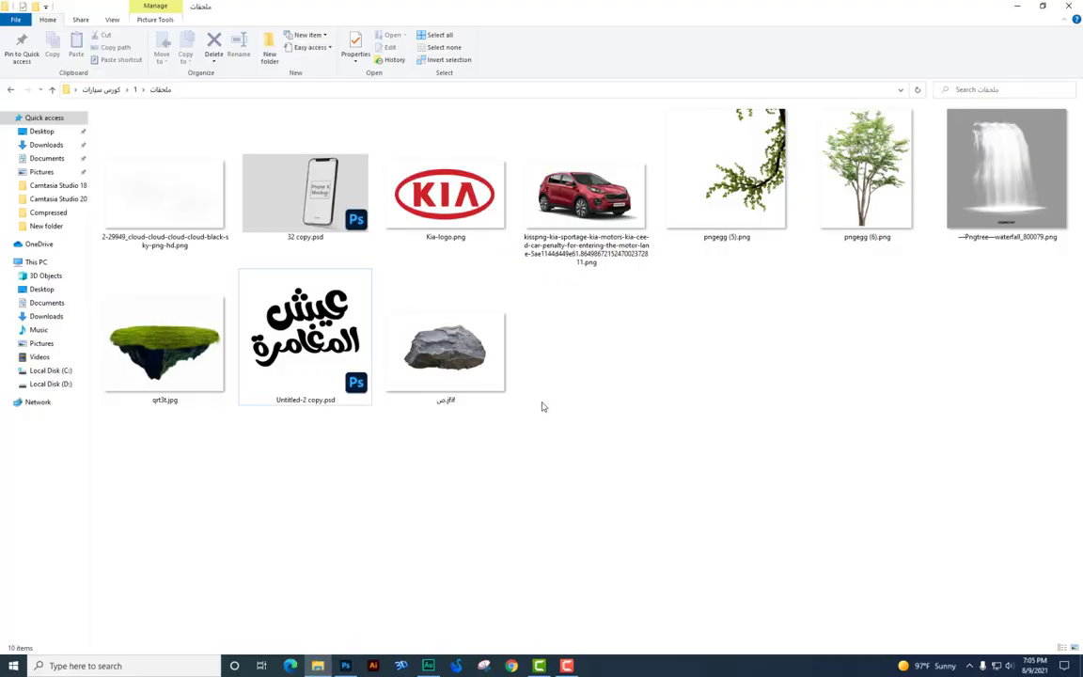
{"action": "left_click_drag", "start_coordinate": [417, 340], "coordinate": [602, 40]}
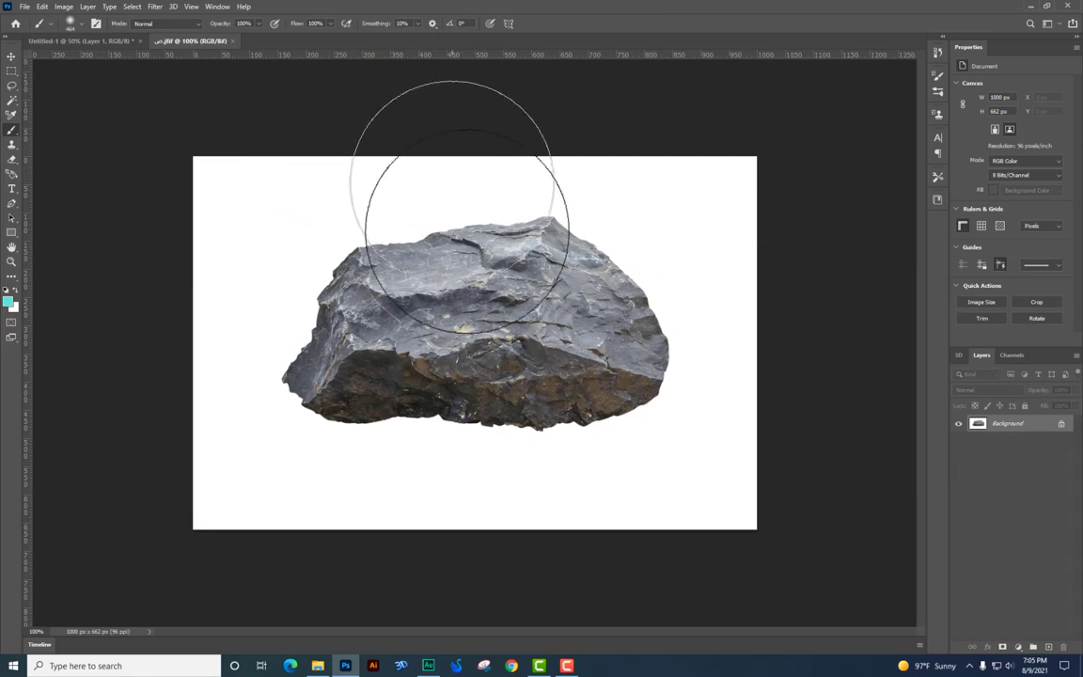
{"action": "left_click", "coordinate": [15, 100]}
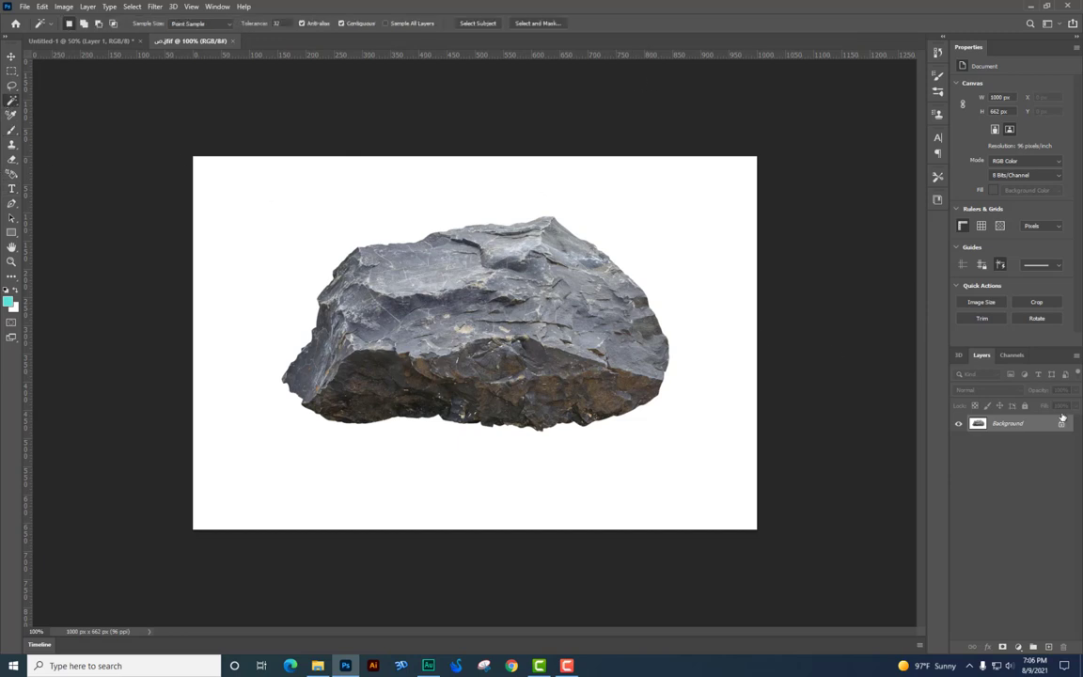
{"action": "left_click", "coordinate": [240, 8]}
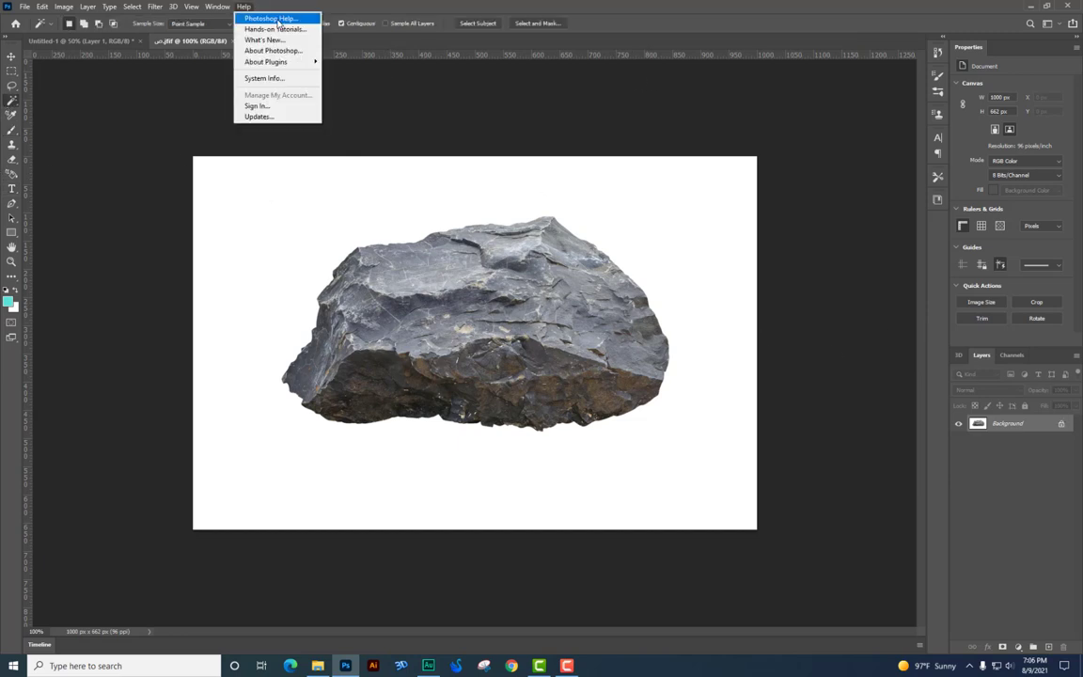
{"action": "left_click", "coordinate": [264, 21]}
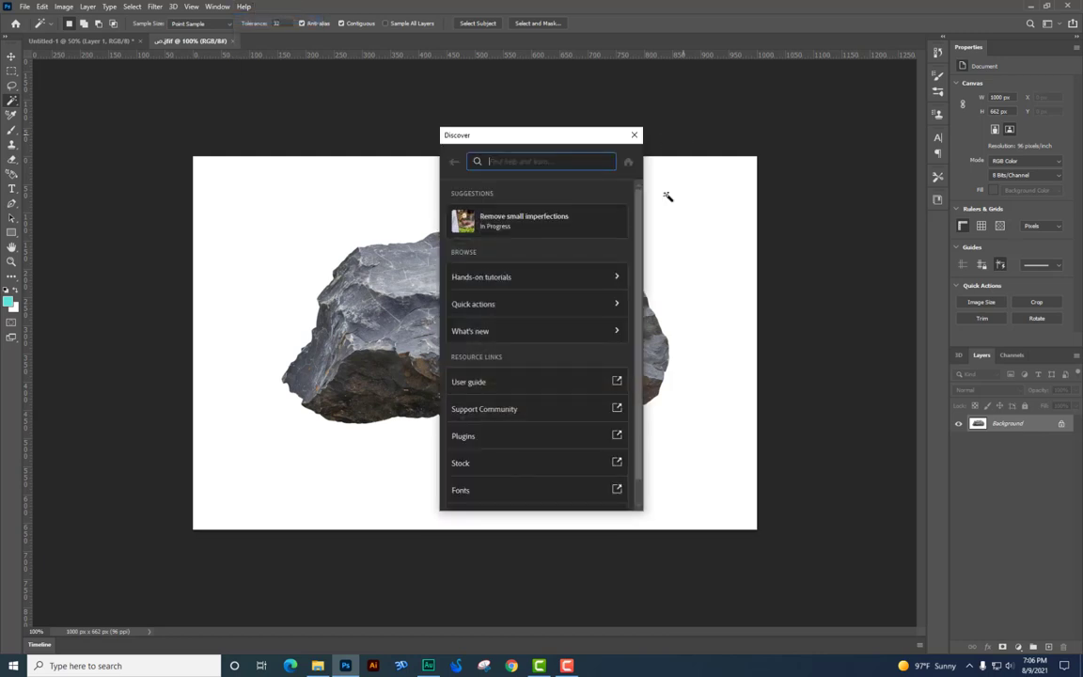
{"action": "left_click", "coordinate": [543, 314]}
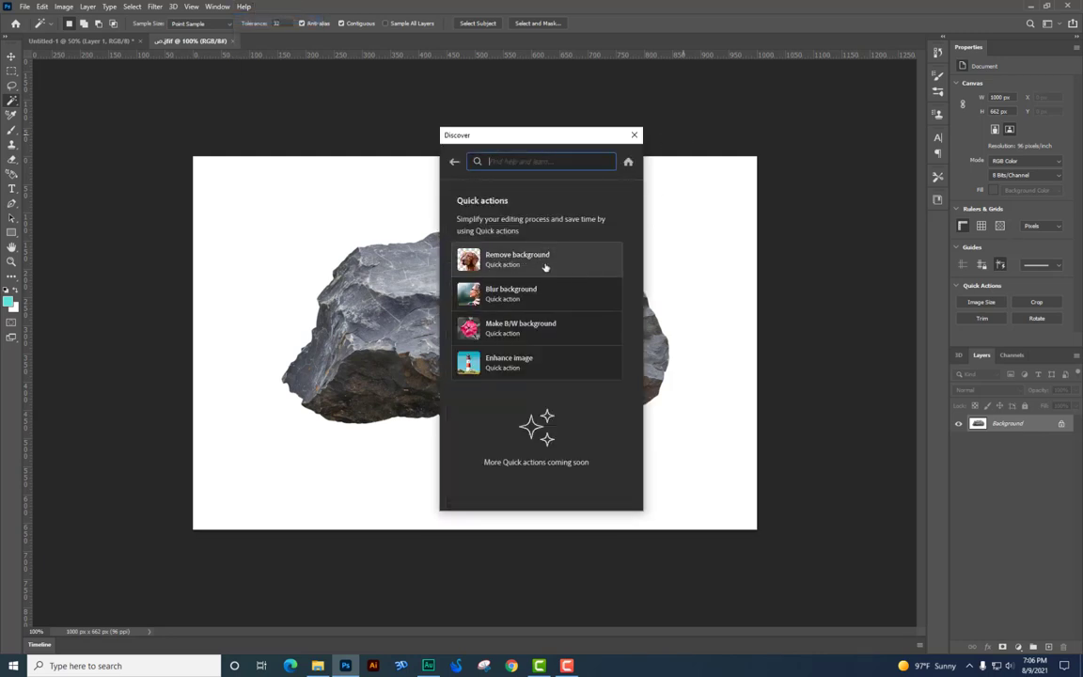
{"action": "left_click", "coordinate": [558, 269]}
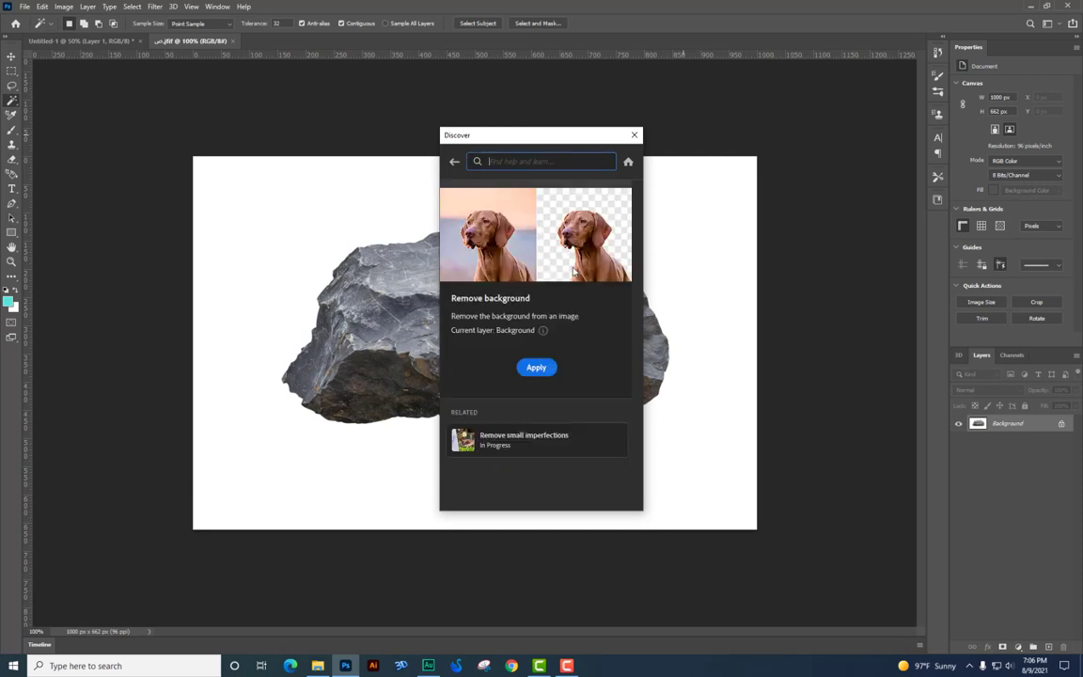
{"action": "left_click", "coordinate": [536, 368]}
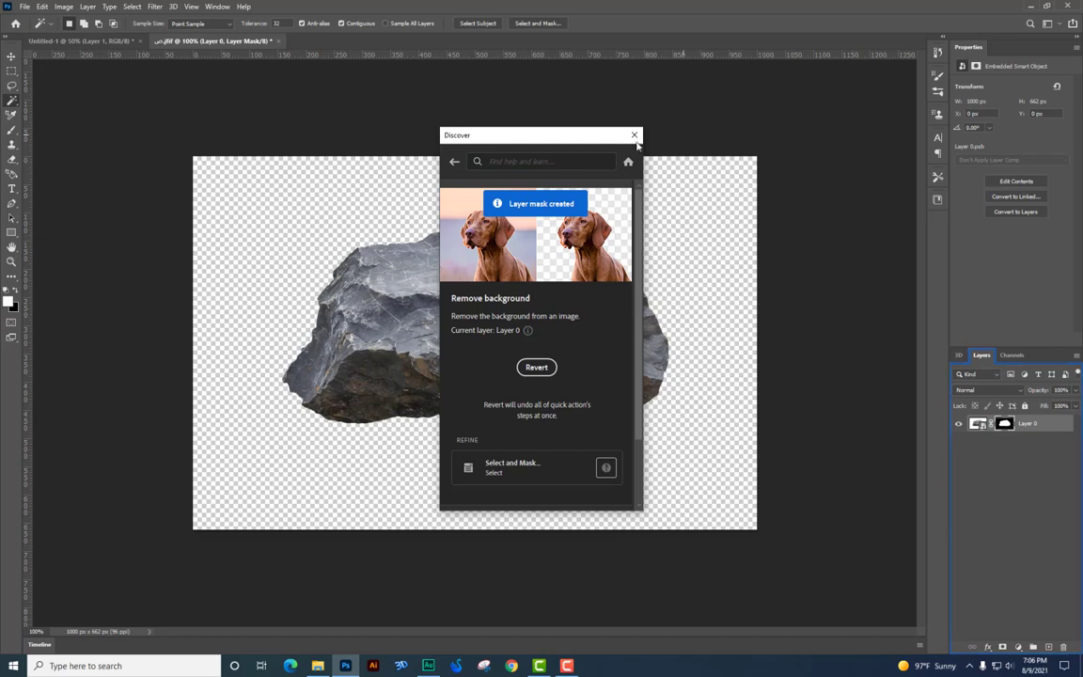
{"action": "left_click", "coordinate": [633, 135]}
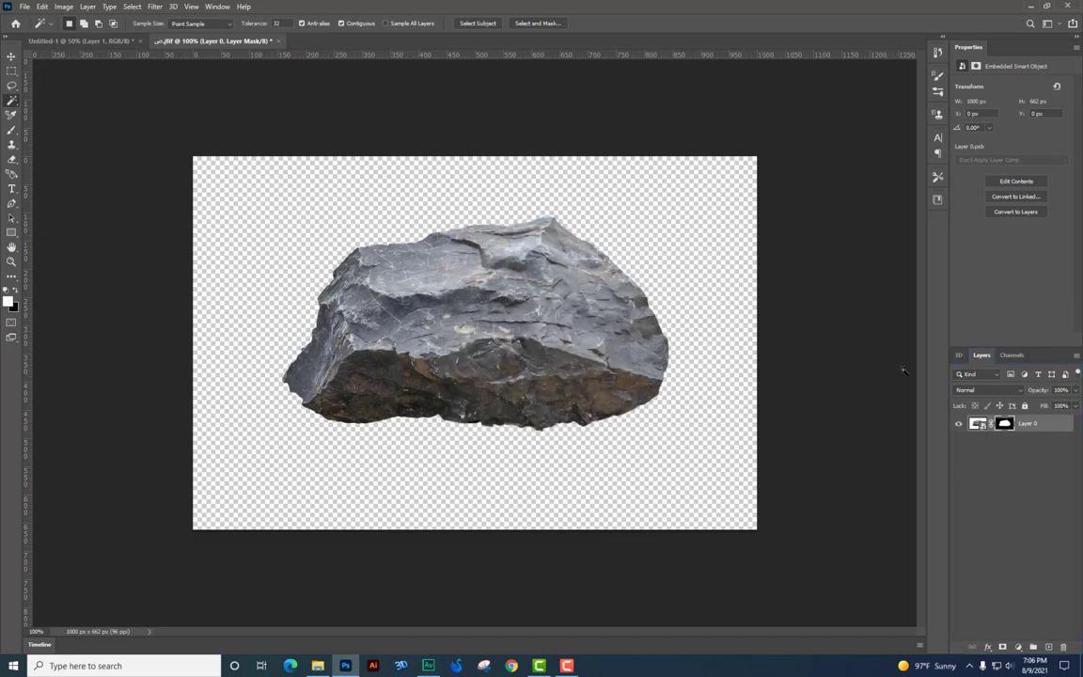
Add an empty layer above the masked rock and convert both layers into one smart object.
{"action": "left_click", "coordinate": [1049, 646]}
{"action": "left_click", "coordinate": [1045, 447], "text": "shift"}
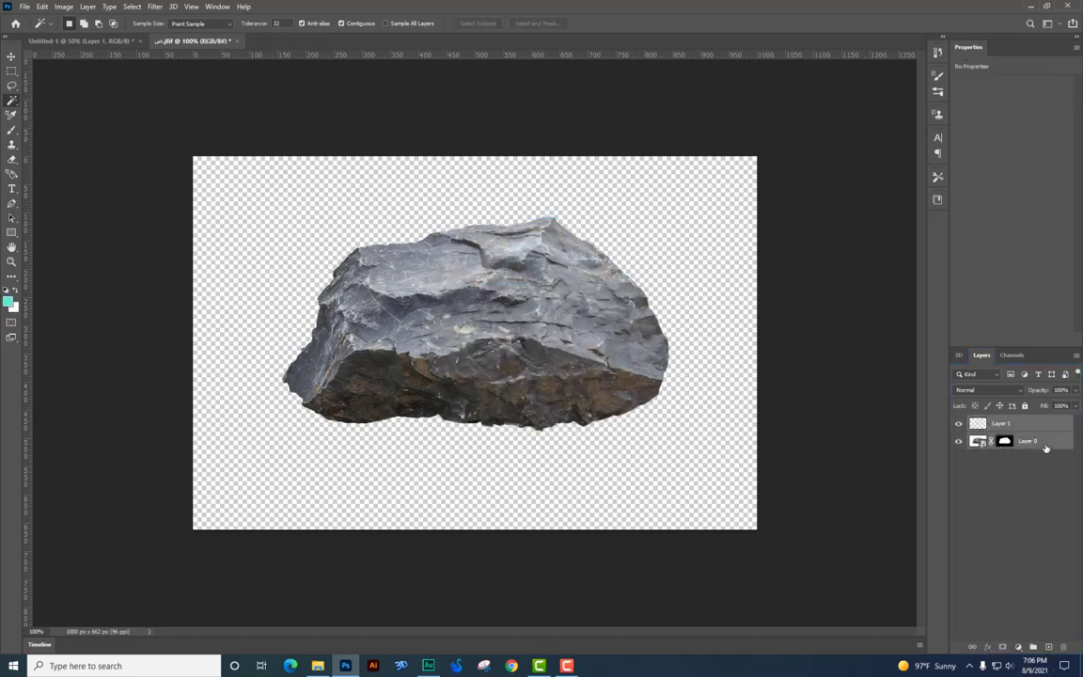
{"action": "right_click", "coordinate": [1046, 448]}
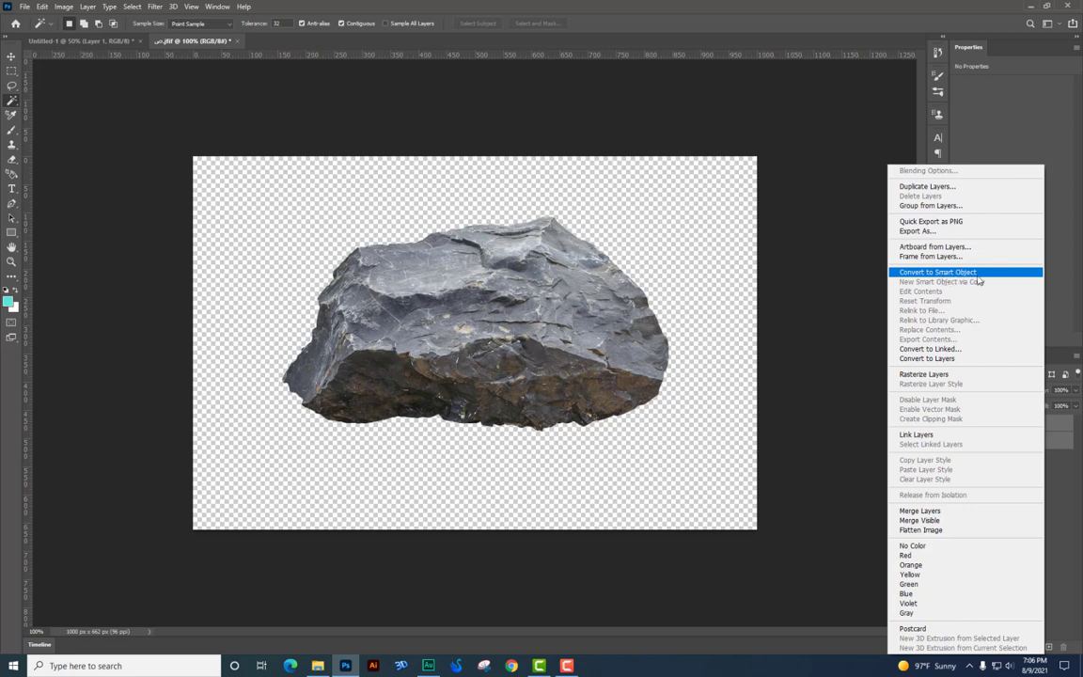
{"action": "left_click", "coordinate": [944, 274]}
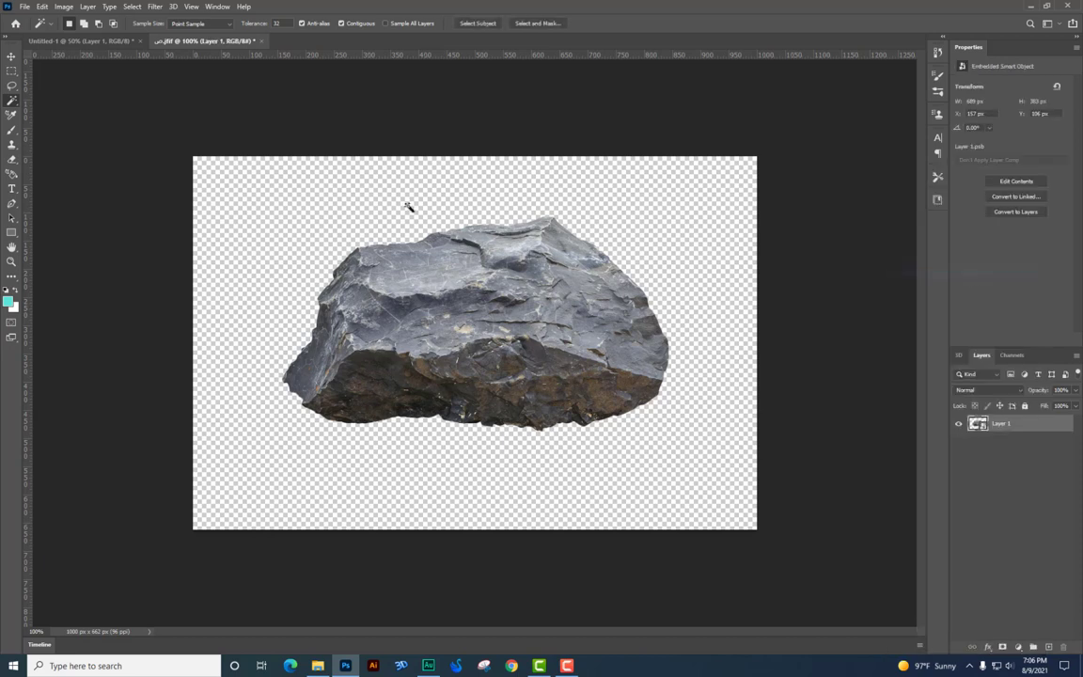
Nudge the rock with the Move tool and scale it up to about 103.6%.
{"action": "left_click", "coordinate": [11, 56]}
{"action": "left_click_drag", "start_coordinate": [525, 344], "coordinate": [576, 336]}
{"action": "key", "text": "ctrl+z"}
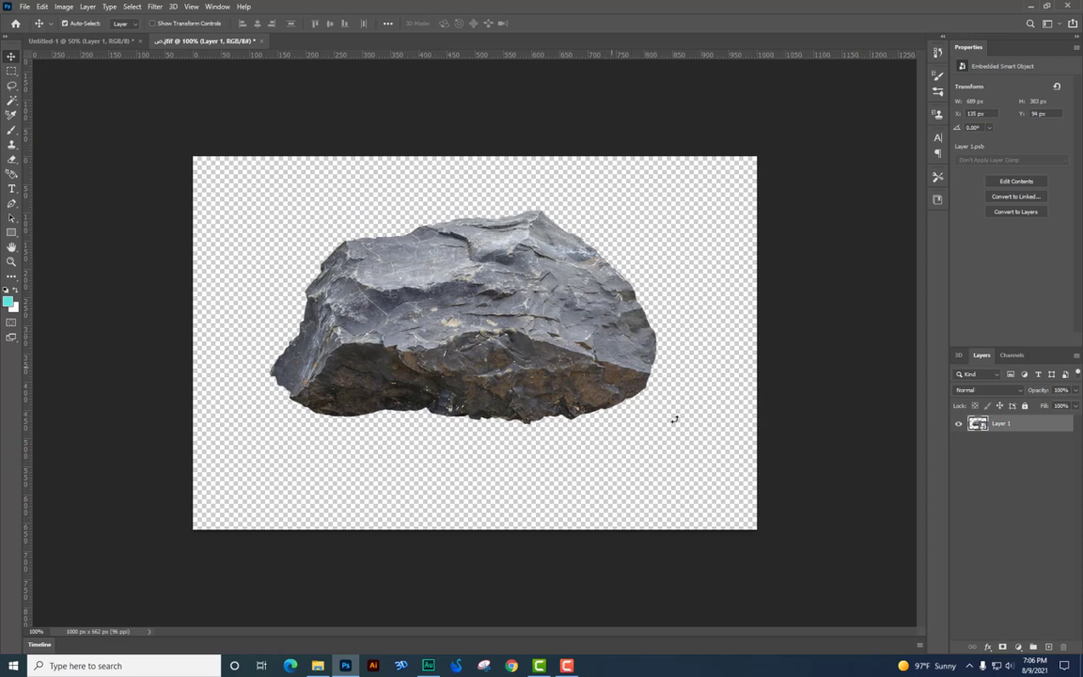
{"action": "key", "text": "ctrl+t"}
{"action": "mouse_move", "coordinate": [657, 429]}
{"action": "left_mouse_down"}
{"action": "mouse_move", "coordinate": [820, 462]}
{"action": "mouse_move", "coordinate": [673, 418]}
{"action": "left_mouse_up"}
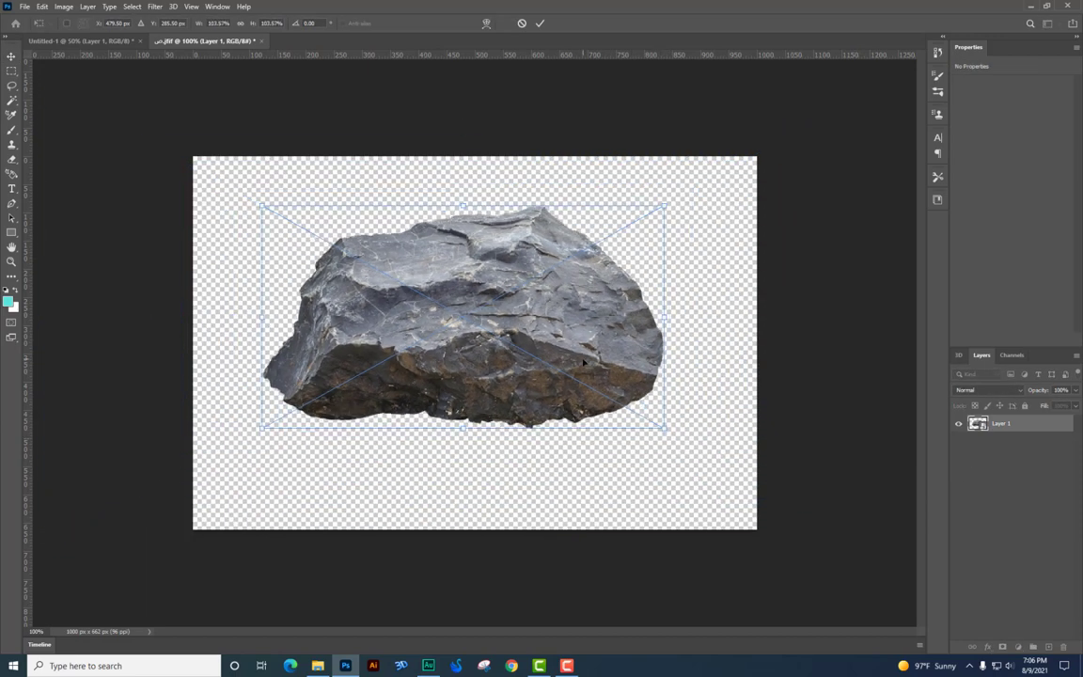
{"action": "key", "text": "Return"}
Copy the rock into the Untitled-1 document and place a duplicate overlapping it, slightly lower on the canvas.
{"action": "left_click_drag", "start_coordinate": [527, 328], "coordinate": [466, 387]}
{"action": "key", "text": "ctrl+plus"}
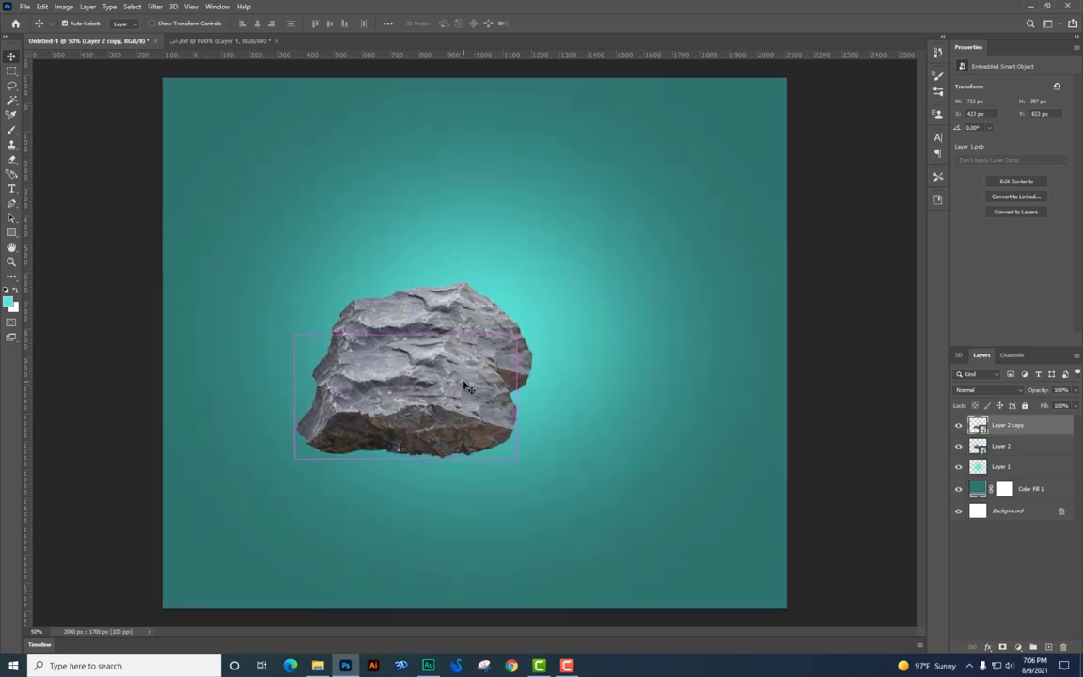
Fine-tune the duplicate rock's position so it overlaps the lower part of the original rock.
{"action": "mouse_move", "coordinate": [467, 382]}
{"action": "left_mouse_down"}
{"action": "mouse_move", "coordinate": [472, 393]}
{"action": "mouse_move", "coordinate": [465, 387]}
{"action": "left_mouse_up"}
{"action": "key", "text": "ctrl+plus"}
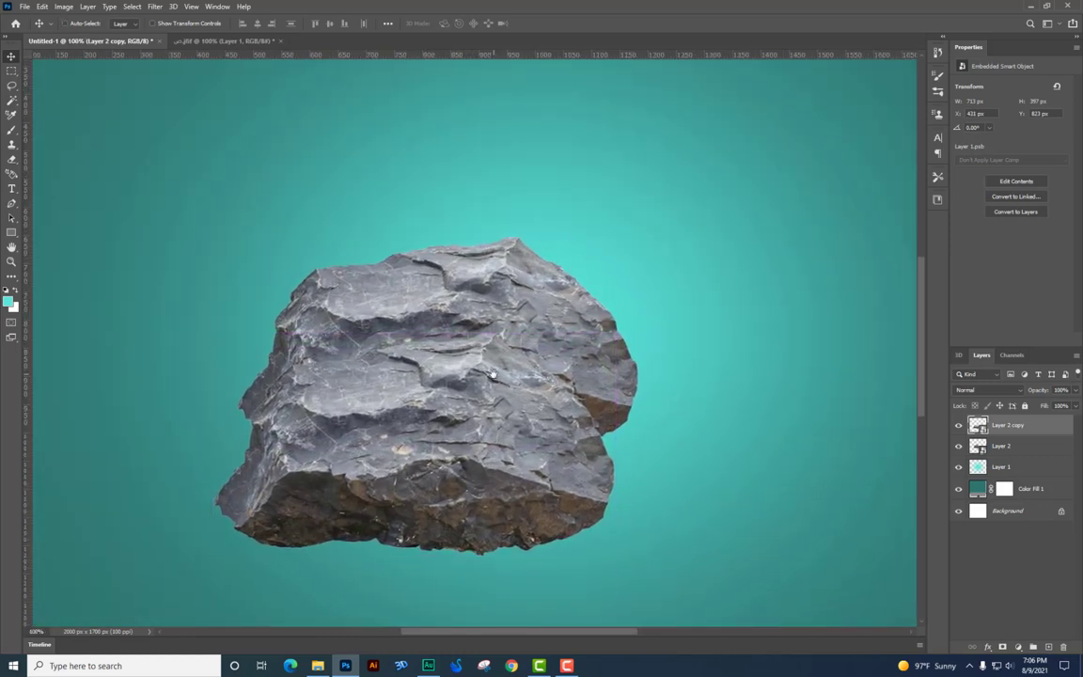
{"action": "left_click_drag", "start_coordinate": [494, 411], "coordinate": [491, 440]}
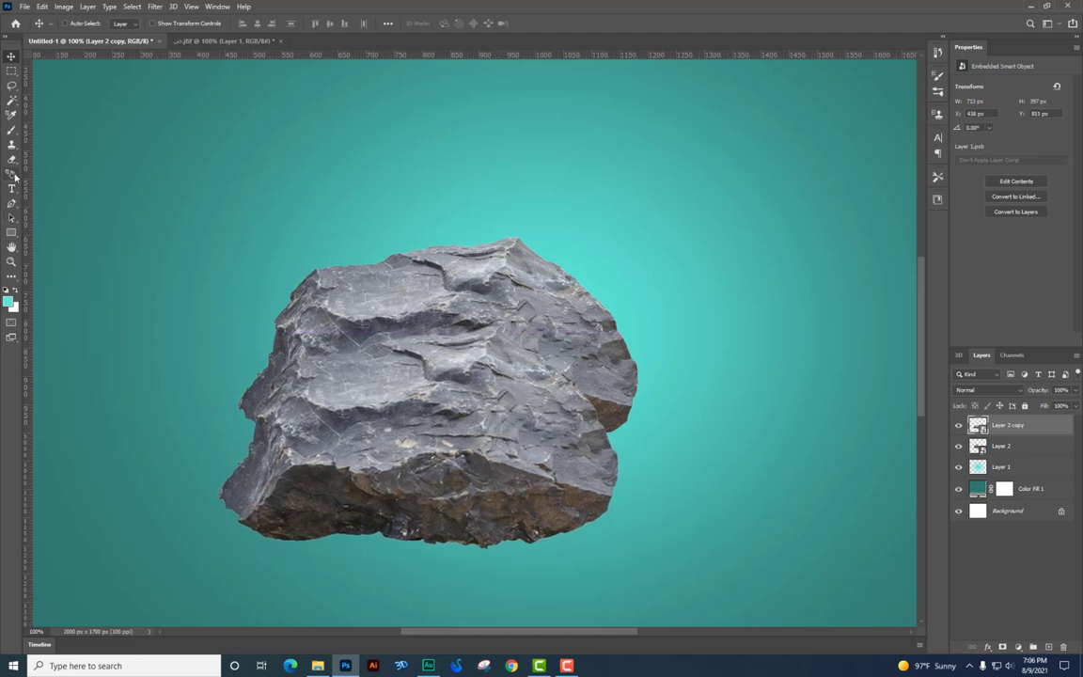
Rasterize the duplicate rock and erase its upper edge with a soft eraser at 0% hardness to blend it into the original rock.
{"action": "left_click", "coordinate": [13, 173]}
{"action": "left_click", "coordinate": [13, 159]}
{"action": "right_click", "coordinate": [384, 284]}
{"action": "left_click", "coordinate": [372, 278]}
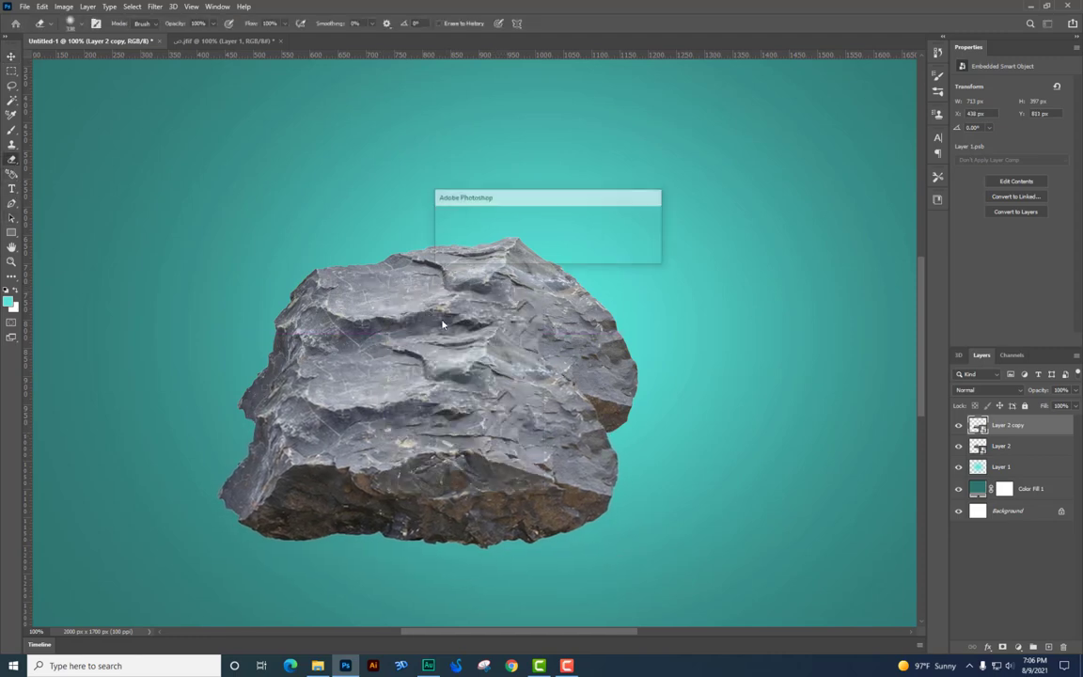
{"action": "key", "text": "Return"}
{"action": "right_click", "coordinate": [448, 354]}
{"action": "left_click", "coordinate": [538, 381]}
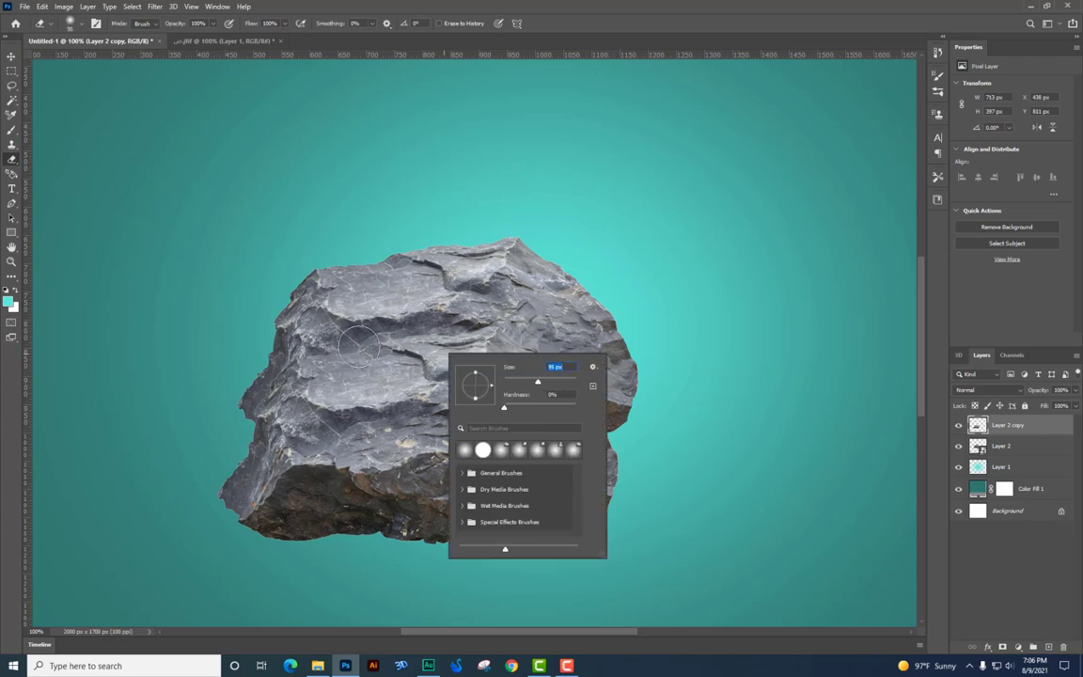
{"action": "key", "text": "Return"}
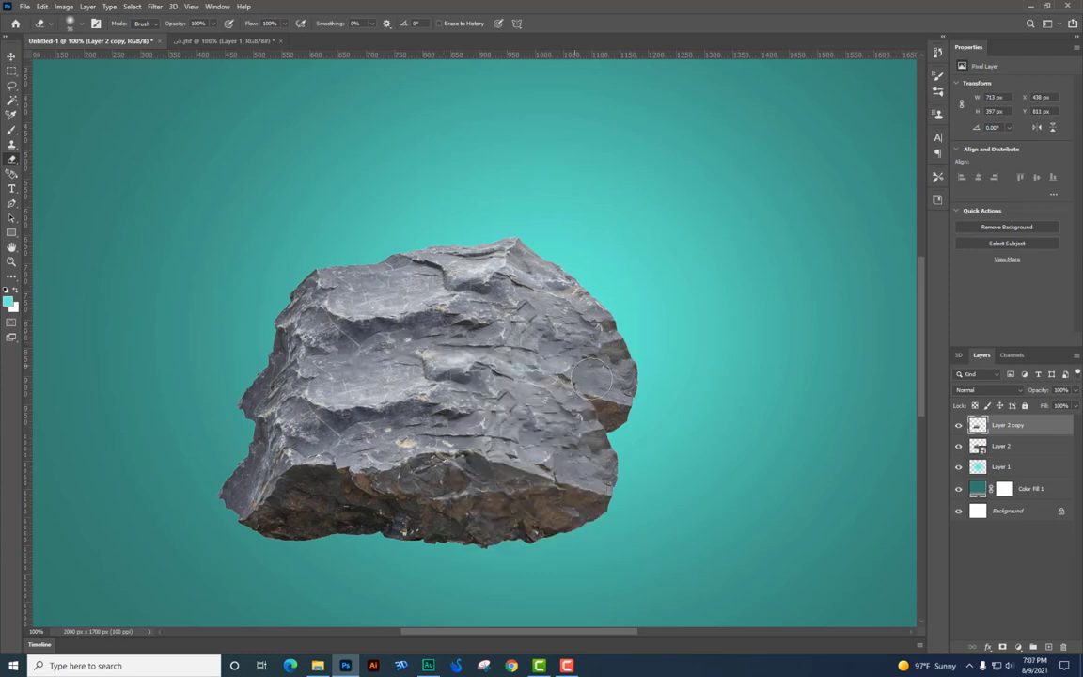
{"action": "mouse_move", "coordinate": [324, 338]}
{"action": "left_mouse_down"}
{"action": "mouse_move", "coordinate": [276, 355]}
{"action": "mouse_move", "coordinate": [289, 360]}
{"action": "mouse_move", "coordinate": [265, 394]}
{"action": "left_mouse_up"}
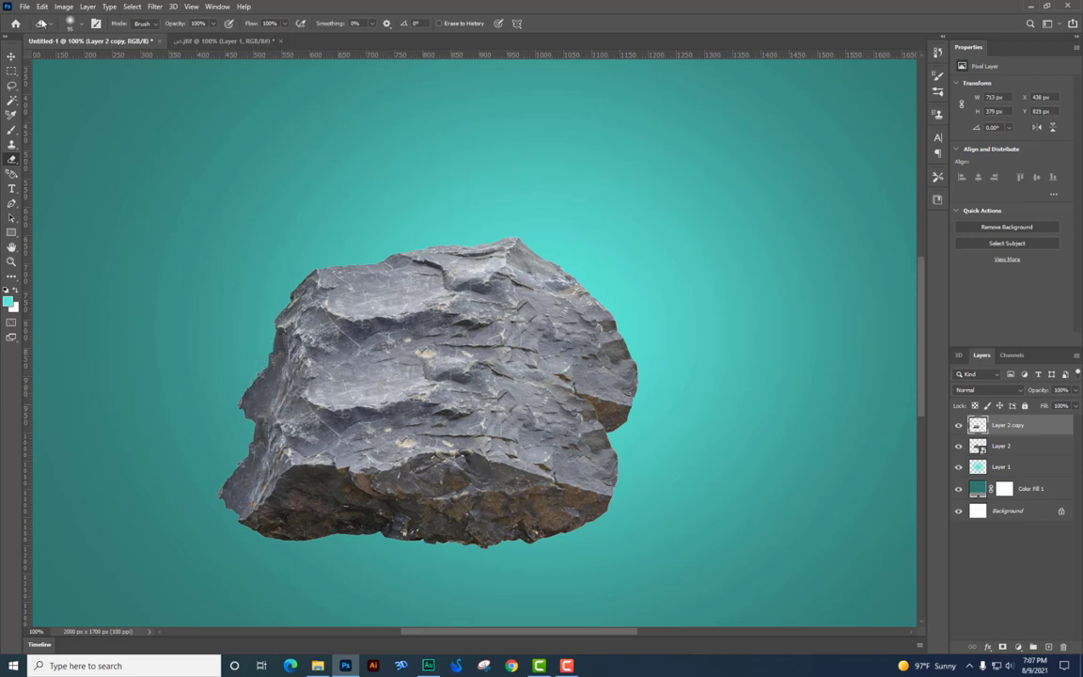
Duplicate the original rock to the right, bring the copy above the other rocks, and overlap it with them.
{"action": "left_click", "coordinate": [12, 56]}
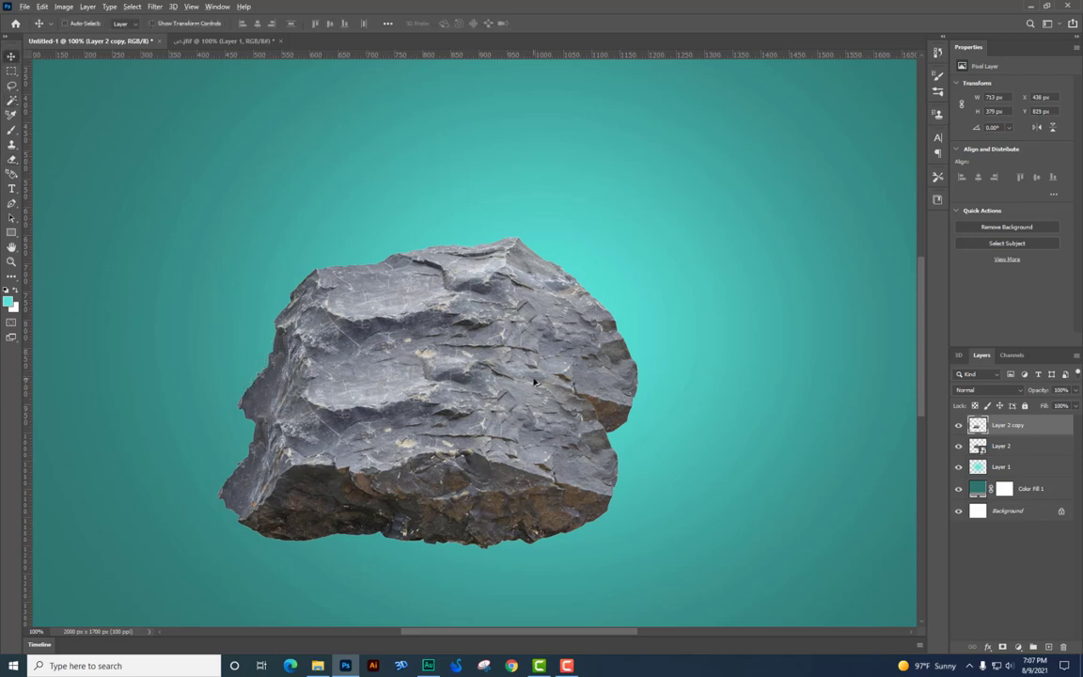
{"action": "left_click_drag", "start_coordinate": [533, 382], "coordinate": [732, 349]}
{"action": "key", "text": "ctrl+z"}
{"action": "left_click_drag", "start_coordinate": [508, 316], "coordinate": [718, 358]}
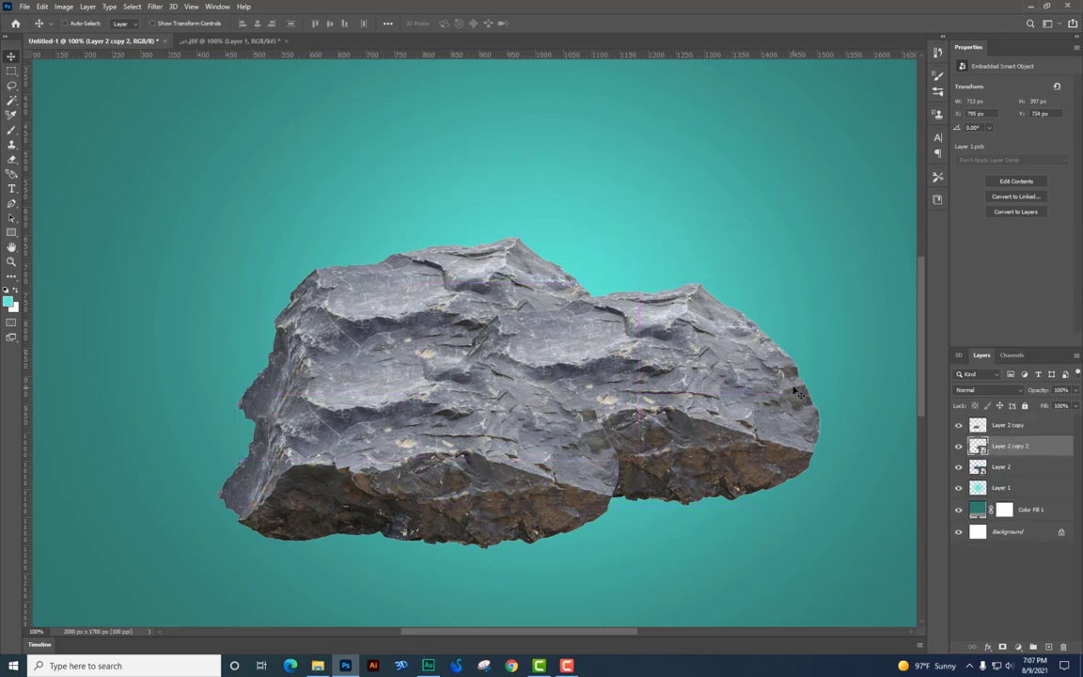
{"action": "key", "text": "ctrl+]"}
{"action": "left_click_drag", "start_coordinate": [829, 399], "coordinate": [780, 411]}
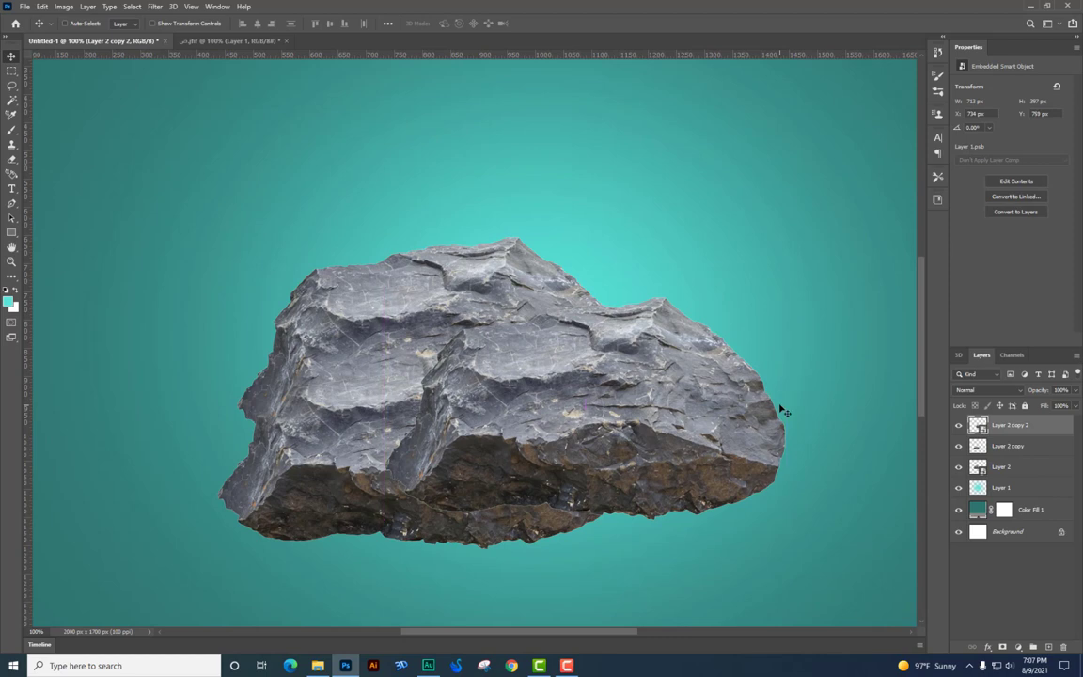
Rasterize the right-hand rock copy and erase its left and upper-left edges so it blends into the neighbouring rocks.
{"action": "left_click", "coordinate": [11, 161]}
{"action": "left_click", "coordinate": [484, 359]}
{"action": "key", "text": "Return"}
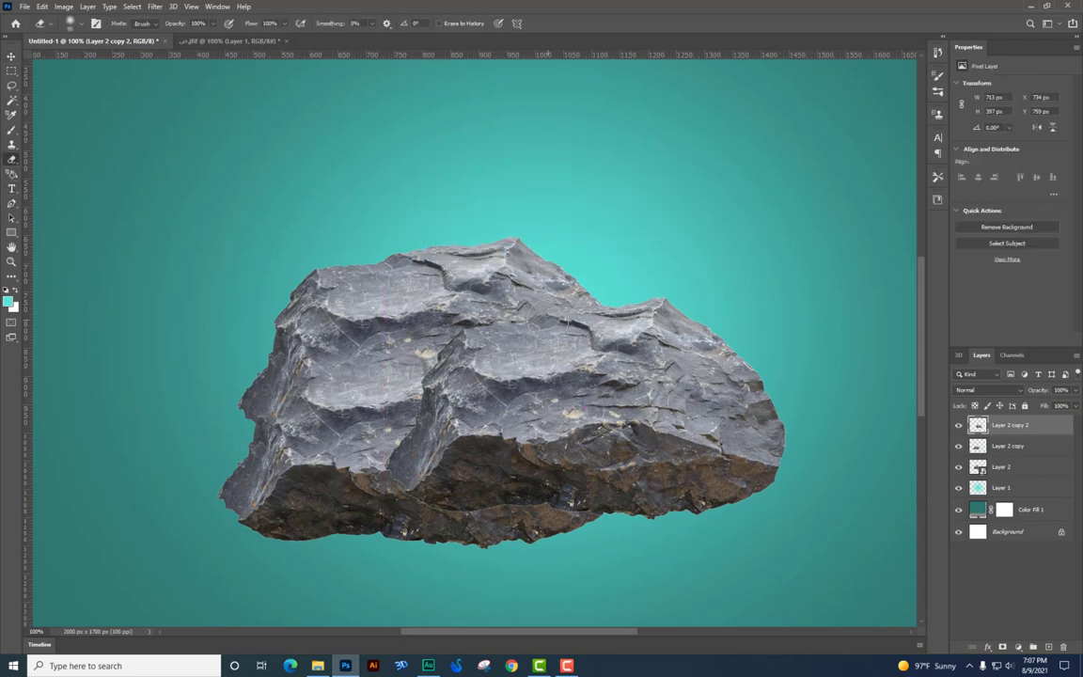
{"action": "mouse_move", "coordinate": [510, 336]}
{"action": "left_mouse_down"}
{"action": "mouse_move", "coordinate": [466, 390]}
{"action": "mouse_move", "coordinate": [426, 420]}
{"action": "mouse_move", "coordinate": [418, 481]}
{"action": "mouse_move", "coordinate": [404, 479]}
{"action": "mouse_move", "coordinate": [517, 480]}
{"action": "mouse_move", "coordinate": [561, 495]}
{"action": "mouse_move", "coordinate": [562, 484]}
{"action": "mouse_move", "coordinate": [424, 467]}
{"action": "mouse_move", "coordinate": [401, 475]}
{"action": "mouse_move", "coordinate": [563, 329]}
{"action": "left_mouse_up"}
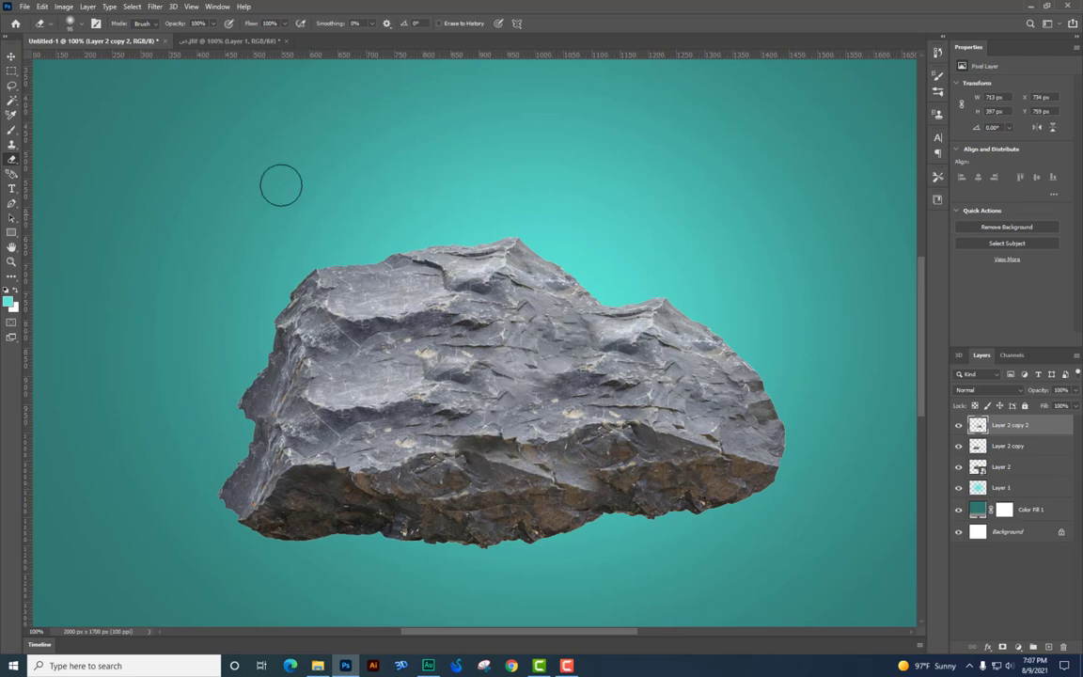
Select all three rock layers and move them together slightly right and down on the canvas.
{"action": "left_click", "coordinate": [12, 59]}
{"action": "key", "text": "ctrl+minus"}
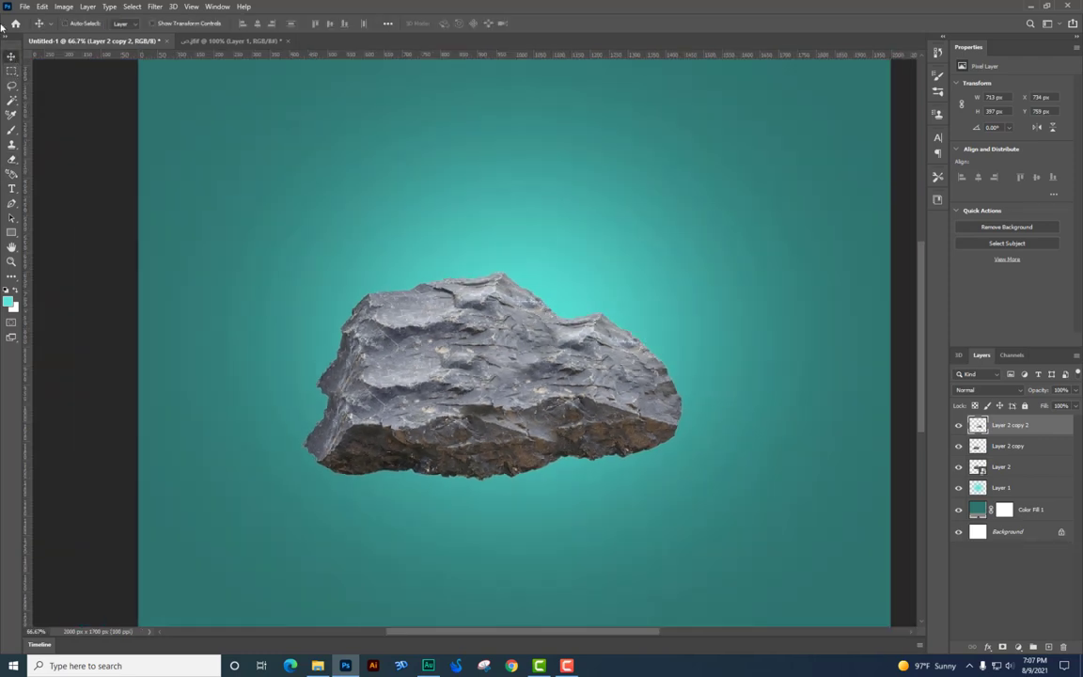
{"action": "left_click", "coordinate": [1010, 468], "text": "shift"}
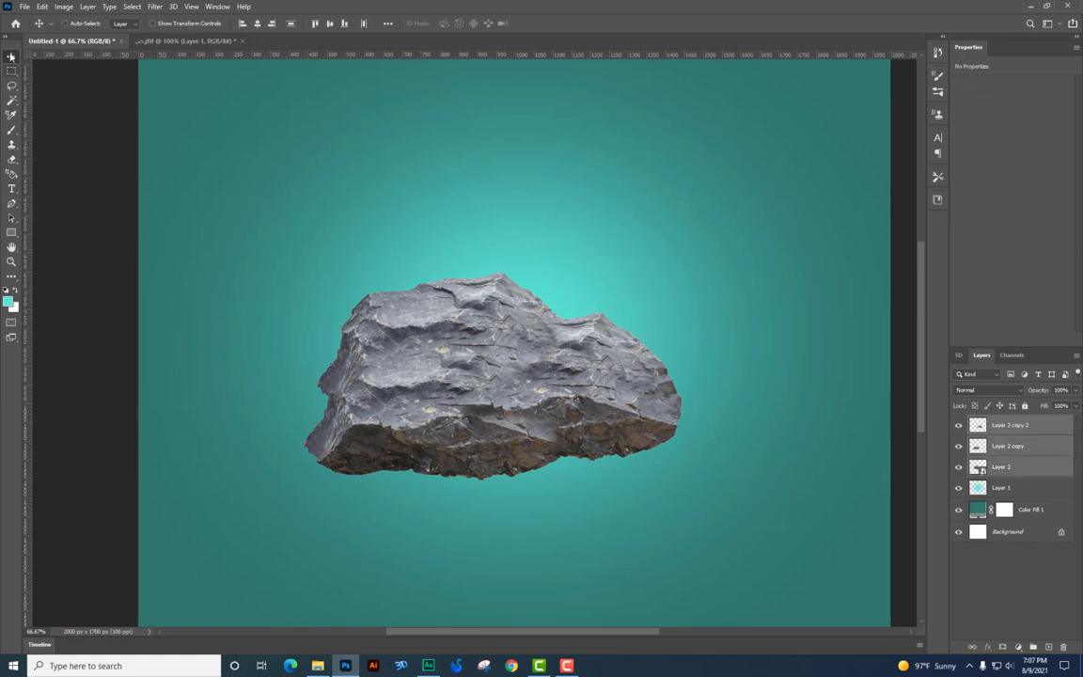
{"action": "left_click_drag", "start_coordinate": [564, 353], "coordinate": [631, 368]}
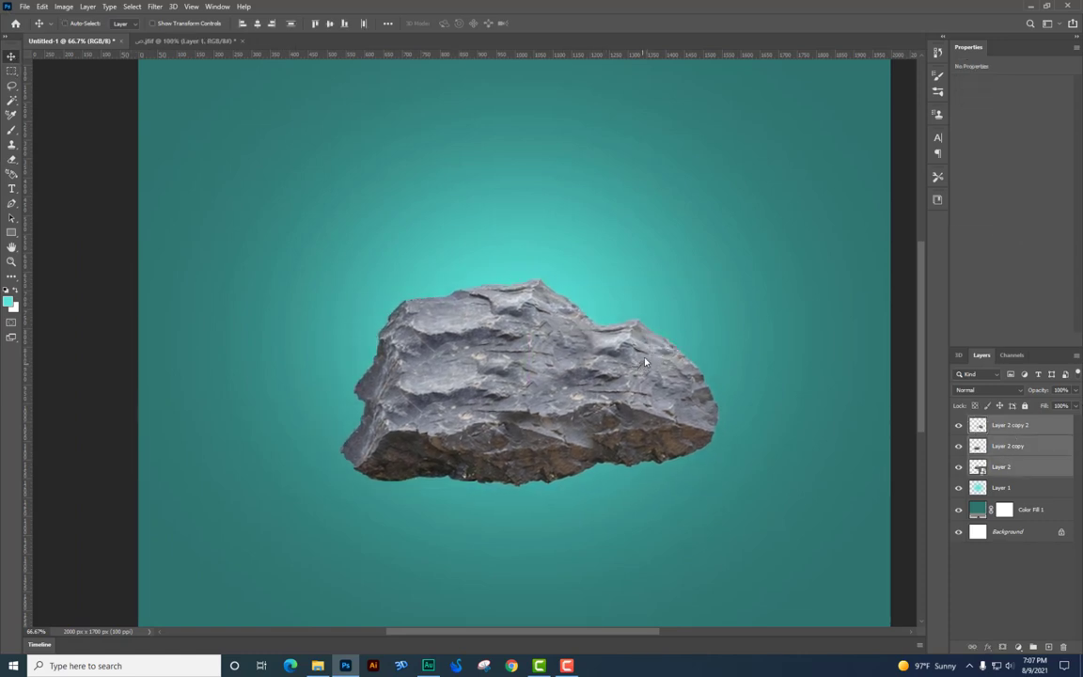
Merge the three rock layers into one and scale the merged rock up slightly to about 1057 px wide.
{"action": "left_click", "coordinate": [1010, 467]}
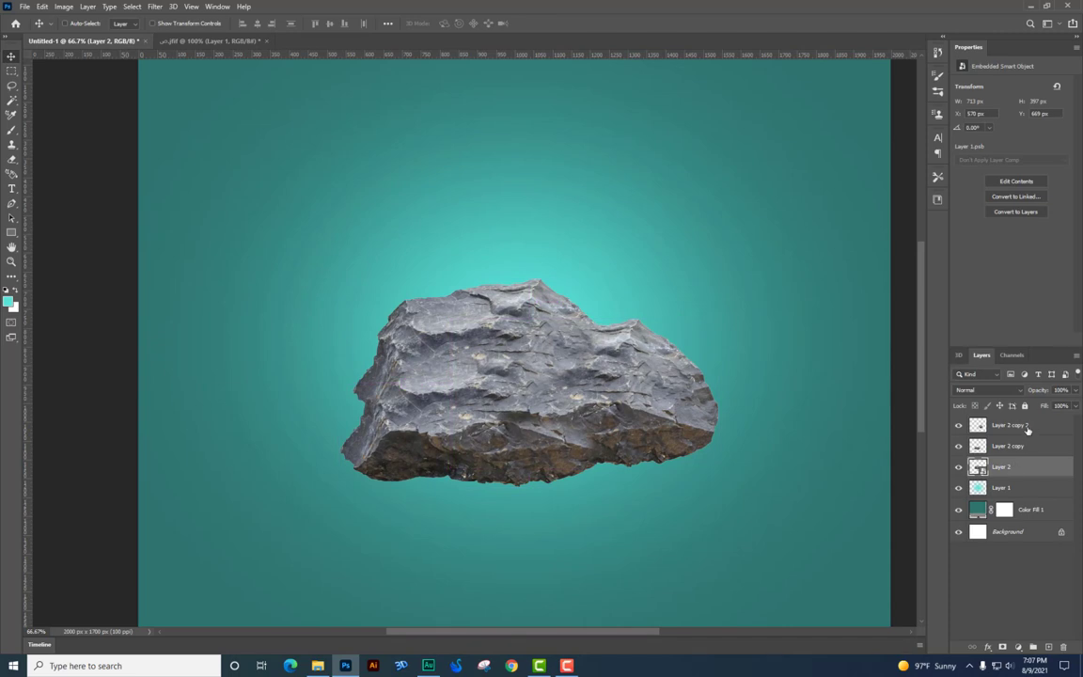
{"action": "left_click", "coordinate": [1031, 427]}
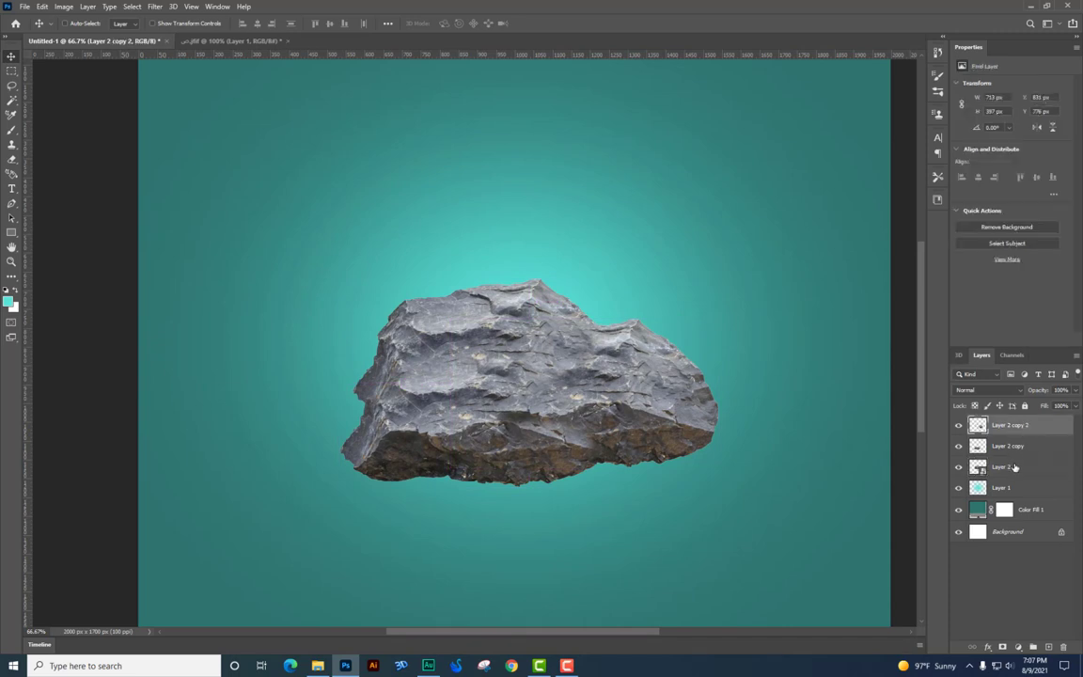
{"action": "left_click", "coordinate": [1013, 468], "text": "shift"}
{"action": "key", "text": "ctrl+e"}
{"action": "left_click_drag", "start_coordinate": [624, 369], "coordinate": [691, 375]}
{"action": "key", "text": "ctrl+z"}
{"action": "key", "text": "ctrl+t"}
{"action": "left_click_drag", "start_coordinate": [718, 282], "coordinate": [725, 273]}
{"action": "key", "text": "Return"}
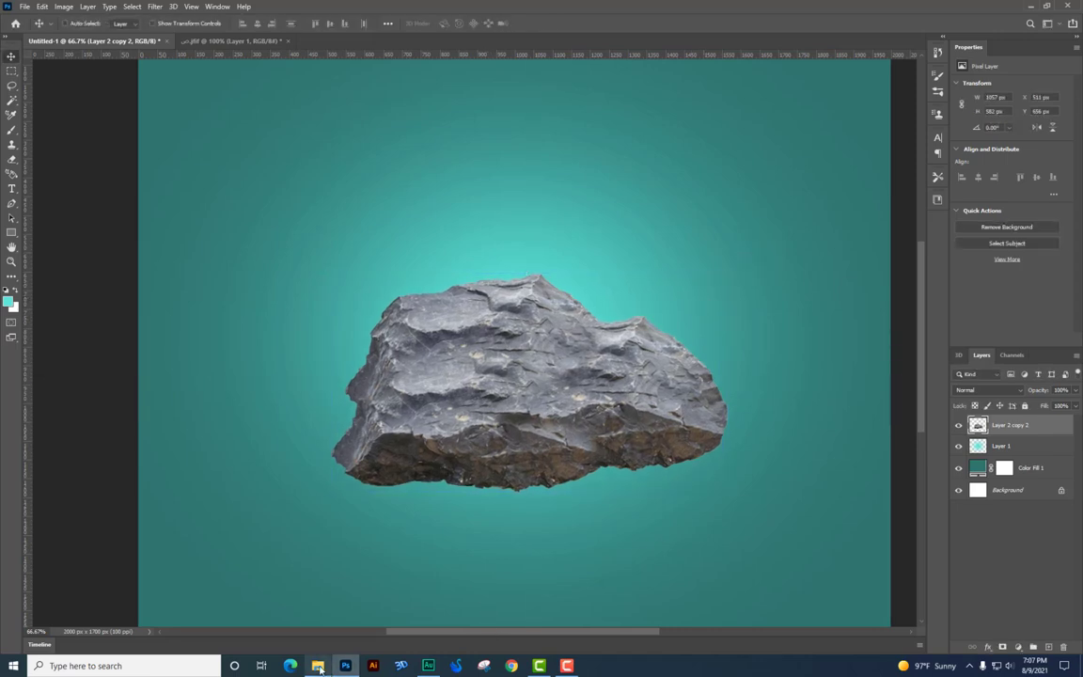
Place the red KIA Sportage image from the assets folder, scale it to about 59%, and position it on the rock.
{"action": "left_click", "coordinate": [317, 666]}
{"action": "left_click", "coordinate": [602, 243]}
{"action": "left_click_drag", "start_coordinate": [602, 243], "coordinate": [343, 658]}
{"action": "left_click_drag", "start_coordinate": [495, 433], "coordinate": [499, 434]}
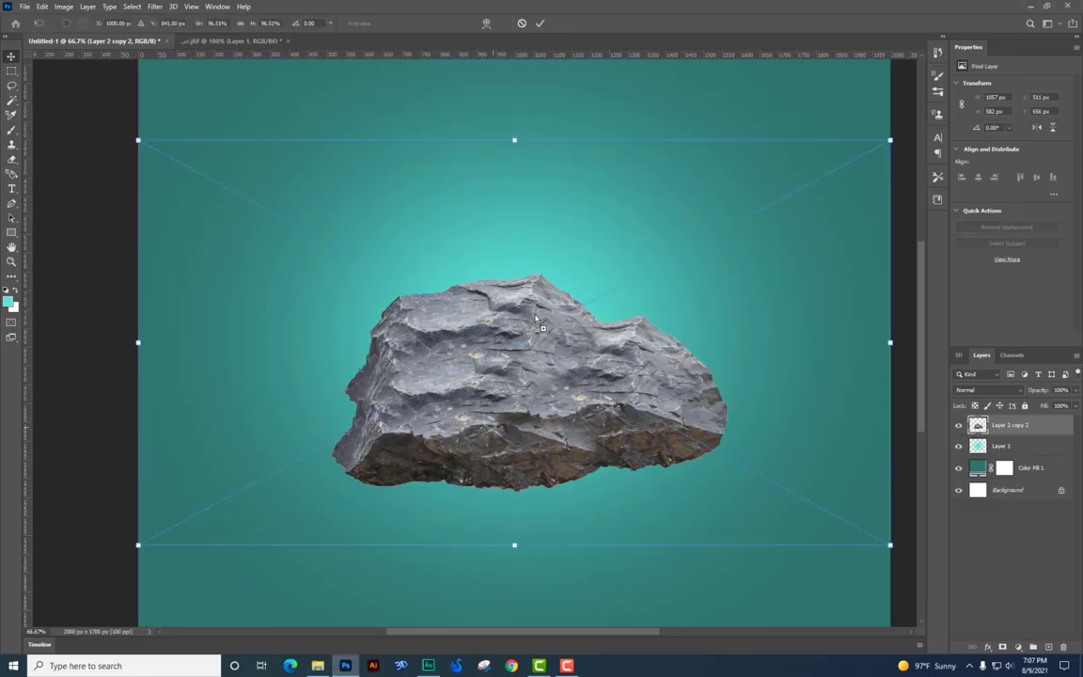
{"action": "left_click_drag", "start_coordinate": [900, 549], "coordinate": [738, 462]}
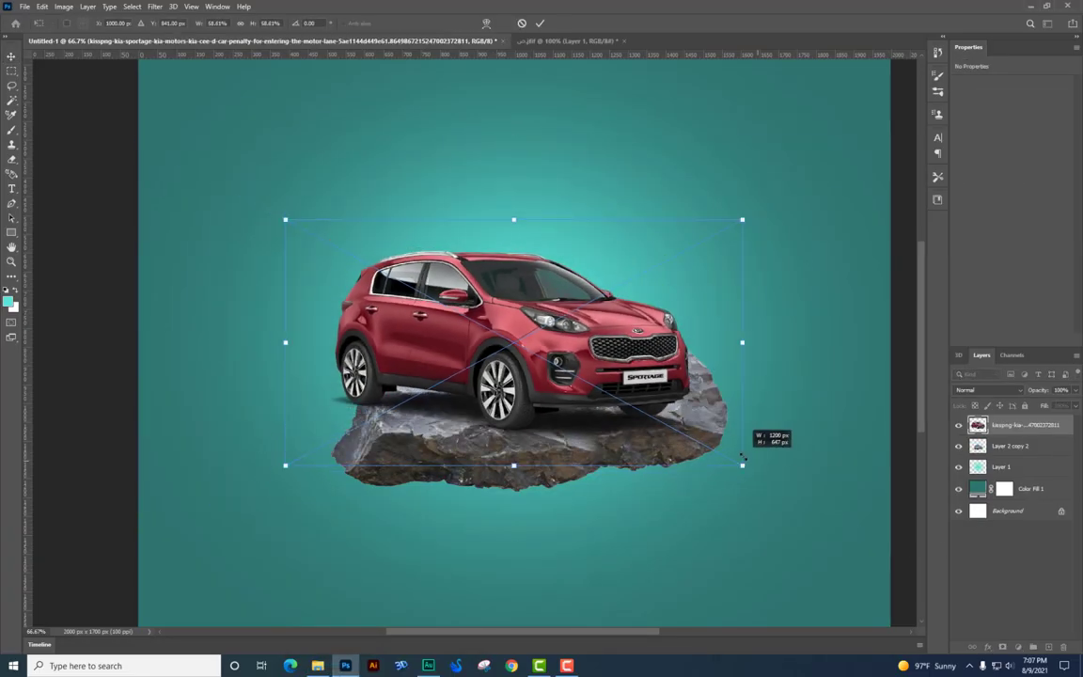
{"action": "left_click_drag", "start_coordinate": [659, 386], "coordinate": [683, 385]}
{"action": "key", "text": "Return"}
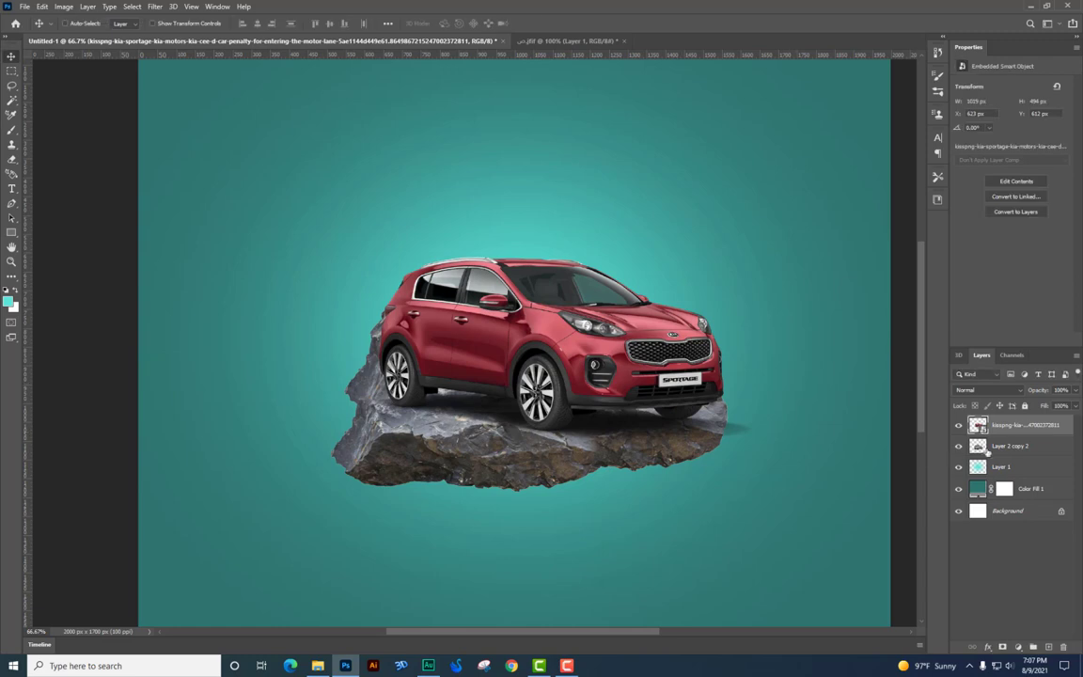
Shift the rock layer slightly right and down beneath the car and transform it to be wider than the car.
{"action": "key", "text": "alt+["}
{"action": "mouse_move", "coordinate": [691, 424]}
{"action": "left_mouse_down"}
{"action": "mouse_move", "coordinate": [713, 429]}
{"action": "mouse_move", "coordinate": [698, 431]}
{"action": "left_mouse_up"}
{"action": "key", "text": "ctrl+t"}
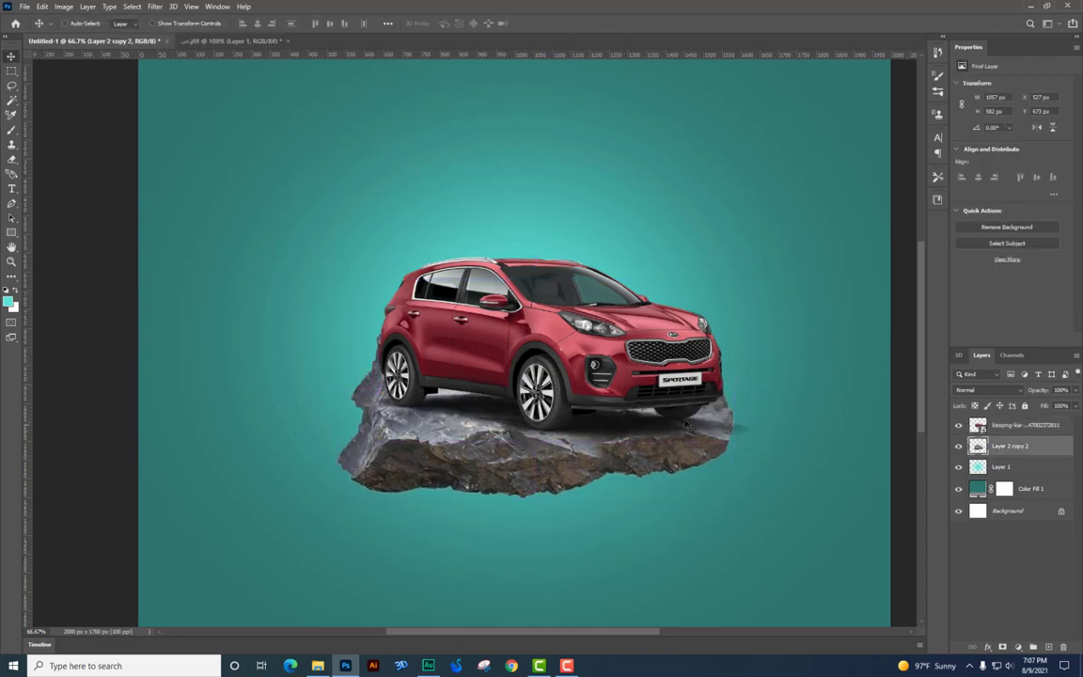
{"action": "left_click_drag", "start_coordinate": [733, 388], "coordinate": [687, 401]}
{"action": "key", "text": "Return"}
Warp the rock, raising its lower-left corner and stretching its left and right sides outward into a flatter platform.
{"action": "key", "text": "ctrl+t"}
{"action": "right_click", "coordinate": [630, 365]}
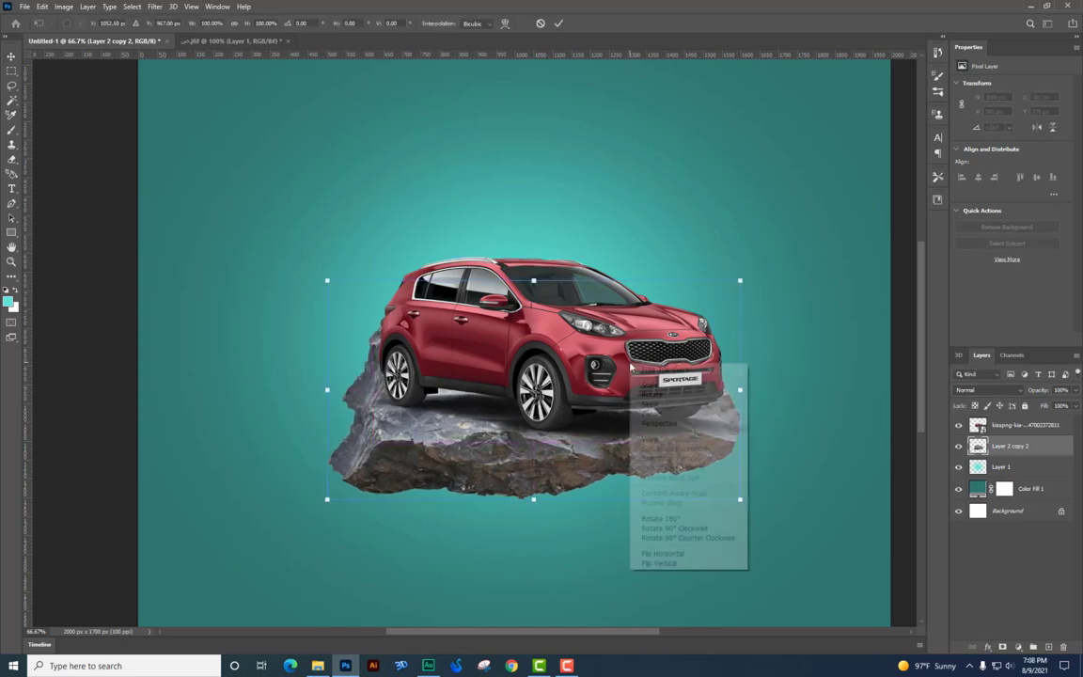
{"action": "left_click", "coordinate": [655, 440]}
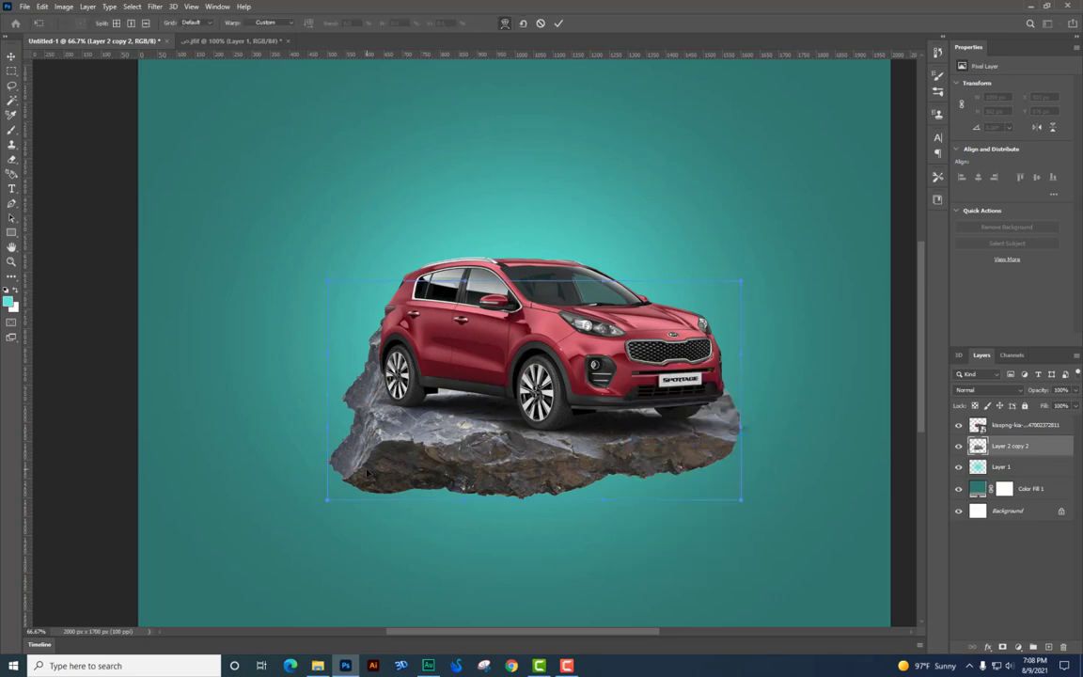
{"action": "left_click_drag", "start_coordinate": [328, 499], "coordinate": [335, 469]}
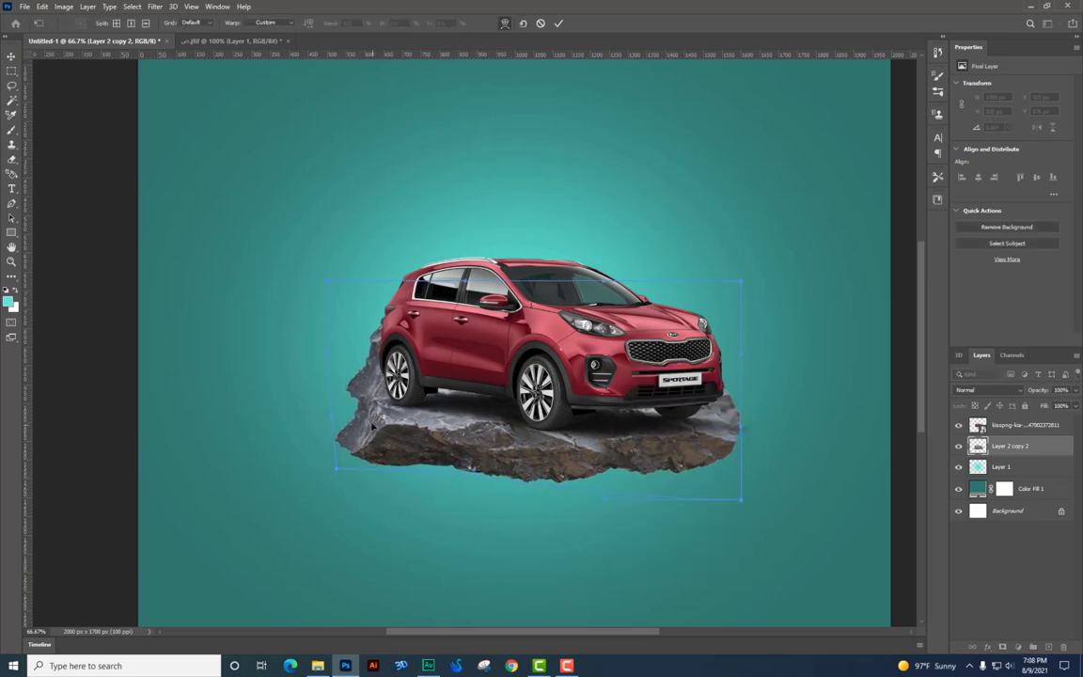
{"action": "left_click_drag", "start_coordinate": [335, 396], "coordinate": [314, 415]}
{"action": "left_click_drag", "start_coordinate": [623, 450], "coordinate": [626, 452]}
{"action": "left_click_drag", "start_coordinate": [744, 430], "coordinate": [780, 453]}
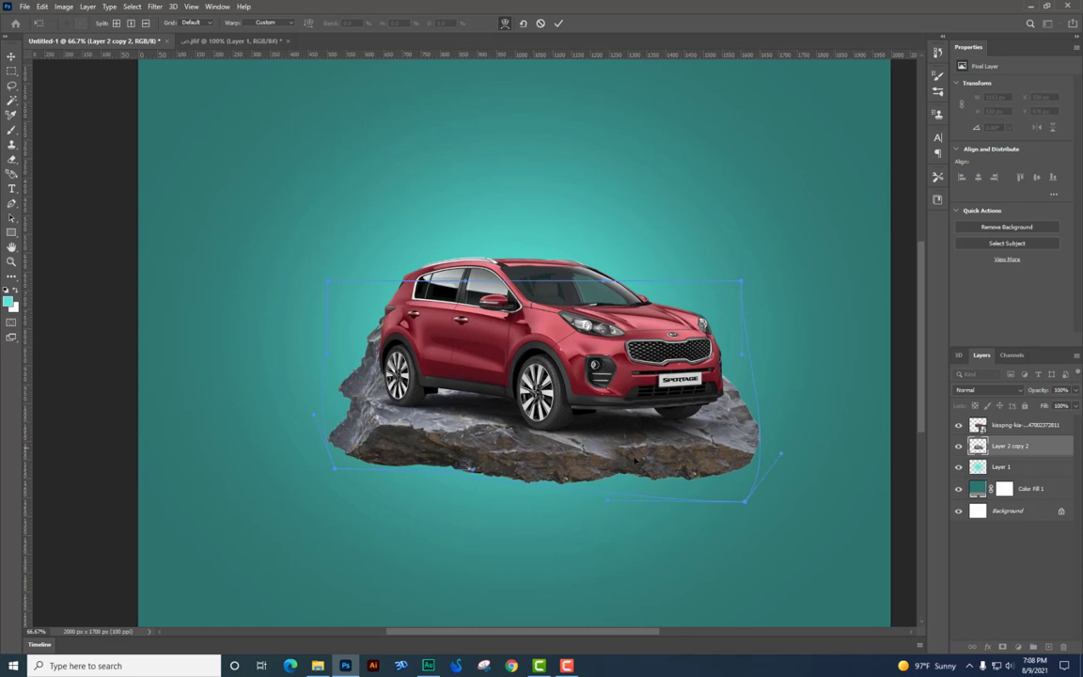
{"action": "left_click_drag", "start_coordinate": [530, 472], "coordinate": [529, 469]}
{"action": "key", "text": "Return"}
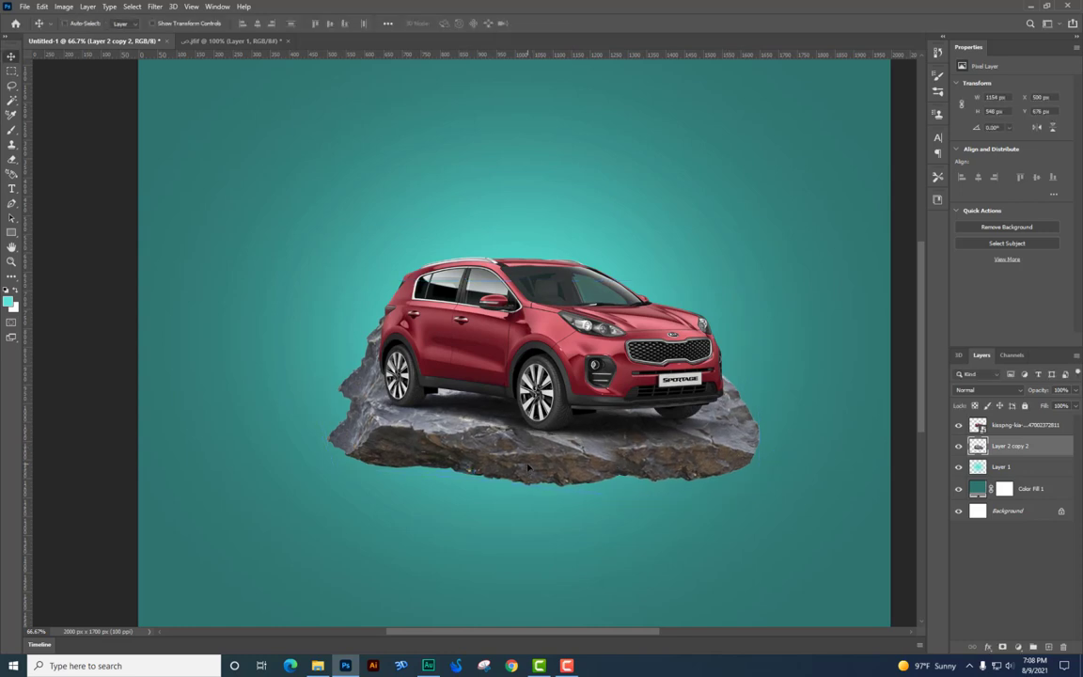
{"action": "key", "text": "ctrl+t"}
{"action": "key", "text": "Return"}
{"action": "left_click_drag", "start_coordinate": [463, 320], "coordinate": [366, 305]}
{"action": "key", "text": "ctrl+z"}
{"action": "key", "text": "ctrl+z"}
Warp the rock's upper-left area downward so less of it rises behind the rear of the car.
{"action": "key", "text": "ctrl+t"}
{"action": "right_click", "coordinate": [415, 318]}
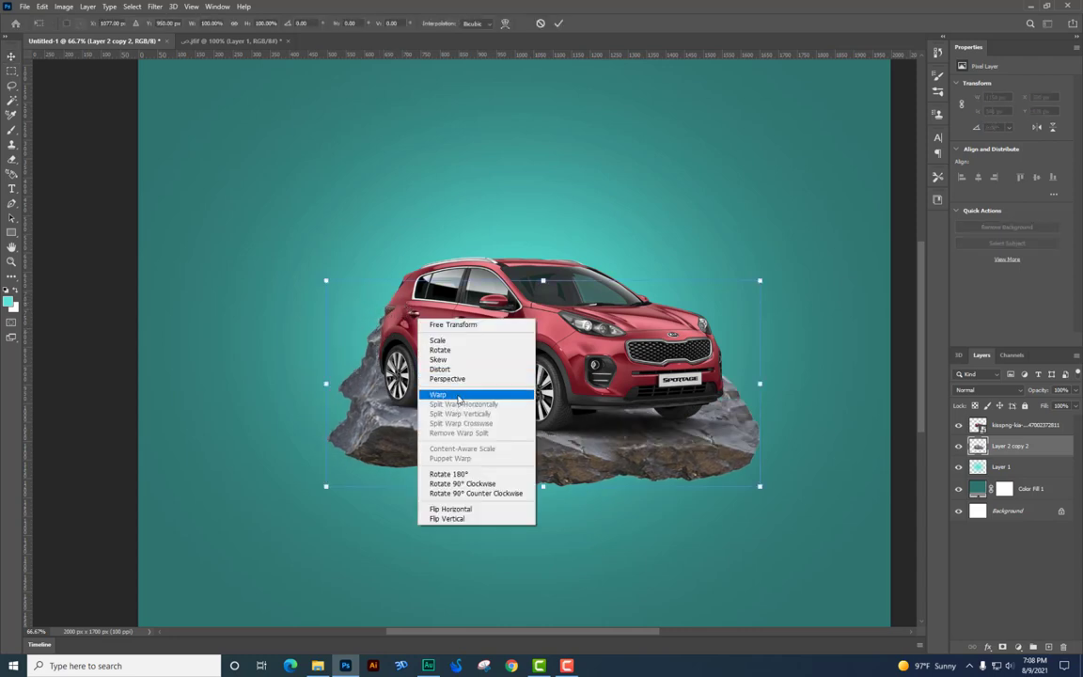
{"action": "left_click", "coordinate": [419, 390]}
{"action": "left_click_drag", "start_coordinate": [395, 309], "coordinate": [457, 339]}
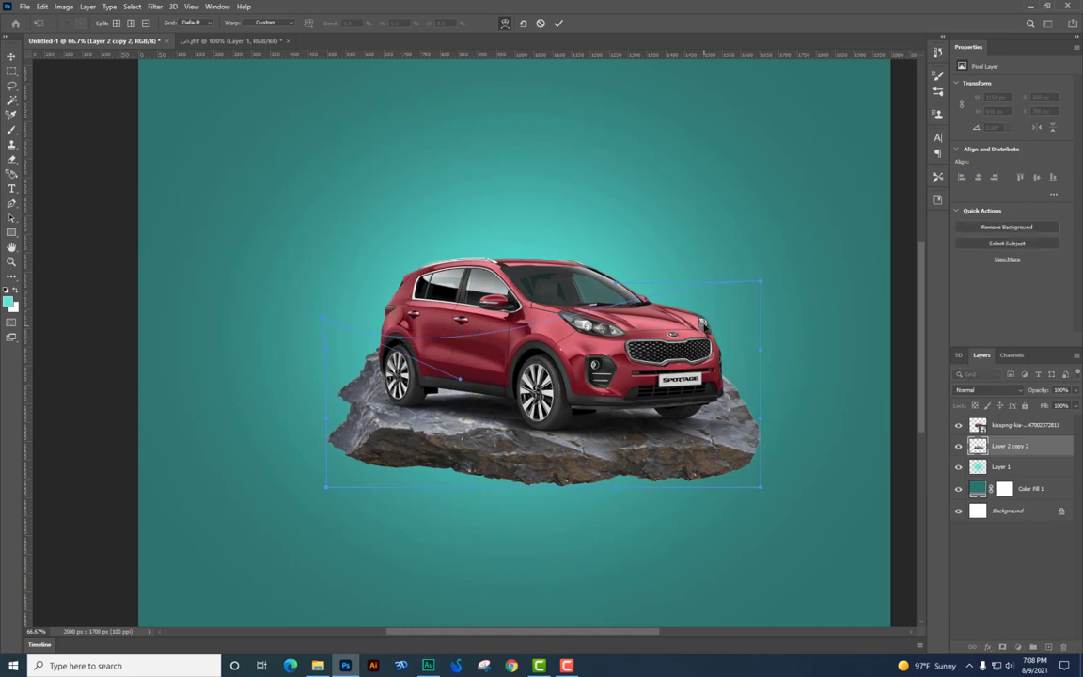
{"action": "left_click_drag", "start_coordinate": [703, 325], "coordinate": [705, 335]}
{"action": "key", "text": "Return"}
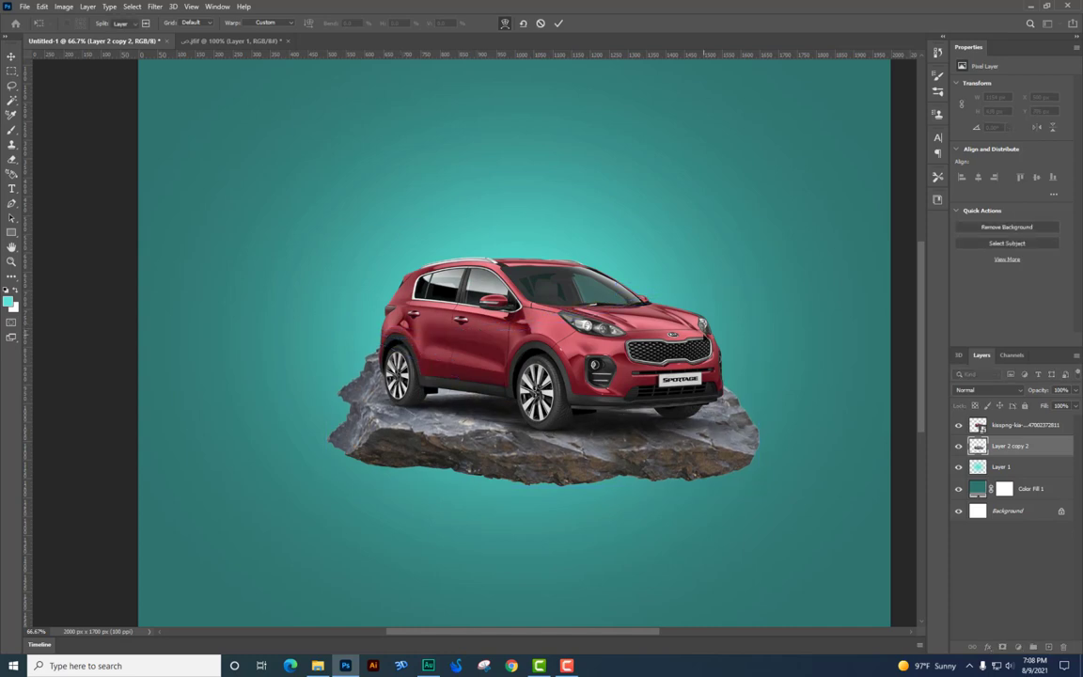
Place qrt3t.jpg from the assets folder above the rock layer, move it below the car, and enlarge it to about 1009 px wide.
{"action": "key", "text": "alt+Tab"}
{"action": "left_click", "coordinate": [698, 365]}
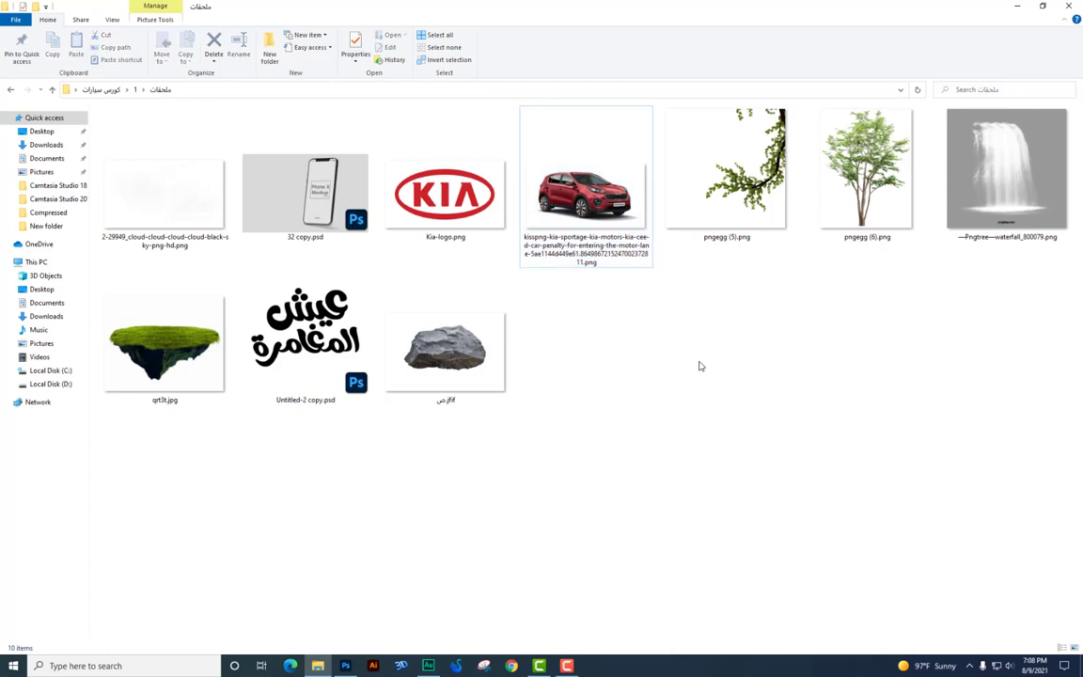
{"action": "left_click_drag", "start_coordinate": [179, 329], "coordinate": [524, 265]}
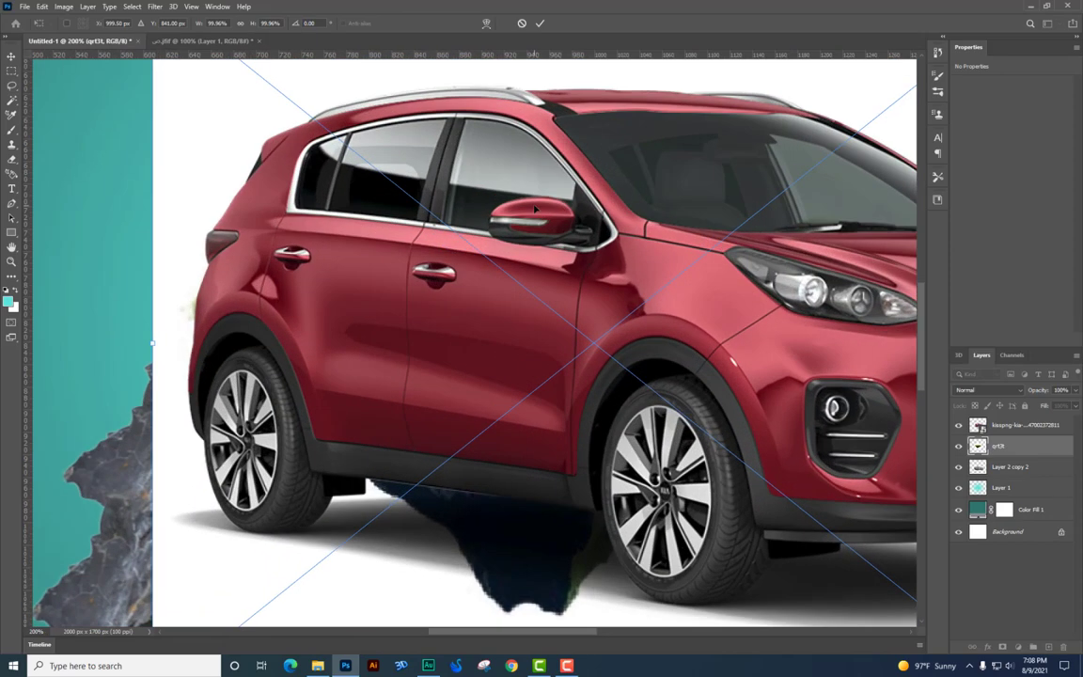
{"action": "key", "text": "ctrl+minus"}
{"action": "key", "text": "ctrl+minus"}
{"action": "left_click_drag", "start_coordinate": [554, 310], "coordinate": [486, 572]}
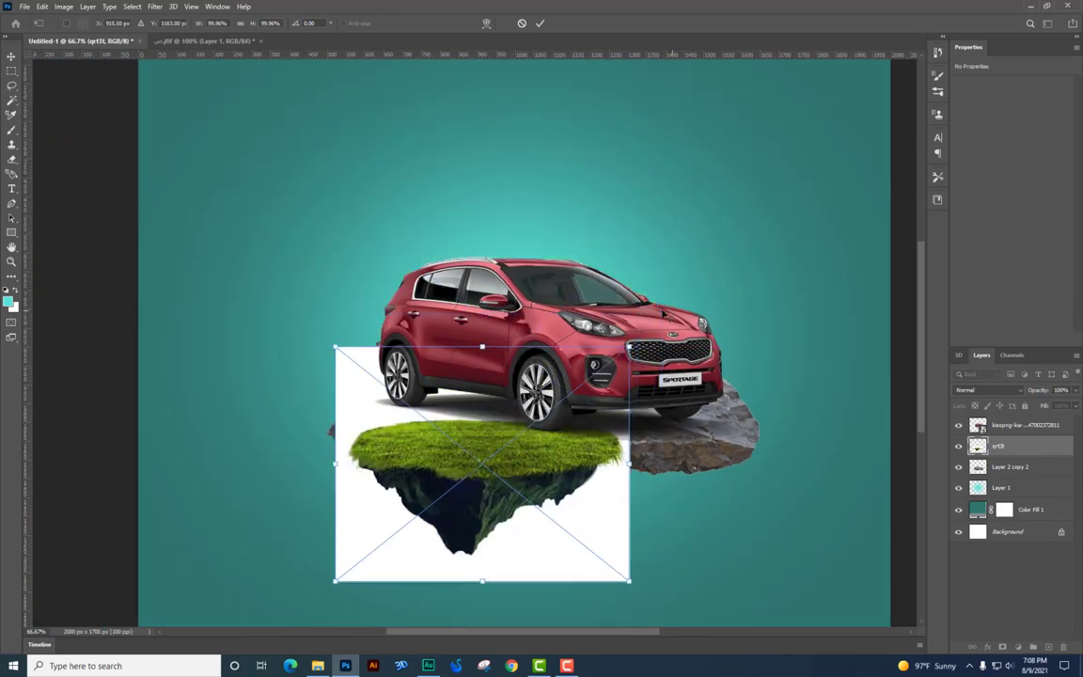
{"action": "left_click_drag", "start_coordinate": [629, 347], "coordinate": [673, 313], "text": "alt"}
{"action": "key", "text": "Return"}
Rasterize the qrt3t grass island layer and delete its white background using a Magic Wand selection, then deselect.
{"action": "left_click_drag", "start_coordinate": [590, 412], "coordinate": [613, 328]}
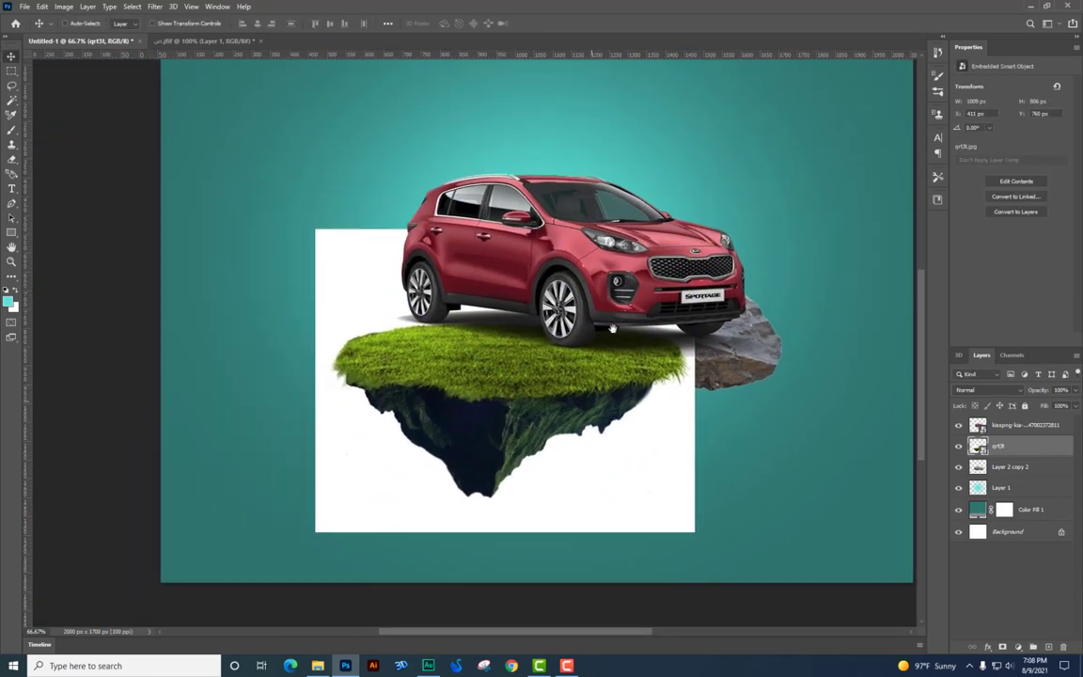
{"action": "left_click", "coordinate": [11, 99]}
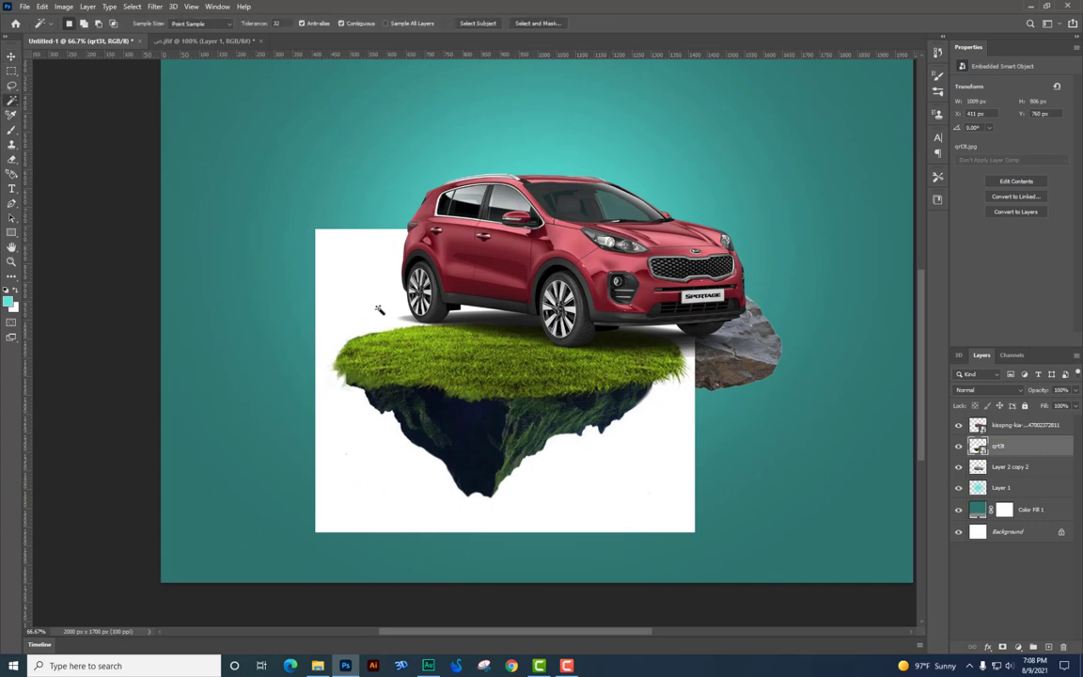
{"action": "left_click", "coordinate": [669, 454]}
{"action": "right_click", "coordinate": [1006, 447]}
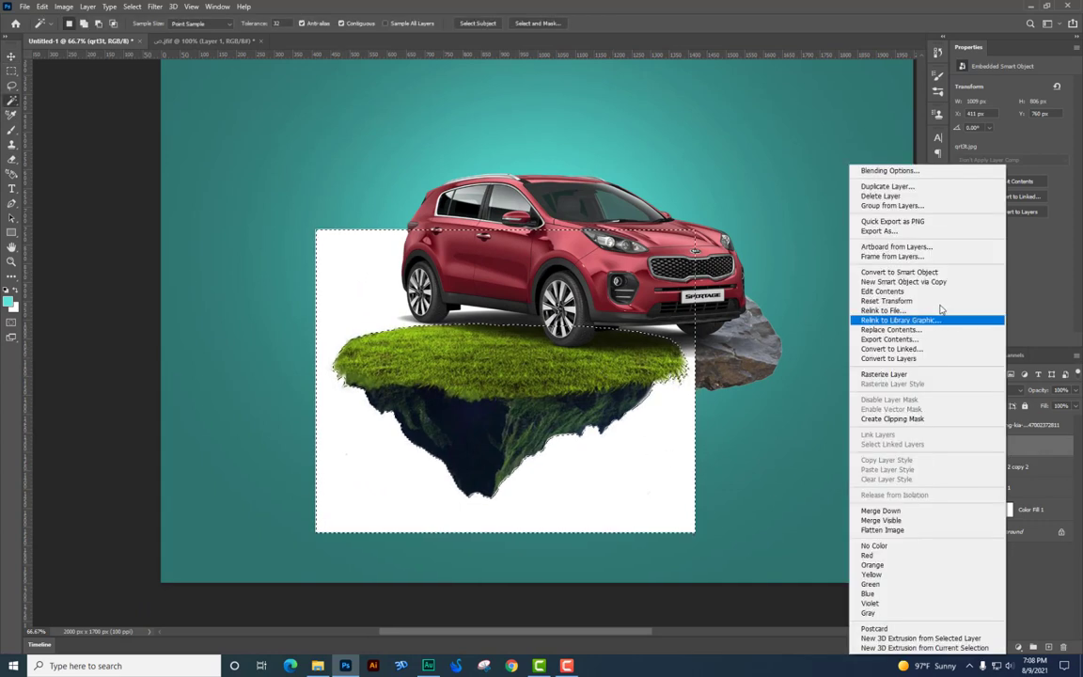
{"action": "left_click", "coordinate": [901, 374]}
{"action": "key", "text": "Delete"}
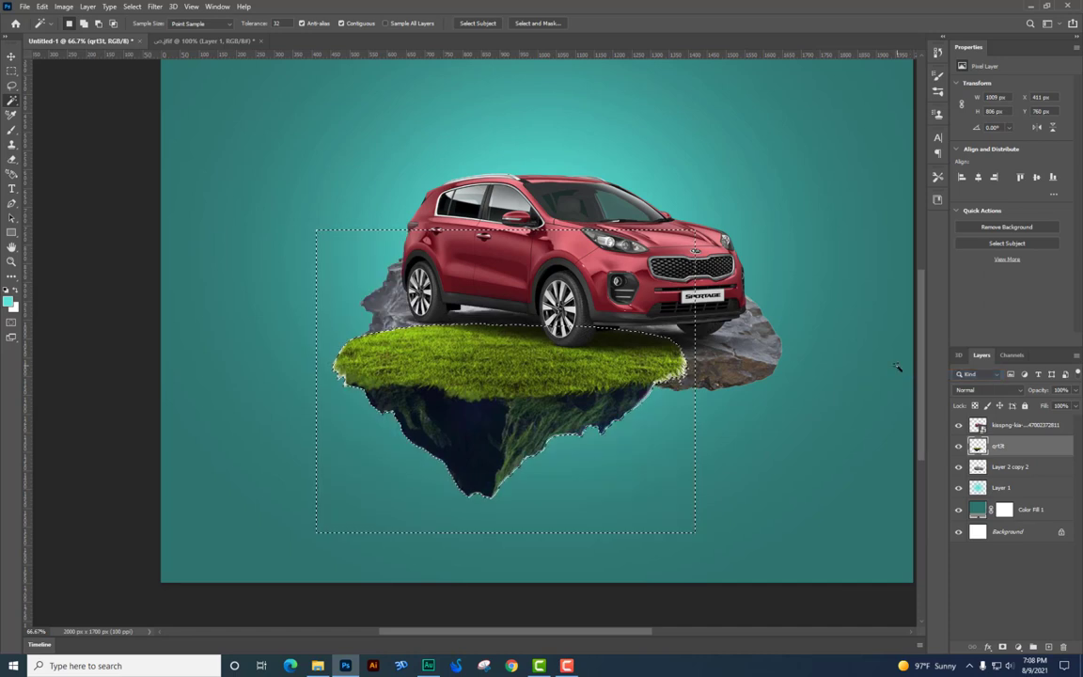
{"action": "key", "text": "ctrl+d"}
{"action": "left_click", "coordinate": [11, 57]}
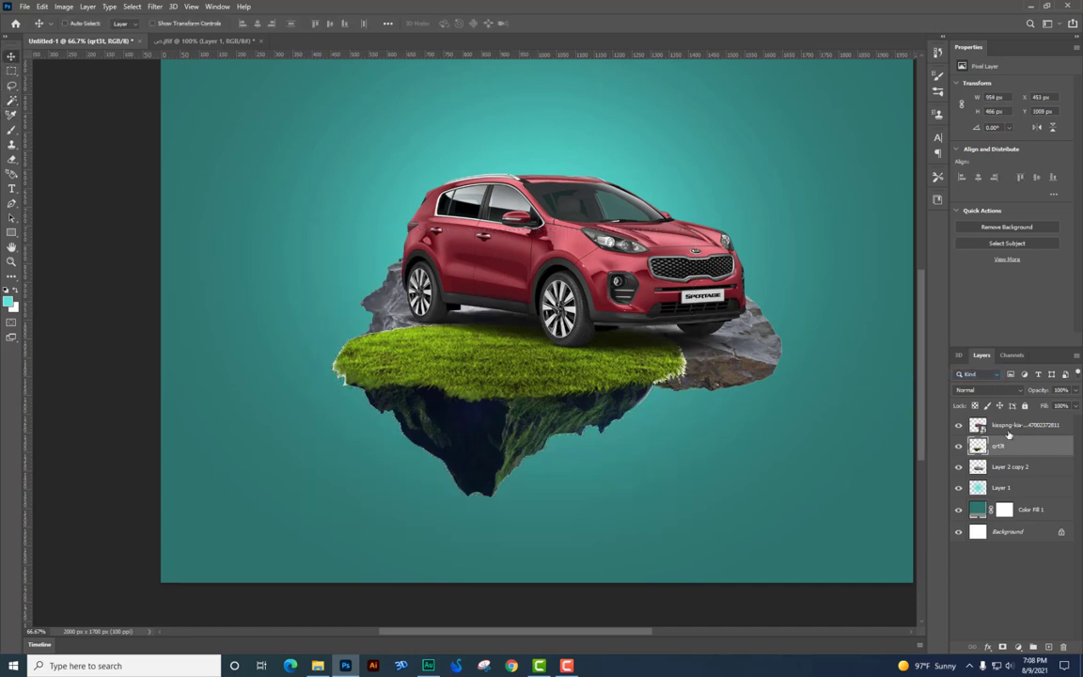
Move the grass island layer below the rock layer, shift it under the rock, and stretch it horizontally to about 127%.
{"action": "left_click_drag", "start_coordinate": [1022, 446], "coordinate": [991, 474]}
{"action": "left_click_drag", "start_coordinate": [580, 420], "coordinate": [605, 411]}
{"action": "key", "text": "ctrl+t"}
{"action": "left_click_drag", "start_coordinate": [717, 407], "coordinate": [812, 408]}
{"action": "key", "text": "Return"}
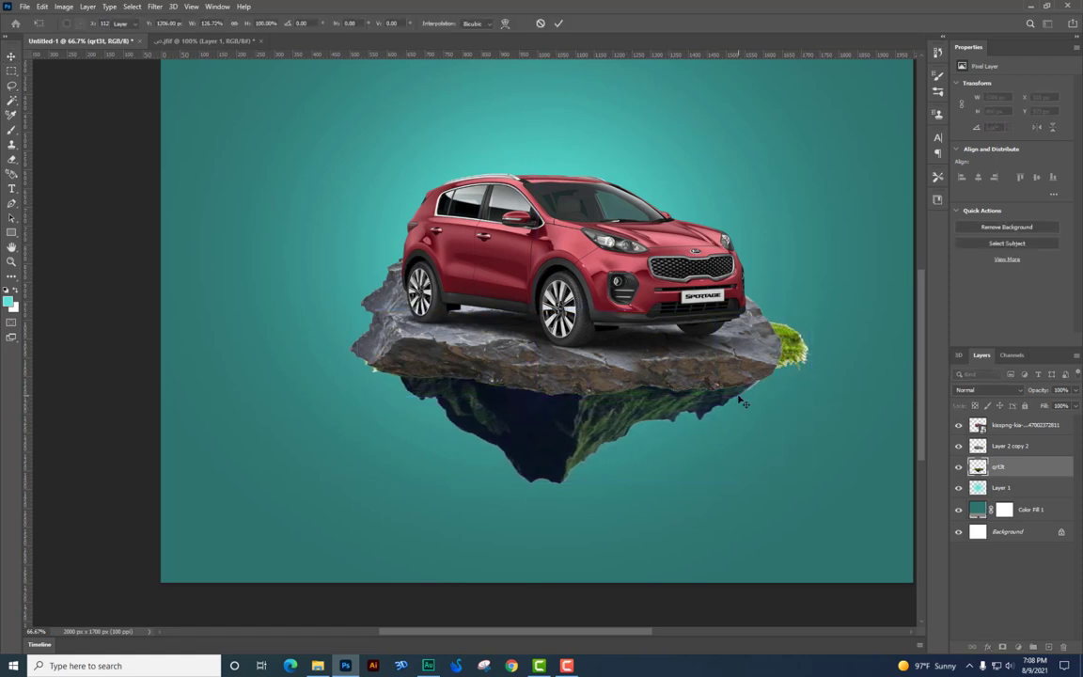
Erase the grass sticking out beyond the rock's right end with a hard round eraser, and nudge the island layer slightly left.
{"action": "left_click", "coordinate": [11, 159]}
{"action": "right_click", "coordinate": [805, 369]}
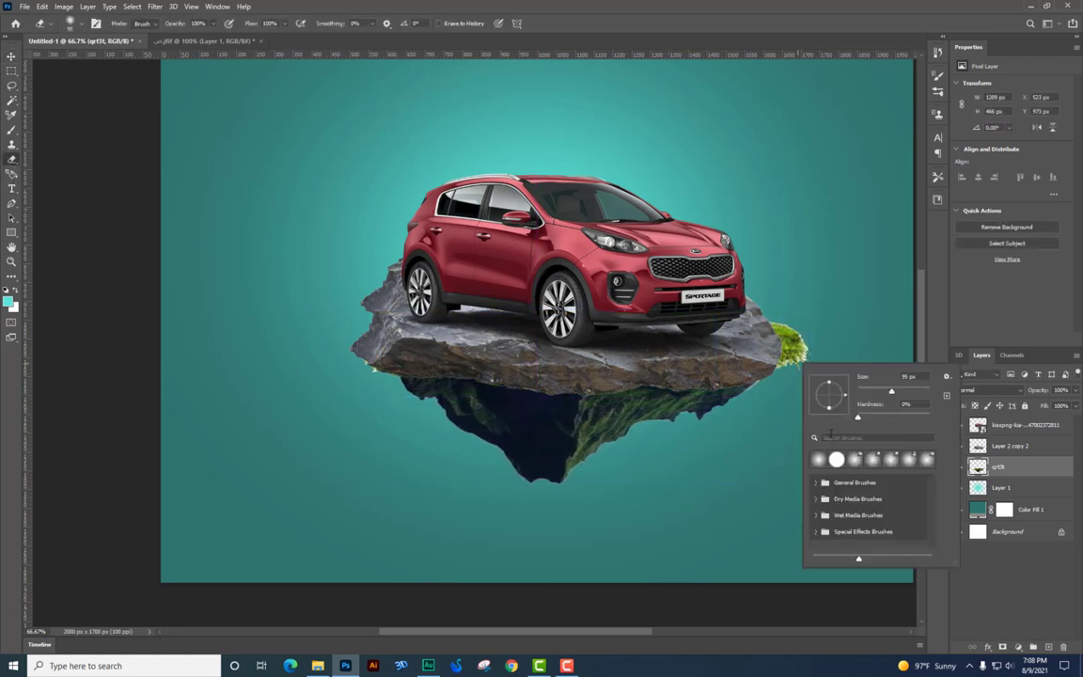
{"action": "left_click", "coordinate": [837, 458]}
{"action": "left_click_drag", "start_coordinate": [773, 311], "coordinate": [793, 353]}
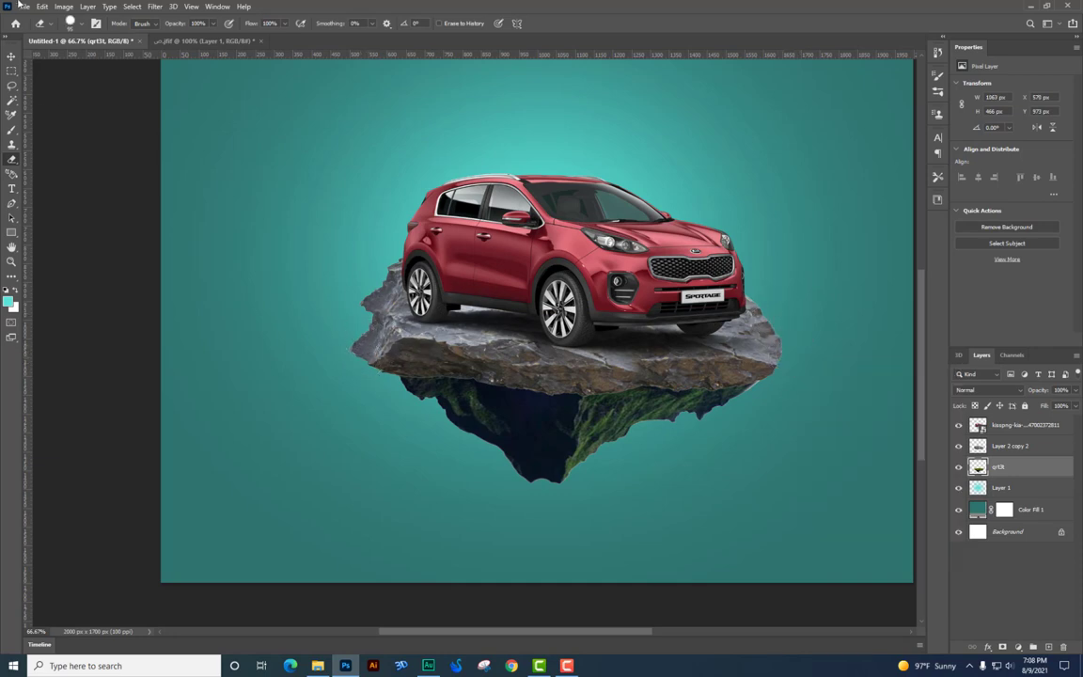
{"action": "left_click", "coordinate": [12, 56]}
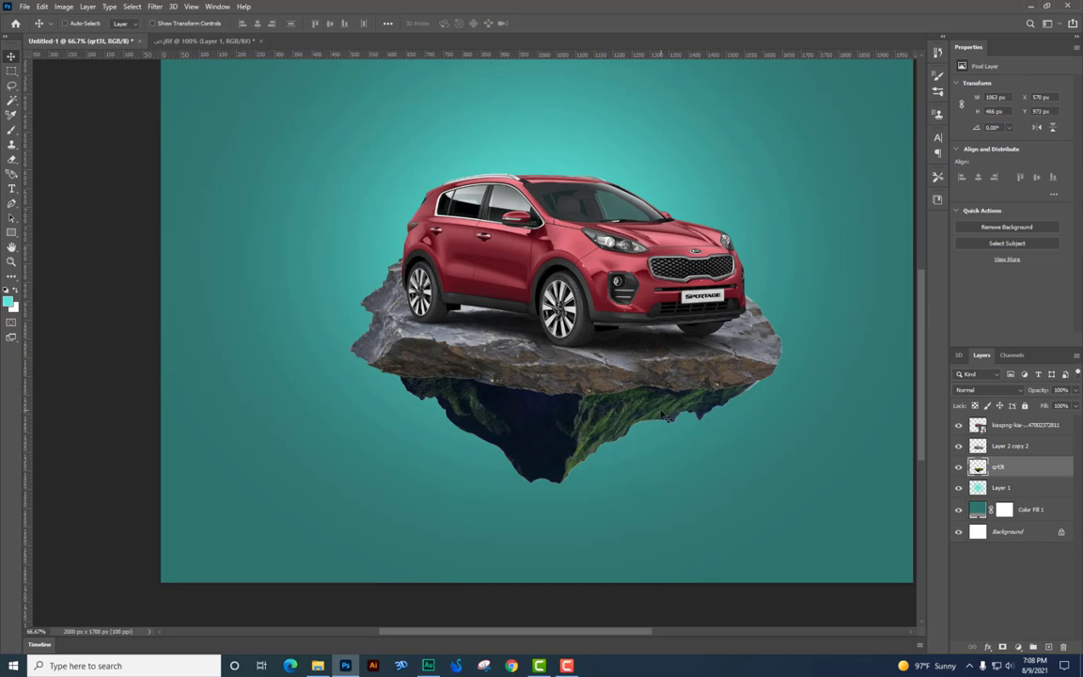
{"action": "mouse_move", "coordinate": [659, 425]}
{"action": "left_mouse_down"}
{"action": "mouse_move", "coordinate": [663, 402]}
{"action": "mouse_move", "coordinate": [653, 414]}
{"action": "left_mouse_up"}
Desaturate the lower island layer with Hue/Saturation, setting Saturation to -100.
{"action": "key", "text": "ctrl+u"}
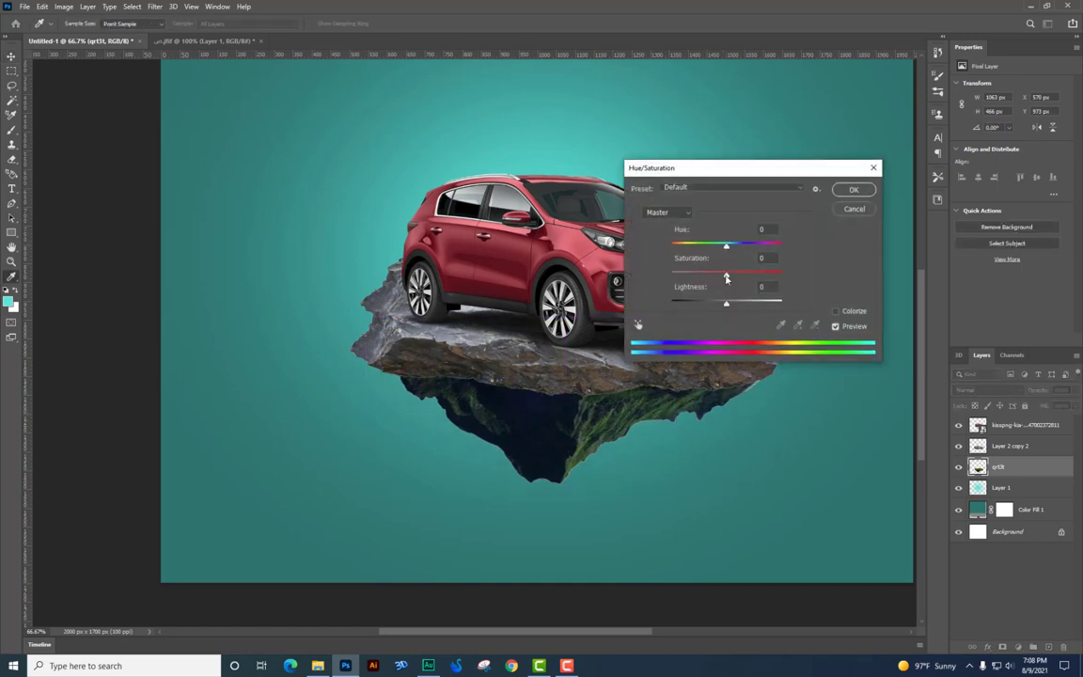
{"action": "left_click_drag", "start_coordinate": [721, 279], "coordinate": [621, 280]}
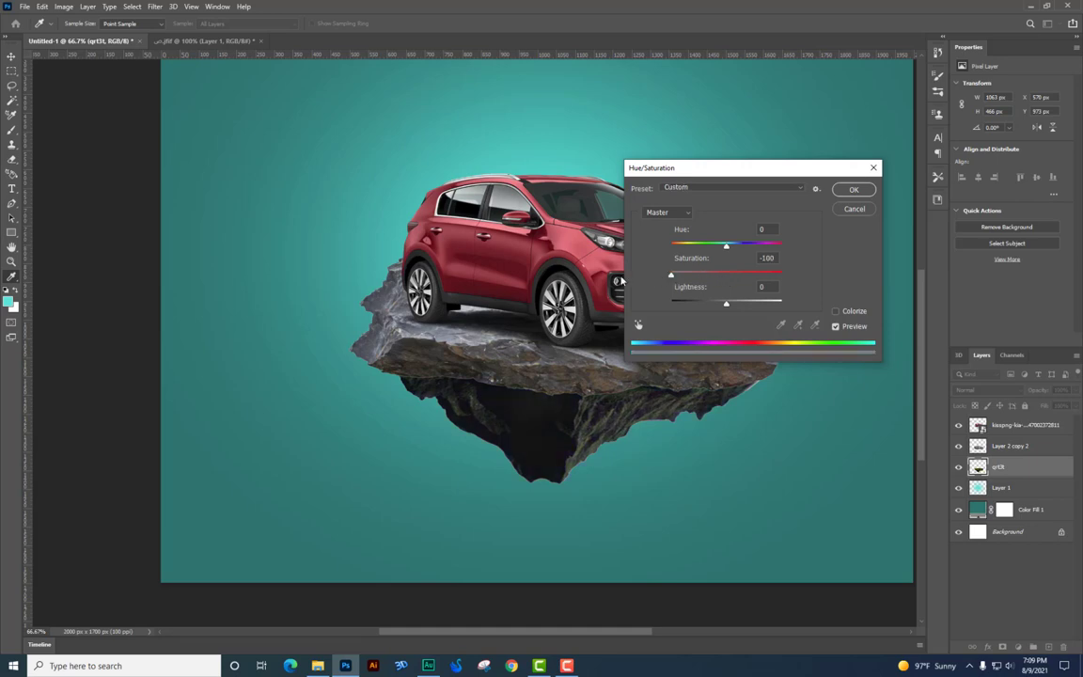
{"action": "key", "text": "Return"}
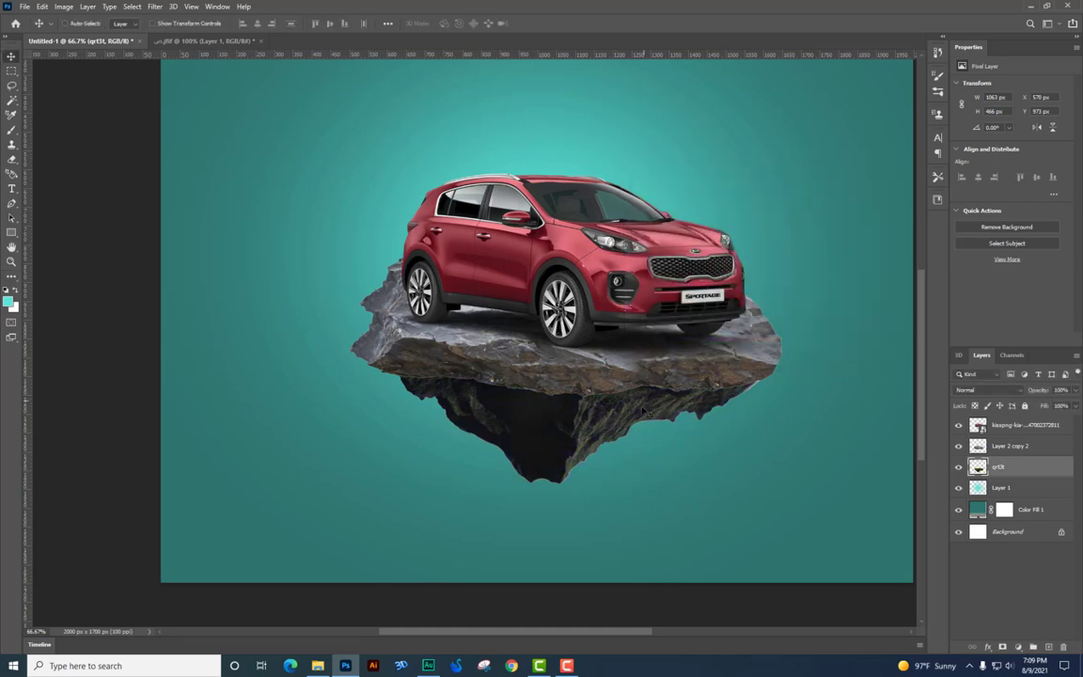
Warp the lower island layer slightly, extending its bottom downward to about 474 px tall.
{"action": "key", "text": "ctrl+t"}
{"action": "right_click", "coordinate": [701, 414]}
{"action": "left_click", "coordinate": [724, 485]}
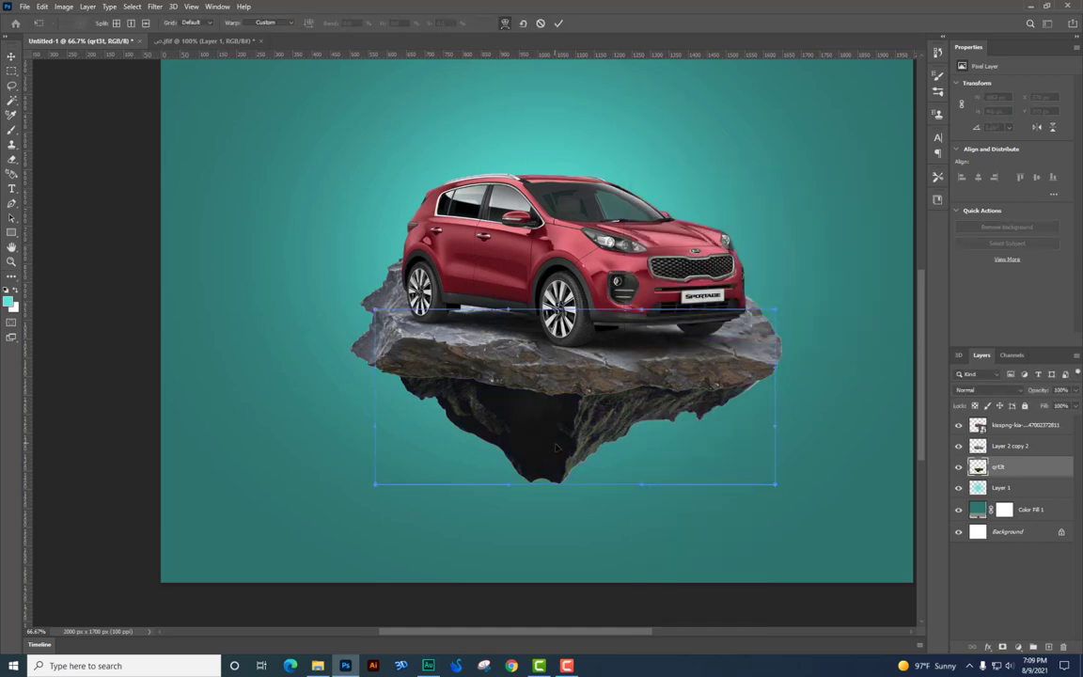
{"action": "key", "text": "Return"}
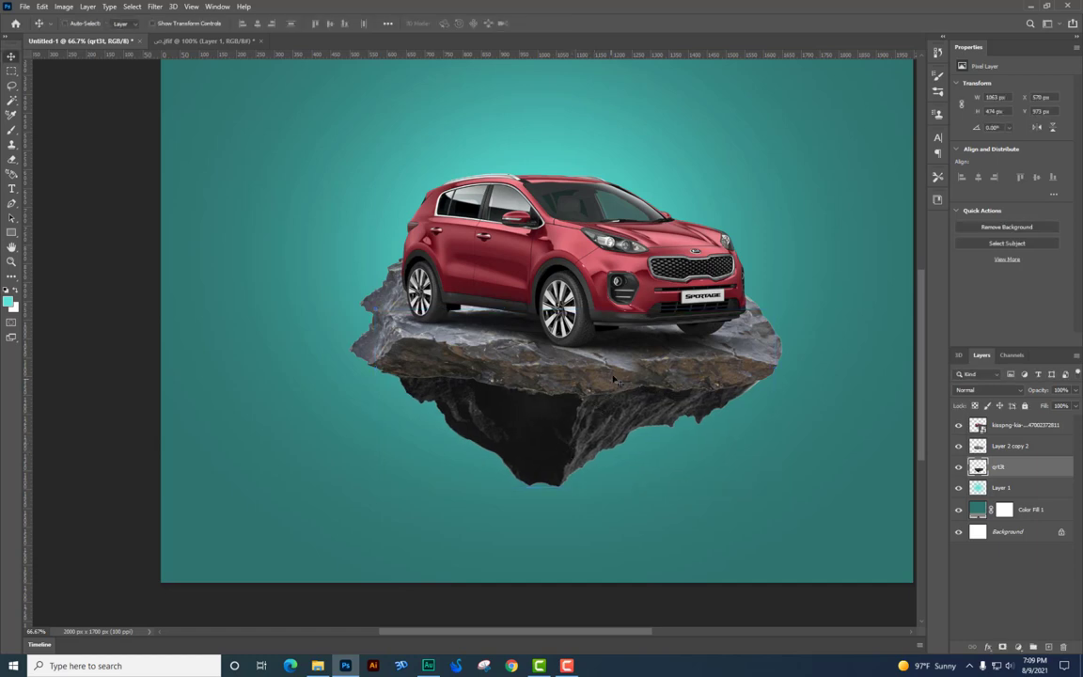
{"action": "right_click", "coordinate": [613, 380]}
{"action": "left_click", "coordinate": [623, 383]}
{"action": "key", "text": "0"}
{"action": "key", "text": "0"}
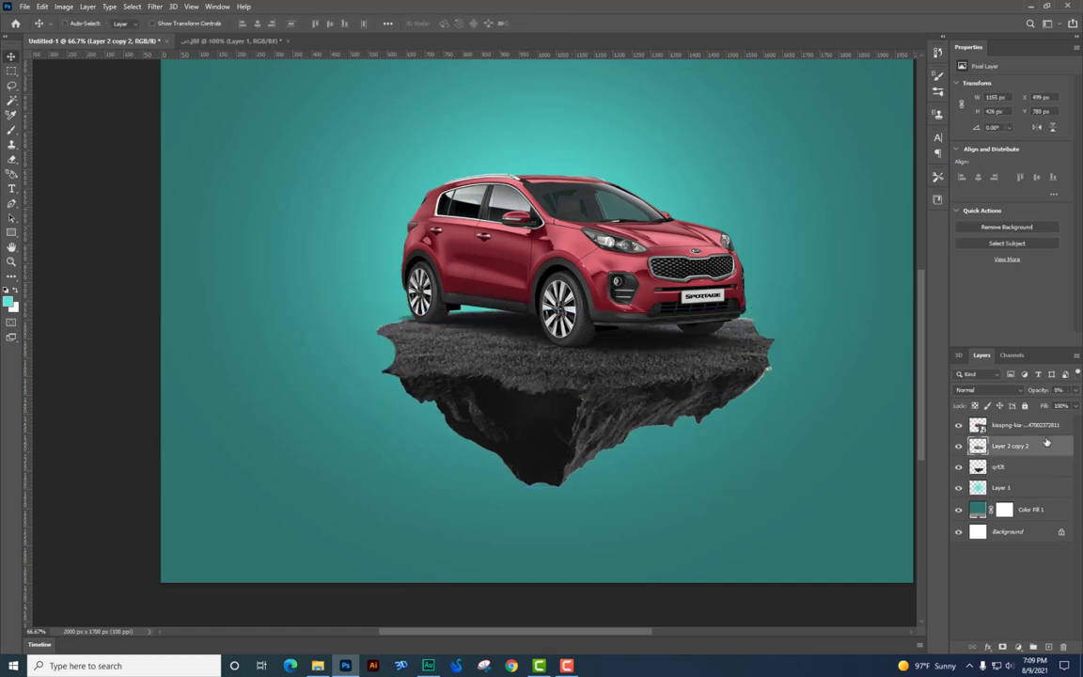
{"action": "key", "text": "ctrl+z"}
Select the Layer 2 copy 2 rock layer and nudge it slightly into place over the lower island.
{"action": "right_click", "coordinate": [632, 361]}
{"action": "left_click", "coordinate": [646, 377]}
{"action": "left_click_drag", "start_coordinate": [670, 374], "coordinate": [672, 375], "text": "ctrl"}
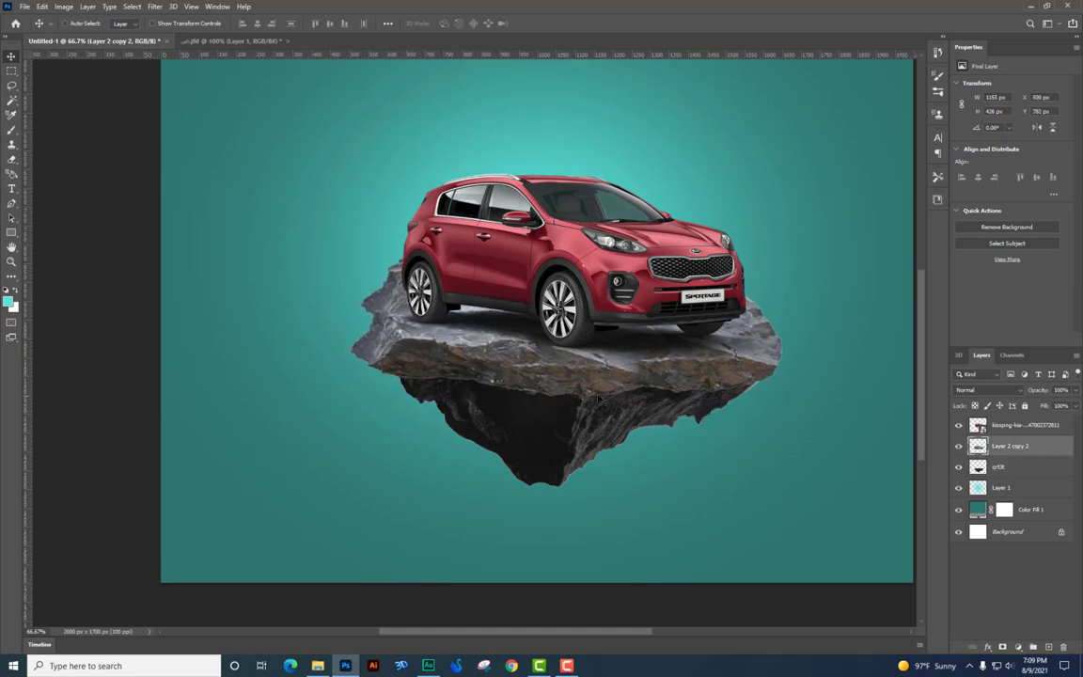
Erase along the rock's lower edge at 23% flow, finishing with a soft brush, to blend it into the dark island below.
{"action": "left_click", "coordinate": [11, 158]}
{"action": "right_click", "coordinate": [525, 415]}
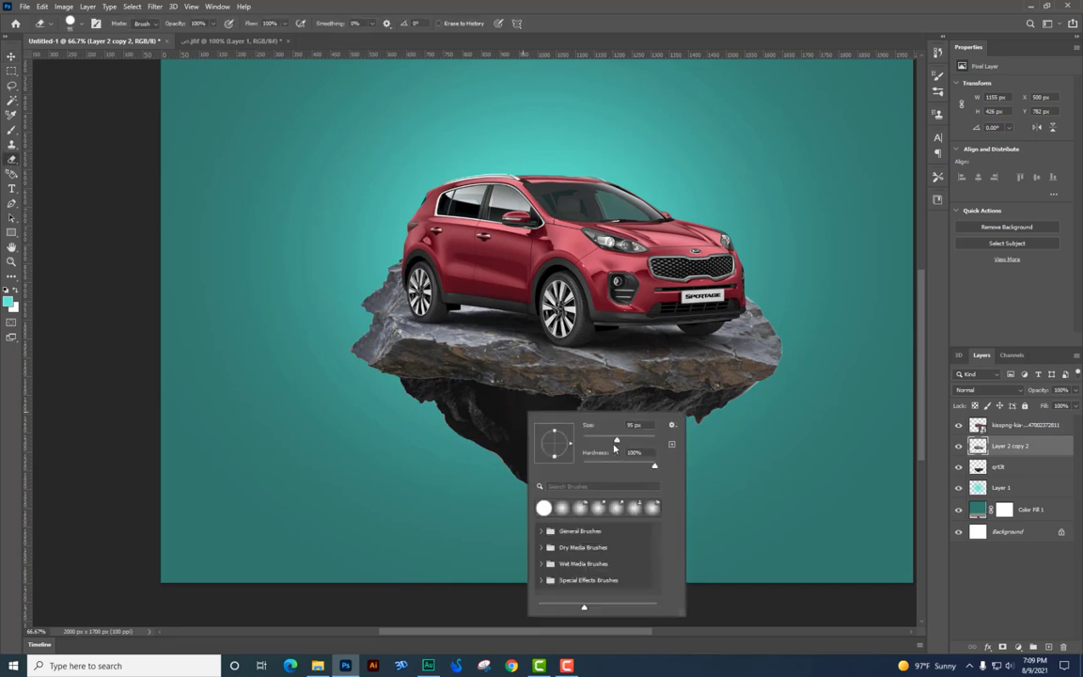
{"action": "left_click", "coordinate": [284, 23]}
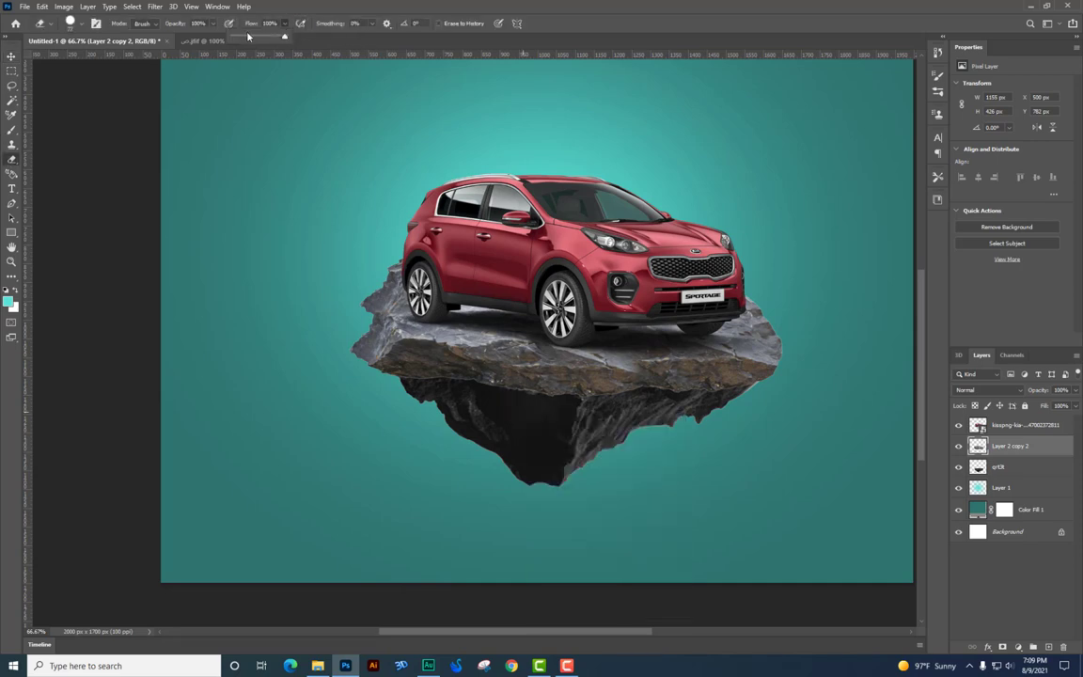
{"action": "left_click", "coordinate": [416, 384]}
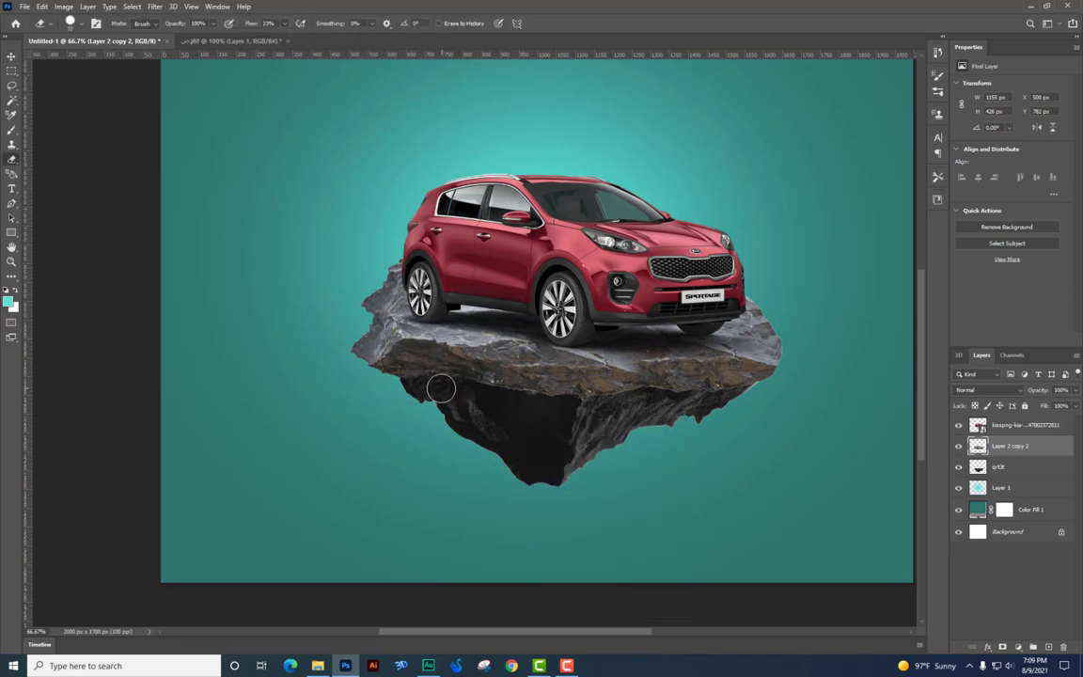
{"action": "left_click_drag", "start_coordinate": [441, 388], "coordinate": [608, 411]}
{"action": "right_click", "coordinate": [527, 402]}
{"action": "left_click", "coordinate": [567, 502]}
{"action": "left_click_drag", "start_coordinate": [422, 384], "coordinate": [442, 385]}
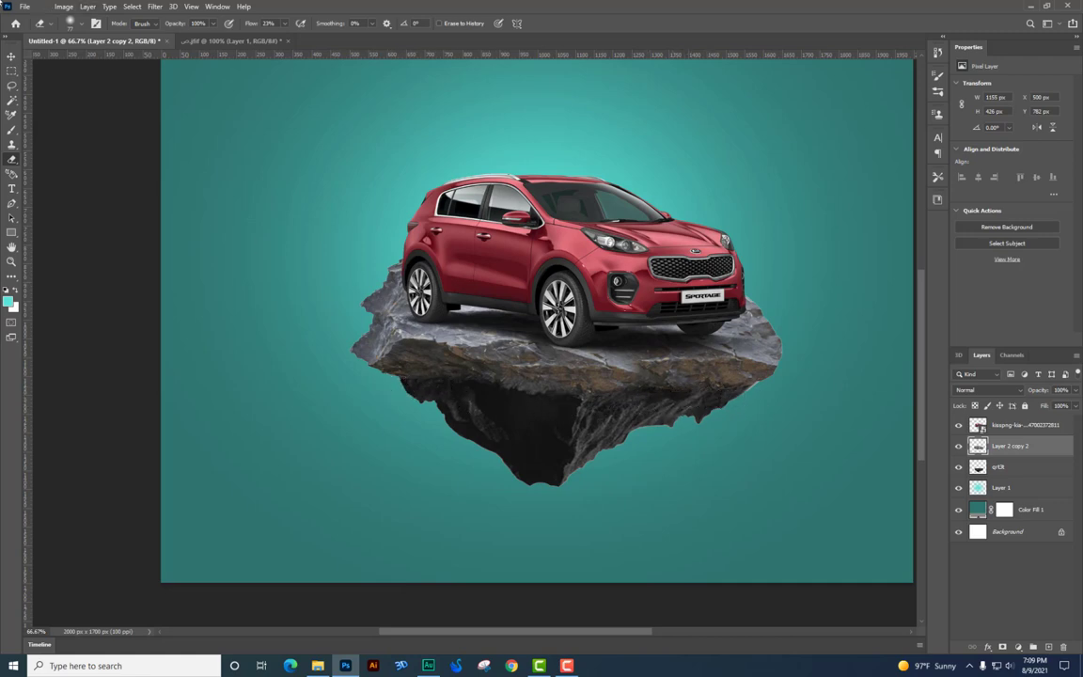
Move the car down slightly so it sits further onto the rock surface.
{"action": "left_click", "coordinate": [11, 56]}
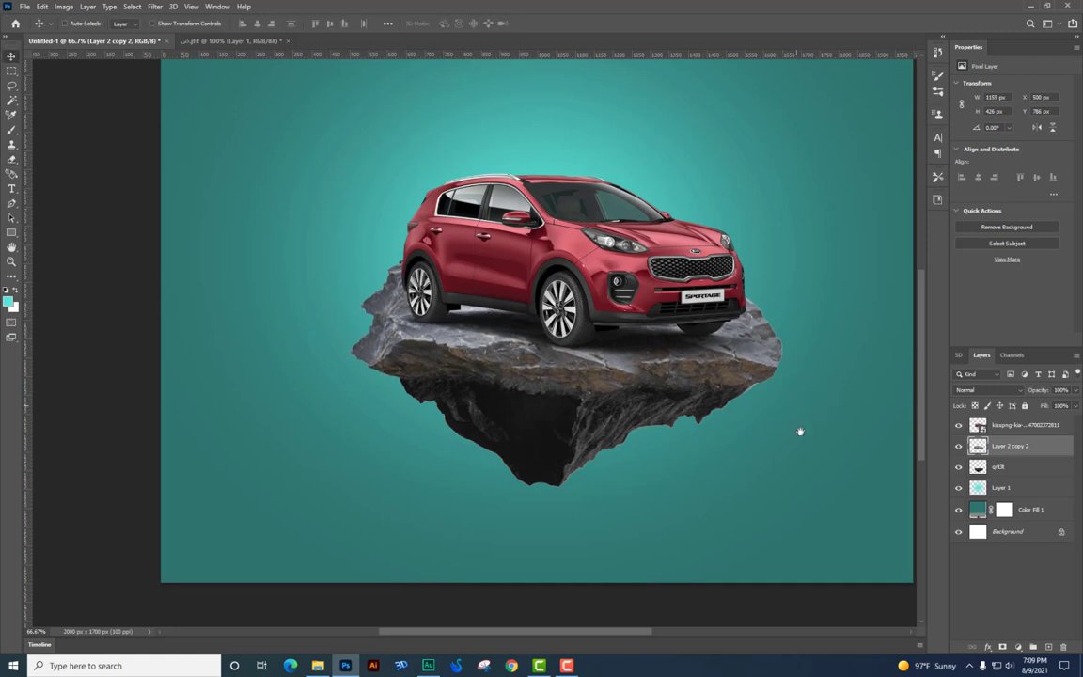
{"action": "left_click_drag", "start_coordinate": [801, 432], "coordinate": [819, 491]}
{"action": "left_click_drag", "start_coordinate": [646, 357], "coordinate": [648, 377]}
{"action": "key", "text": "ctrl+minus"}
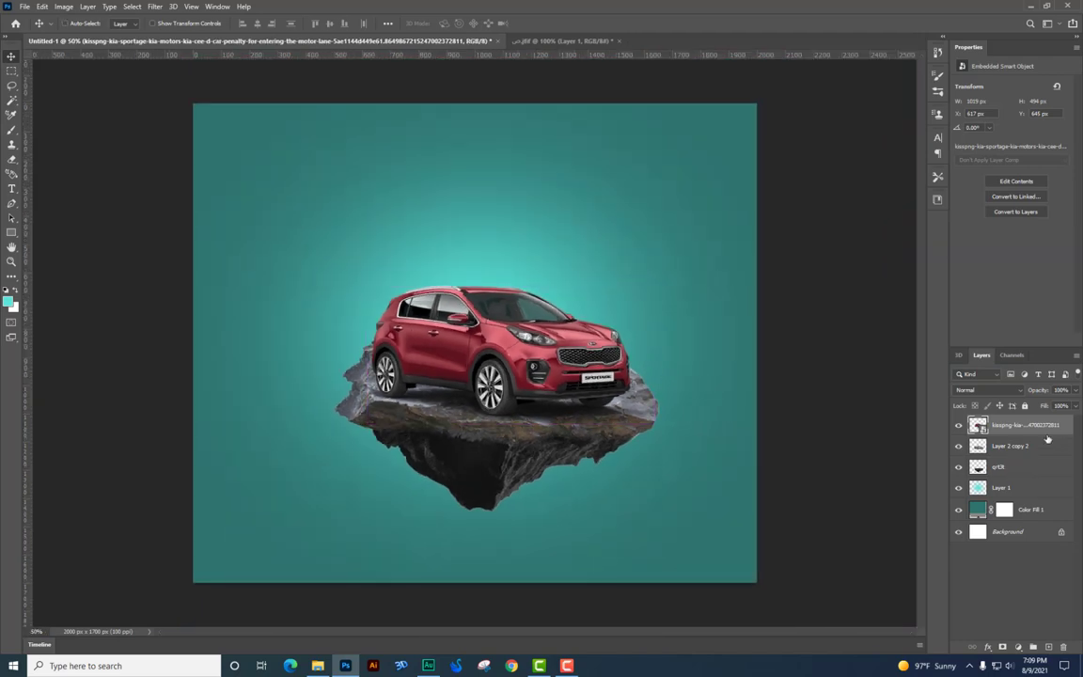
Scale the rock and lower island layers together to about 1077 px wide and shift them slightly left under the car.
{"action": "left_click", "coordinate": [1011, 468]}
{"action": "key", "text": "ctrl+t"}
{"action": "left_click_drag", "start_coordinate": [659, 512], "coordinate": [647, 505]}
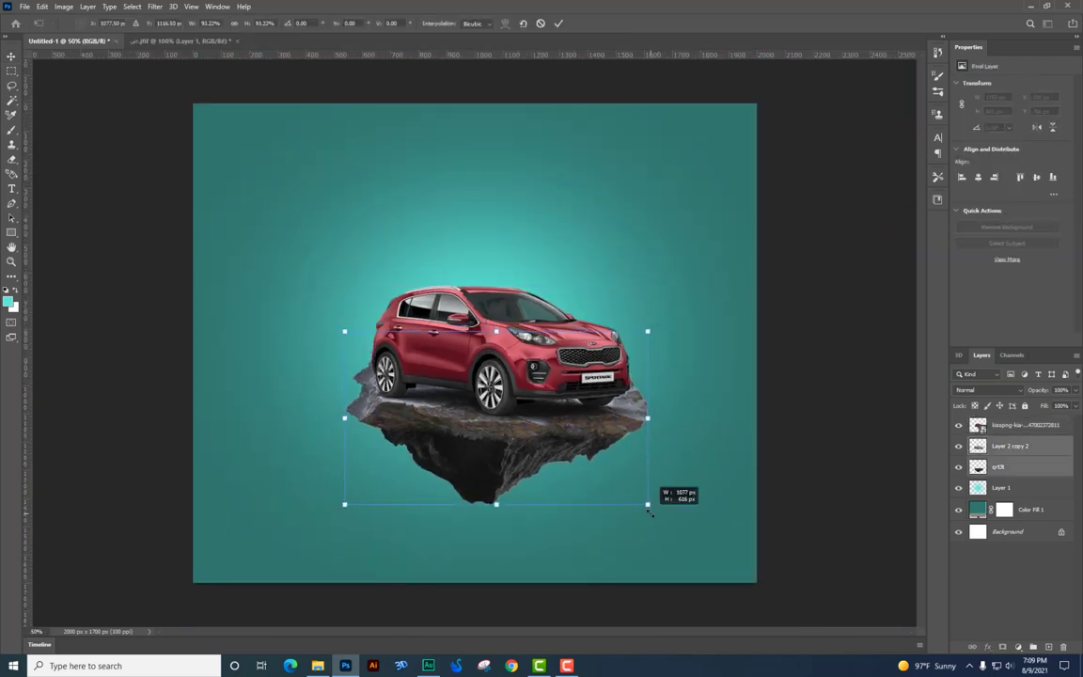
{"action": "key", "text": "Return"}
{"action": "left_click_drag", "start_coordinate": [602, 458], "coordinate": [595, 456]}
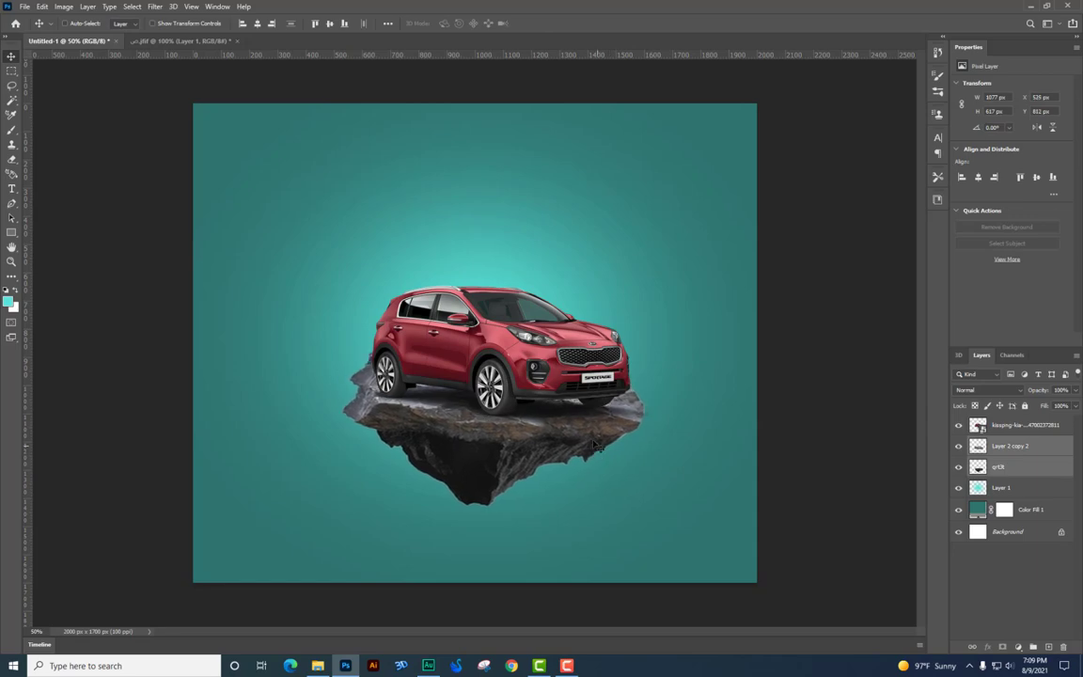
Open 32 copy.psd from the assets folder and bring its phone mockup layer into the car document beneath the car layer.
{"action": "left_click", "coordinate": [317, 666]}
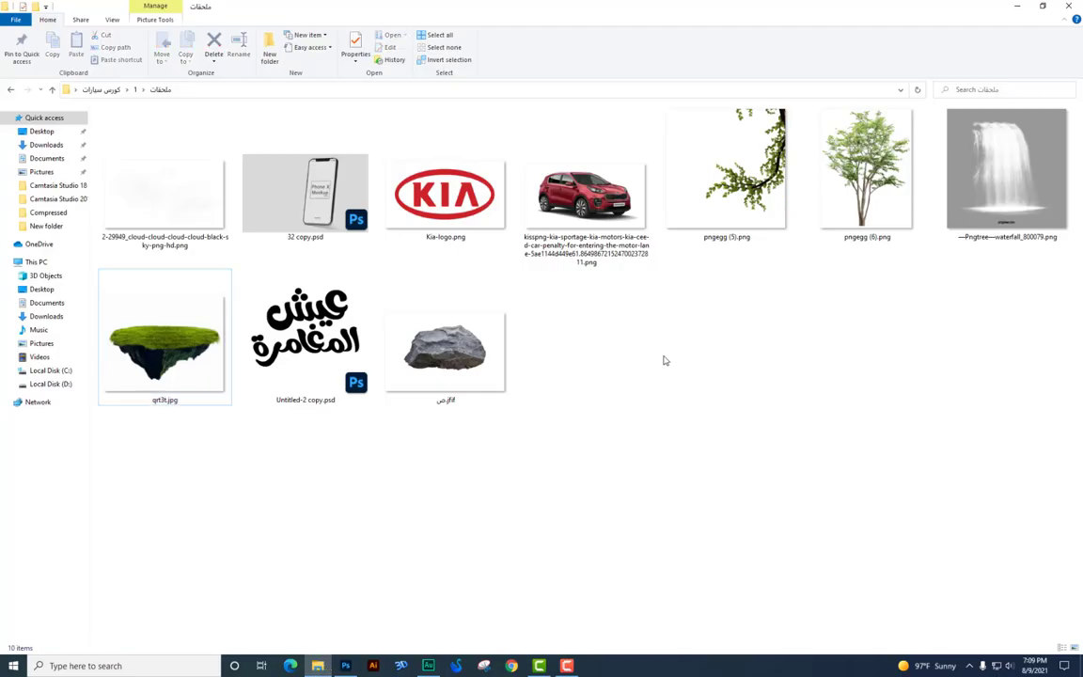
{"action": "key", "text": "alt+Tab"}
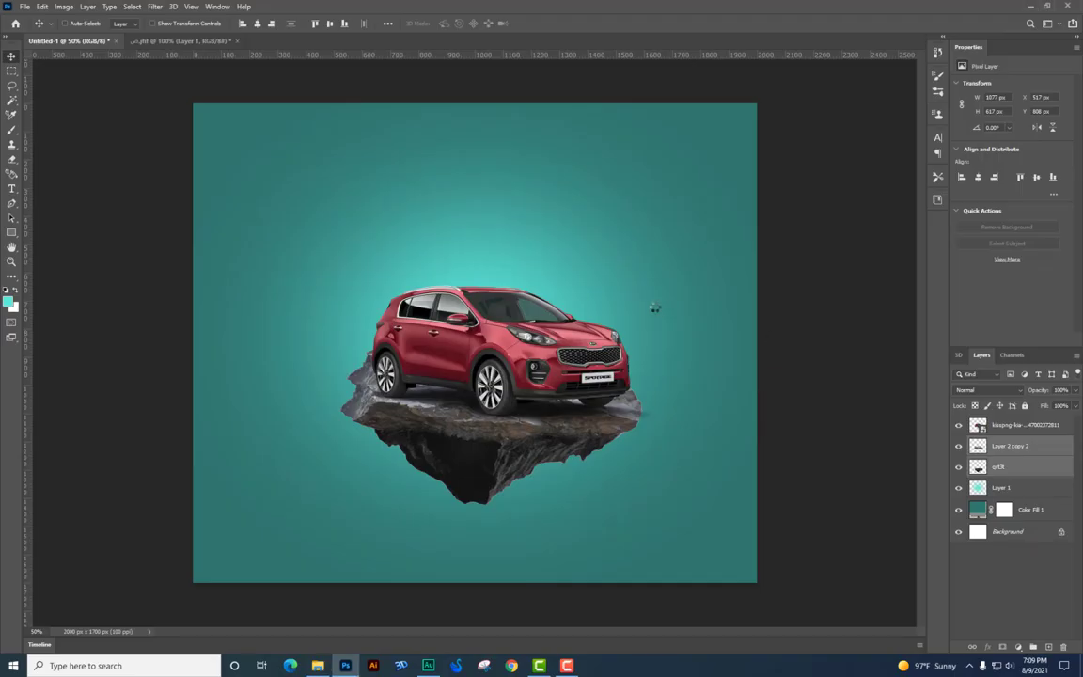
{"action": "left_click_drag", "start_coordinate": [549, 322], "coordinate": [503, 299]}
{"action": "key", "text": "ctrl+z"}
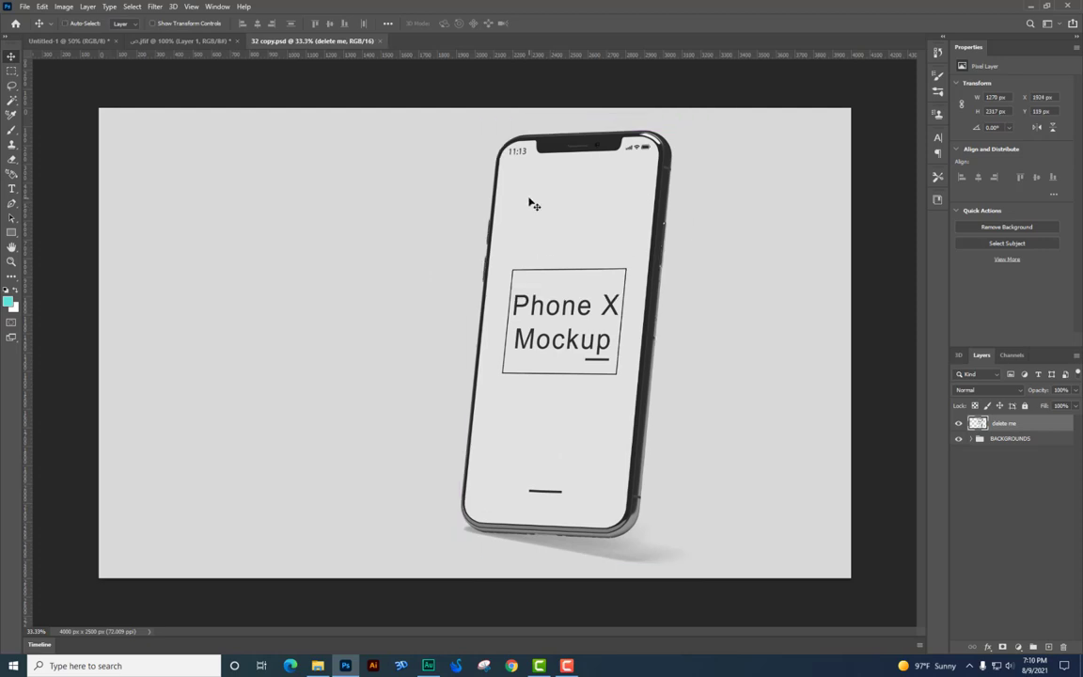
{"action": "left_click_drag", "start_coordinate": [534, 204], "coordinate": [535, 299]}
{"action": "left_click", "coordinate": [561, 252]}
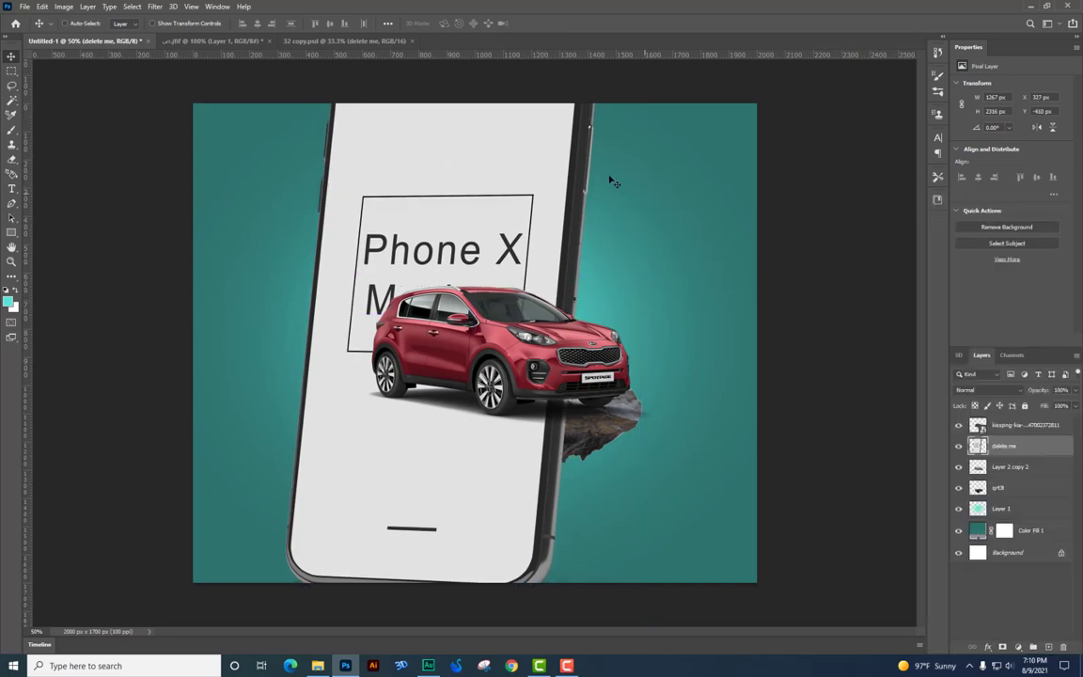
Shift the phone mockup slightly down and convert its layer to a smart object.
{"action": "left_click_drag", "start_coordinate": [507, 165], "coordinate": [505, 191]}
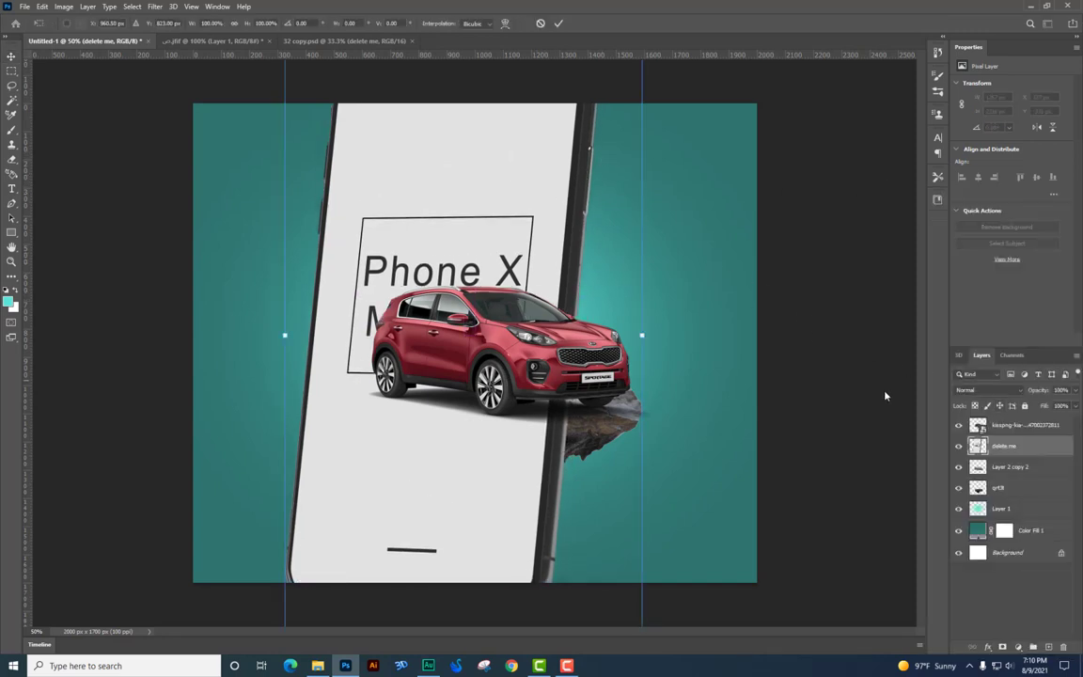
{"action": "right_click", "coordinate": [999, 448]}
{"action": "left_click", "coordinate": [893, 334]}
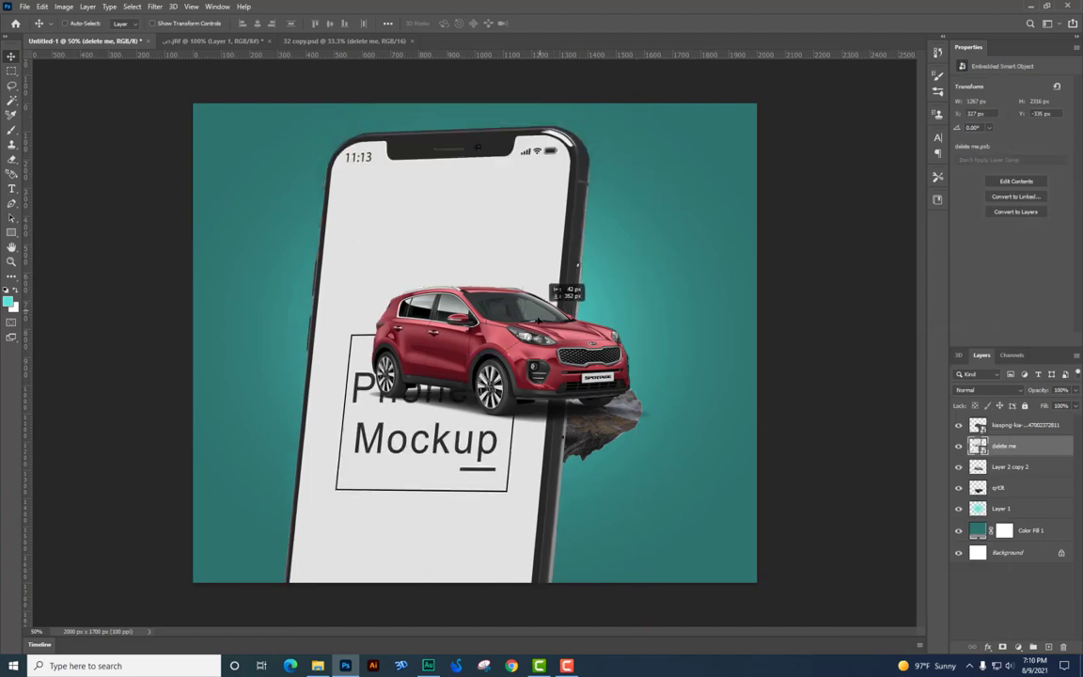
Scale the phone to about 56%, mirror it by rotating 180° and flipping vertically, and move it up and left behind the car.
{"action": "key", "text": "ctrl+t"}
{"action": "left_click_drag", "start_coordinate": [629, 132], "coordinate": [483, 212]}
{"action": "right_click", "coordinate": [486, 214]}
{"action": "left_click", "coordinate": [531, 299]}
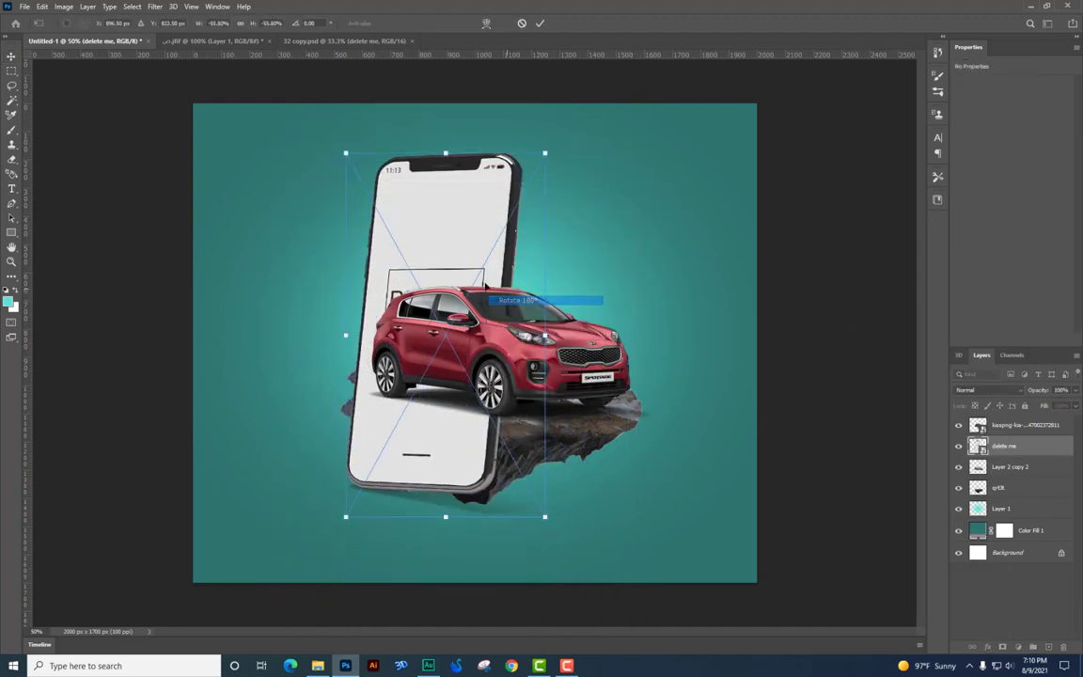
{"action": "right_click", "coordinate": [487, 280]}
{"action": "left_click", "coordinate": [517, 464]}
{"action": "left_click_drag", "start_coordinate": [422, 259], "coordinate": [378, 212]}
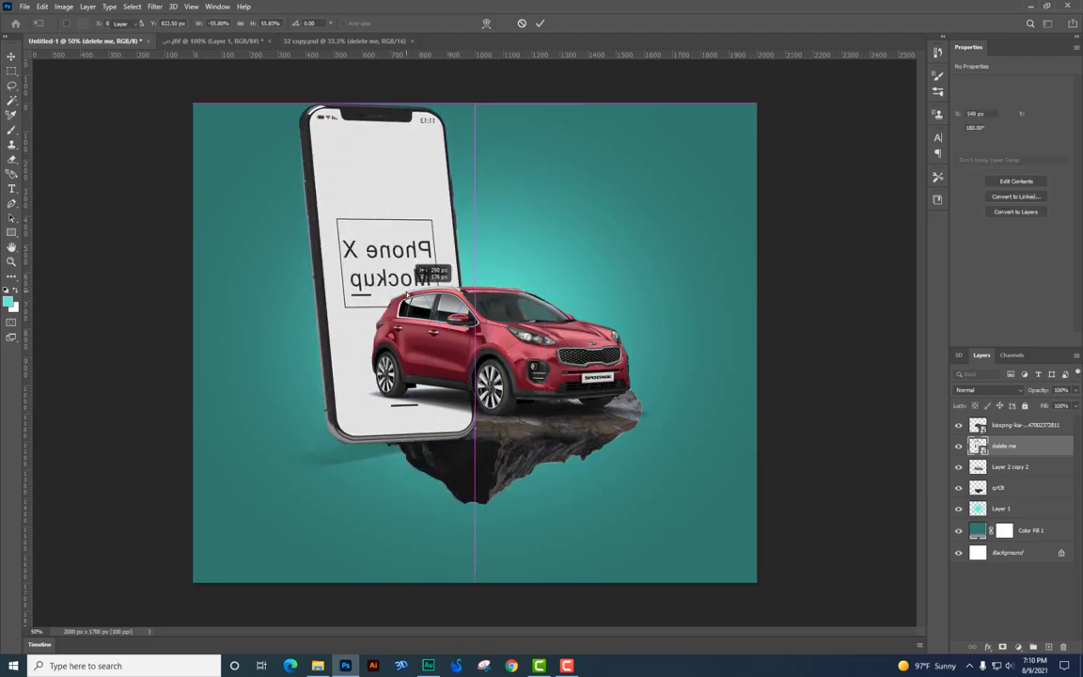
{"action": "key", "text": "Return"}
Reposition the phone behind the rear half of the car, at about X 425 px and Y 78 px.
{"action": "left_click_drag", "start_coordinate": [435, 334], "coordinate": [436, 358]}
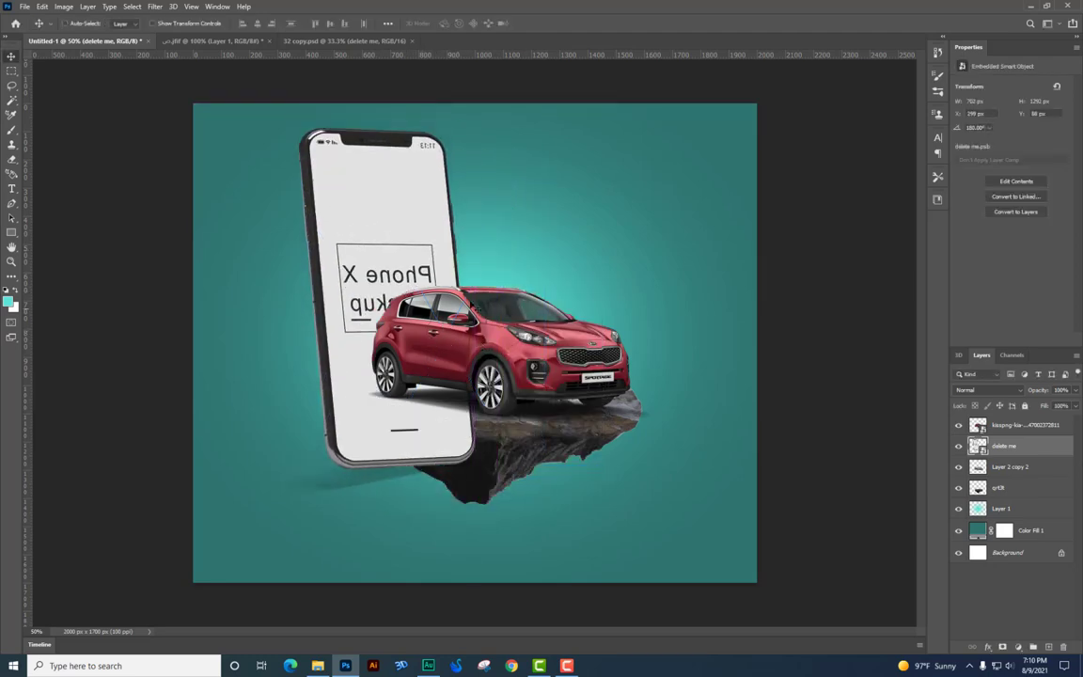
{"action": "left_click_drag", "start_coordinate": [476, 294], "coordinate": [478, 287]}
{"action": "left_click_drag", "start_coordinate": [420, 241], "coordinate": [455, 245]}
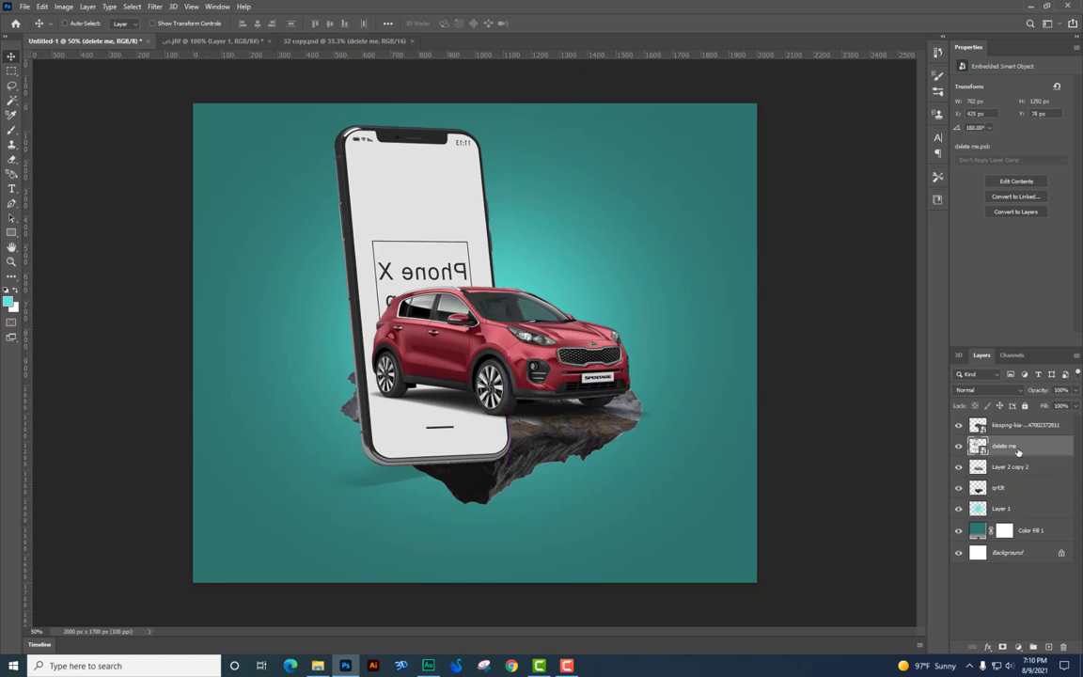
Reorder the phone layer beneath the rock island layer, shift it slightly down and scale it to about 55%.
{"action": "left_click_drag", "start_coordinate": [1017, 453], "coordinate": [1008, 489]}
{"action": "mouse_move", "coordinate": [467, 333]}
{"action": "left_mouse_down"}
{"action": "mouse_move", "coordinate": [467, 310]}
{"action": "mouse_move", "coordinate": [467, 339]}
{"action": "left_mouse_up"}
{"action": "key", "text": "ctrl+t"}
{"action": "left_click_drag", "start_coordinate": [510, 132], "coordinate": [508, 135]}
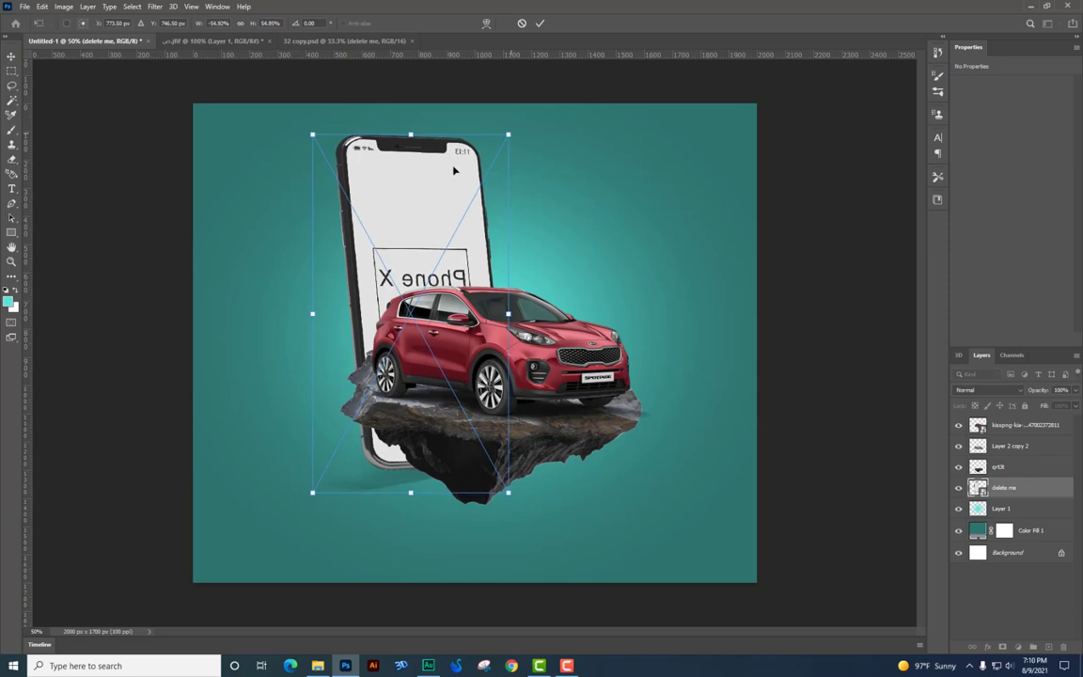
{"action": "key", "text": "Return"}
Widen the phone slightly to about 712 px and nudge it to about X 441 px, Y 120 px.
{"action": "key", "text": "ctrl+t"}
{"action": "left_click_drag", "start_coordinate": [509, 313], "coordinate": [515, 313]}
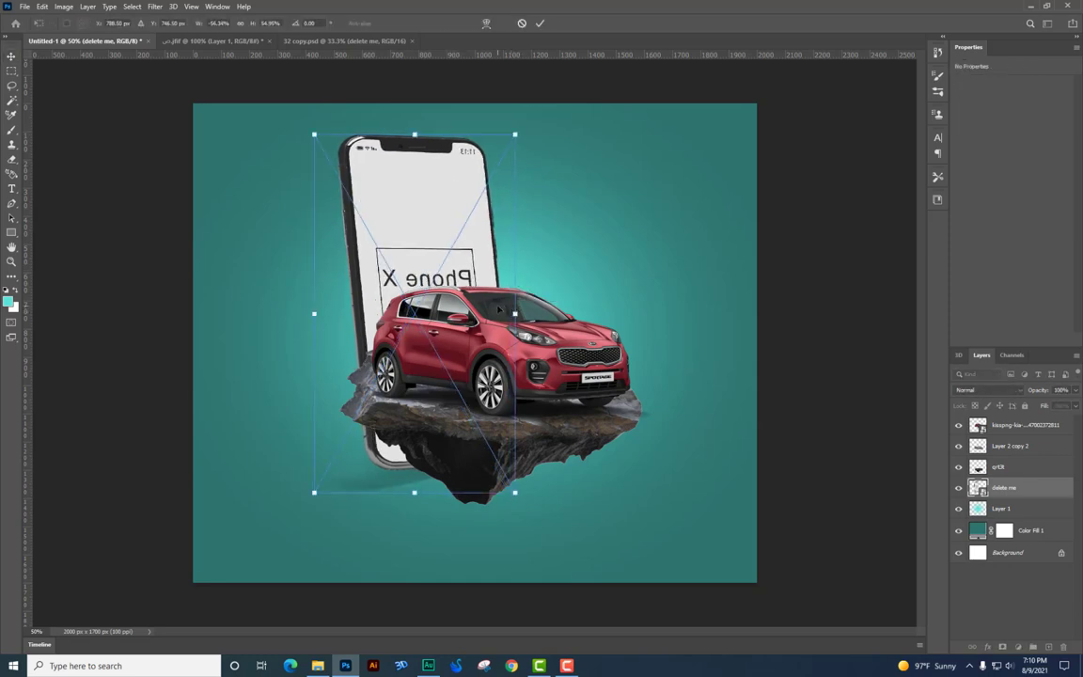
{"action": "key", "text": "Return"}
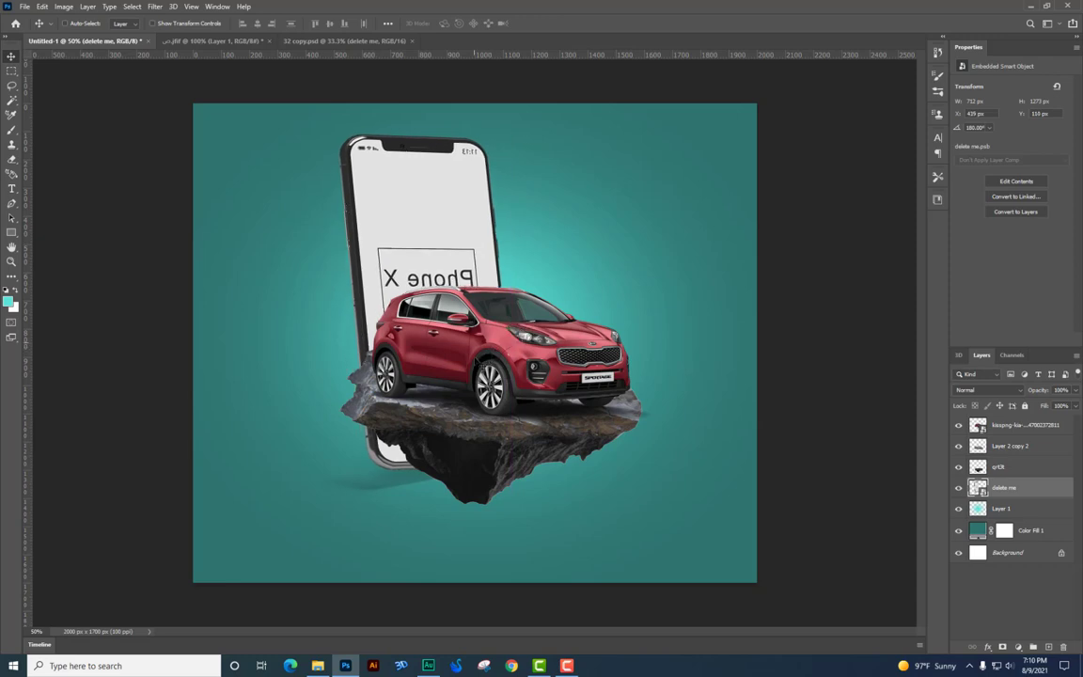
{"action": "left_click_drag", "start_coordinate": [475, 357], "coordinate": [475, 362]}
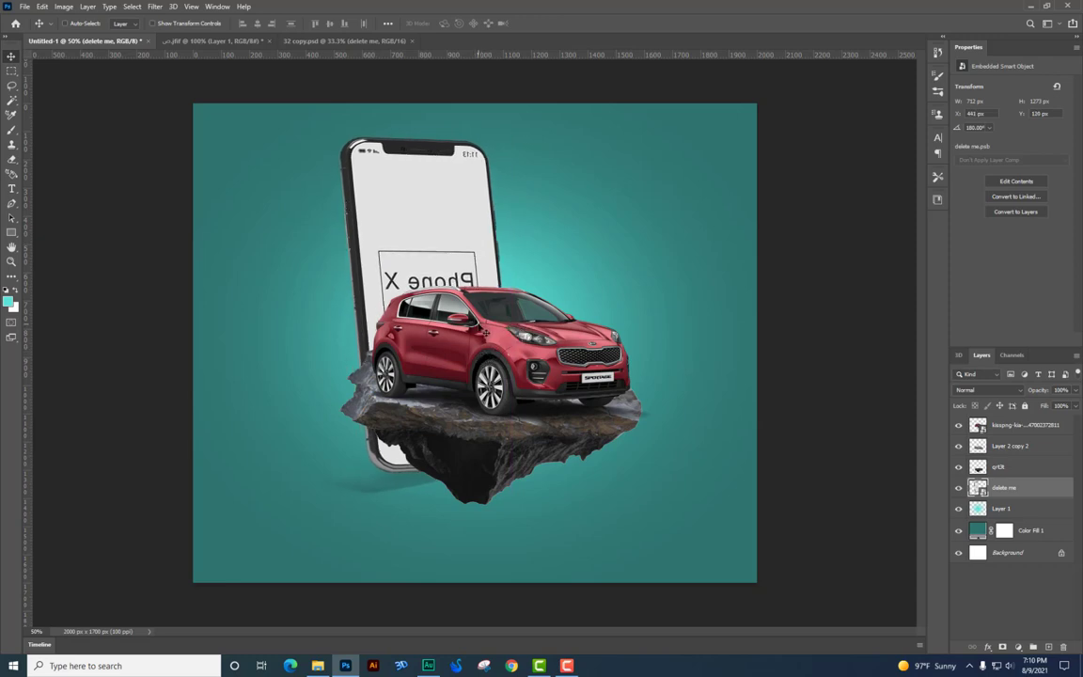
Rasterize the phone layer and erase its part below the rock with a hard round eraser at 100% flow.
{"action": "left_click", "coordinate": [12, 159]}
{"action": "left_click", "coordinate": [460, 425]}
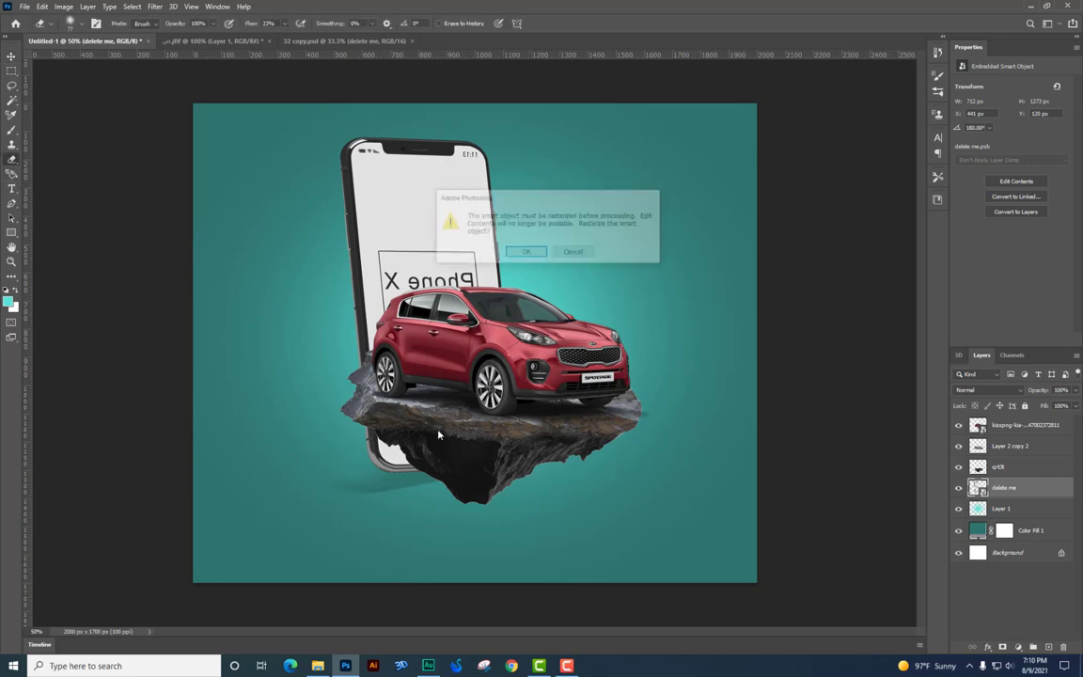
{"action": "key", "text": "Return"}
{"action": "right_click", "coordinate": [442, 452]}
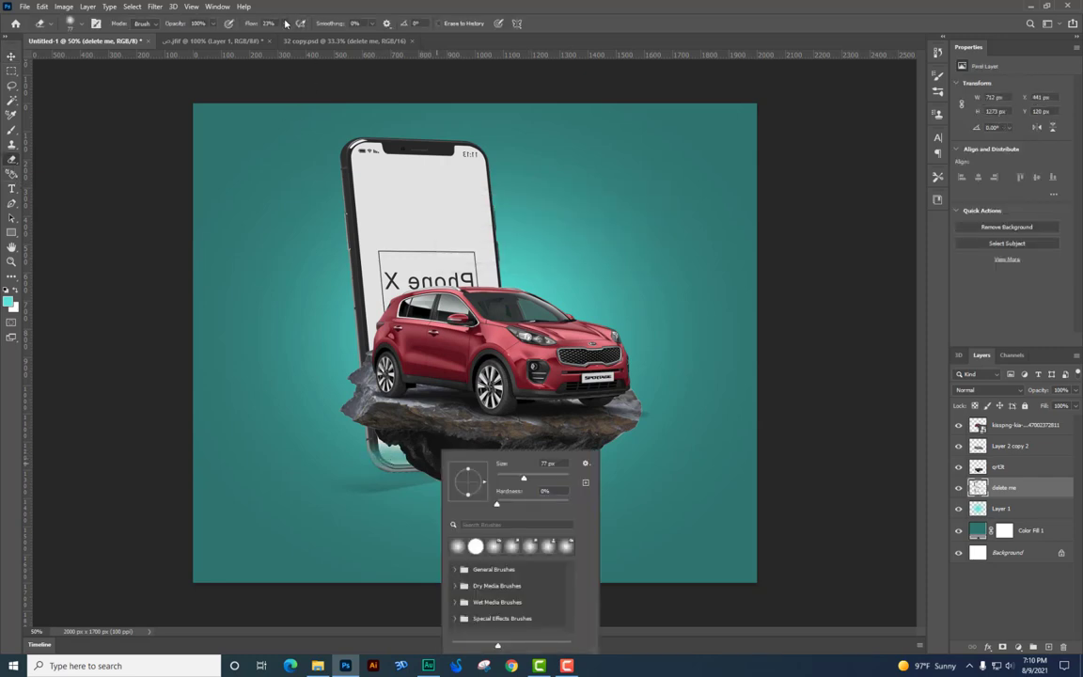
{"action": "left_click", "coordinate": [286, 23]}
{"action": "left_click_drag", "start_coordinate": [262, 39], "coordinate": [309, 39]}
{"action": "right_click", "coordinate": [594, 364]}
{"action": "left_click", "coordinate": [629, 461]}
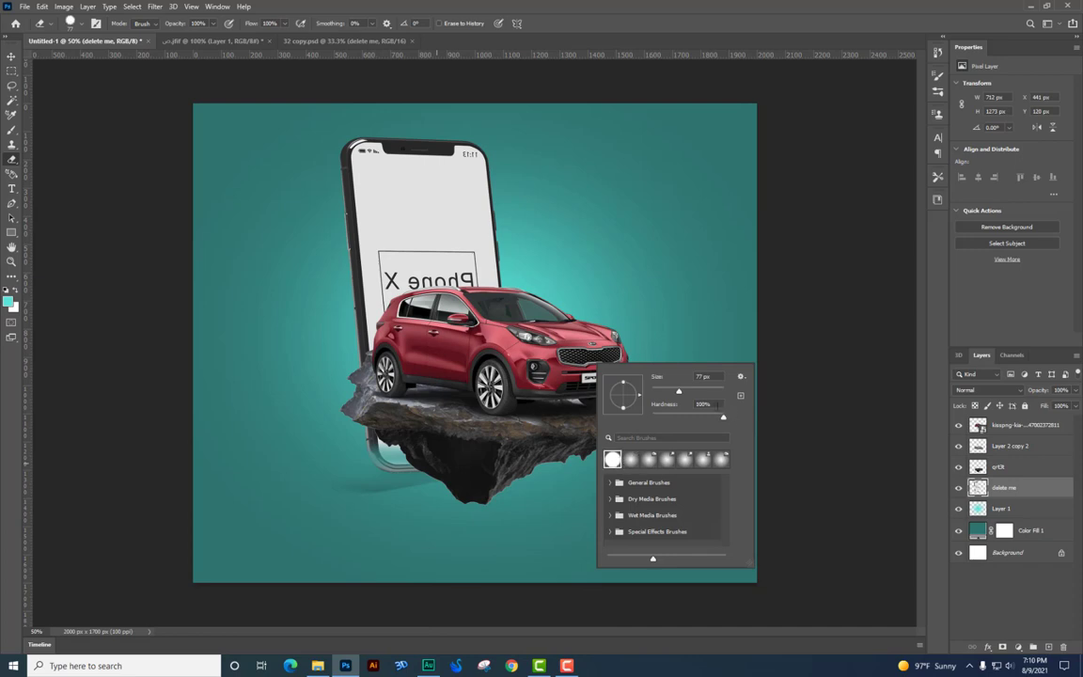
{"action": "key", "text": "Return"}
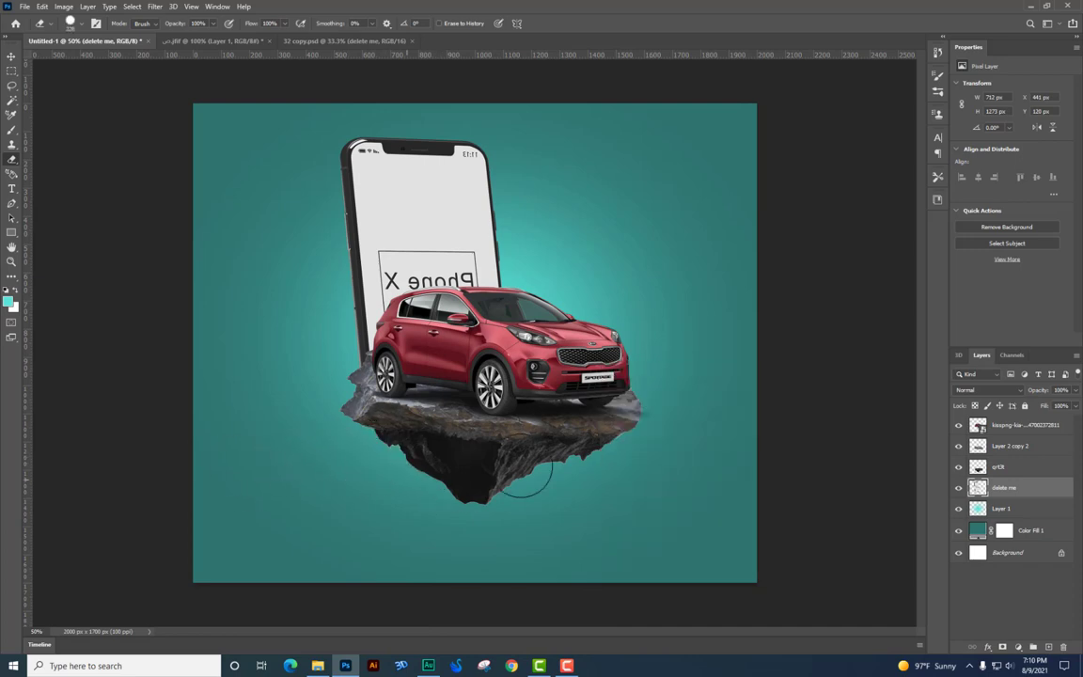
Scale the car, shadow, rock and phone layers together to about 93% and shift them slightly down.
{"action": "left_click", "coordinate": [13, 57]}
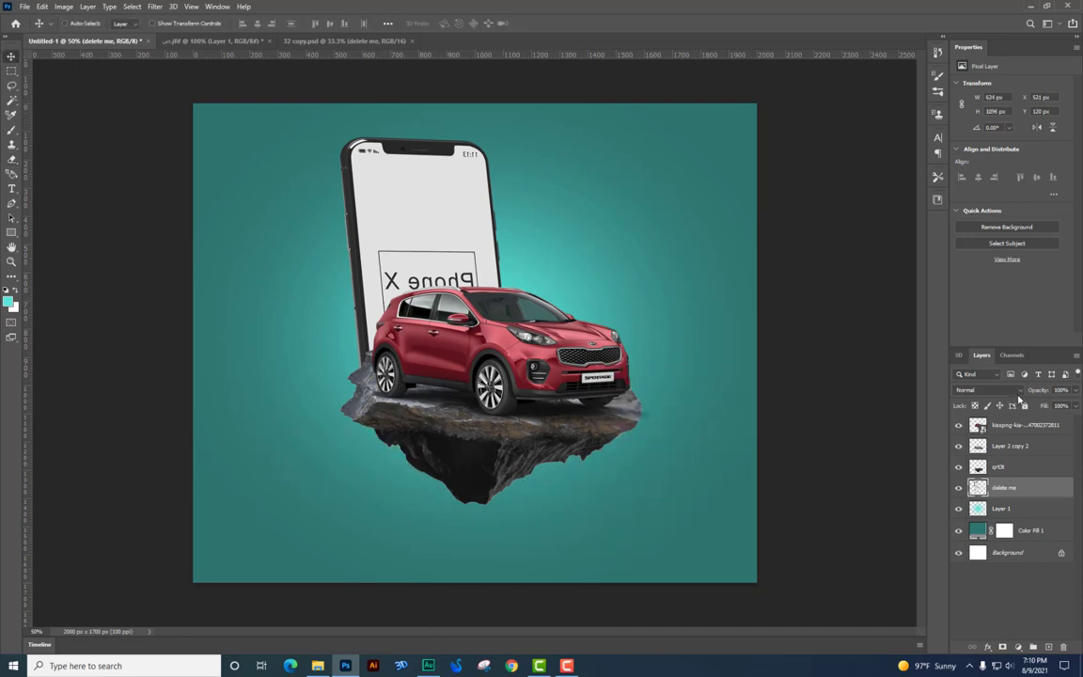
{"action": "left_click", "coordinate": [1015, 425], "text": "shift"}
{"action": "key", "text": "ctrl+t"}
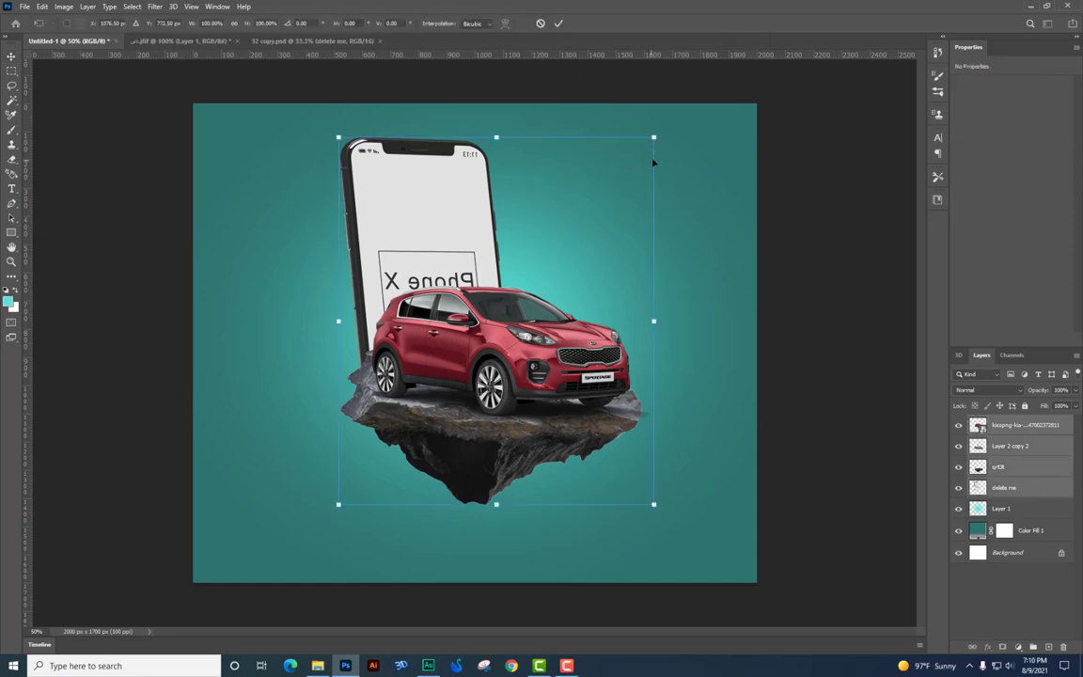
{"action": "left_click_drag", "start_coordinate": [640, 148], "coordinate": [619, 220]}
{"action": "key", "text": "Return"}
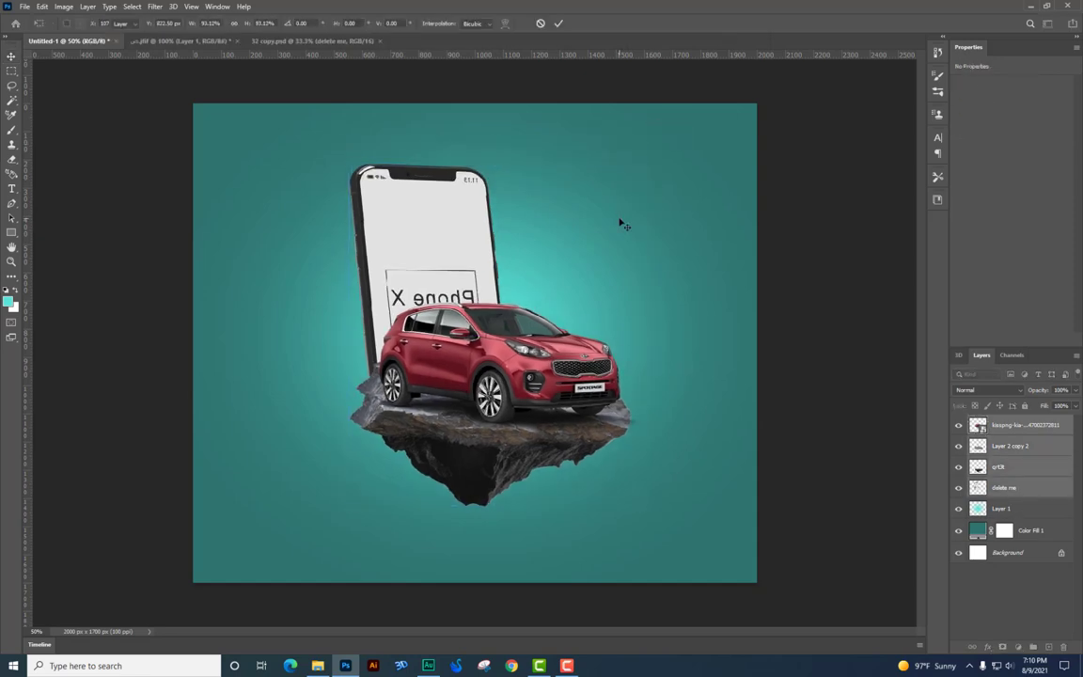
Select the phone's light screen area on the delete me layer with Quick Selection and copy it to a new layer.
{"action": "key", "text": "ctrl+plus"}
{"action": "left_click_drag", "start_coordinate": [510, 223], "coordinate": [513, 251]}
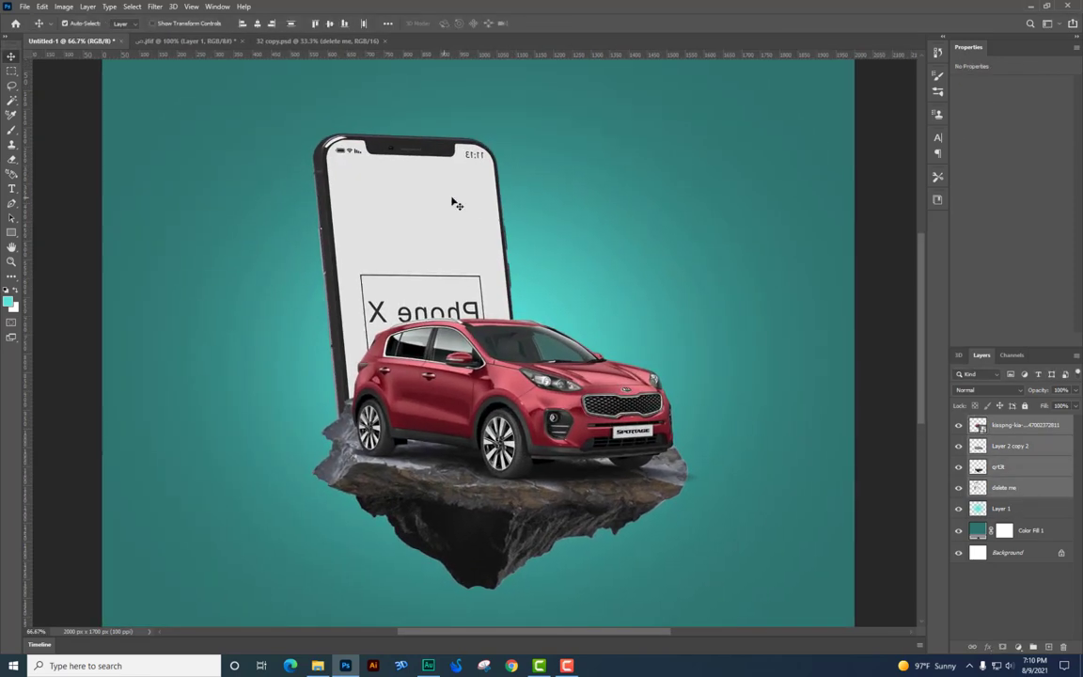
{"action": "key", "text": "ctrl+plus"}
{"action": "left_click_drag", "start_coordinate": [437, 168], "coordinate": [472, 244]}
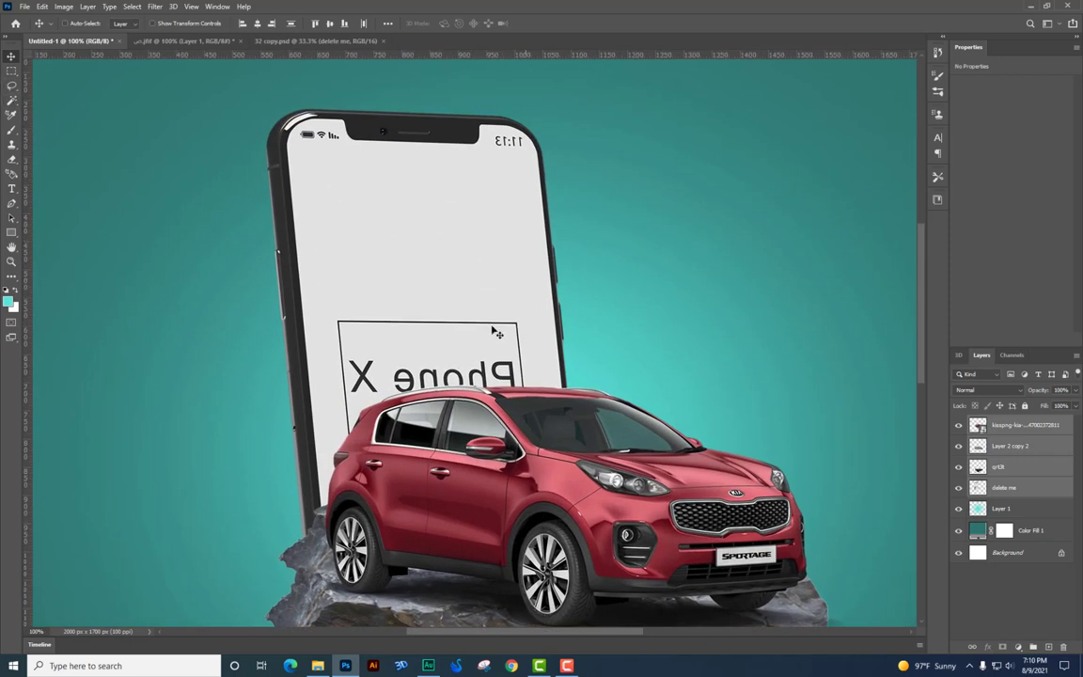
{"action": "left_click", "coordinate": [11, 99]}
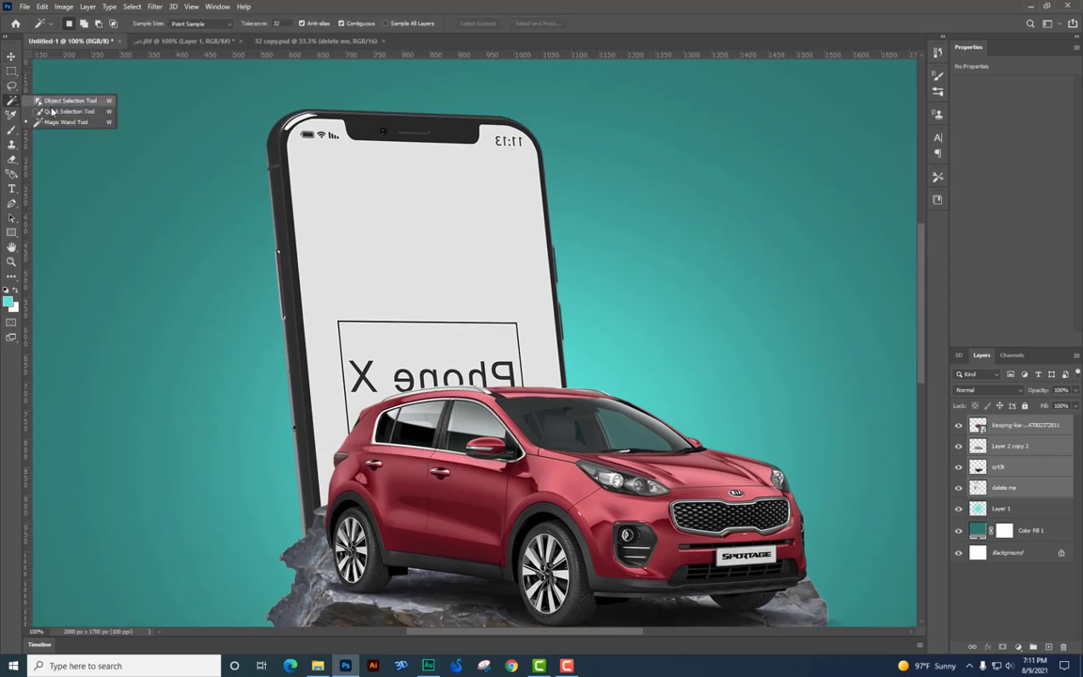
{"action": "left_click", "coordinate": [52, 99]}
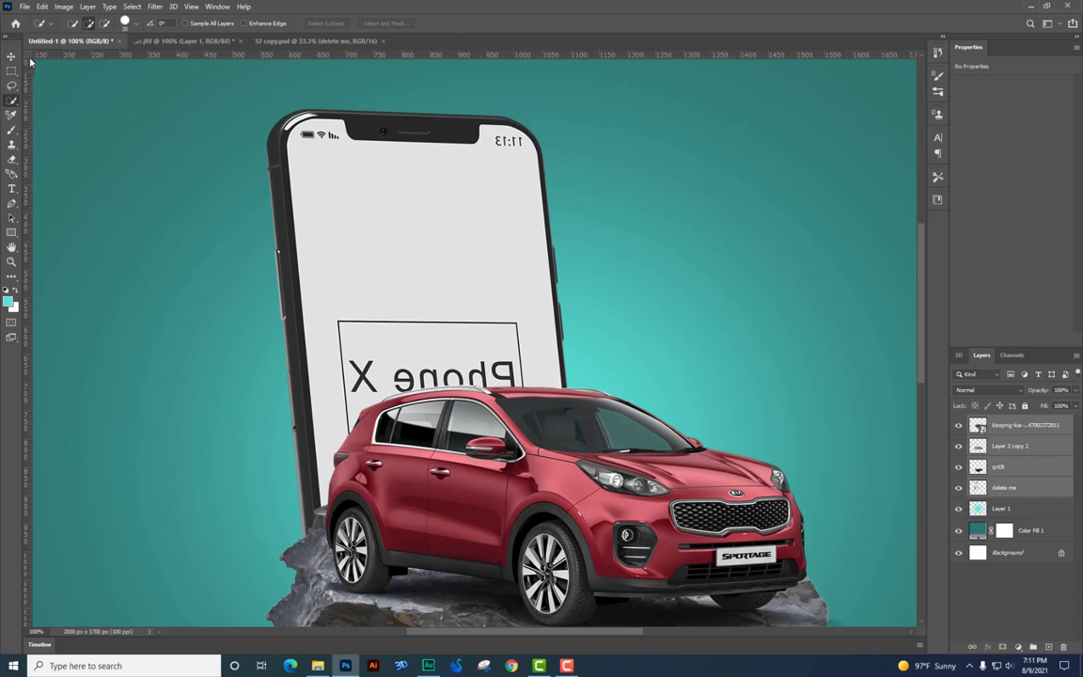
{"action": "left_click", "coordinate": [1004, 487]}
{"action": "left_click_drag", "start_coordinate": [399, 291], "coordinate": [439, 404]}
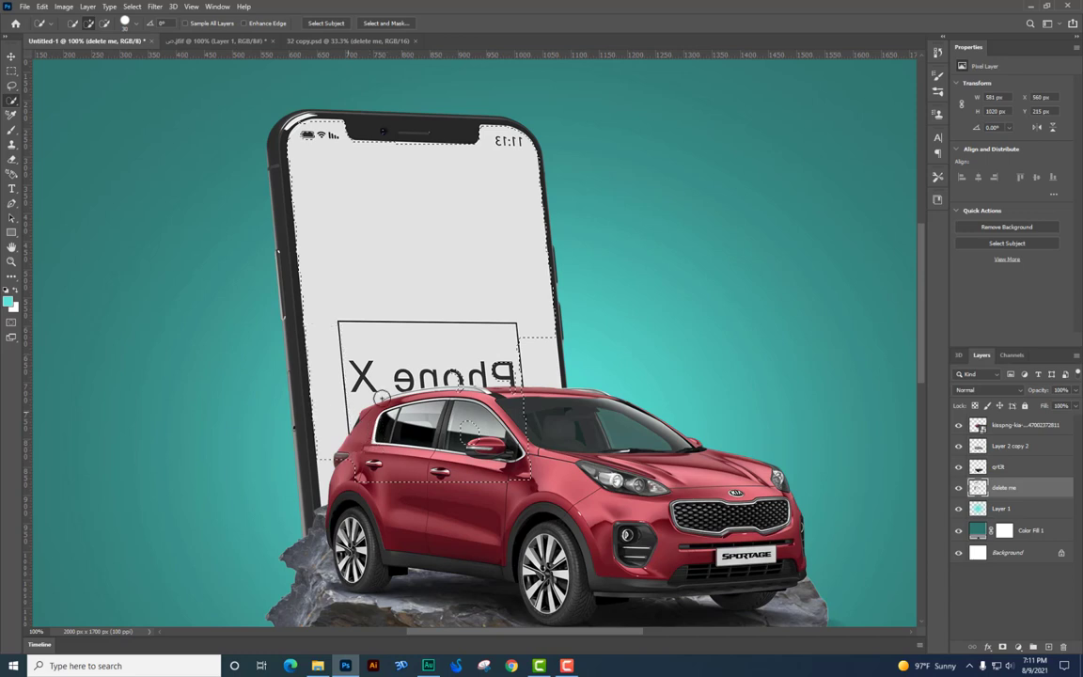
{"action": "left_click", "coordinate": [525, 370]}
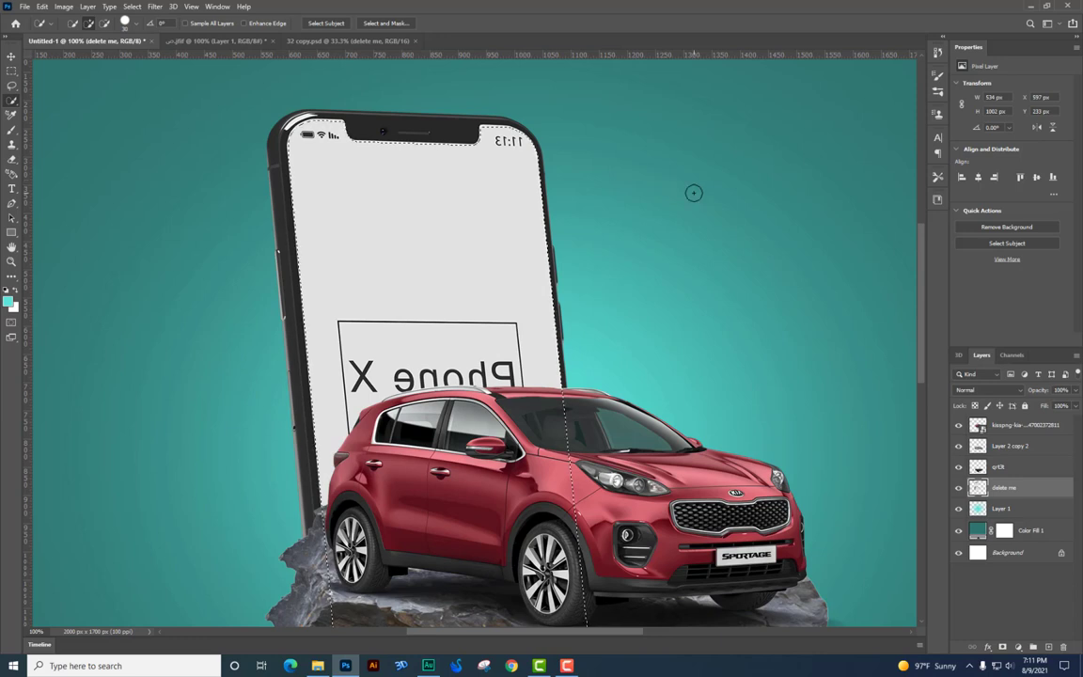
{"action": "key", "text": "ctrl+j"}
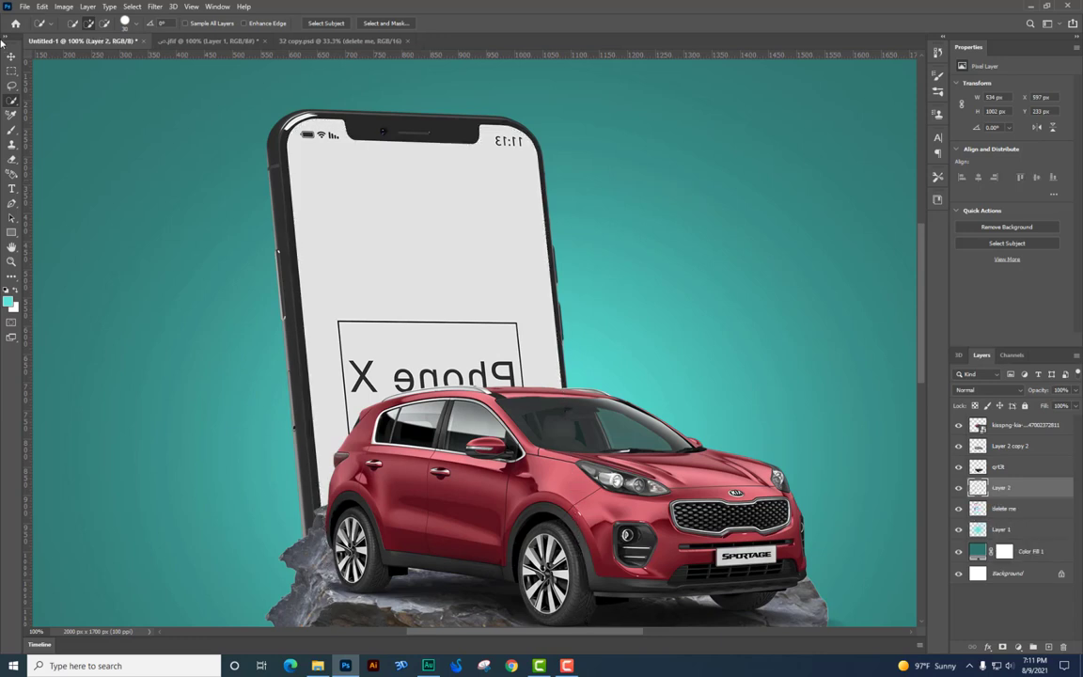
{"action": "key", "text": "v"}
{"action": "left_click_drag", "start_coordinate": [469, 222], "coordinate": [757, 226]}
{"action": "key", "text": "ctrl+z"}
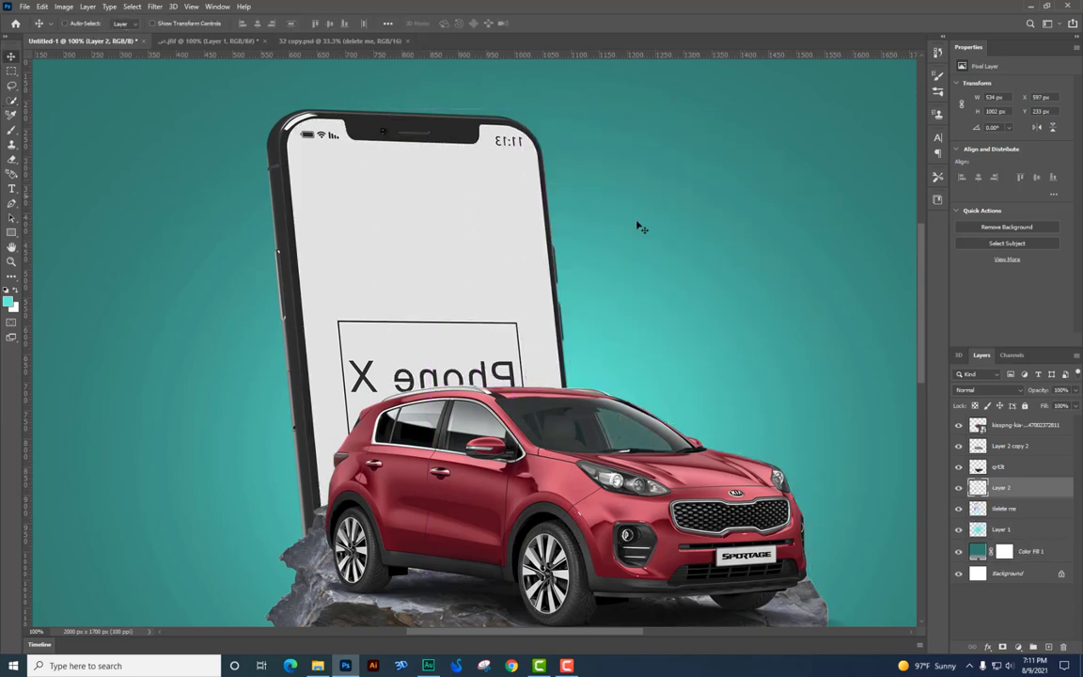
Switch to Chrome and search Google Images for "غابة".
{"action": "key", "text": "alt+Tab"}
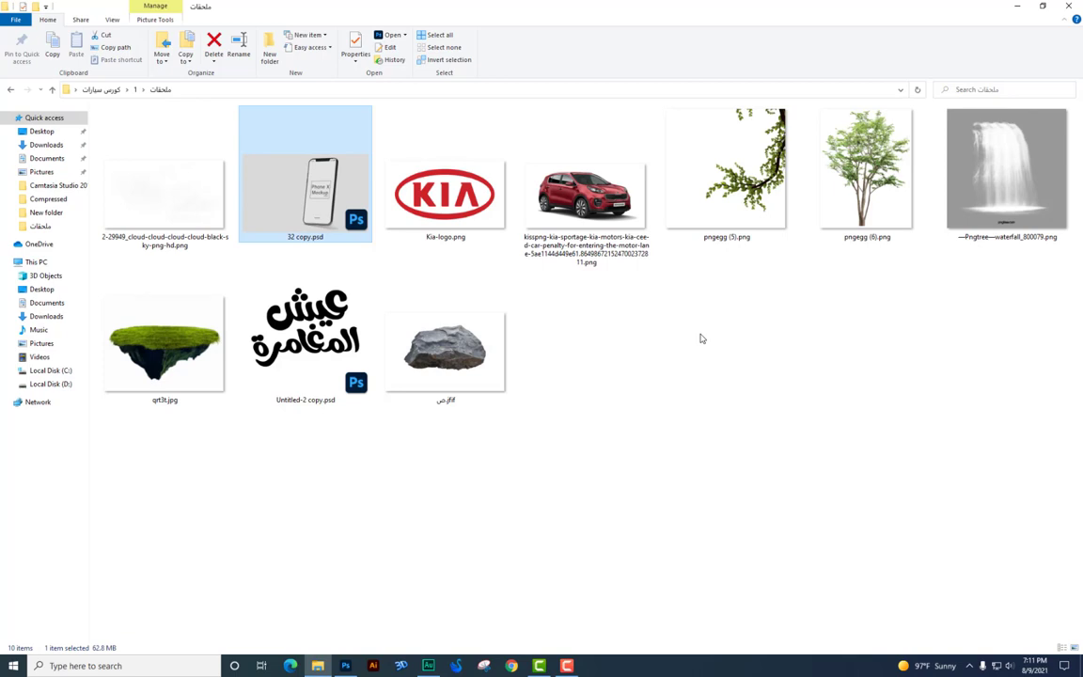
{"action": "left_click", "coordinate": [701, 339]}
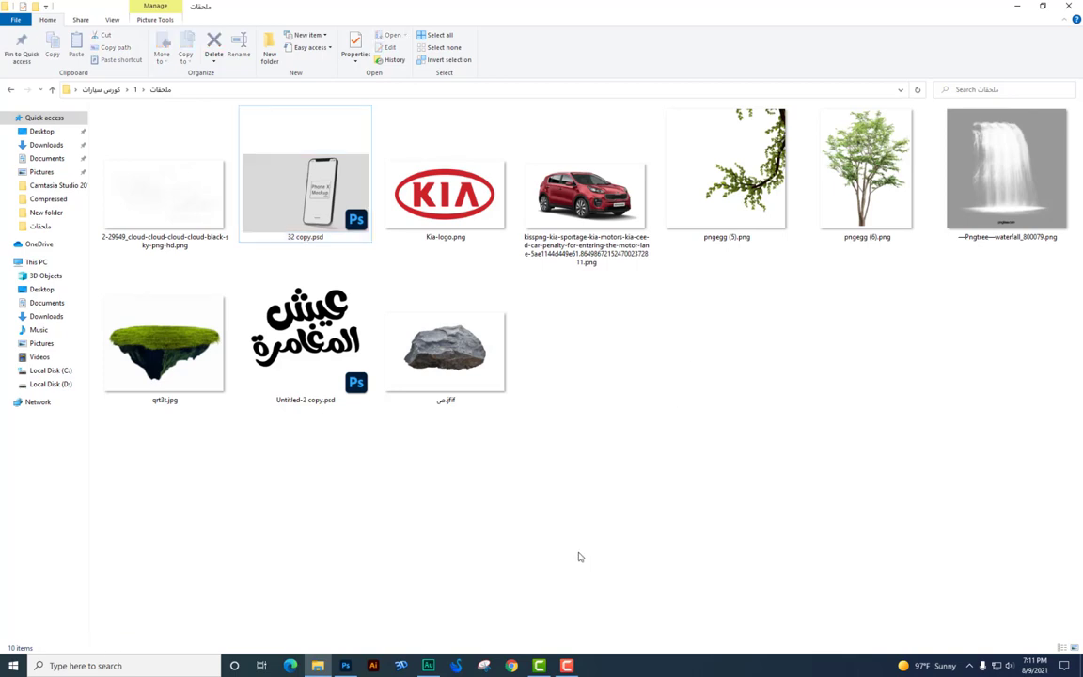
{"action": "left_click", "coordinate": [515, 665]}
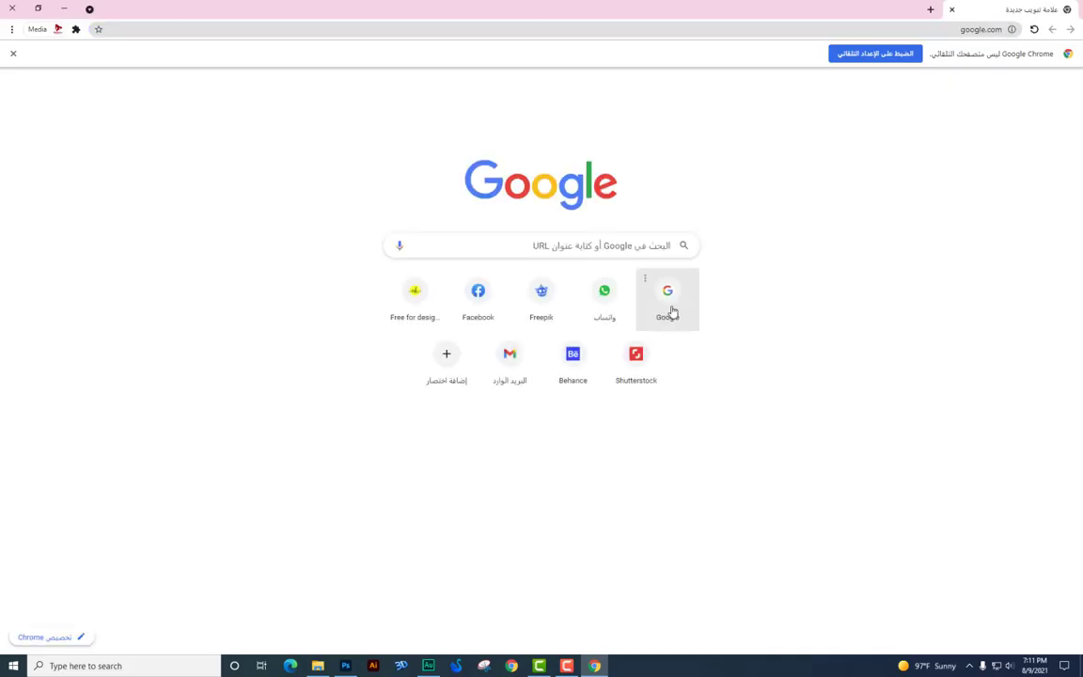
{"action": "left_click", "coordinate": [673, 312]}
{"action": "left_click", "coordinate": [674, 312]}
{"action": "type", "text": "غابة"}
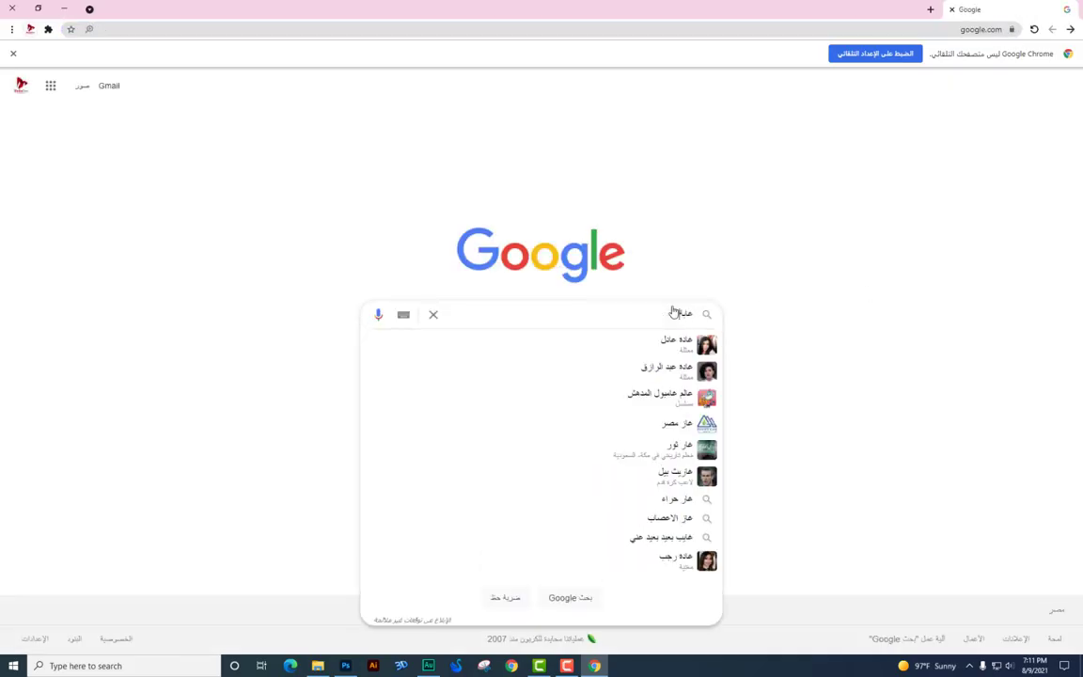
{"action": "key", "text": "Return"}
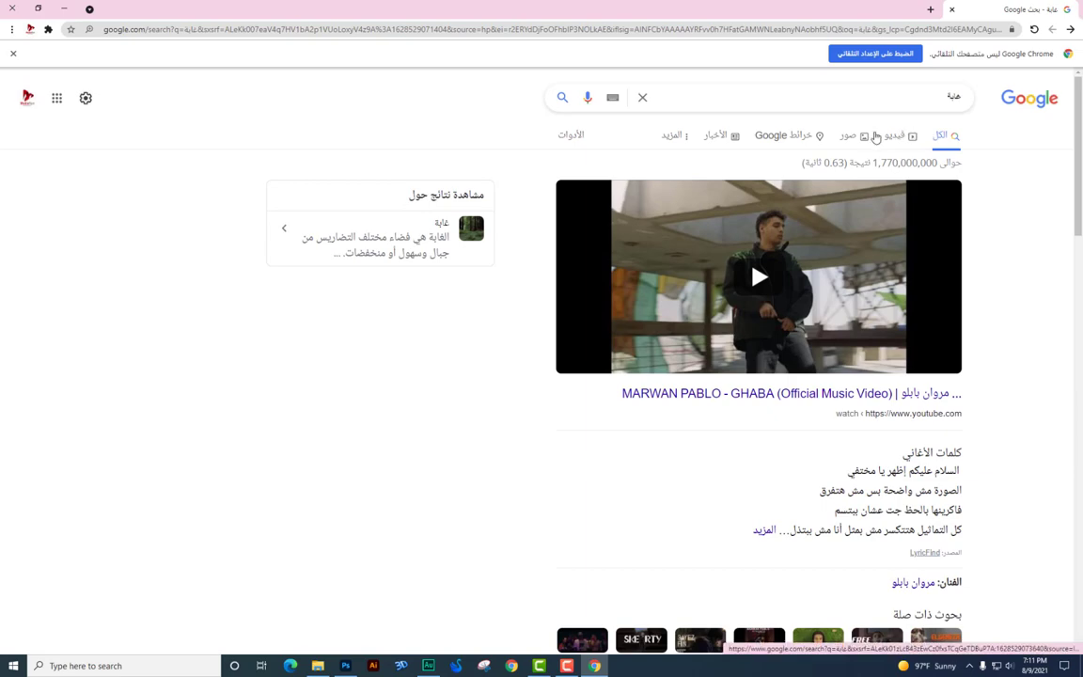
{"action": "left_click", "coordinate": [855, 136]}
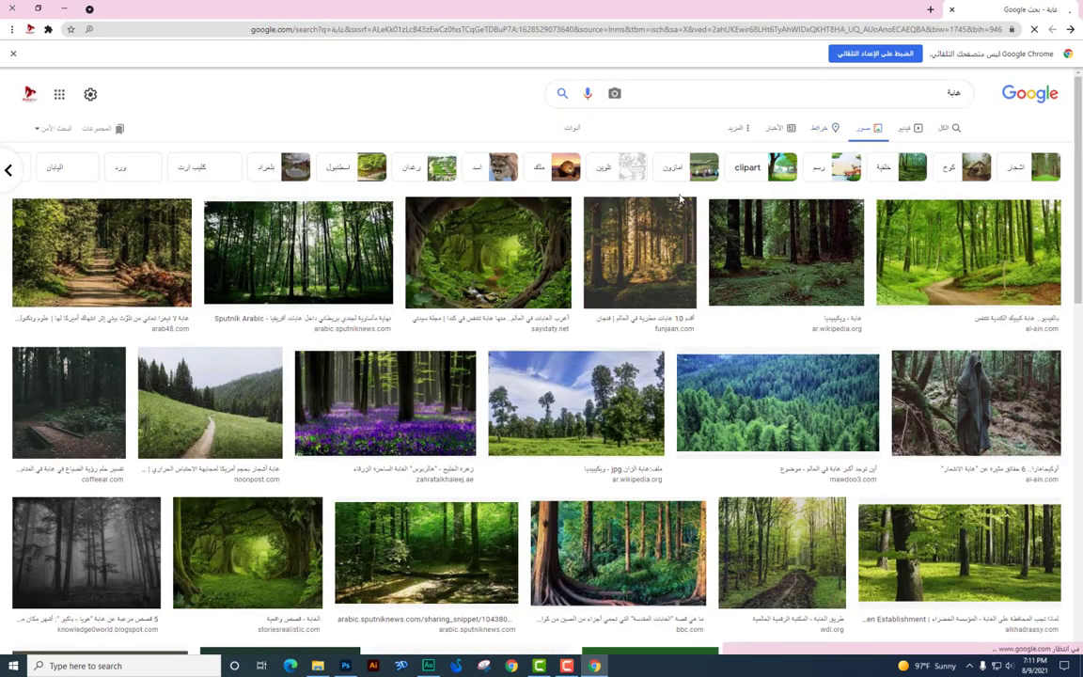
Copy the forest picture framed by arching tree trunks, paste it into the Photoshop car document and shift it over the phone.
{"action": "left_click", "coordinate": [479, 249]}
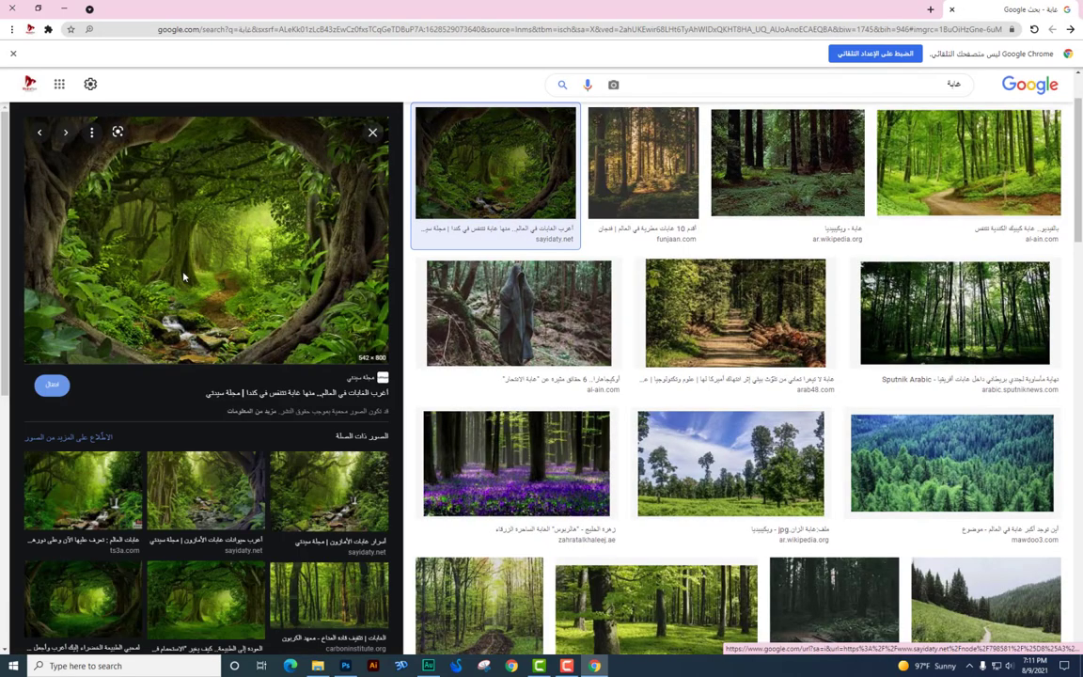
{"action": "right_click", "coordinate": [194, 239]}
{"action": "left_click", "coordinate": [167, 373]}
{"action": "right_click", "coordinate": [260, 274]}
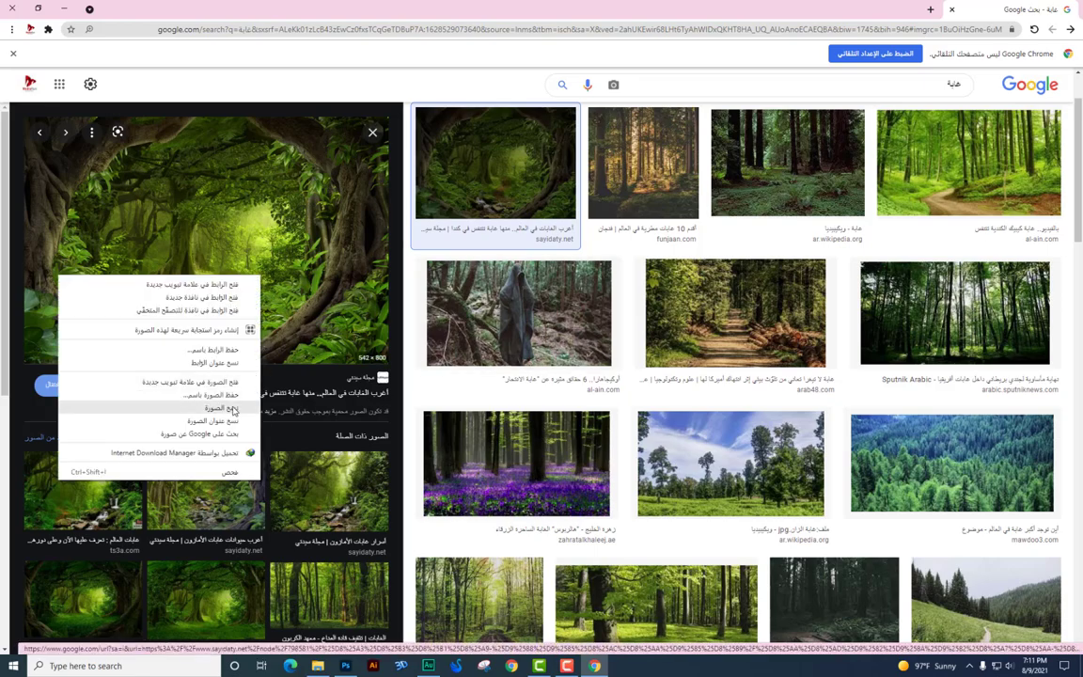
{"action": "left_click", "coordinate": [222, 408]}
{"action": "key", "text": "alt+Tab"}
{"action": "key", "text": "alt+Tab"}
{"action": "key", "text": "Tab"}
{"action": "key", "text": "ctrl+v"}
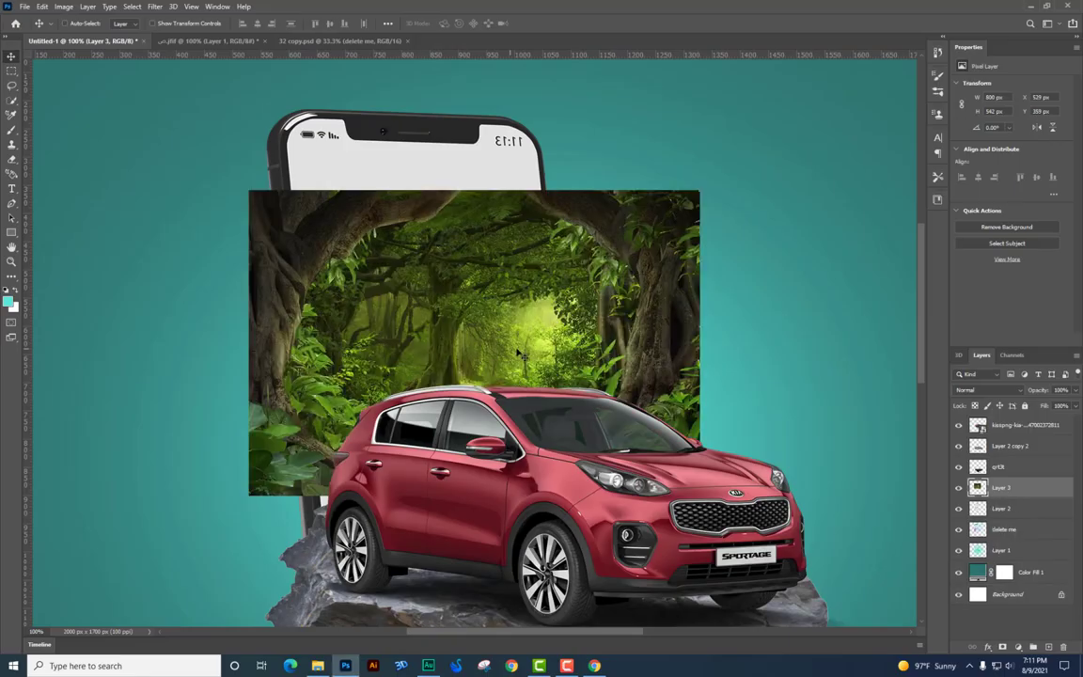
{"action": "left_click_drag", "start_coordinate": [519, 354], "coordinate": [472, 363]}
{"action": "right_click", "coordinate": [407, 182]}
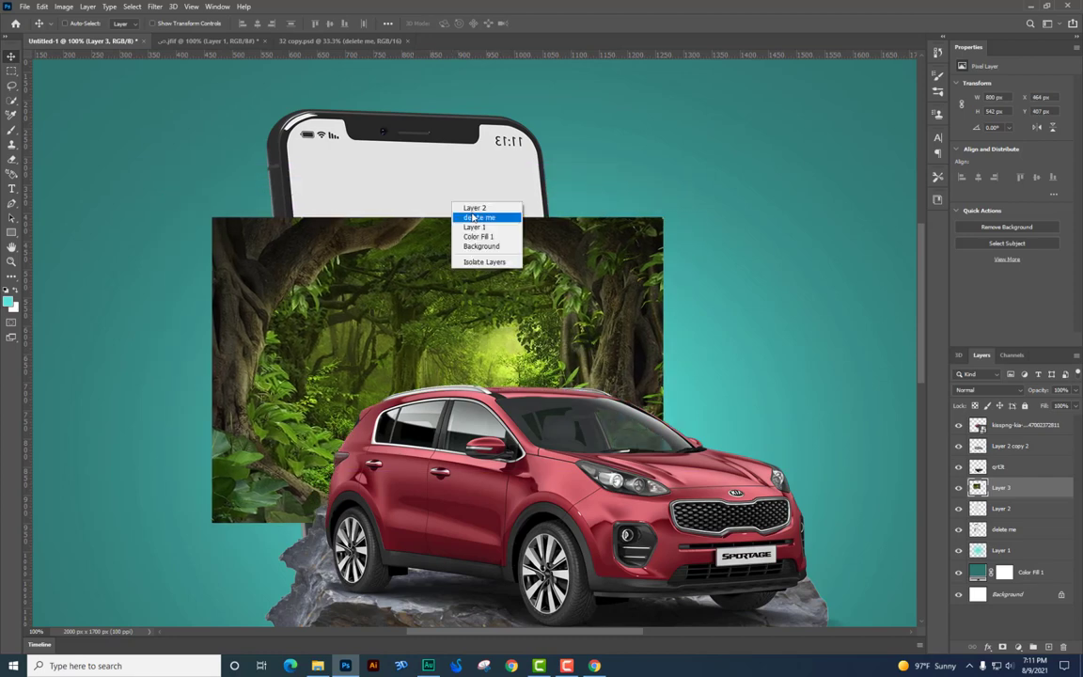
{"action": "left_click", "coordinate": [475, 207]}
{"action": "left_click_drag", "start_coordinate": [472, 185], "coordinate": [592, 175]}
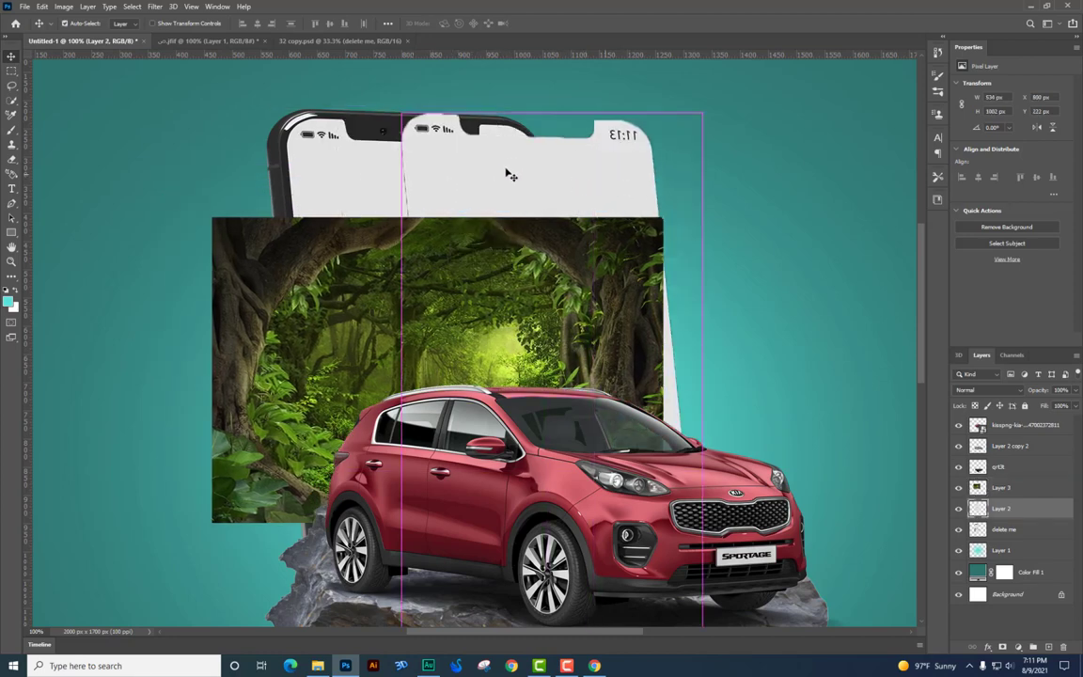
{"action": "key", "text": "ctrl+z"}
Move the forest picture to about X 359 px, Y 326 px and clip it to the phone screen layer.
{"action": "right_click", "coordinate": [532, 271]}
{"action": "left_click", "coordinate": [573, 276]}
{"action": "left_click_drag", "start_coordinate": [577, 274], "coordinate": [511, 268]}
{"action": "key", "text": "ctrl+alt+g"}
{"action": "key", "text": "ctrl+minus"}
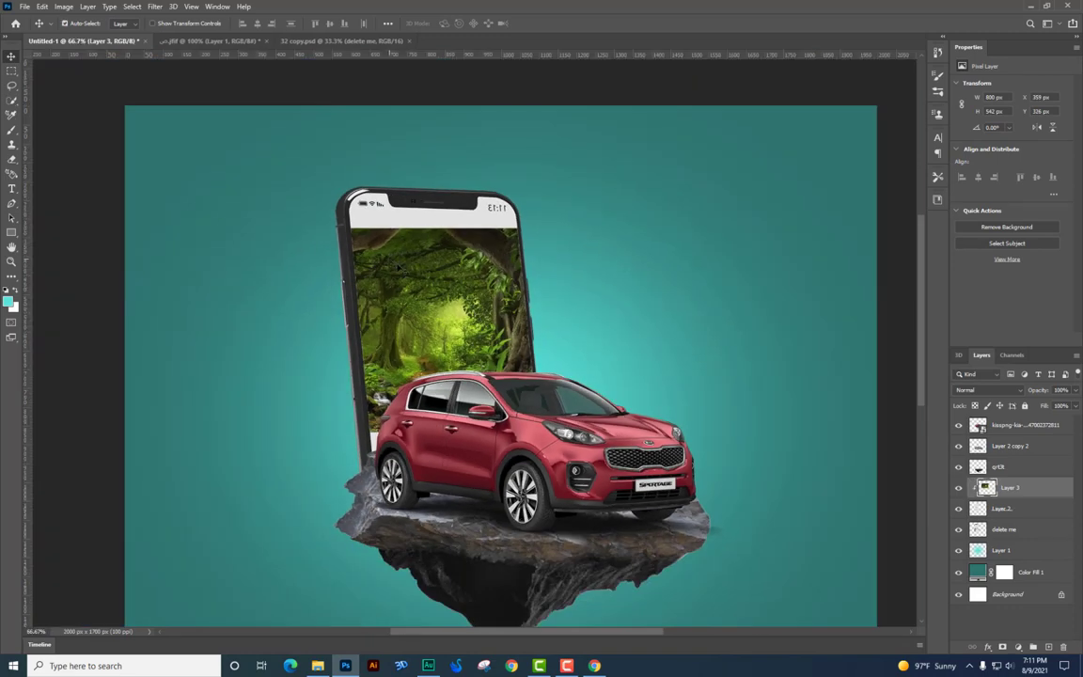
Convert the forest picture to a smart object and distort its four corners to fill the tilted phone screen.
{"action": "right_click", "coordinate": [1015, 487]}
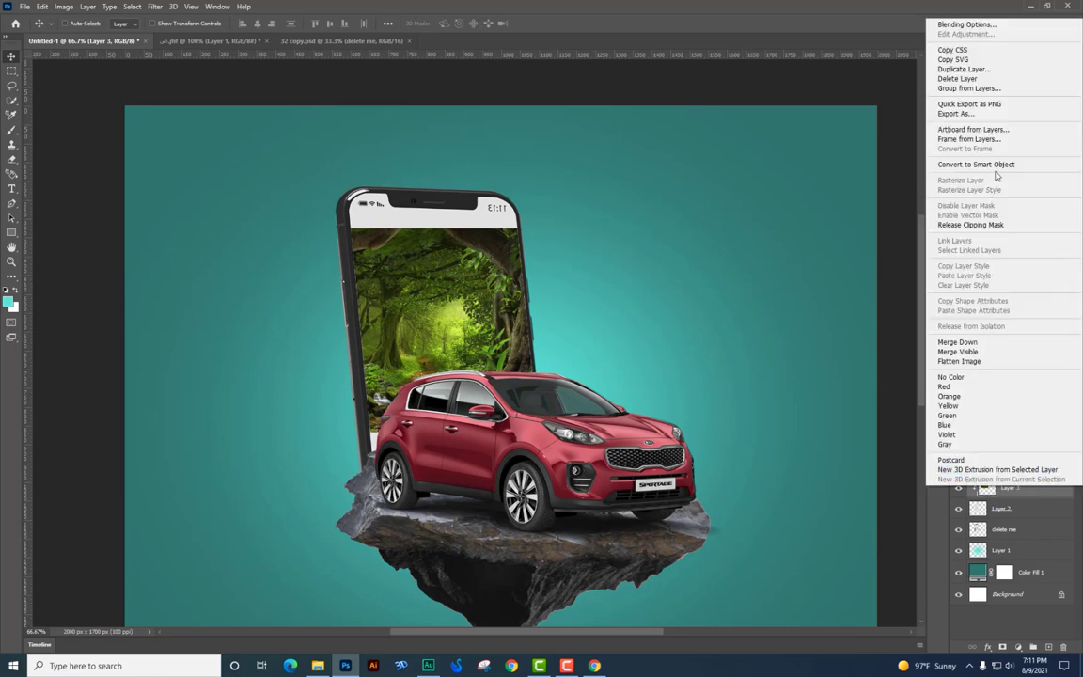
{"action": "left_click", "coordinate": [978, 164]}
{"action": "key", "text": "ctrl+t"}
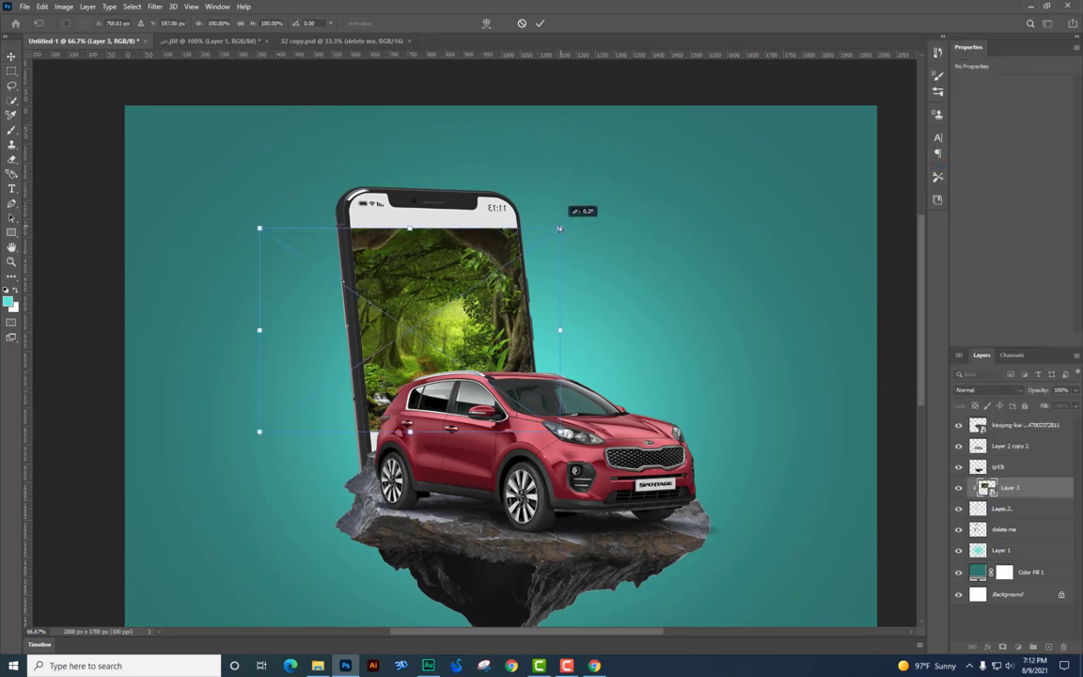
{"action": "left_click_drag", "start_coordinate": [559, 228], "coordinate": [551, 192]}
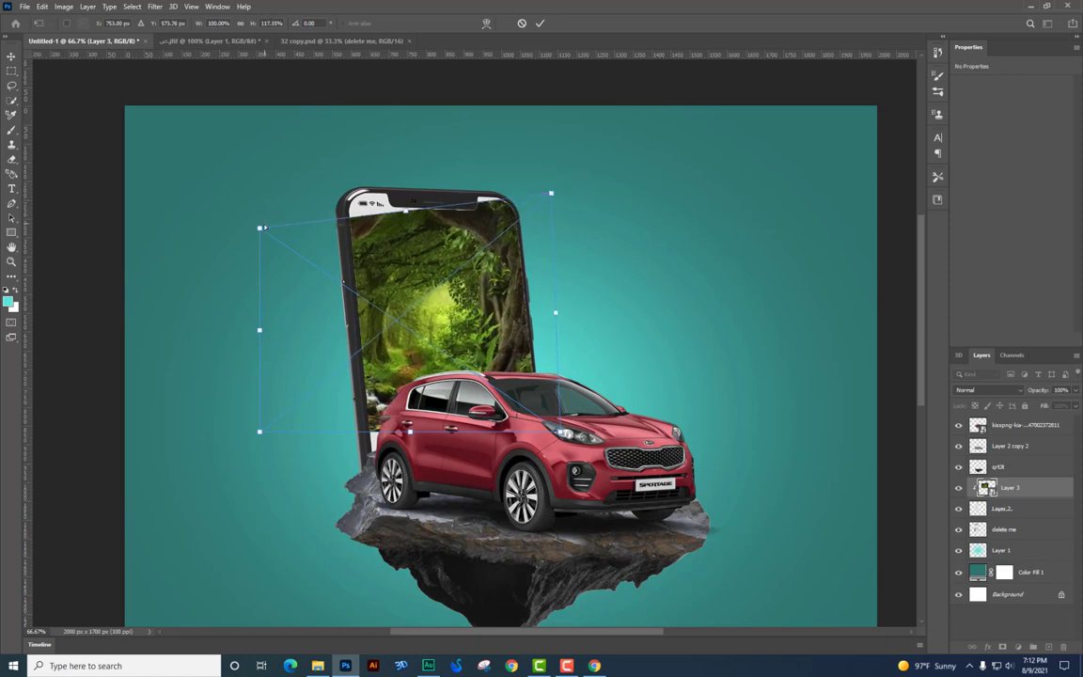
{"action": "left_click_drag", "start_coordinate": [262, 229], "coordinate": [294, 194]}
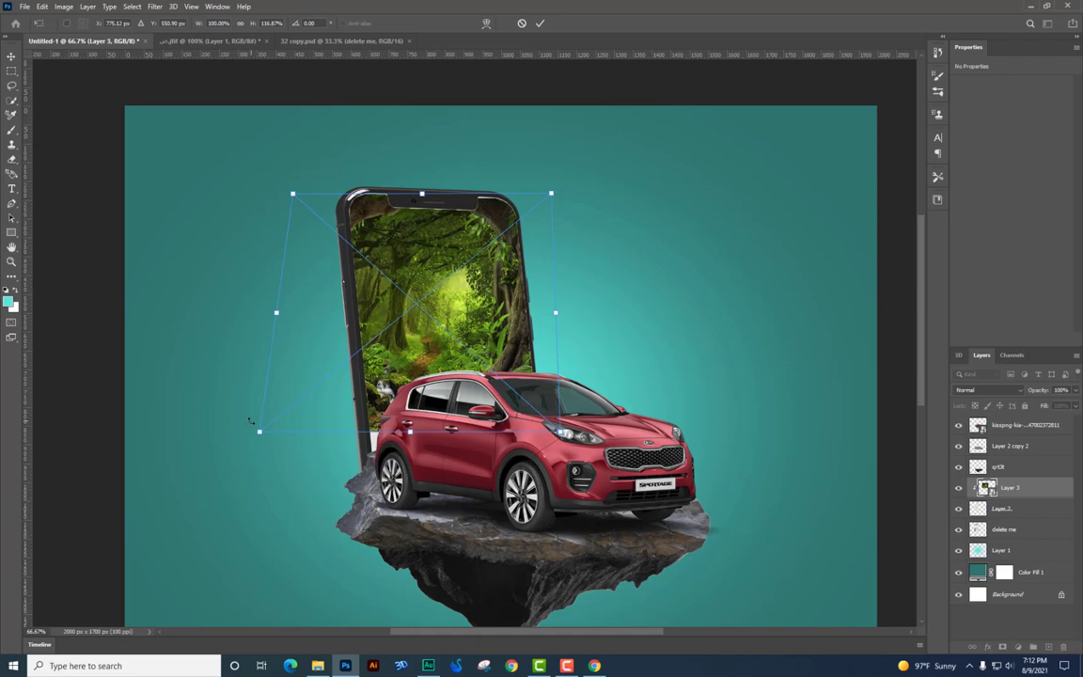
{"action": "left_click_drag", "start_coordinate": [258, 430], "coordinate": [290, 465]}
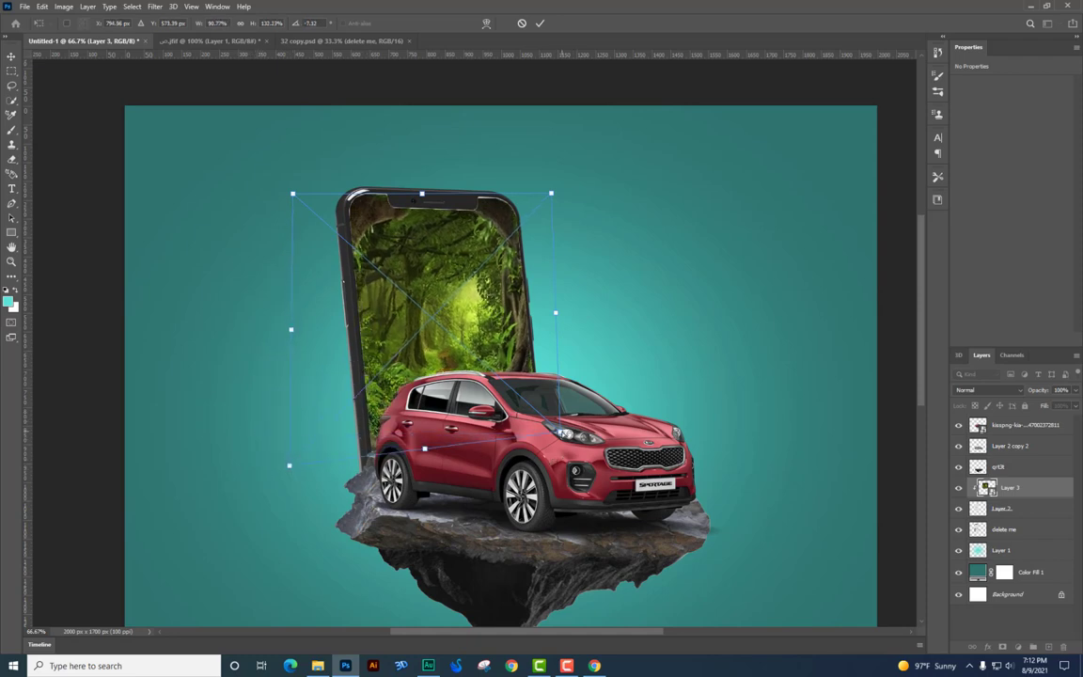
{"action": "left_click_drag", "start_coordinate": [561, 430], "coordinate": [567, 435]}
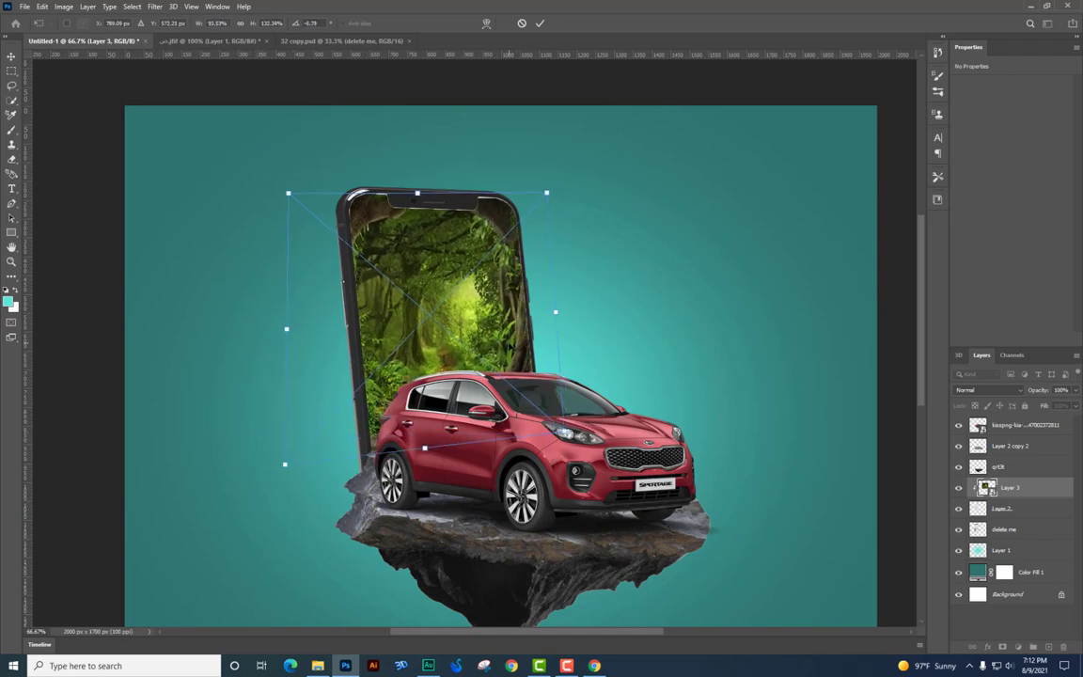
{"action": "key", "text": "Return"}
{"action": "left_click_drag", "start_coordinate": [505, 344], "coordinate": [505, 345]}
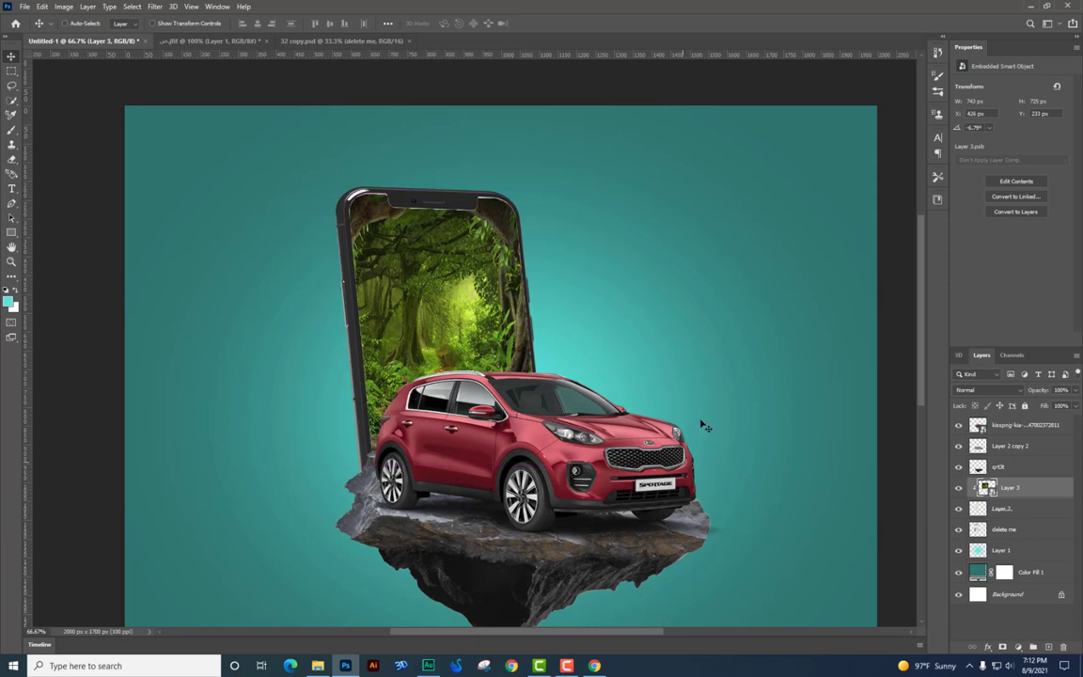
Place the tree image pngegg (6).png from the project folder, scaled to about 47% and rotated about -38° over the phone's upper edge.
{"action": "scroll", "coordinate": [571, 373], "scroll_direction": "down", "scroll_amount": 2}
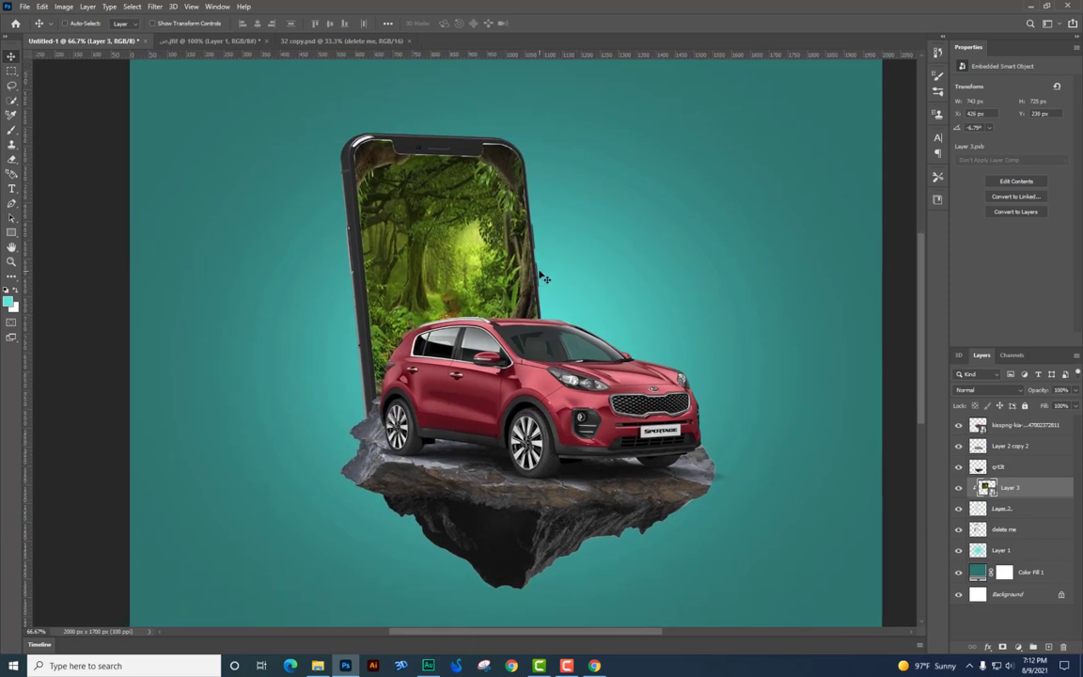
{"action": "scroll", "coordinate": [531, 460], "scroll_direction": "down", "scroll_amount": 1}
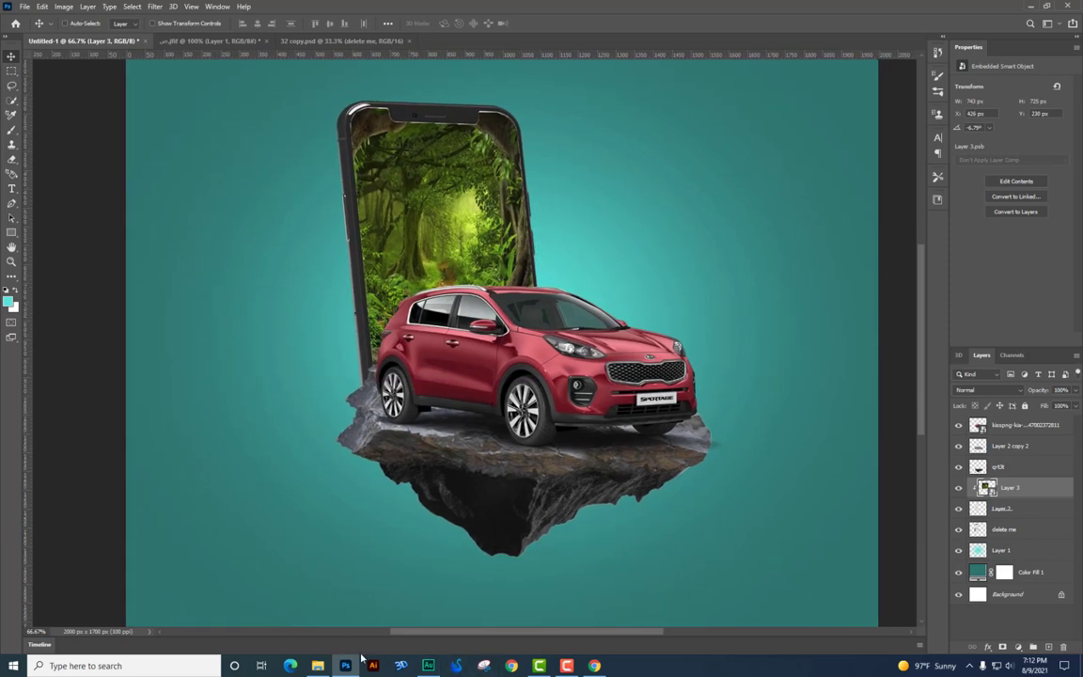
{"action": "left_click", "coordinate": [318, 666]}
{"action": "left_click", "coordinate": [731, 202]}
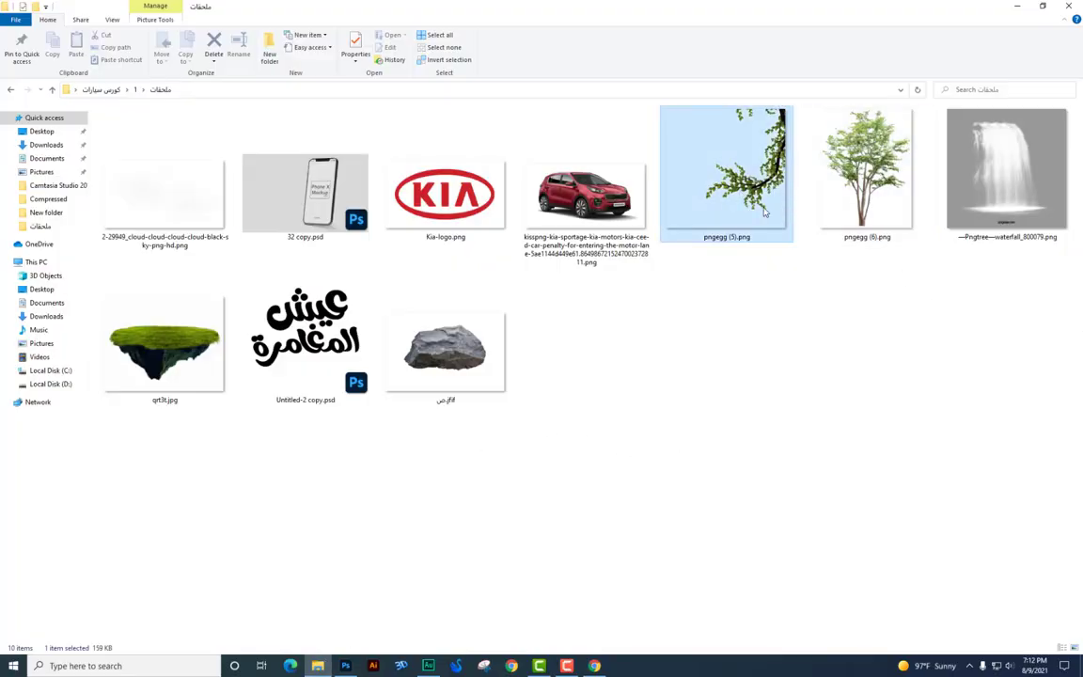
{"action": "left_click_drag", "start_coordinate": [884, 198], "coordinate": [404, 262]}
{"action": "left_click_drag", "start_coordinate": [847, 190], "coordinate": [865, 242]}
{"action": "left_click_drag", "start_coordinate": [760, 209], "coordinate": [652, 173]}
{"action": "left_click_drag", "start_coordinate": [599, 121], "coordinate": [537, 257]}
{"action": "left_click_drag", "start_coordinate": [534, 388], "coordinate": [482, 228]}
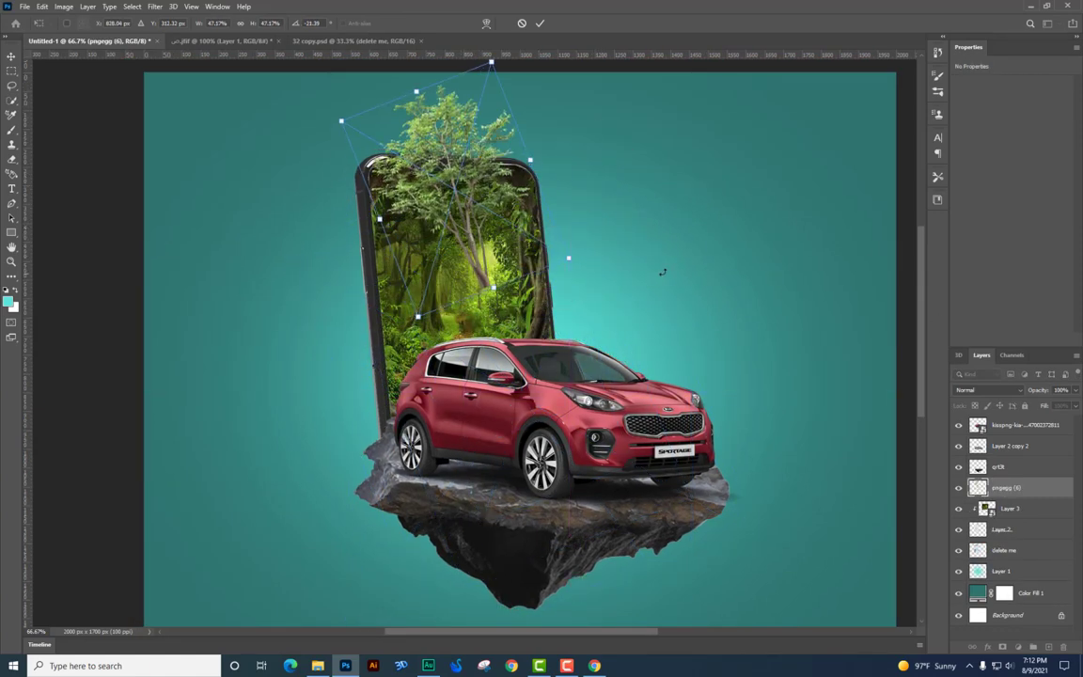
{"action": "left_click_drag", "start_coordinate": [663, 272], "coordinate": [575, 200]}
{"action": "left_click_drag", "start_coordinate": [454, 193], "coordinate": [432, 180]}
{"action": "key", "text": "Return"}
Rotate the tree 180°, flip it vertically and tilt it to about 139° with its trunk at the phone's upper corner.
{"action": "key", "text": "ctrl+t"}
{"action": "right_click", "coordinate": [438, 220]}
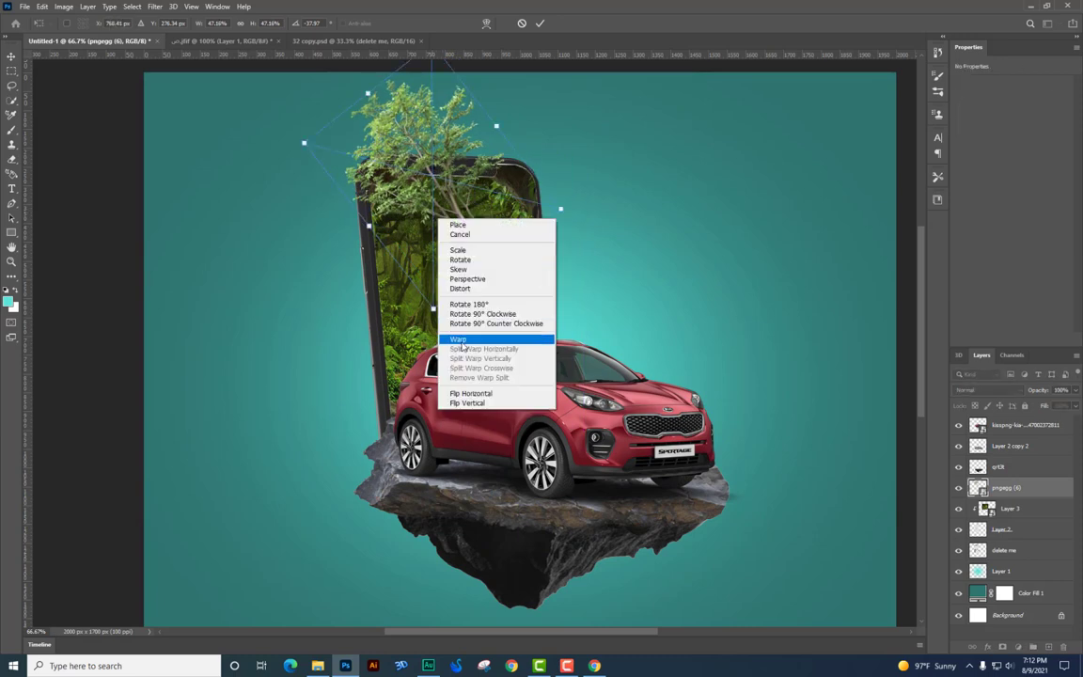
{"action": "left_click", "coordinate": [474, 305]}
{"action": "right_click", "coordinate": [490, 253]}
{"action": "left_click", "coordinate": [517, 437]}
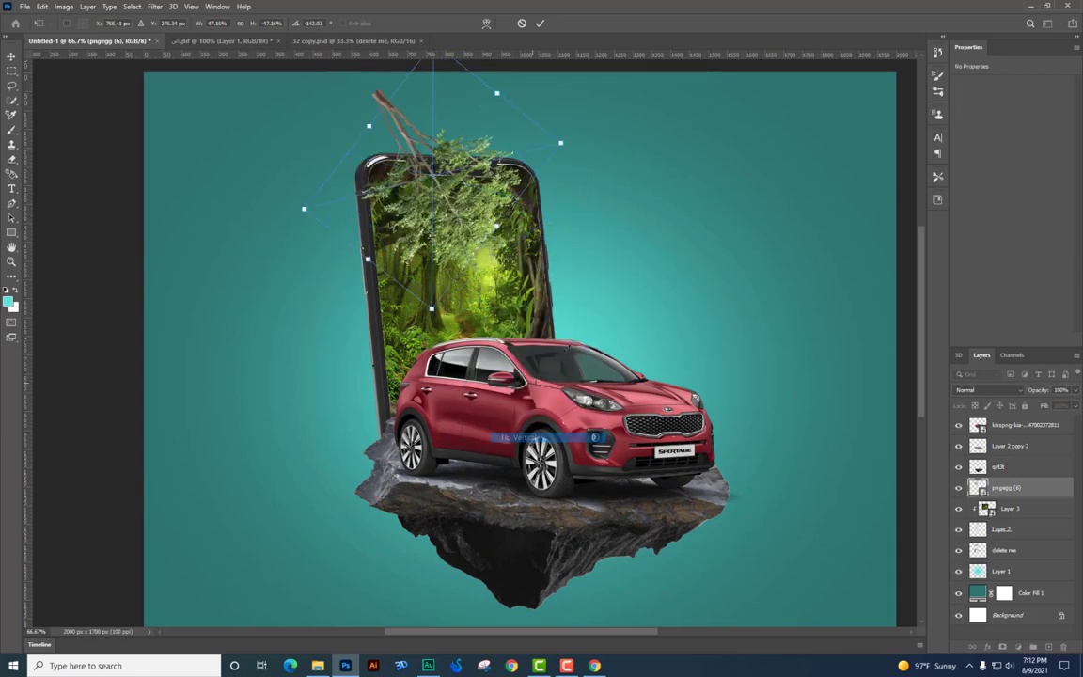
{"action": "left_click_drag", "start_coordinate": [544, 289], "coordinate": [526, 123]}
{"action": "left_click_drag", "start_coordinate": [488, 206], "coordinate": [524, 177]}
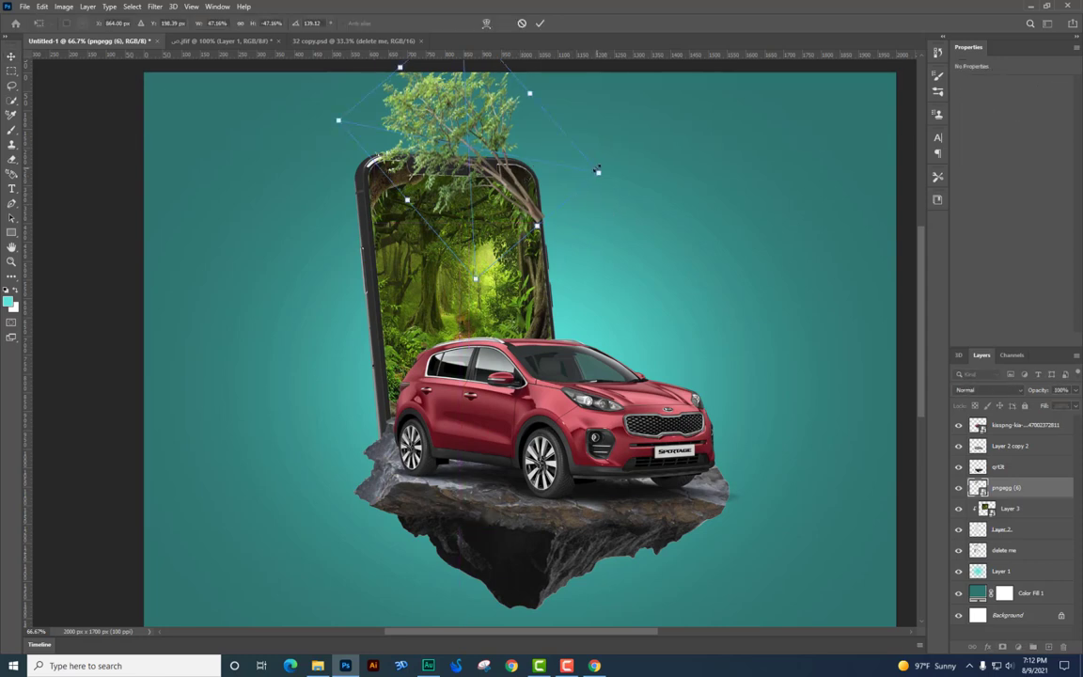
{"action": "left_click_drag", "start_coordinate": [597, 170], "coordinate": [560, 137]}
{"action": "key", "text": "Return"}
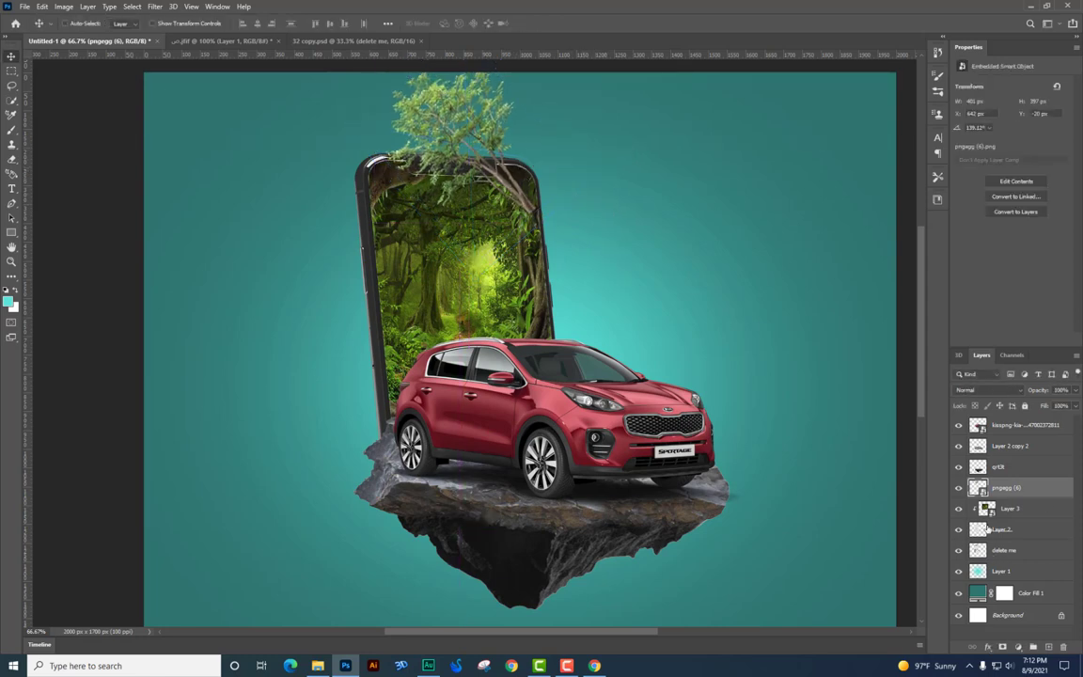
Scale the forest picture down slightly to about 727 x 713 px within the phone screen.
{"action": "left_click", "coordinate": [1006, 508]}
{"action": "key", "text": "ctrl+t"}
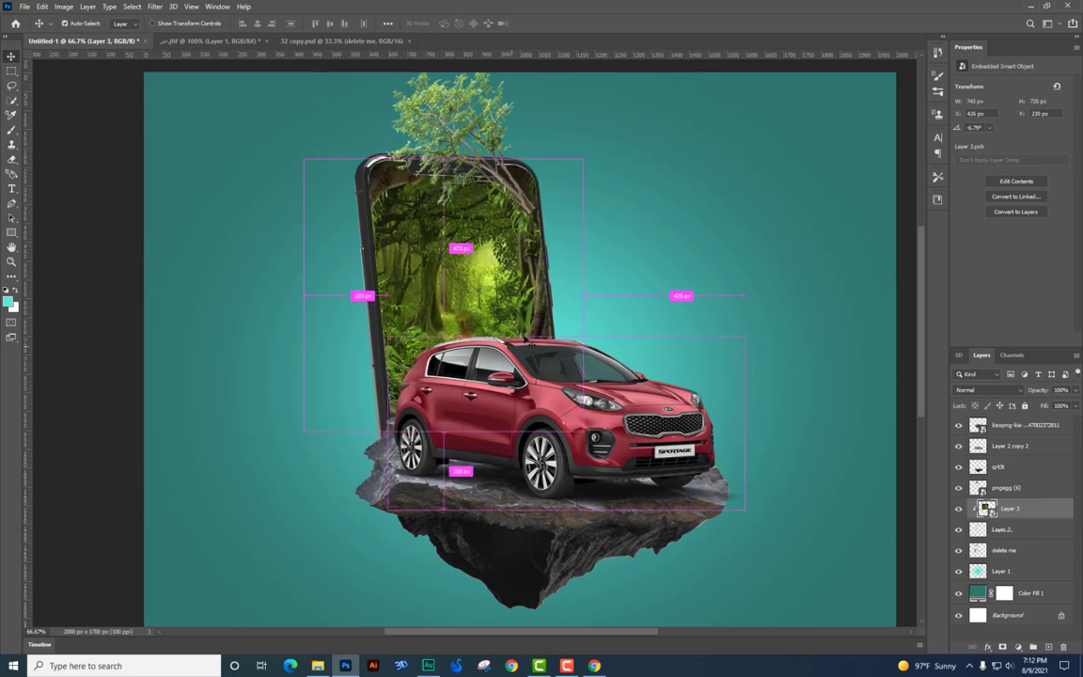
{"action": "left_click_drag", "start_coordinate": [589, 400], "coordinate": [585, 397]}
{"action": "left_click_drag", "start_coordinate": [315, 165], "coordinate": [312, 162]}
{"action": "key", "text": "ctrl+z"}
{"action": "key", "text": "Return"}
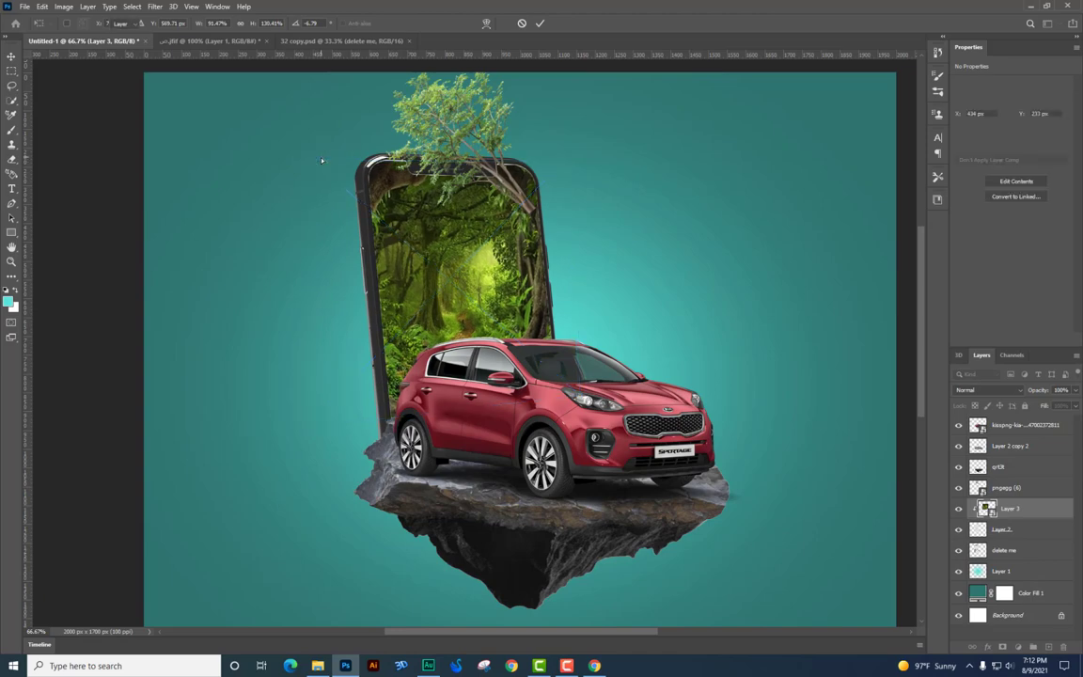
Rotate the tree to about 144° so its trunk runs into the forest's arching trunk.
{"action": "key", "text": "ctrl+plus"}
{"action": "left_click_drag", "start_coordinate": [504, 245], "coordinate": [522, 309]}
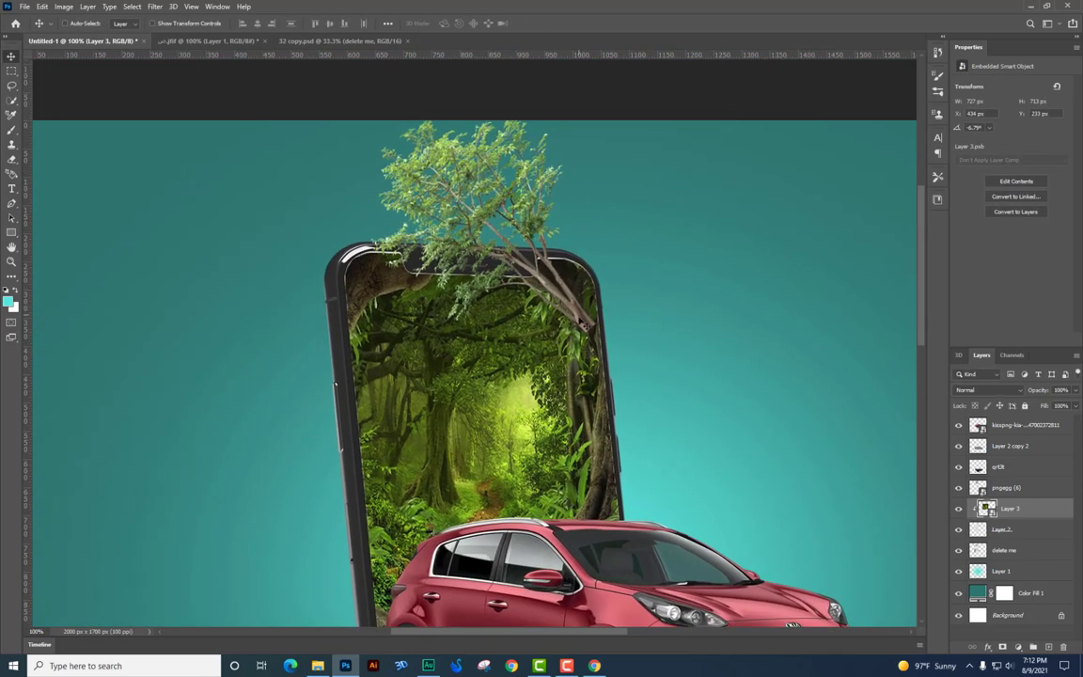
{"action": "right_click", "coordinate": [575, 318]}
{"action": "left_click", "coordinate": [594, 324]}
{"action": "key", "text": "ctrl+t"}
{"action": "left_click_drag", "start_coordinate": [692, 311], "coordinate": [607, 269]}
{"action": "key", "text": "Return"}
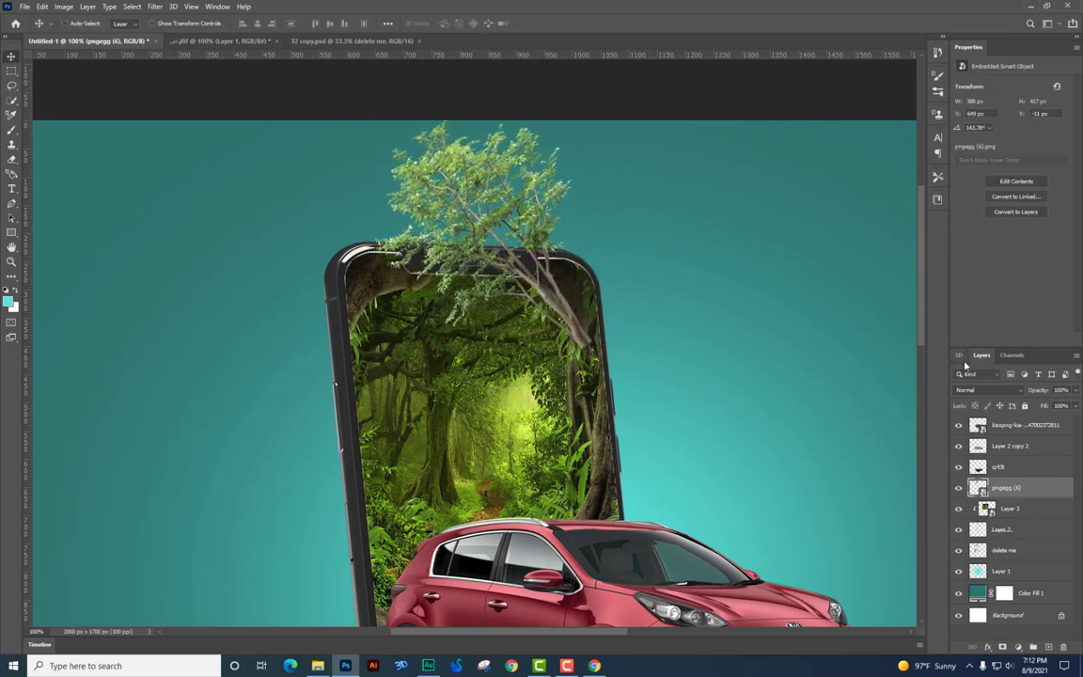
Darken the tree with a clipped Levels adjustment at midtone 0.65 and merge it with the tree layer.
{"action": "left_click", "coordinate": [1018, 646]}
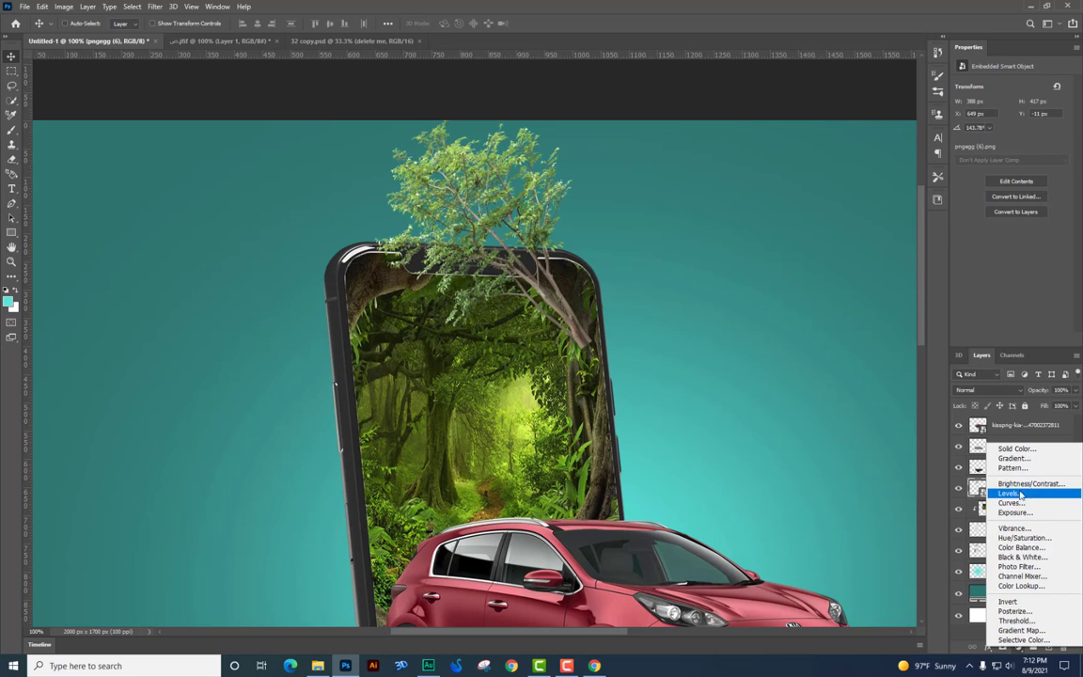
{"action": "left_click", "coordinate": [1020, 494]}
{"action": "left_click", "coordinate": [1015, 500], "text": "alt"}
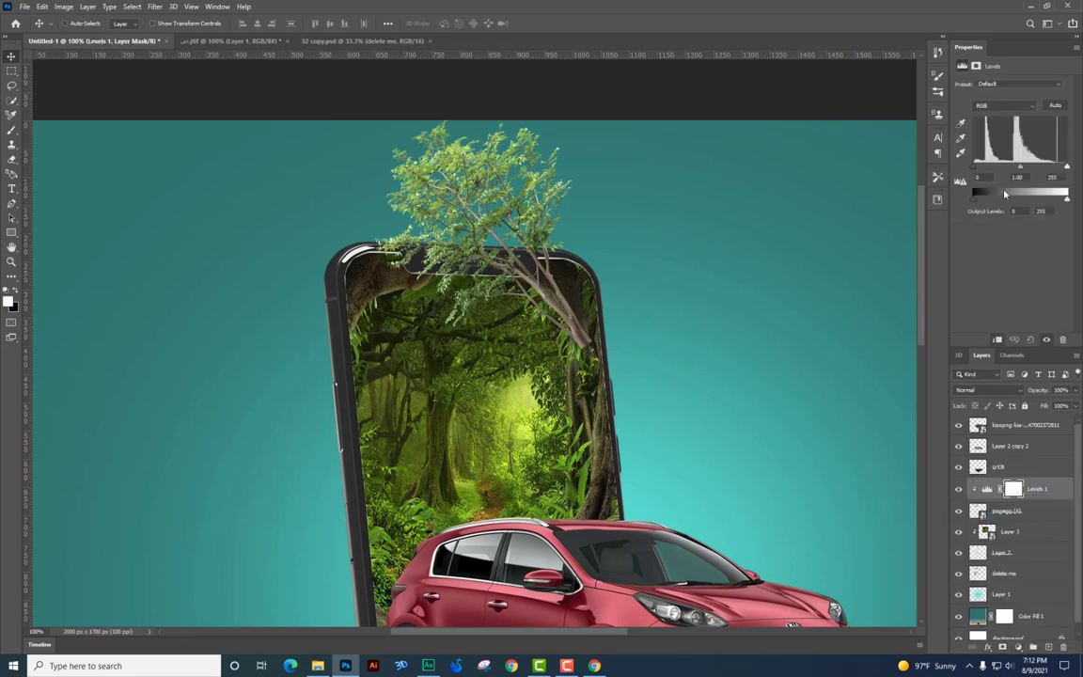
{"action": "left_click_drag", "start_coordinate": [1027, 169], "coordinate": [1033, 169]}
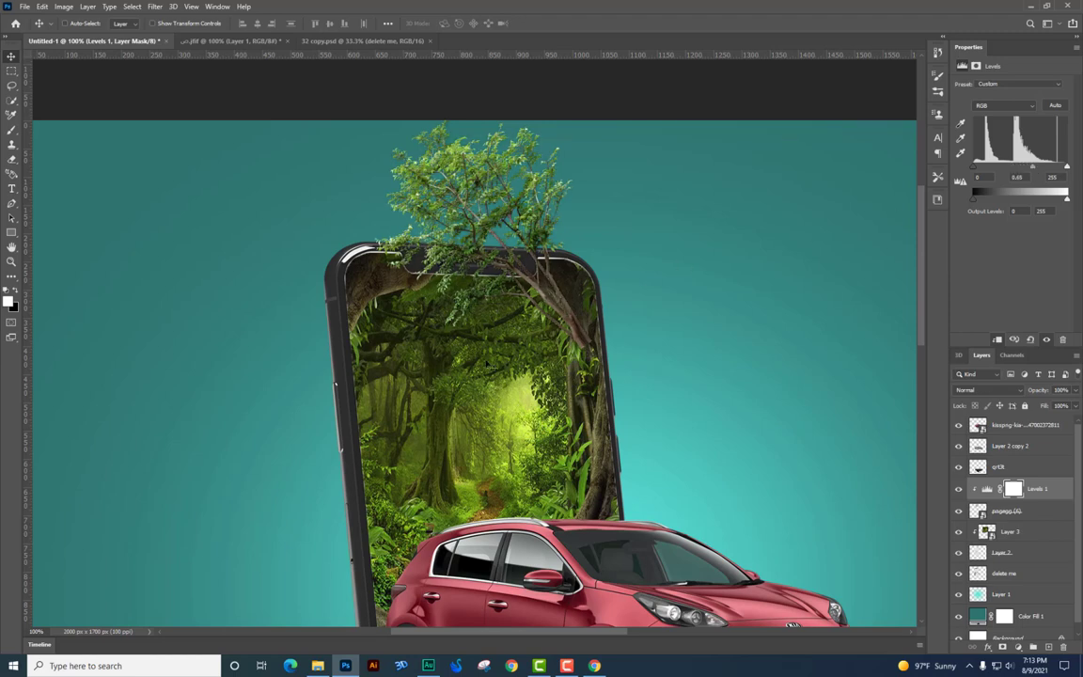
{"action": "left_click", "coordinate": [1012, 515], "text": "shift"}
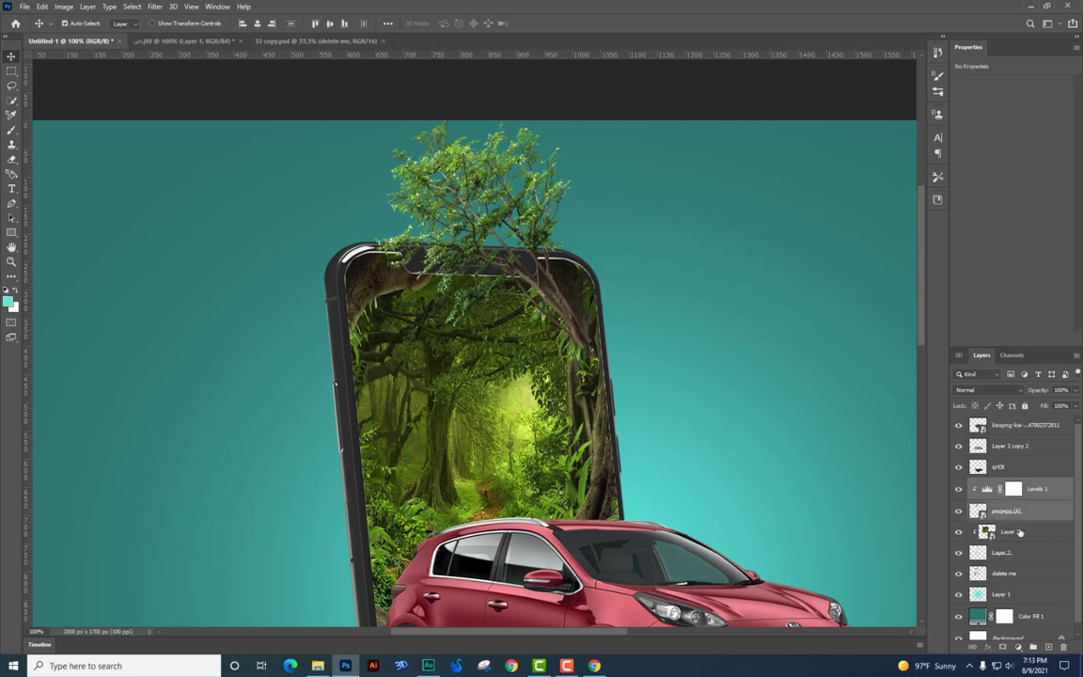
{"action": "key", "text": "ctrl+e"}
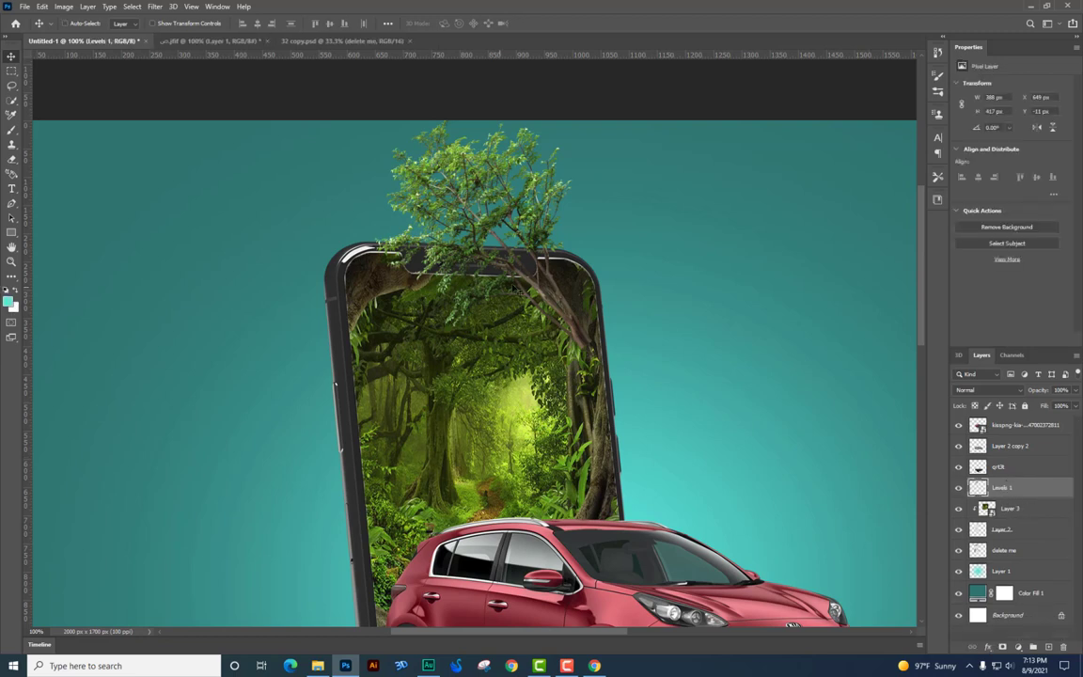
Erase the lower end of the tree's trunk with a soft 105 px Eraser to blend it into the forest.
{"action": "left_click", "coordinate": [12, 159]}
{"action": "right_click", "coordinate": [466, 310]}
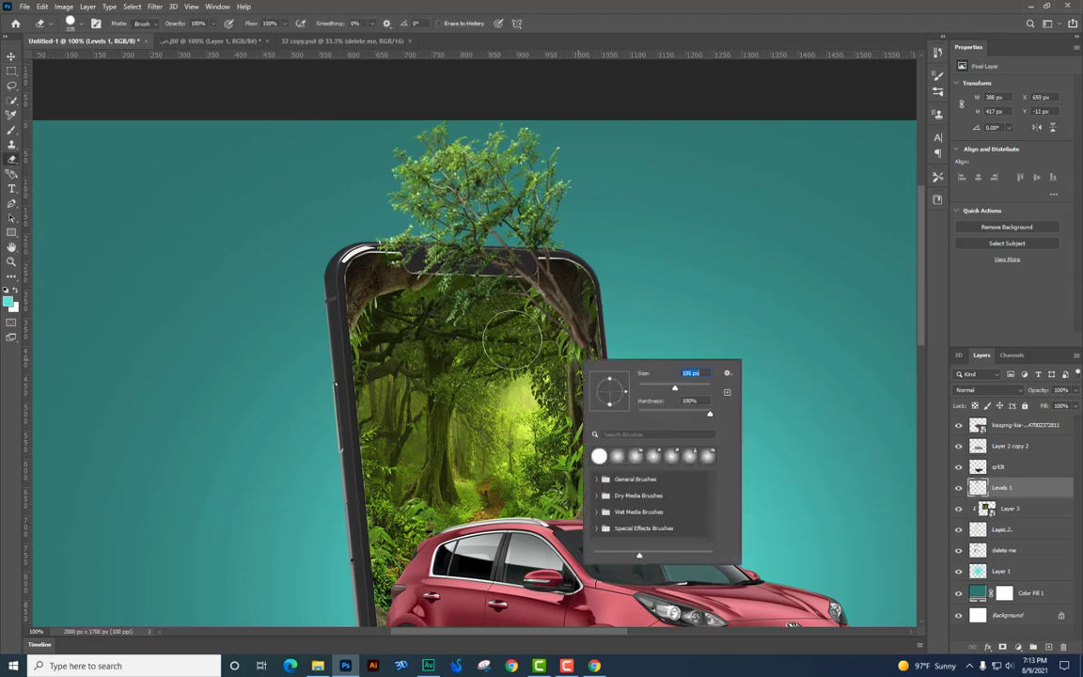
{"action": "left_click", "coordinate": [477, 307]}
{"action": "right_click", "coordinate": [566, 341]}
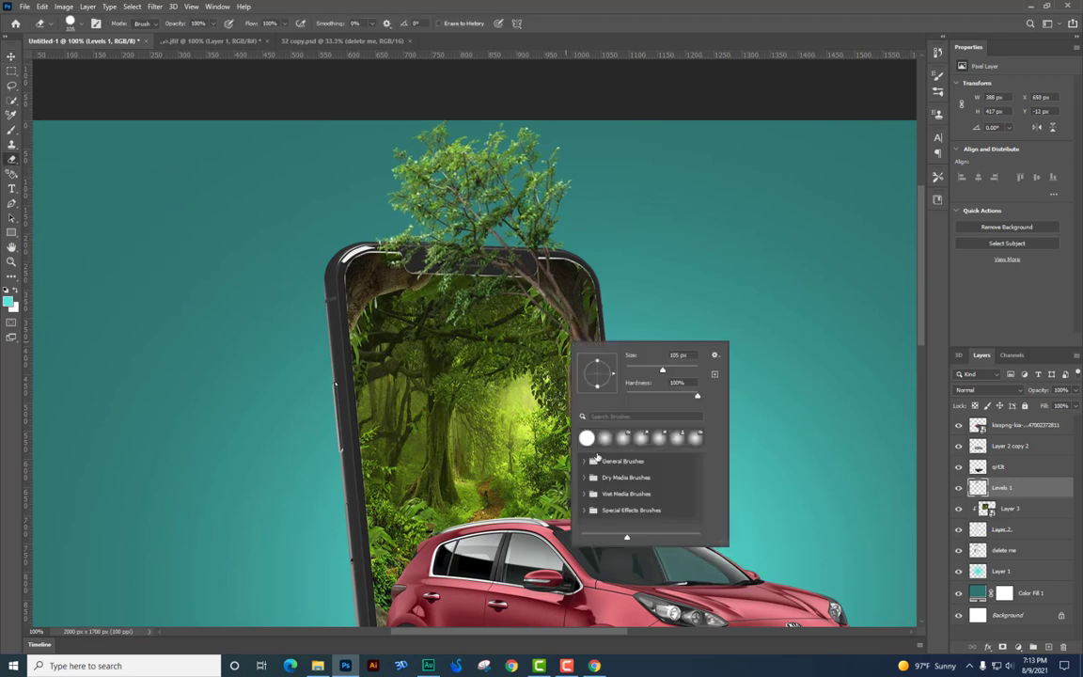
{"action": "key", "text": "Escape"}
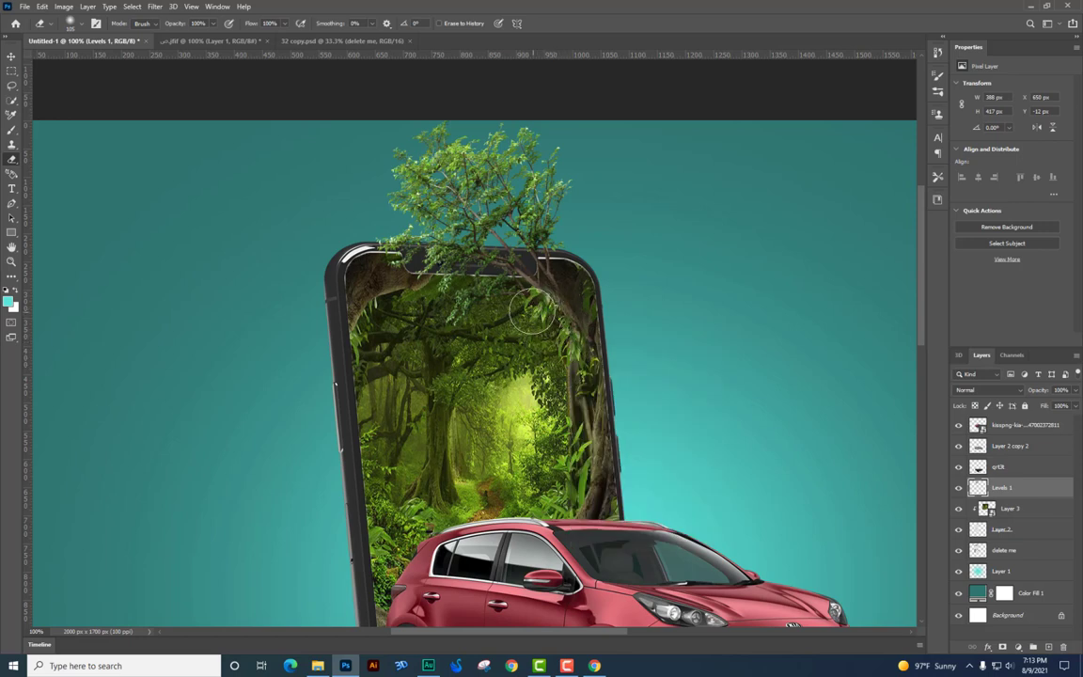
{"action": "left_click_drag", "start_coordinate": [656, 359], "coordinate": [635, 388]}
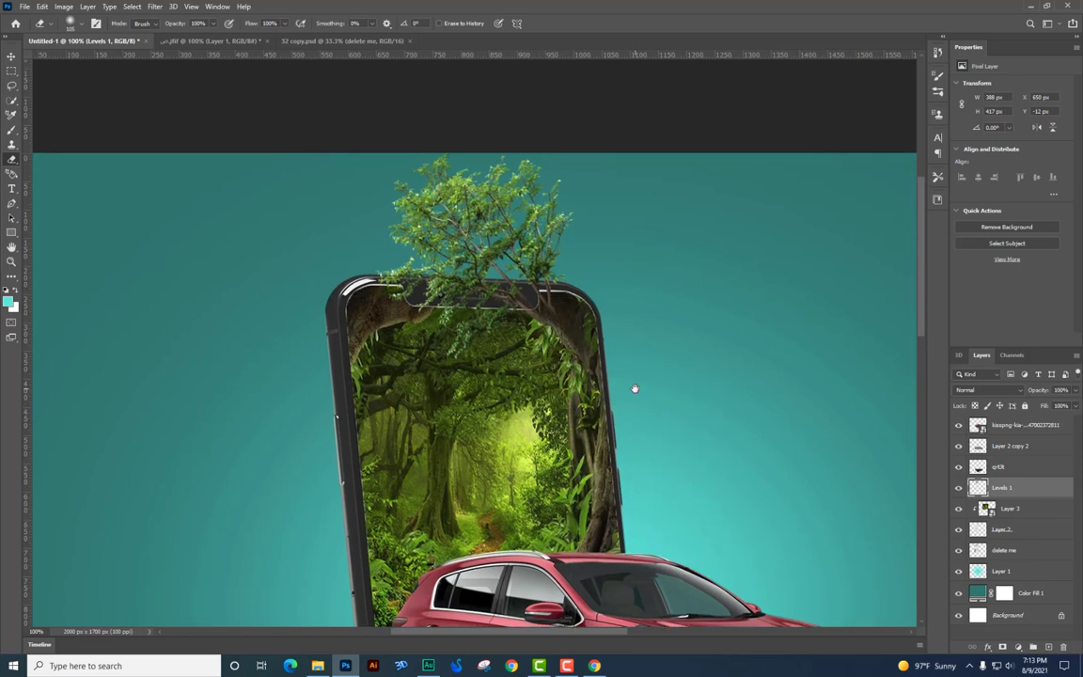
{"action": "left_click_drag", "start_coordinate": [553, 373], "coordinate": [571, 374]}
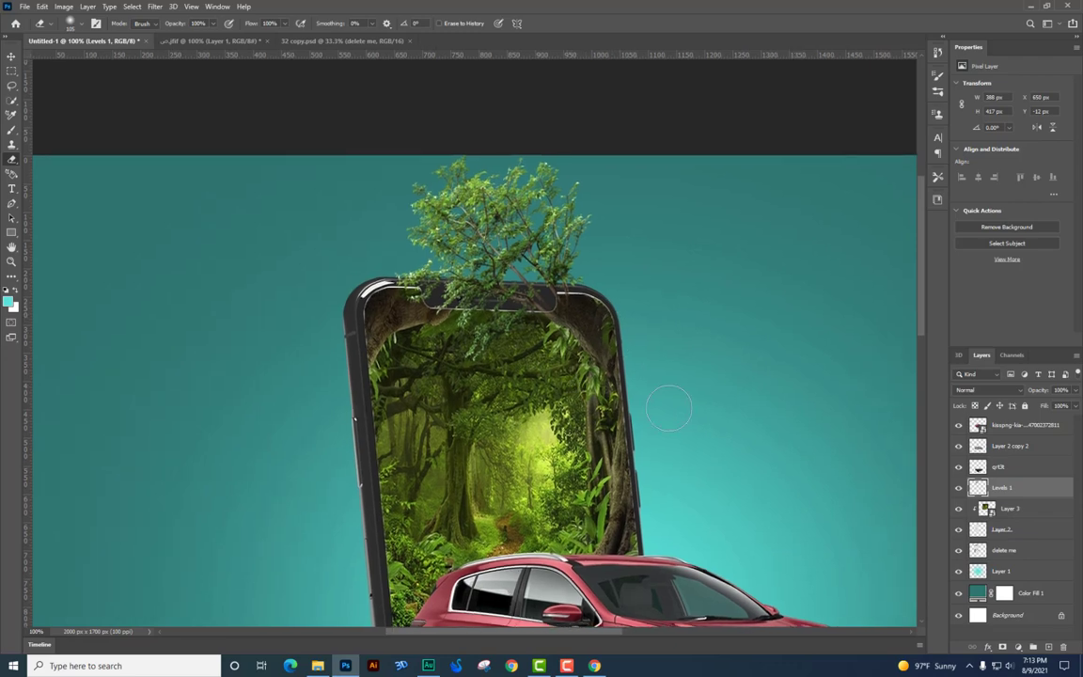
{"action": "left_click_drag", "start_coordinate": [610, 418], "coordinate": [631, 399]}
Move all layers from the car down to delete me together about 115 px lower on the canvas.
{"action": "key", "text": "ctrl+minus"}
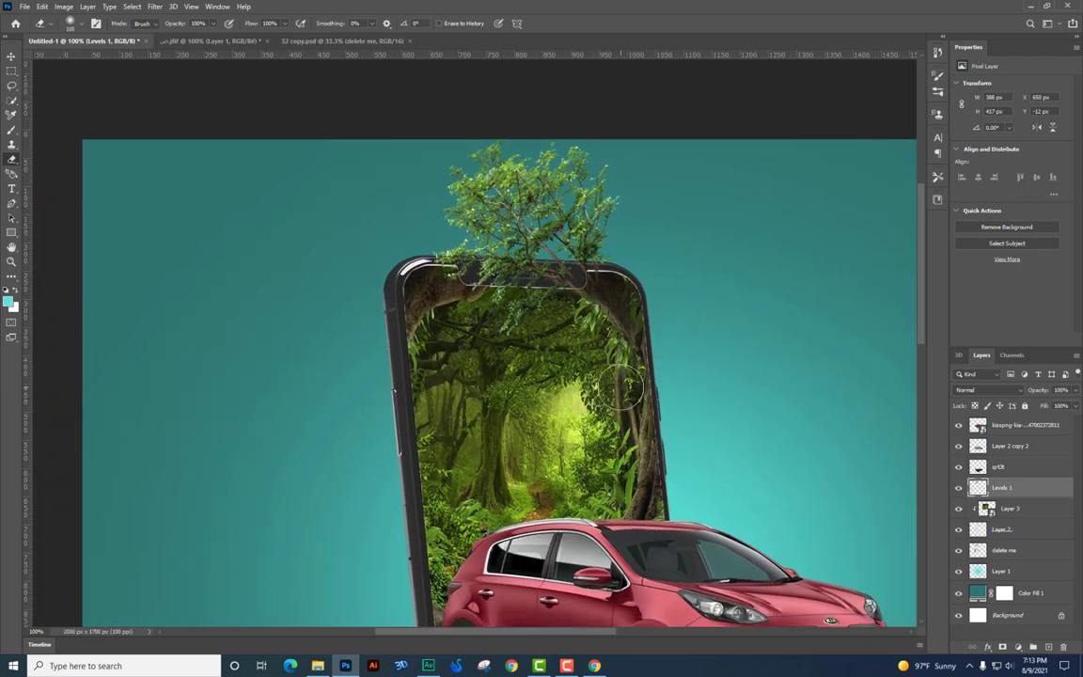
{"action": "key", "text": "ctrl+minus"}
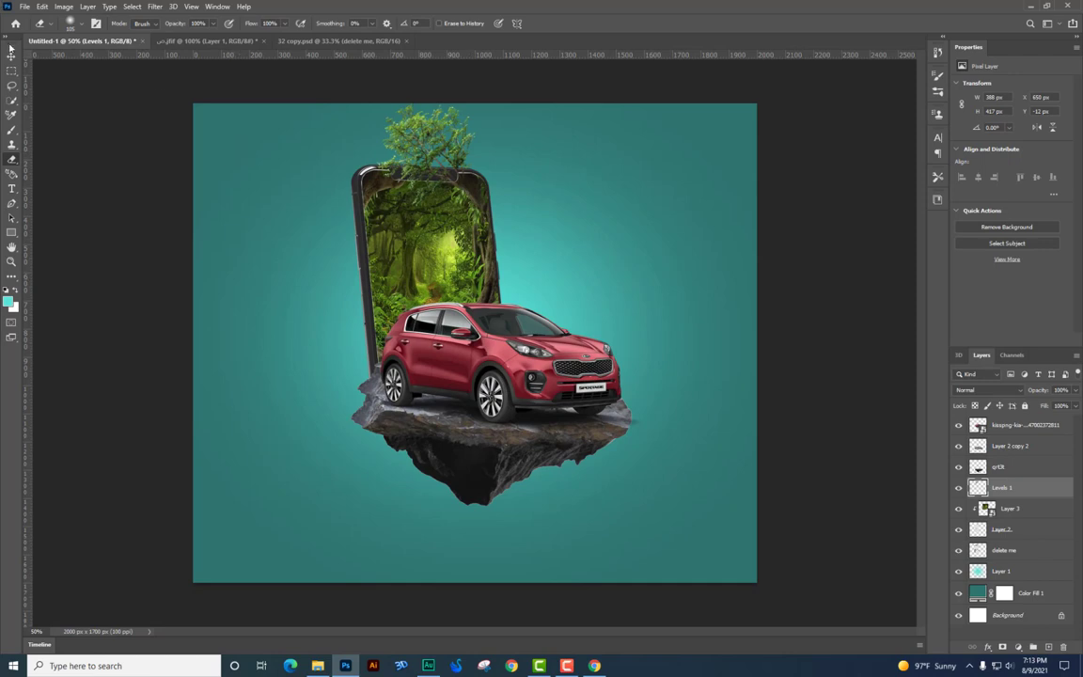
{"action": "left_click", "coordinate": [12, 57]}
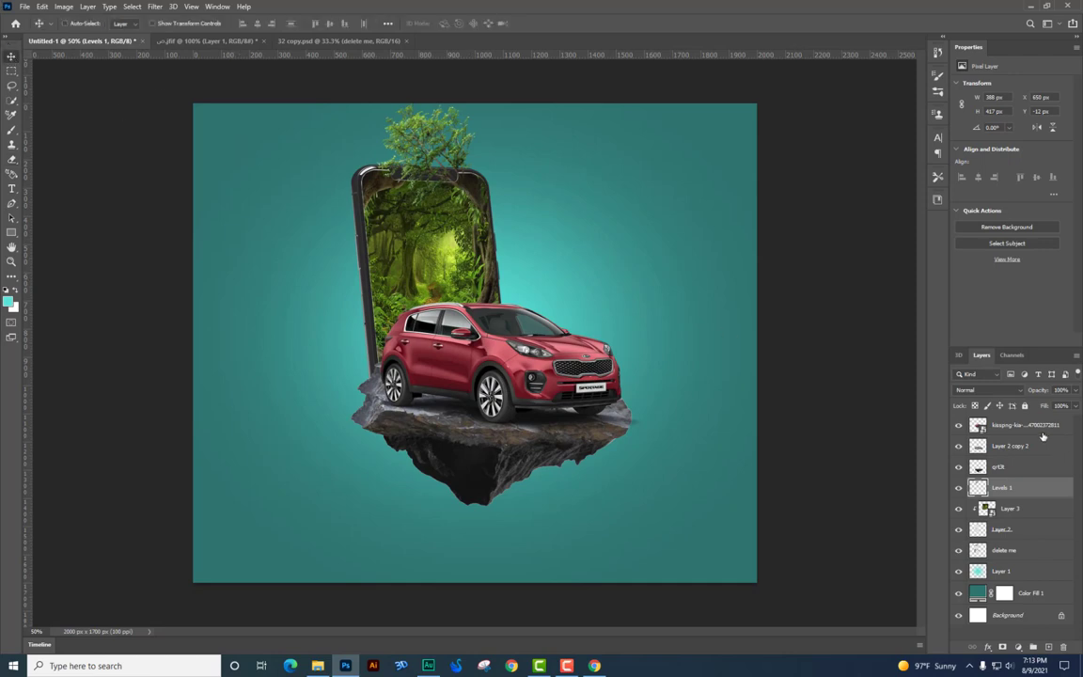
{"action": "left_click", "coordinate": [1040, 431]}
{"action": "left_click", "coordinate": [954, 547], "text": "shift"}
{"action": "left_click_drag", "start_coordinate": [599, 331], "coordinate": [599, 362]}
Enlarge the tree above the phone to about 432 px wide at about X 629 px, Y 65 px.
{"action": "left_click", "coordinate": [425, 168], "text": "ctrl"}
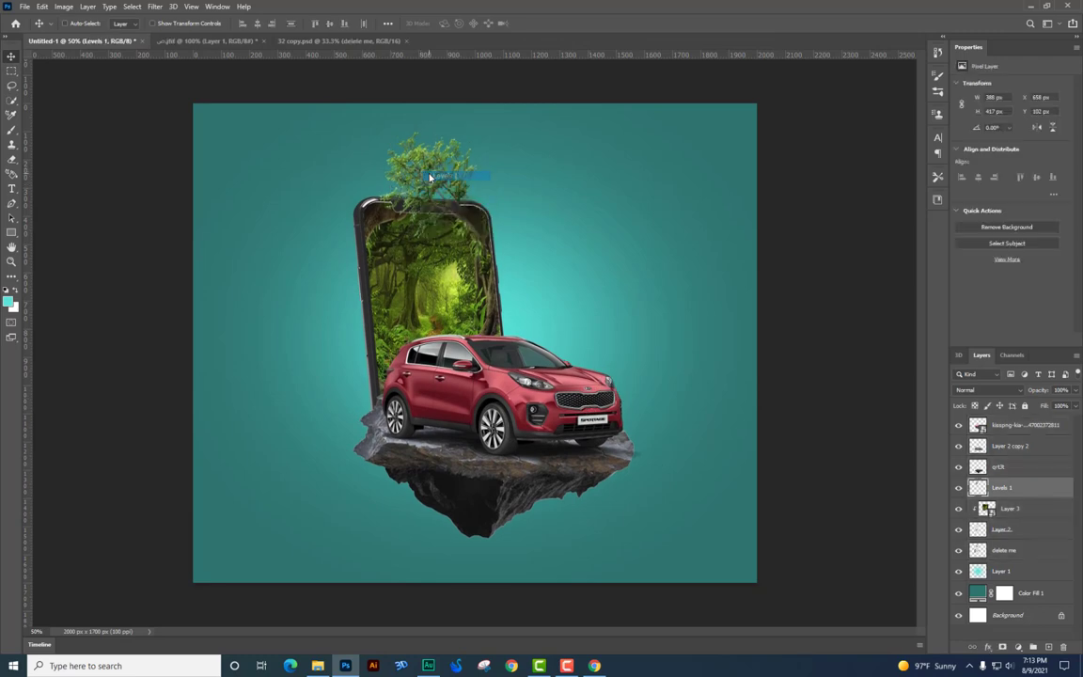
{"action": "key", "text": "ctrl+t"}
{"action": "left_click_drag", "start_coordinate": [386, 139], "coordinate": [365, 117]}
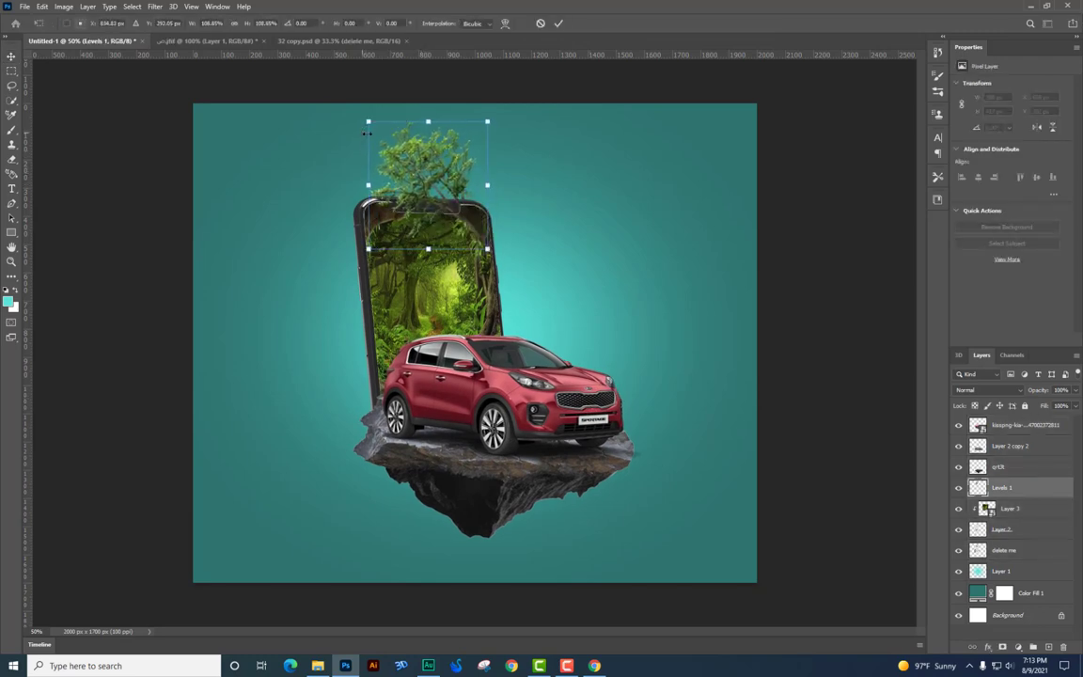
{"action": "key", "text": "Return"}
{"action": "left_click_drag", "start_coordinate": [449, 194], "coordinate": [449, 194]}
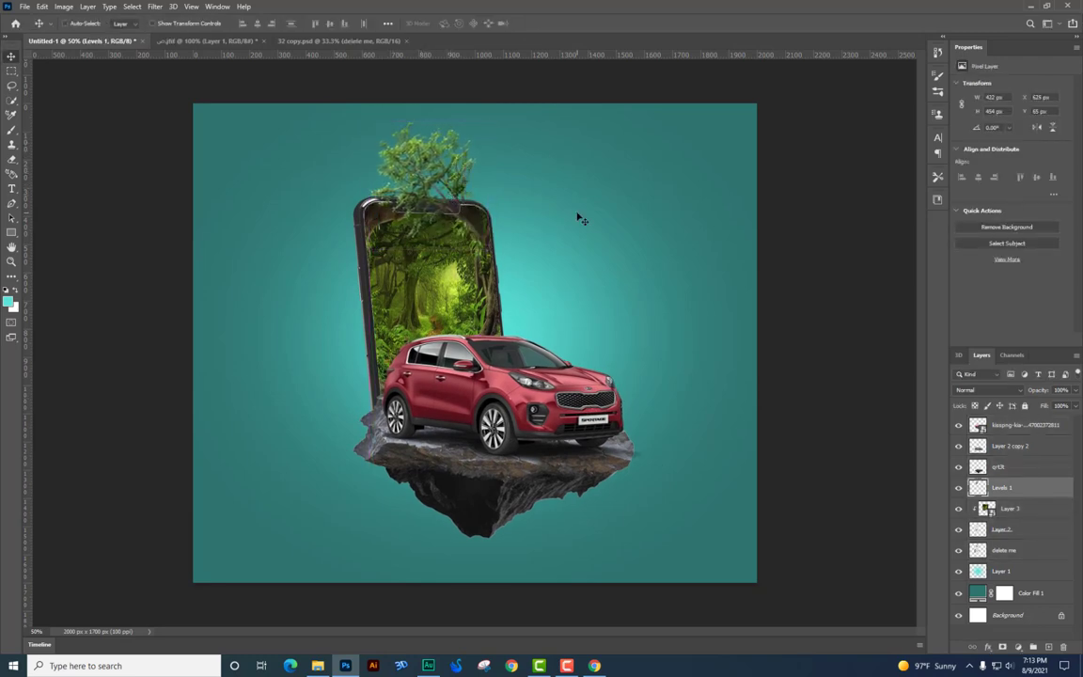
Nudge the tree above the phone slightly right and down to about Y 73 px.
{"action": "key", "text": "Right"}
{"action": "key", "text": "Right"}
{"action": "key", "text": "Down"}
{"action": "key", "text": "Down"}
{"action": "key", "text": "Down"}
{"action": "key", "text": "Down"}
{"action": "key", "text": "Down"}
{"action": "key", "text": "Down"}
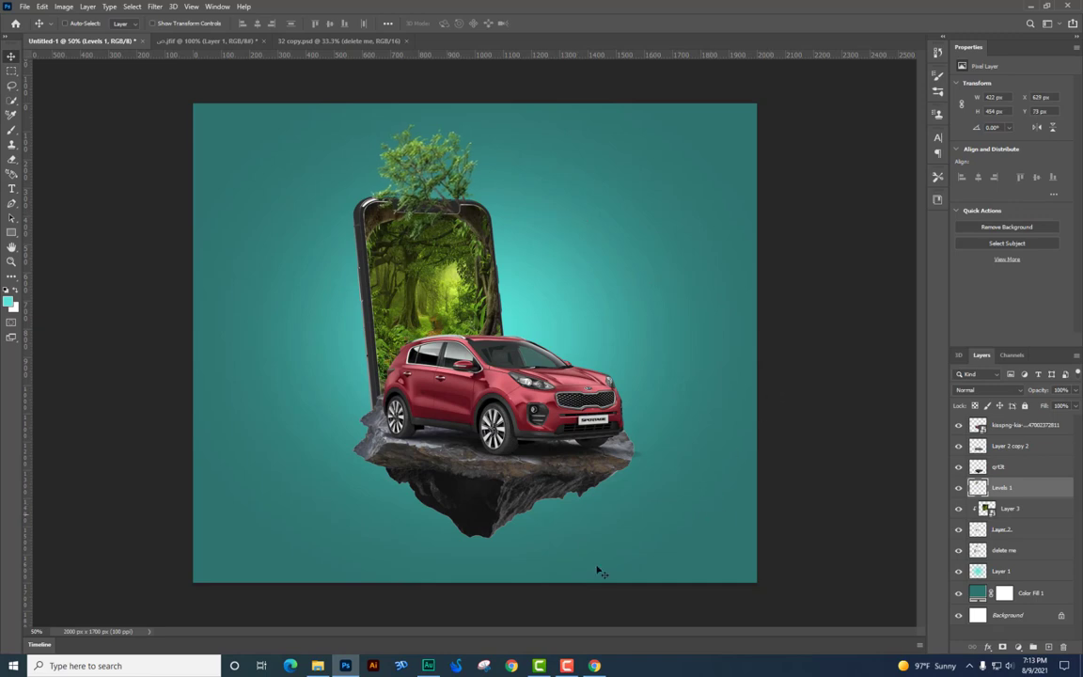
Place the branch image pngegg (5).png over the phone's left edge, rotated about -9.7° and flipped to reach outward.
{"action": "left_click", "coordinate": [318, 666]}
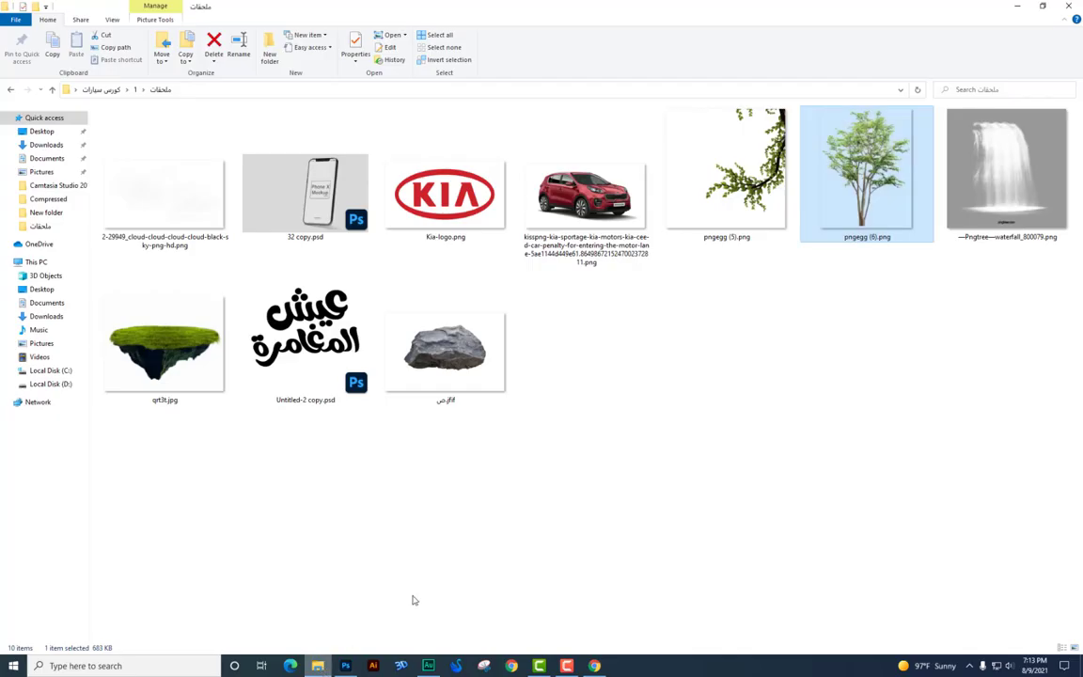
{"action": "left_click_drag", "start_coordinate": [766, 216], "coordinate": [411, 381]}
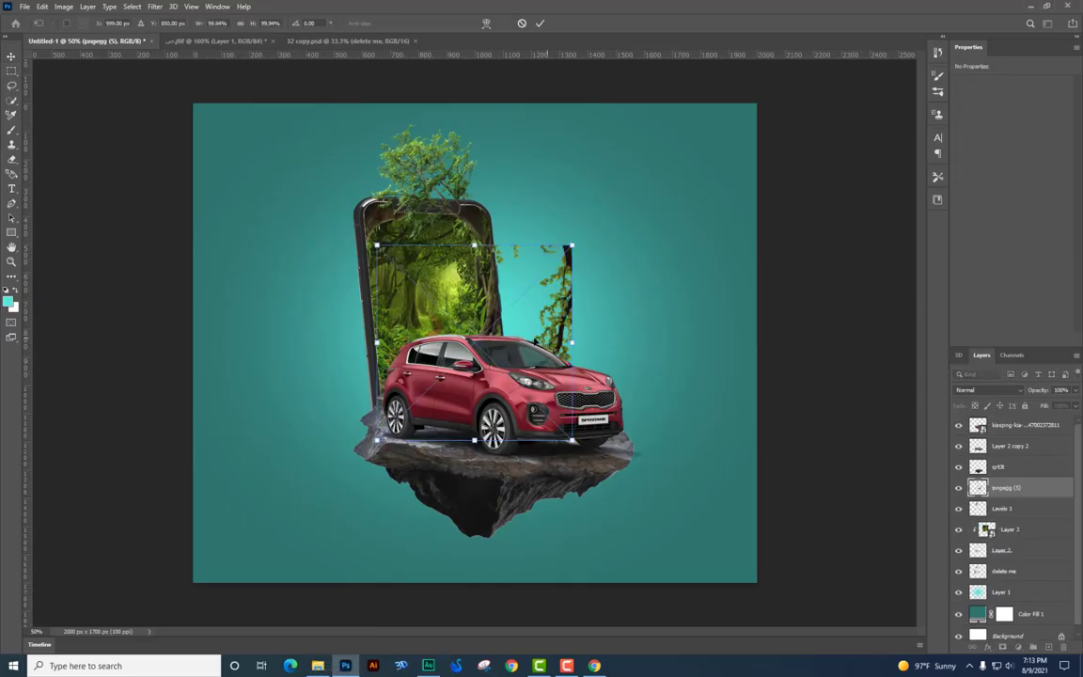
{"action": "left_click_drag", "start_coordinate": [562, 333], "coordinate": [372, 329]}
{"action": "left_click_drag", "start_coordinate": [467, 306], "coordinate": [458, 282]}
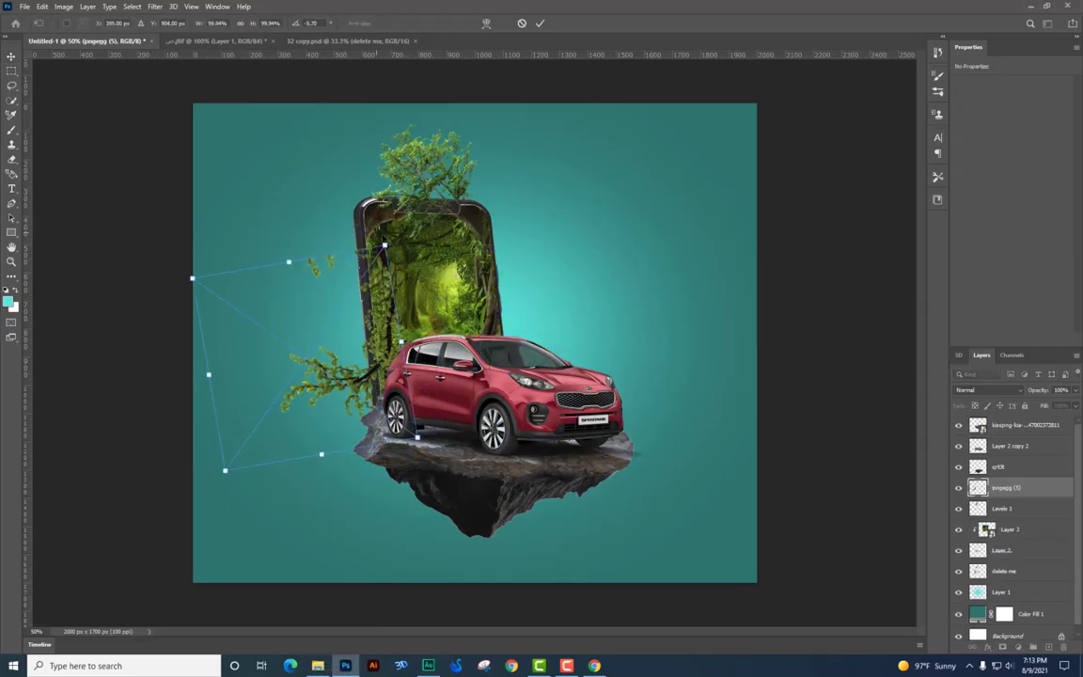
{"action": "left_click_drag", "start_coordinate": [384, 244], "coordinate": [370, 347]}
{"action": "key", "text": "Return"}
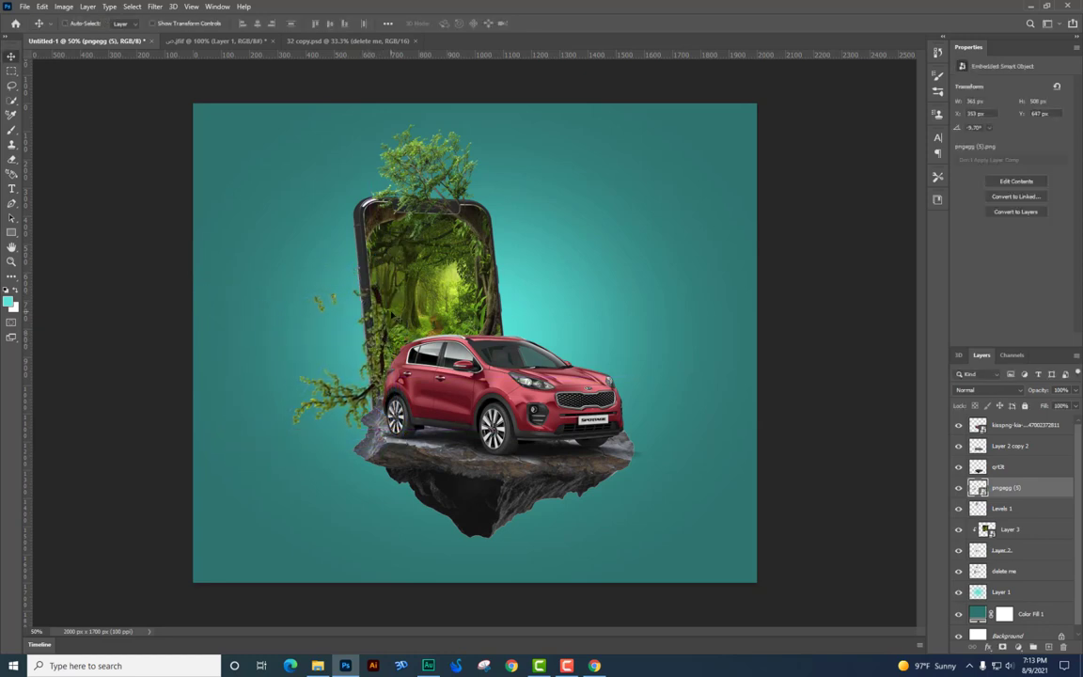
Check the finished design's thumbnail in the parent folder and reopen the assets folder.
{"action": "key", "text": "alt+Tab"}
{"action": "left_click", "coordinate": [641, 372]}
{"action": "key", "text": "BackSpace"}
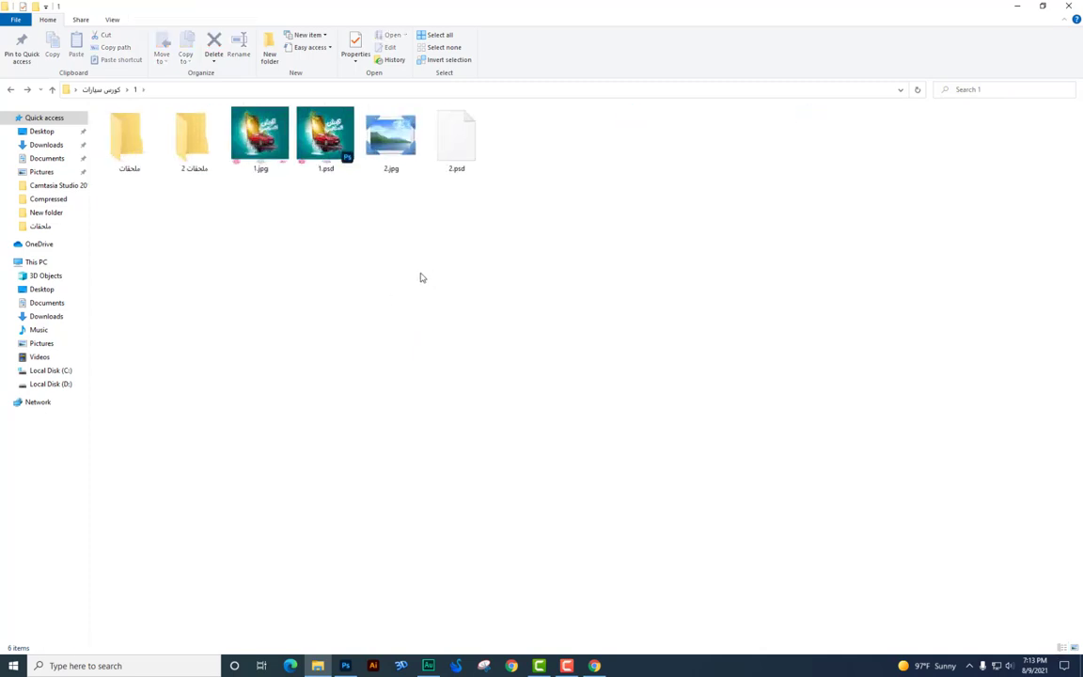
{"action": "scroll", "coordinate": [322, 237], "scroll_direction": "up", "scroll_amount": 3}
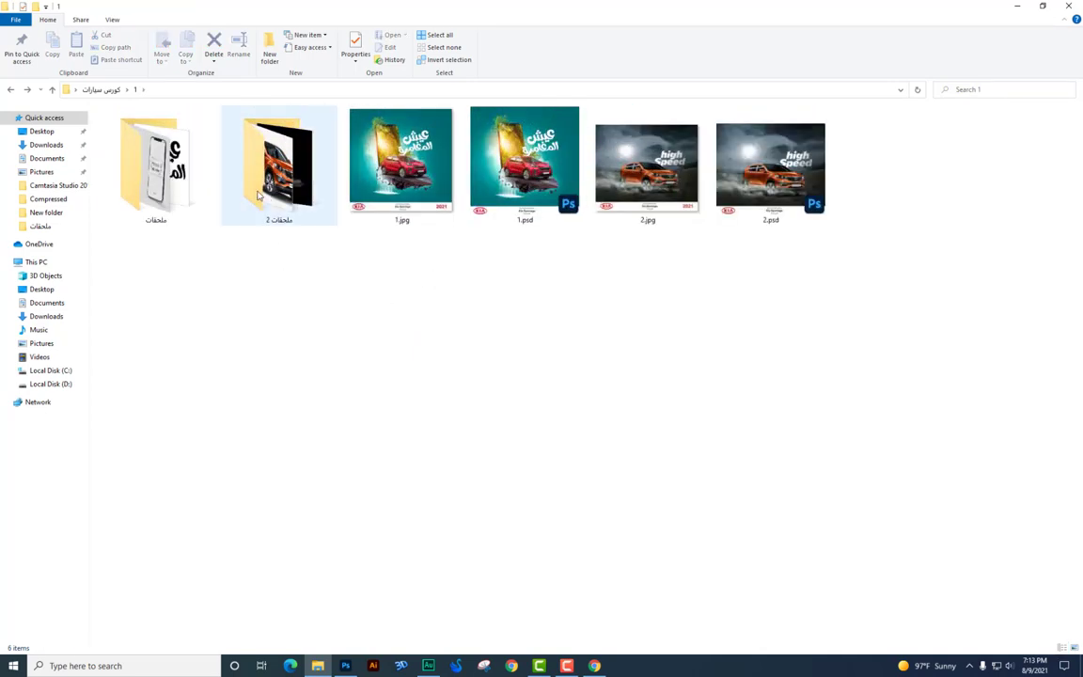
{"action": "double_click", "coordinate": [156, 164]}
{"action": "key", "text": "alt+Tab"}
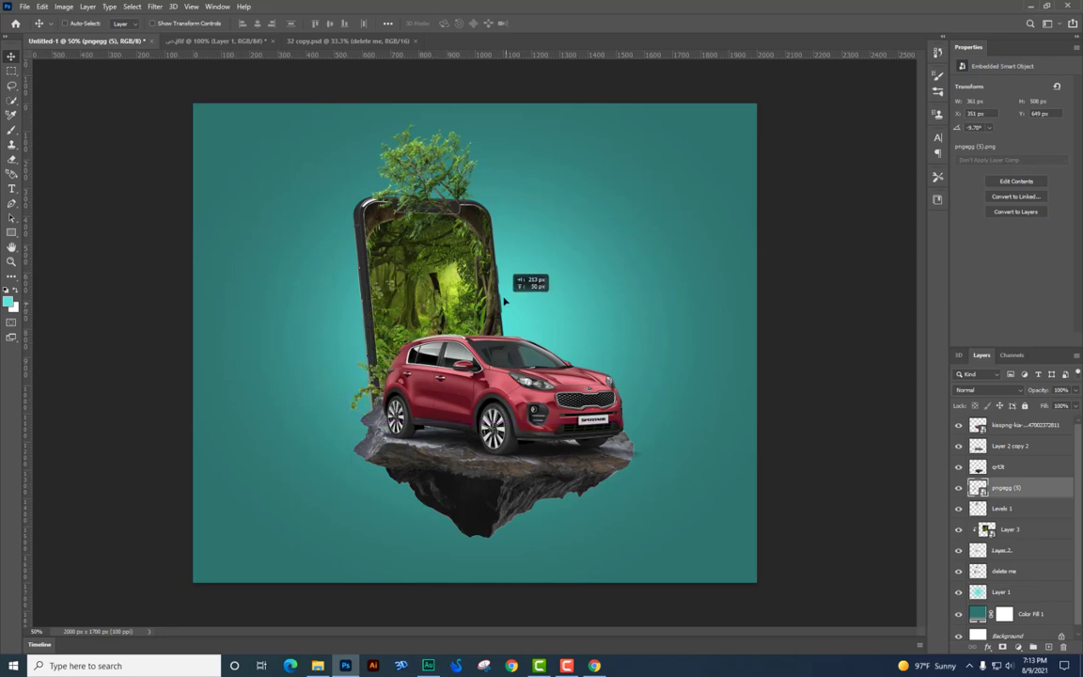
Rotate the branch and move it across to the phone's right edge above the car's hood.
{"action": "key", "text": "ctrl+t"}
{"action": "left_click_drag", "start_coordinate": [534, 278], "coordinate": [263, 503]}
{"action": "key", "text": "Return"}
{"action": "left_click_drag", "start_coordinate": [370, 367], "coordinate": [533, 271]}
{"action": "key", "text": "ctrl+t"}
{"action": "left_click_drag", "start_coordinate": [636, 306], "coordinate": [632, 344]}
{"action": "key", "text": "Return"}
{"action": "mouse_move", "coordinate": [564, 298]}
{"action": "left_mouse_down"}
{"action": "mouse_move", "coordinate": [603, 299]}
{"action": "mouse_move", "coordinate": [563, 366]}
{"action": "mouse_move", "coordinate": [571, 316]}
{"action": "left_mouse_up"}
Scale and rotate the branch to about 316 × 448 px at 172.49°, positioned at X 1013 px, Y 404 px.
{"action": "key", "text": "ctrl+plus"}
{"action": "key", "text": "ctrl+t"}
{"action": "left_click_drag", "start_coordinate": [706, 336], "coordinate": [713, 341]}
{"action": "left_click_drag", "start_coordinate": [767, 306], "coordinate": [768, 332]}
{"action": "left_click_drag", "start_coordinate": [672, 167], "coordinate": [602, 270]}
{"action": "key", "text": "Return"}
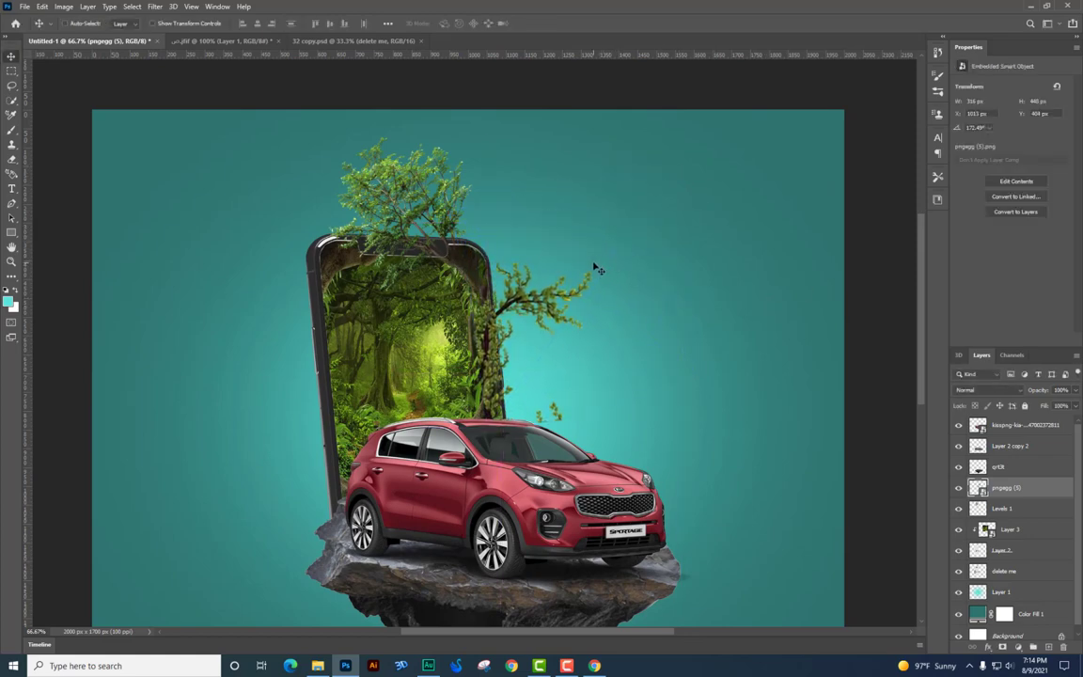
Rasterize the branch layer and blend its part overlapping the phone's right edge with a soft 105 px Eraser.
{"action": "key", "text": "ctrl+plus"}
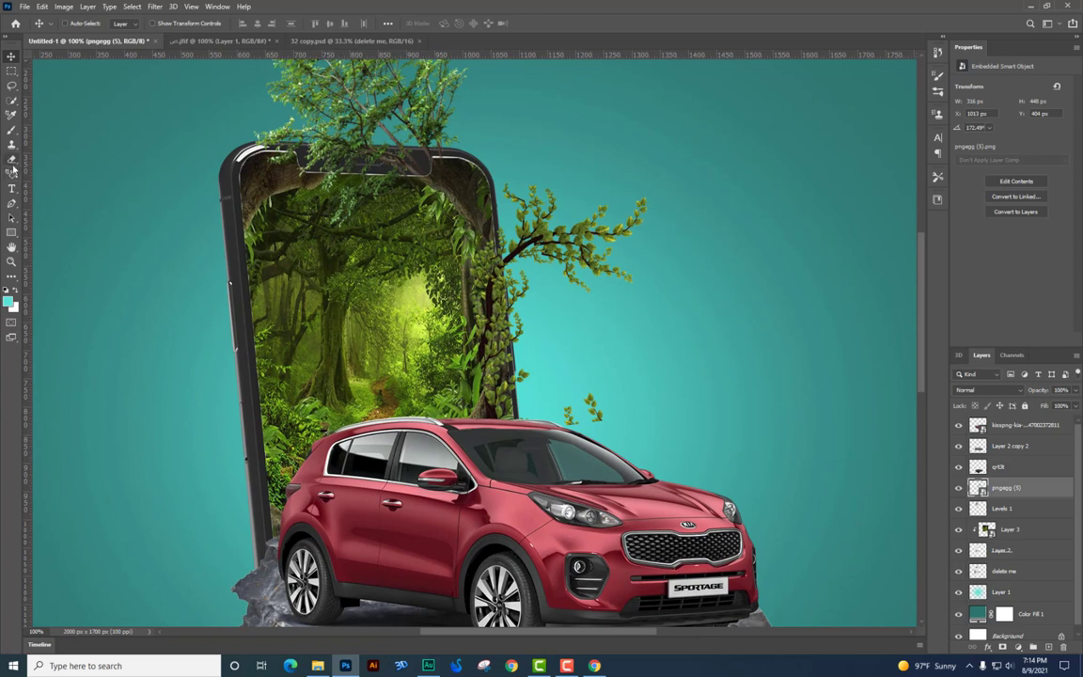
{"action": "left_click", "coordinate": [12, 166]}
{"action": "left_click", "coordinate": [414, 339]}
{"action": "key", "text": "Return"}
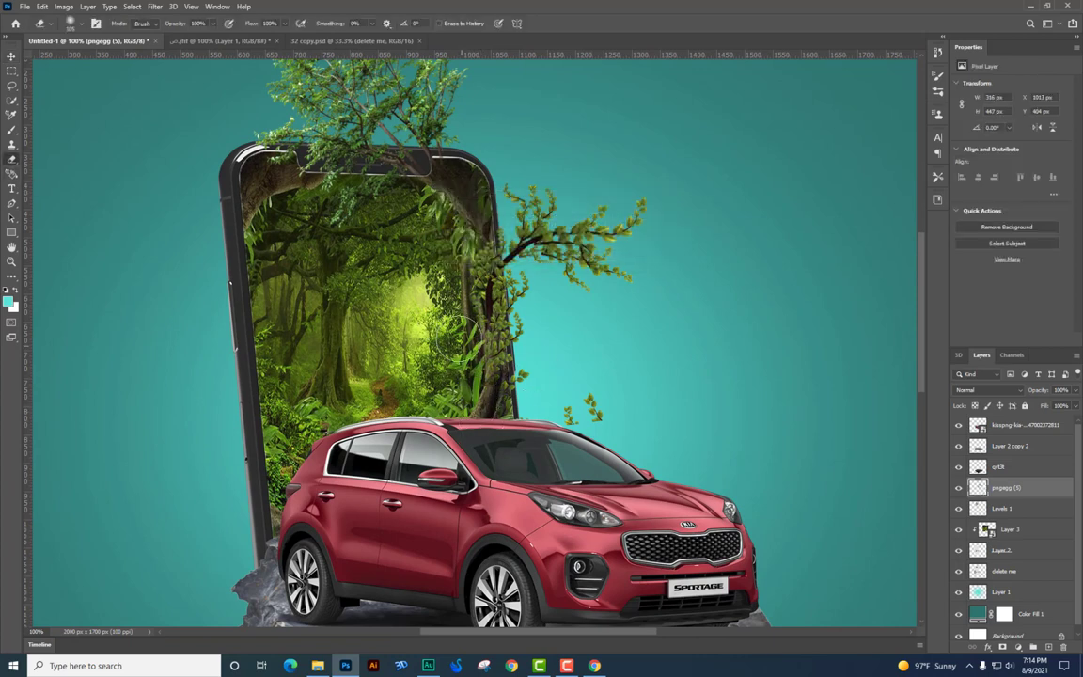
{"action": "scroll", "coordinate": [461, 355], "scroll_direction": "up", "scroll_amount": 2}
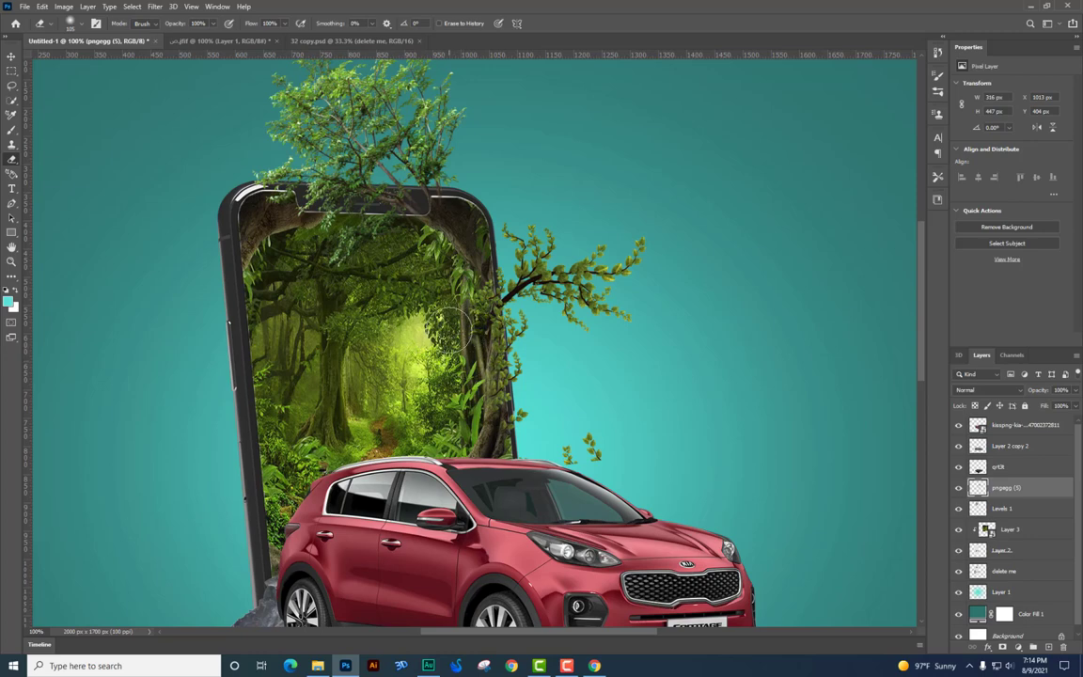
{"action": "scroll", "coordinate": [451, 329], "scroll_direction": "down", "scroll_amount": 1}
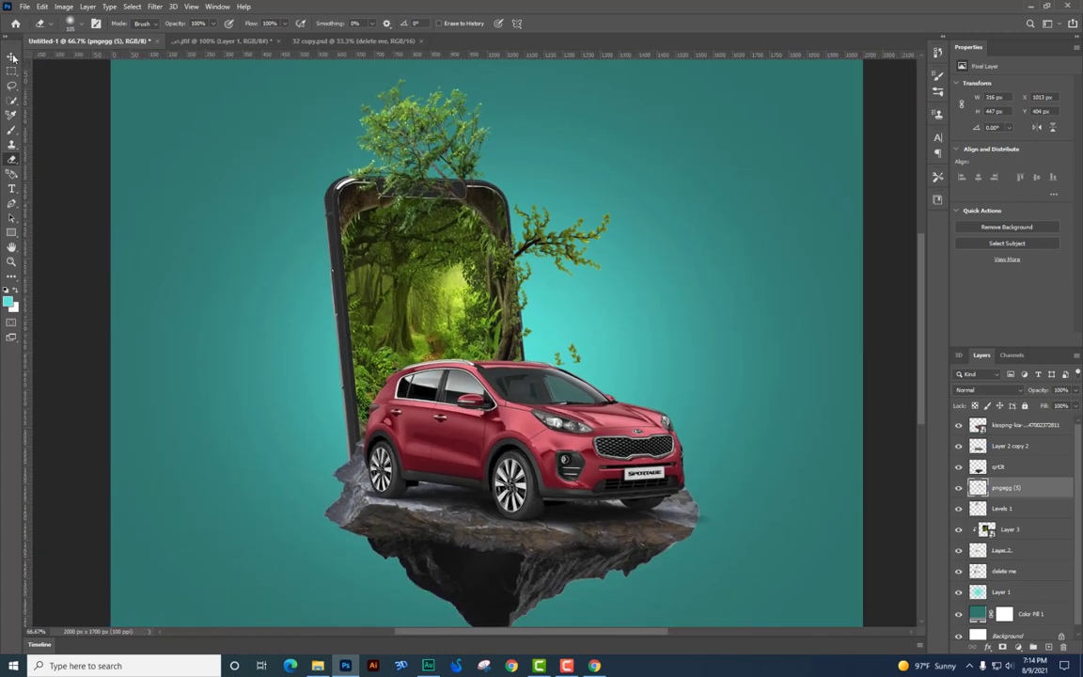
Place the waterfall image scaled to about 1079 px square and set its blend mode to Screen.
{"action": "key", "text": "alt+Tab"}
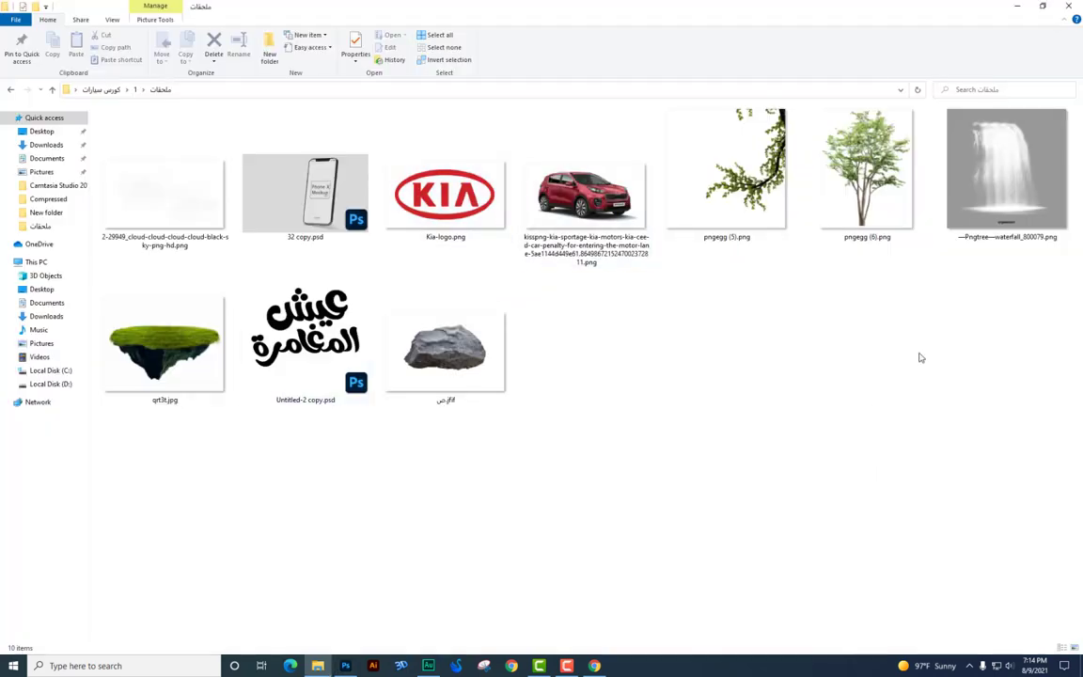
{"action": "left_click_drag", "start_coordinate": [969, 188], "coordinate": [576, 336]}
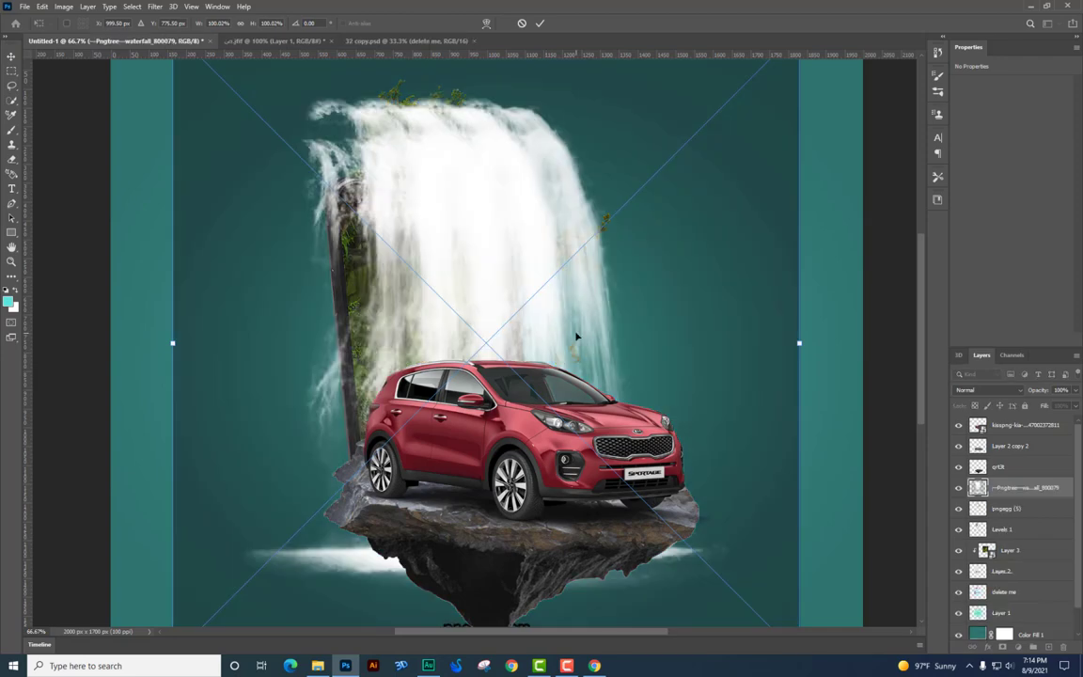
{"action": "key", "text": "ctrl+minus"}
{"action": "left_click_drag", "start_coordinate": [709, 87], "coordinate": [626, 170]}
{"action": "key", "text": "Return"}
{"action": "left_click", "coordinate": [988, 390]}
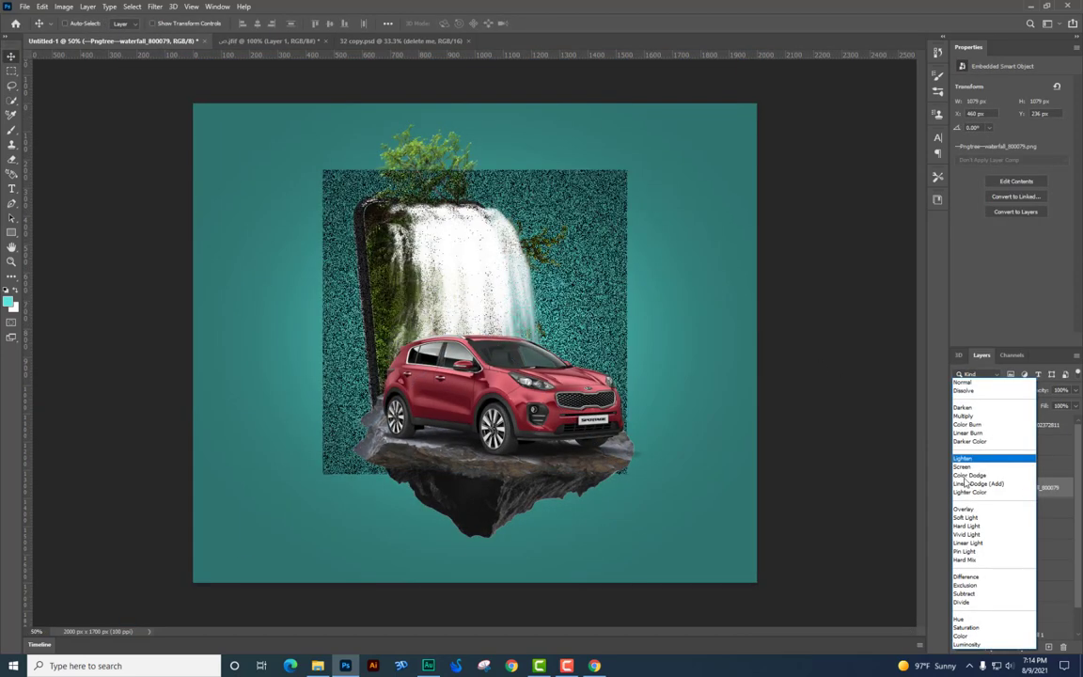
{"action": "left_click", "coordinate": [971, 469]}
Mirror the waterfall with a 180° rotation and a vertical flip, scale it to about 751 px and place it at the rock's left end.
{"action": "left_click_drag", "start_coordinate": [606, 340], "coordinate": [492, 420]}
{"action": "key", "text": "ctrl+t"}
{"action": "right_click", "coordinate": [449, 382]}
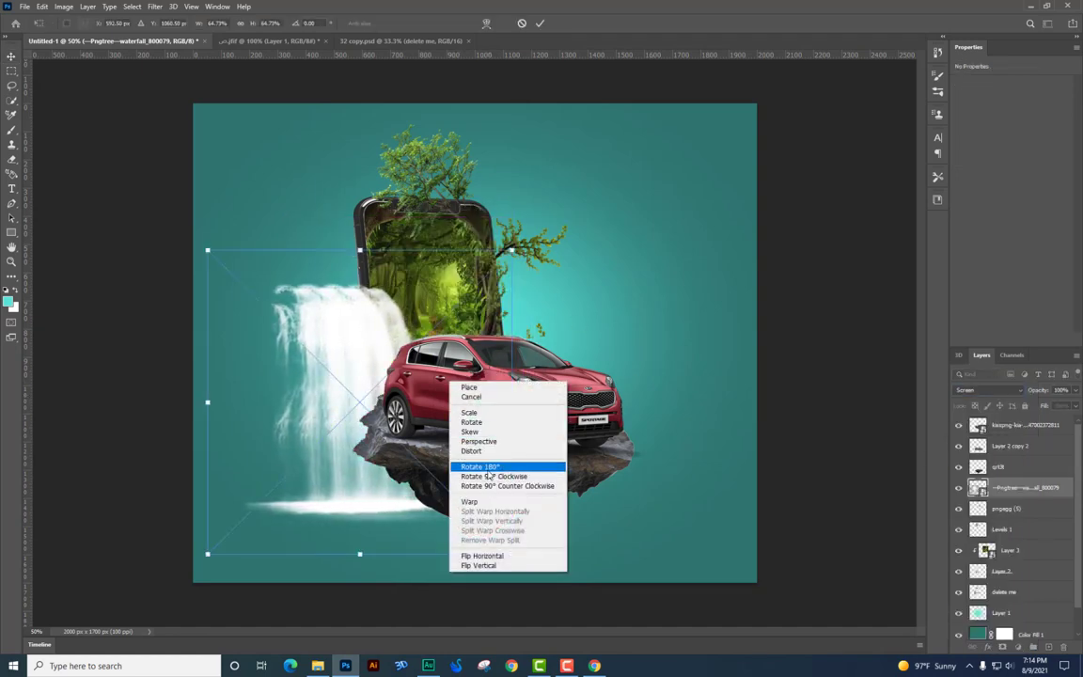
{"action": "left_click", "coordinate": [479, 467]}
{"action": "right_click", "coordinate": [430, 429]}
{"action": "left_click", "coordinate": [458, 612]}
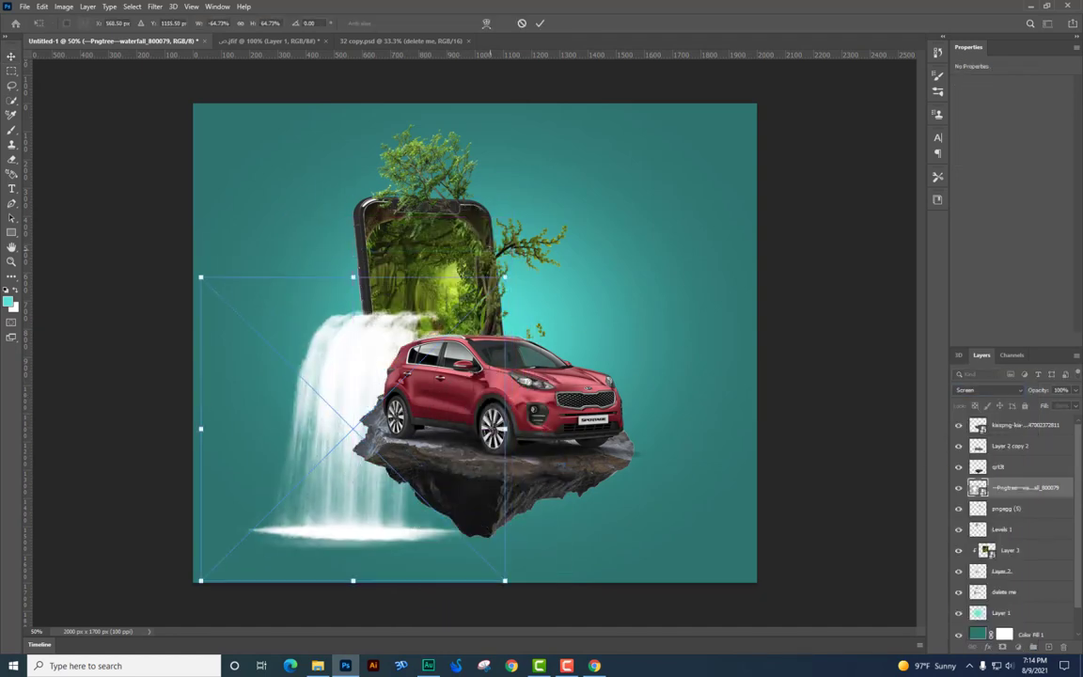
{"action": "left_click_drag", "start_coordinate": [509, 275], "coordinate": [459, 323]}
{"action": "key", "text": "Return"}
{"action": "left_click_drag", "start_coordinate": [378, 373], "coordinate": [415, 404]}
{"action": "key", "text": "Return"}
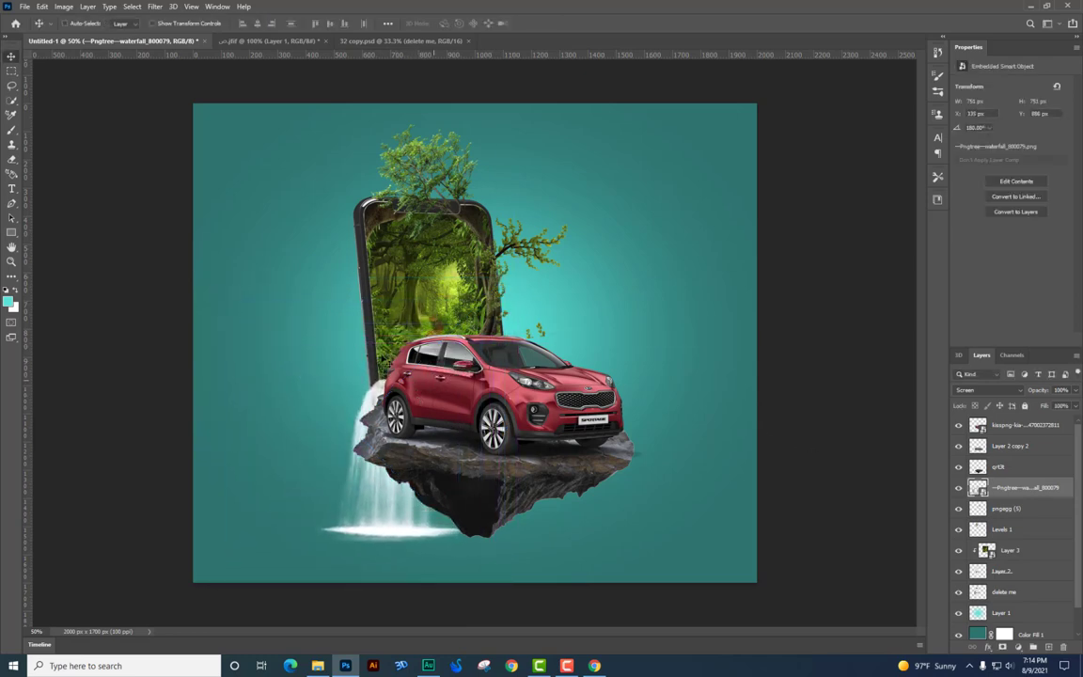
Move the waterfall layer directly below the car layer and reposition it at about X 329 px, Y 917 px.
{"action": "left_click_drag", "start_coordinate": [372, 324], "coordinate": [374, 336]}
{"action": "left_click_drag", "start_coordinate": [1013, 487], "coordinate": [1016, 442]}
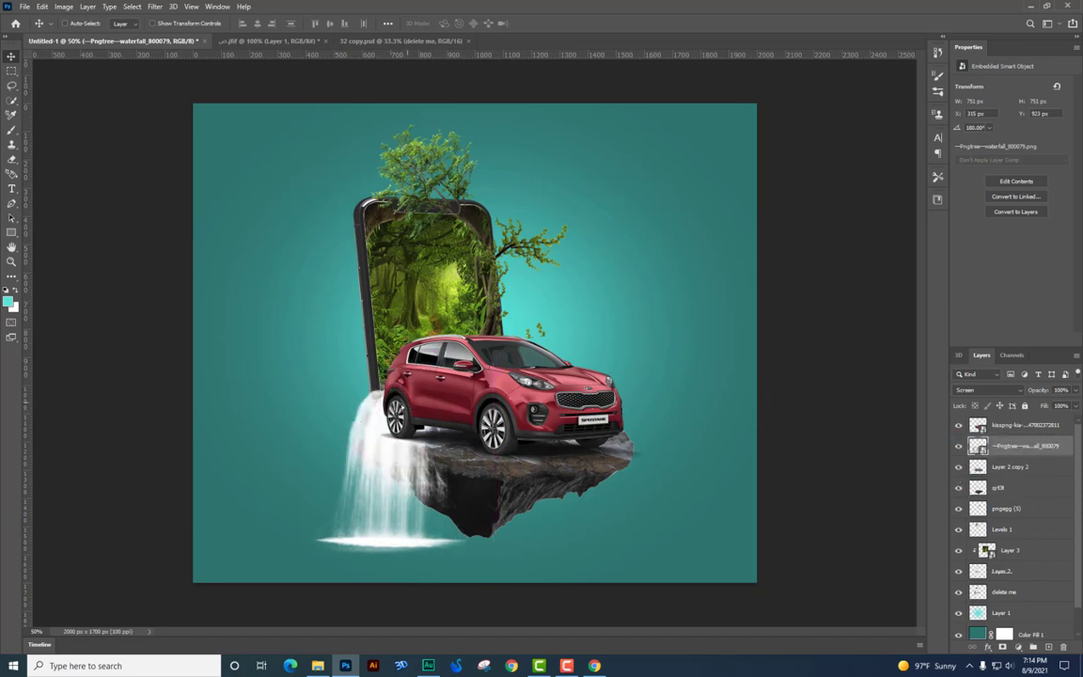
{"action": "left_click_drag", "start_coordinate": [405, 394], "coordinate": [450, 411]}
Select the floating rock's qrt3t layer for work on its lower tip.
{"action": "scroll", "coordinate": [448, 410], "scroll_direction": "up", "scroll_amount": 3}
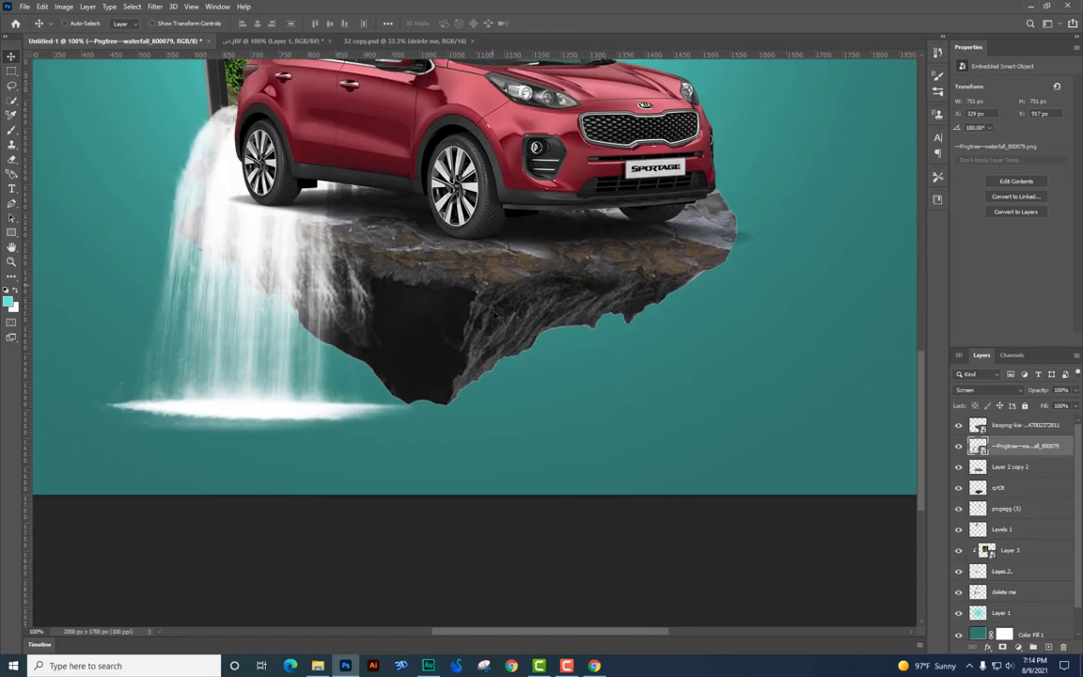
{"action": "right_click", "coordinate": [497, 326]}
{"action": "left_click", "coordinate": [510, 330]}
{"action": "mouse_move", "coordinate": [517, 338]}
{"action": "left_mouse_down"}
{"action": "mouse_move", "coordinate": [528, 327]}
{"action": "mouse_move", "coordinate": [526, 356]}
{"action": "mouse_move", "coordinate": [523, 340]}
{"action": "left_mouse_up"}
Try copying a Pen-outlined fragment about 39 × 60 px from the rock's lower tip onto its own layer, and undo it.
{"action": "left_click", "coordinate": [12, 203]}
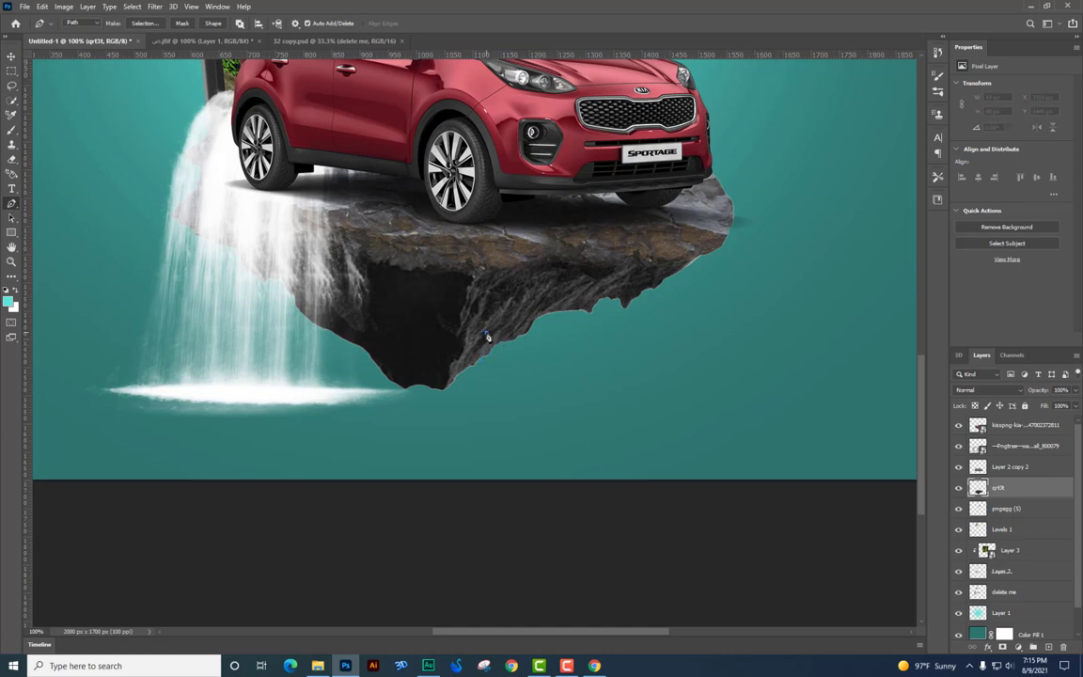
{"action": "left_click", "coordinate": [439, 378]}
{"action": "key", "text": "Escape"}
{"action": "key", "text": "ctrl+shift+alt+n"}
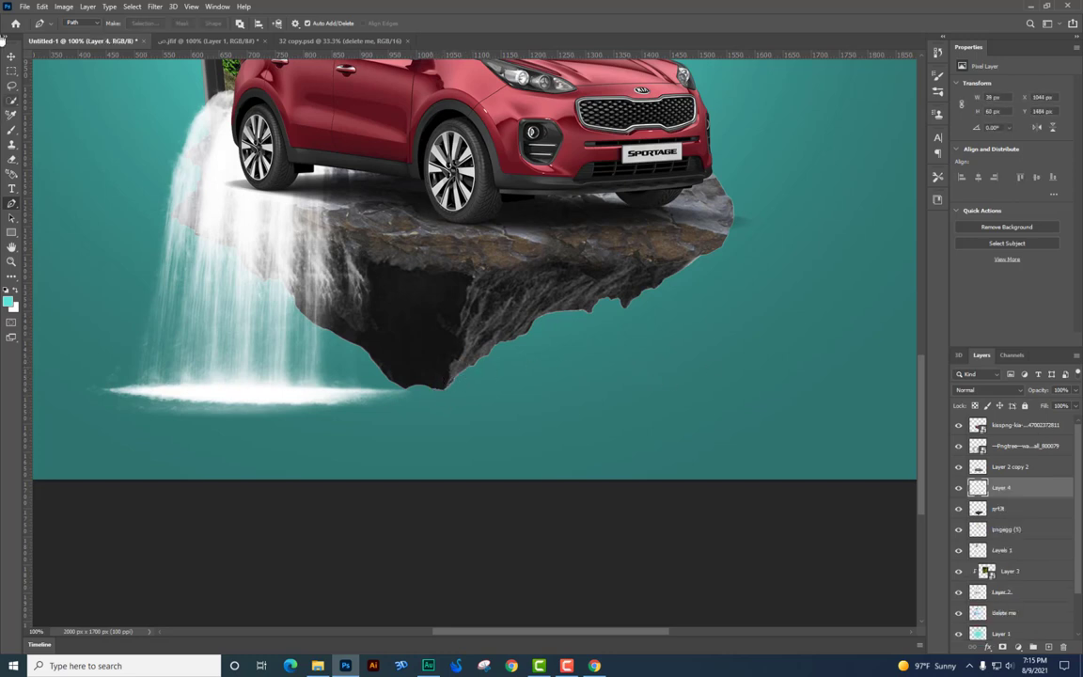
{"action": "left_click", "coordinate": [9, 60]}
{"action": "left_click_drag", "start_coordinate": [467, 329], "coordinate": [580, 347]}
{"action": "key", "text": "ctrl+z"}
{"action": "key", "text": "ctrl+z"}
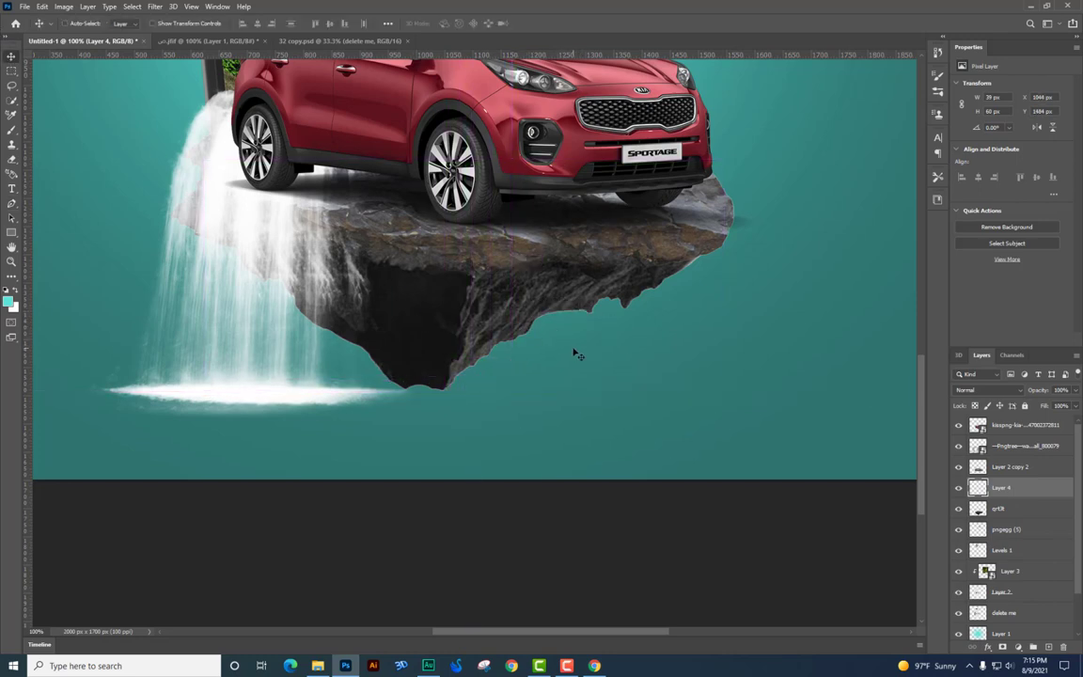
{"action": "key", "text": "ctrl+z"}
Outline a small fragment at the rock's lower tip with the Pen tool, copy it to a new layer and move it off the rock.
{"action": "left_click", "coordinate": [11, 203]}
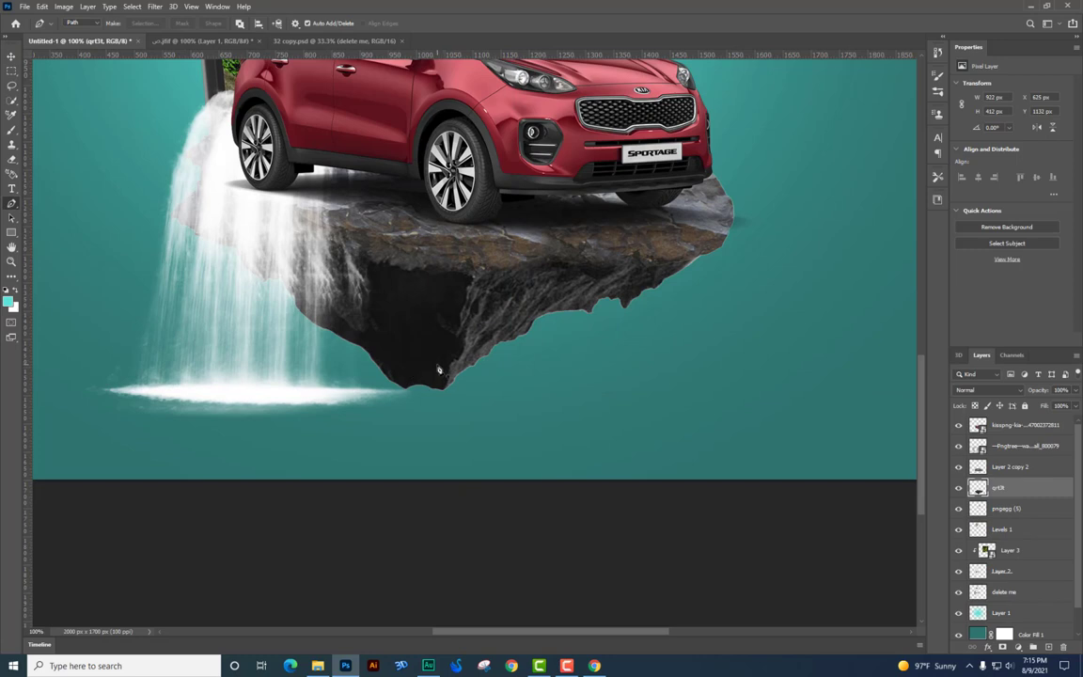
{"action": "left_click", "coordinate": [436, 361]}
{"action": "key", "text": "ctrl+j"}
{"action": "key", "text": "v"}
{"action": "left_click_drag", "start_coordinate": [447, 376], "coordinate": [528, 391]}
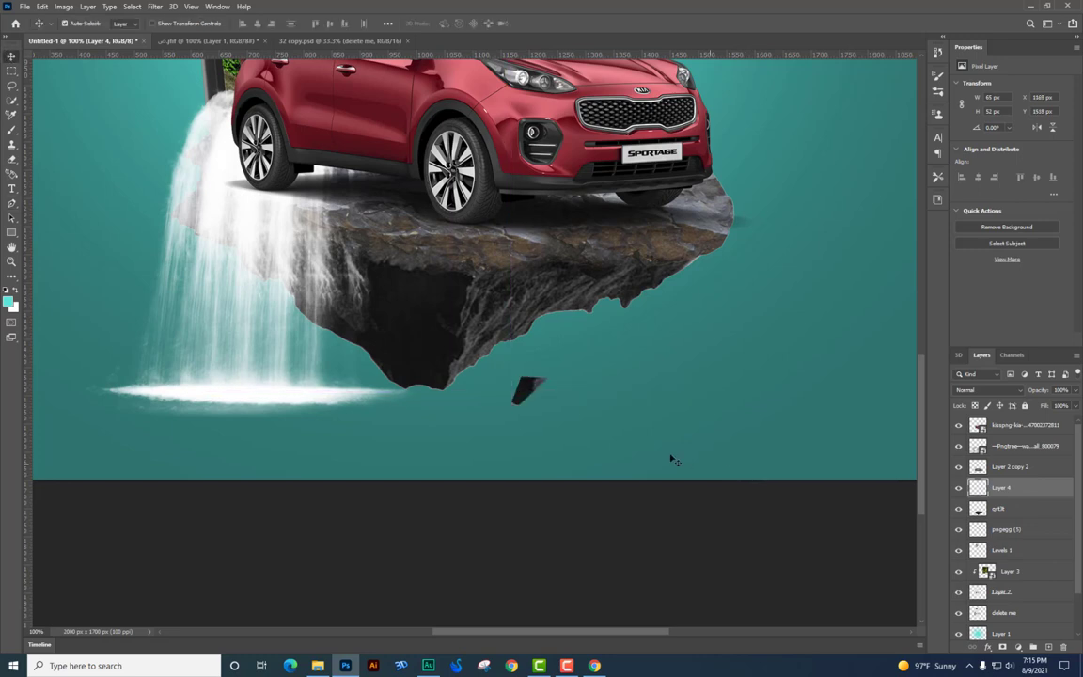
Make three copies of the fragment, rotating and resizing the pieces to scatter them beneath the rock's right underside.
{"action": "left_click_drag", "start_coordinate": [620, 377], "coordinate": [663, 389]}
{"action": "key", "text": "ctrl+t"}
{"action": "key", "text": "Return"}
{"action": "left_click_drag", "start_coordinate": [600, 353], "coordinate": [602, 298]}
{"action": "key", "text": "ctrl+t"}
{"action": "key", "text": "Return"}
{"action": "key", "text": "ctrl+t"}
{"action": "key", "text": "Return"}
{"action": "key", "text": "ctrl+t"}
{"action": "key", "text": "Return"}
{"action": "key", "text": "ctrl+t"}
{"action": "key", "text": "Return"}
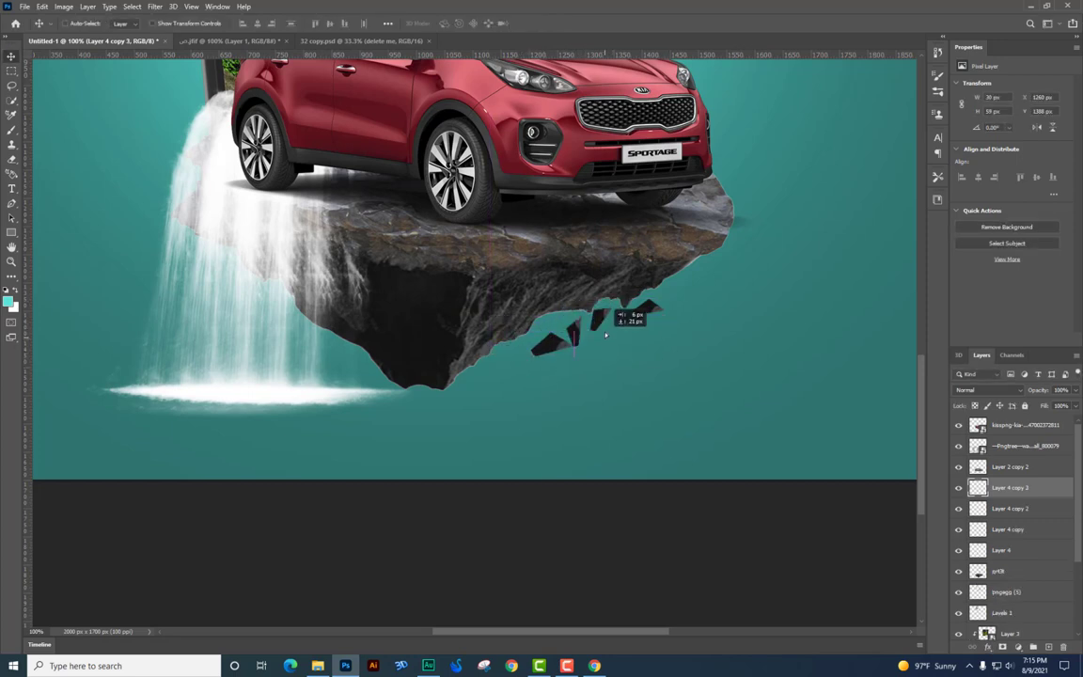
{"action": "key", "text": "Return"}
Move all four fragment layers together to about X 1080 px, Y 1440 px beside the rock's tip and merge them.
{"action": "left_click", "coordinate": [1008, 529], "text": "shift"}
{"action": "left_click_drag", "start_coordinate": [610, 405], "coordinate": [573, 420]}
{"action": "key", "text": "ctrl+z"}
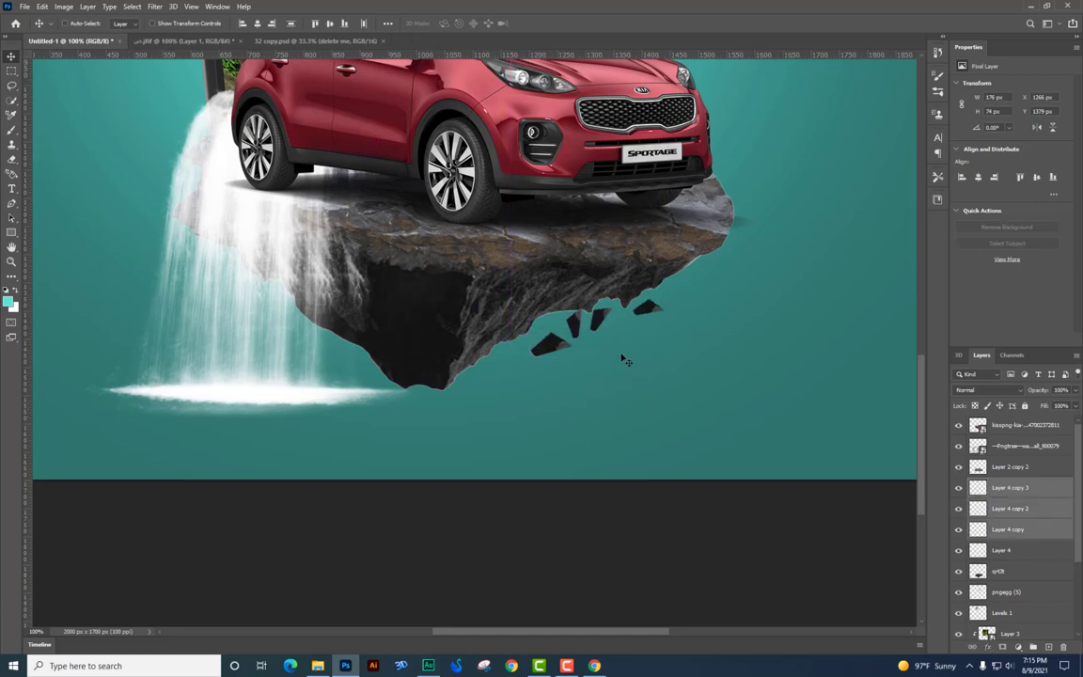
{"action": "right_click", "coordinate": [549, 346]}
{"action": "left_click", "coordinate": [561, 352], "text": "shift"}
{"action": "left_click_drag", "start_coordinate": [549, 357], "coordinate": [682, 386]}
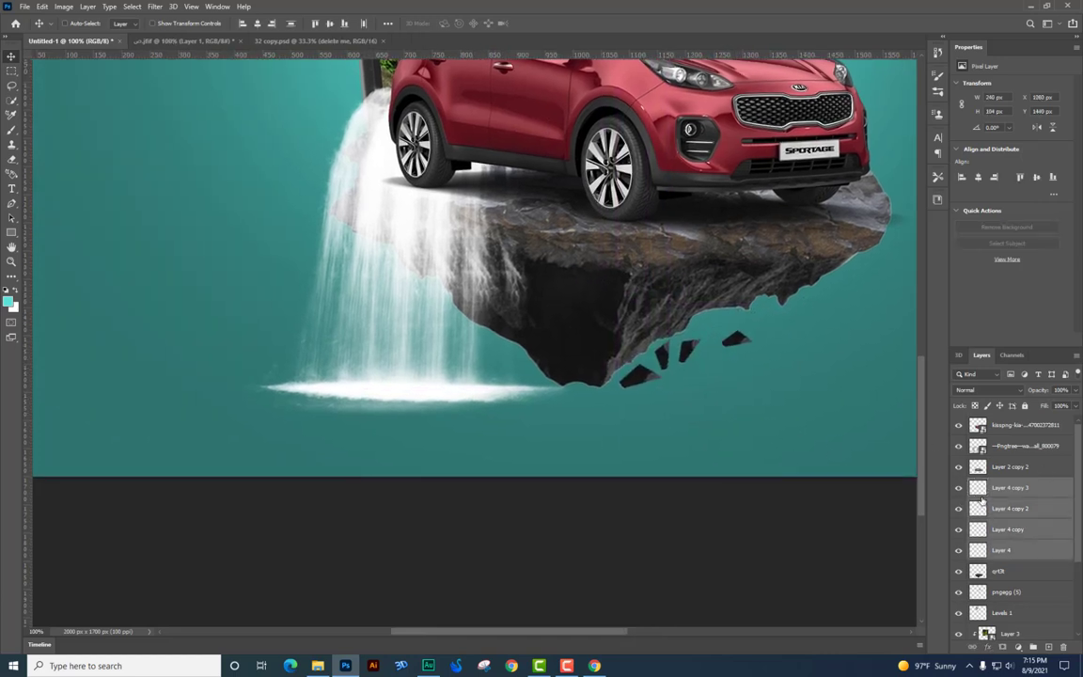
{"action": "key", "text": "ctrl+e"}
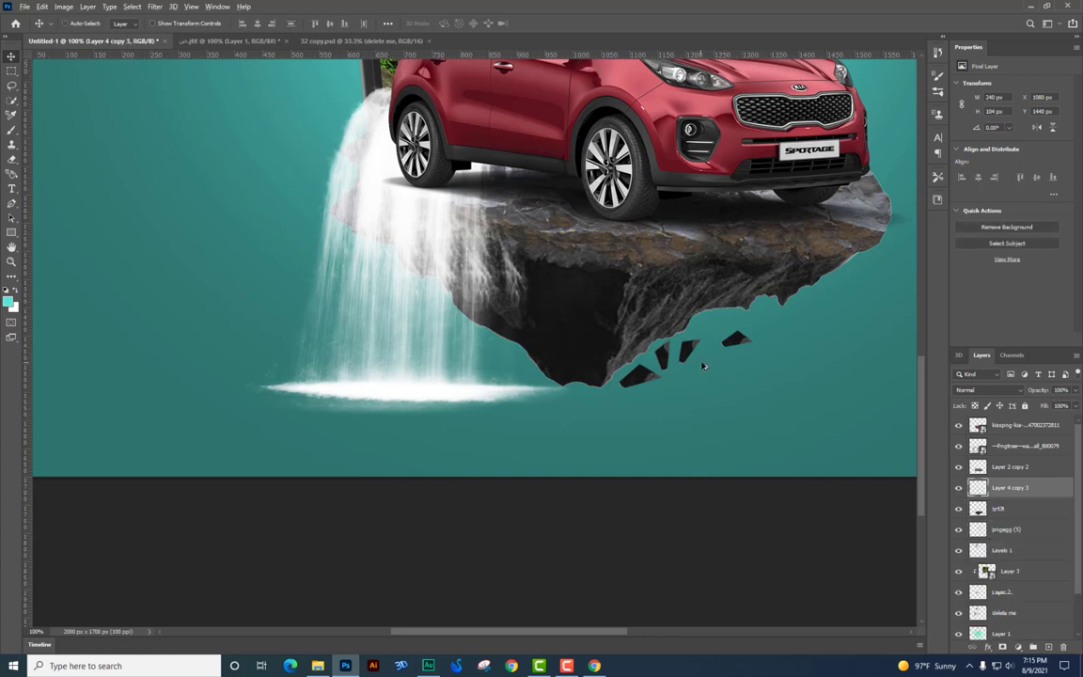
Duplicate the merged fragments along the rock's left underside and rotate them to follow its edge.
{"action": "left_click_drag", "start_coordinate": [710, 367], "coordinate": [537, 357], "text": "alt"}
{"action": "key", "text": "ctrl+t"}
{"action": "left_click_drag", "start_coordinate": [611, 361], "coordinate": [470, 388]}
{"action": "key", "text": "Return"}
{"action": "key", "text": "ctrl+minus"}
{"action": "left_click_drag", "start_coordinate": [623, 427], "coordinate": [892, 419], "text": "alt"}
Duplicate the fragments again, rotate the copy and place it under the rock's right edge at about X 1329 px, Y 1310 px.
{"action": "left_click_drag", "start_coordinate": [727, 416], "coordinate": [735, 449], "text": "alt"}
{"action": "key", "text": "ctrl+t"}
{"action": "left_click_drag", "start_coordinate": [771, 392], "coordinate": [756, 268]}
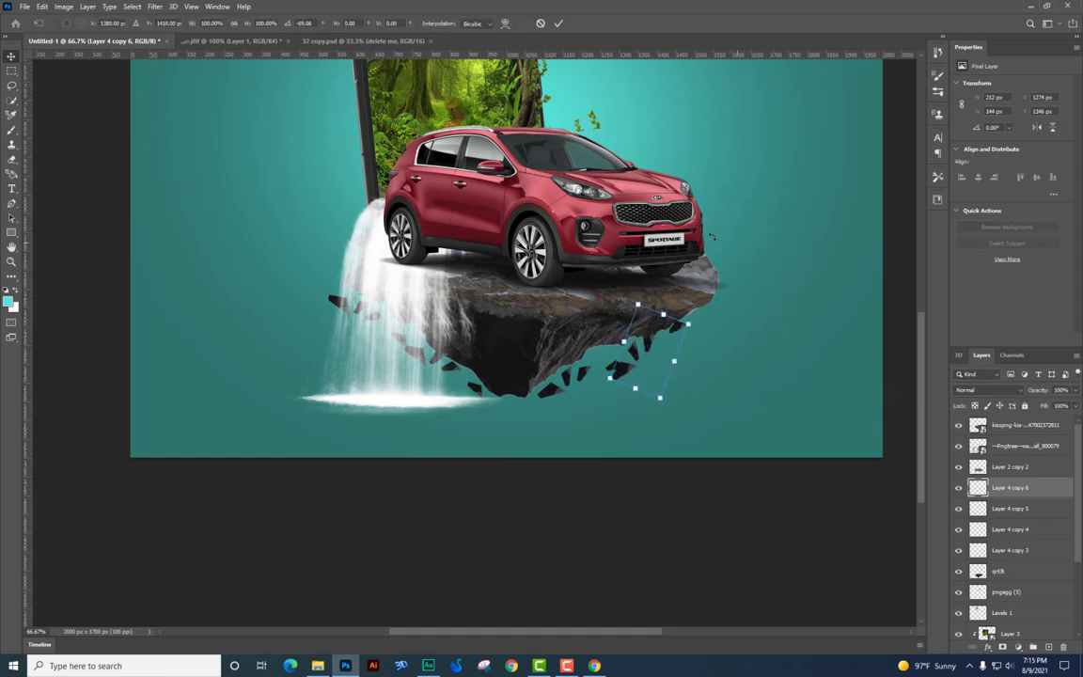
{"action": "key", "text": "Return"}
{"action": "left_click_drag", "start_coordinate": [667, 421], "coordinate": [685, 416]}
{"action": "key", "text": "ctrl+minus"}
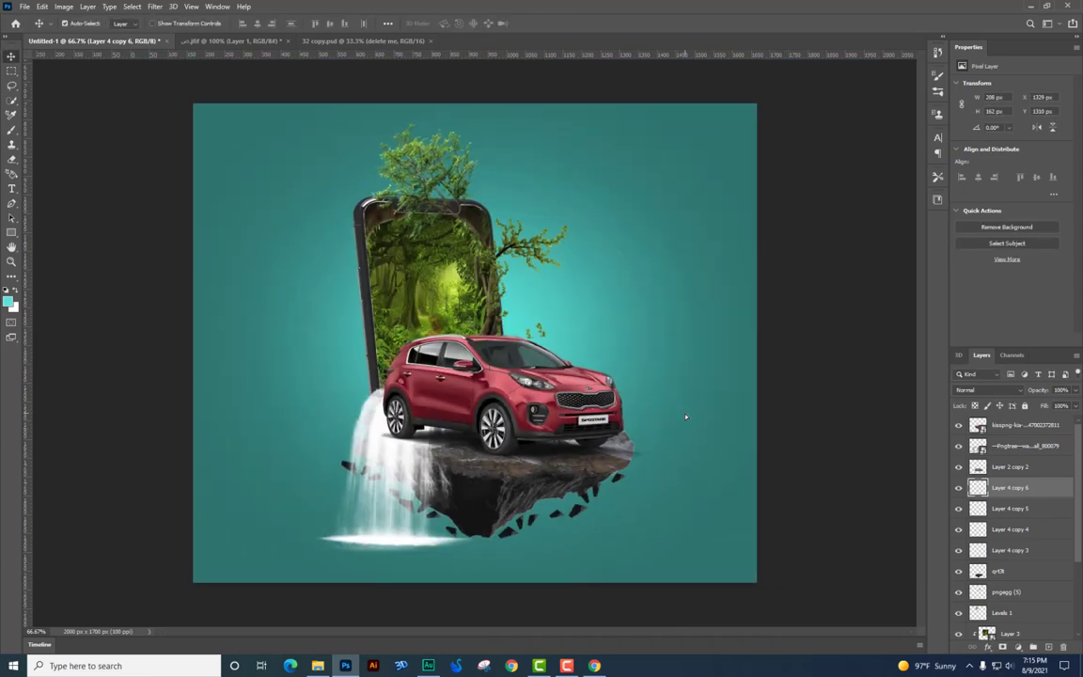
{"action": "key", "text": "ctrl+minus"}
{"action": "key", "text": "ctrl+plus"}
On a new layer above the car, paint a soft orange glow in the middle of the phone's forest scene.
{"action": "left_click", "coordinate": [504, 475], "text": "ctrl"}
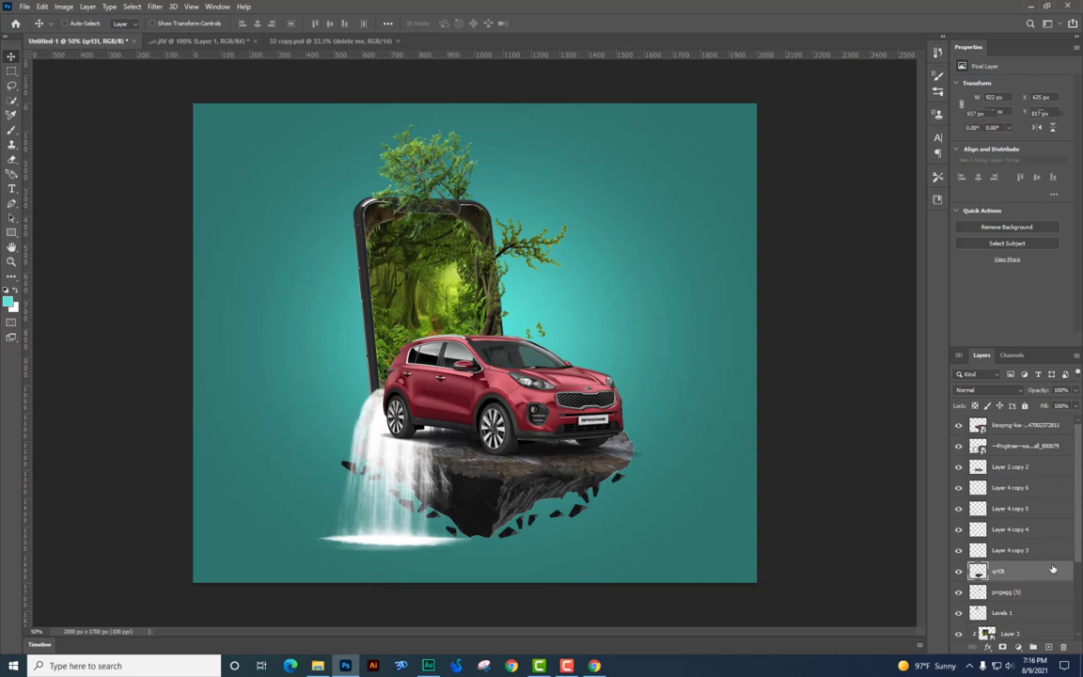
{"action": "left_click", "coordinate": [1031, 425]}
{"action": "left_click", "coordinate": [1048, 648]}
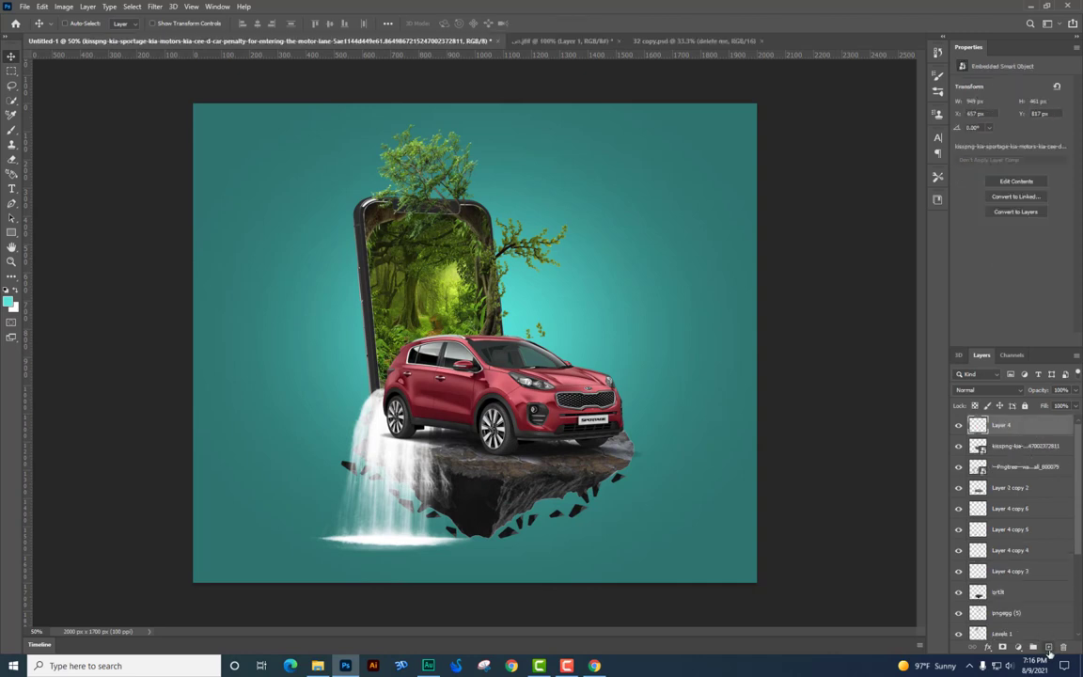
{"action": "left_click", "coordinate": [11, 131]}
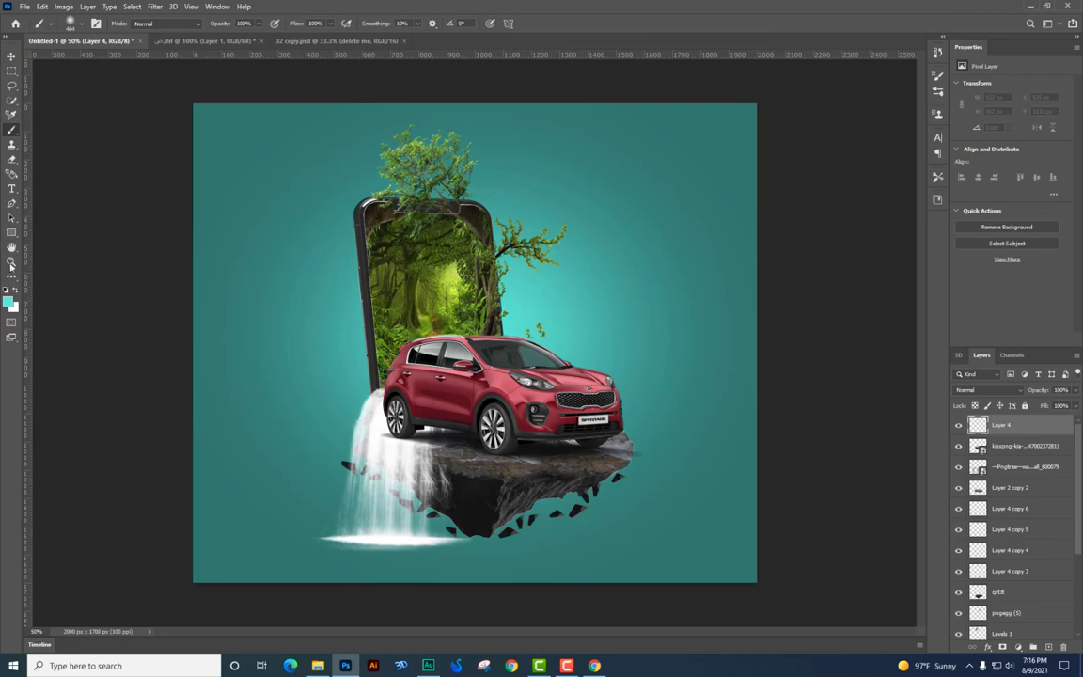
{"action": "left_click", "coordinate": [9, 300]}
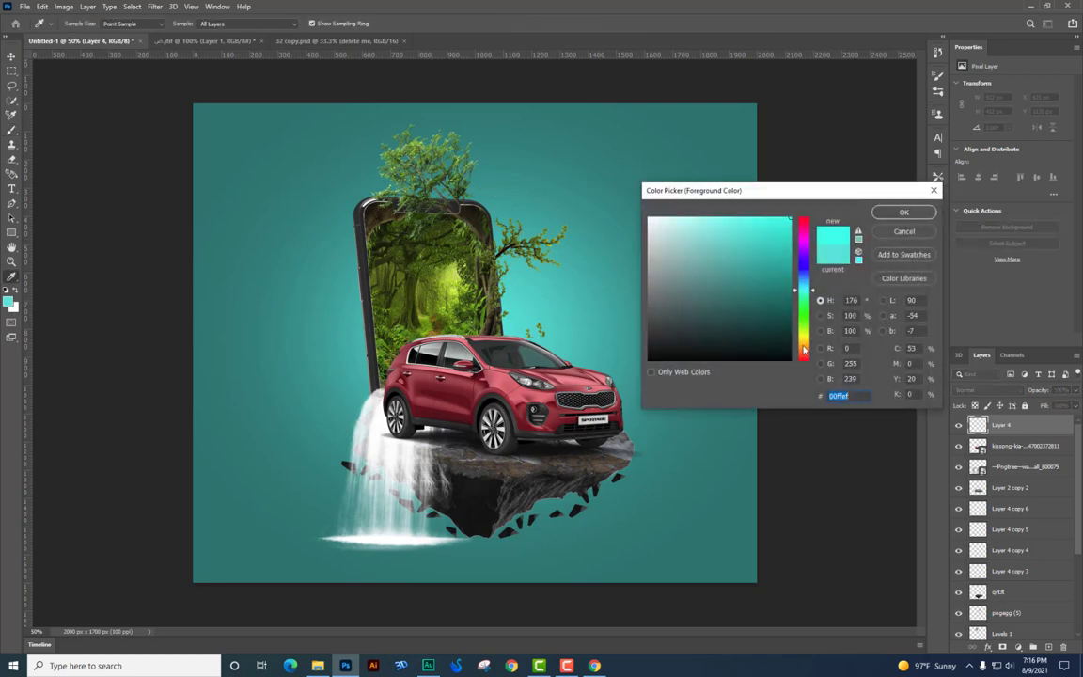
{"action": "left_click", "coordinate": [804, 350]}
{"action": "left_click", "coordinate": [903, 212]}
{"action": "left_click", "coordinate": [434, 282]}
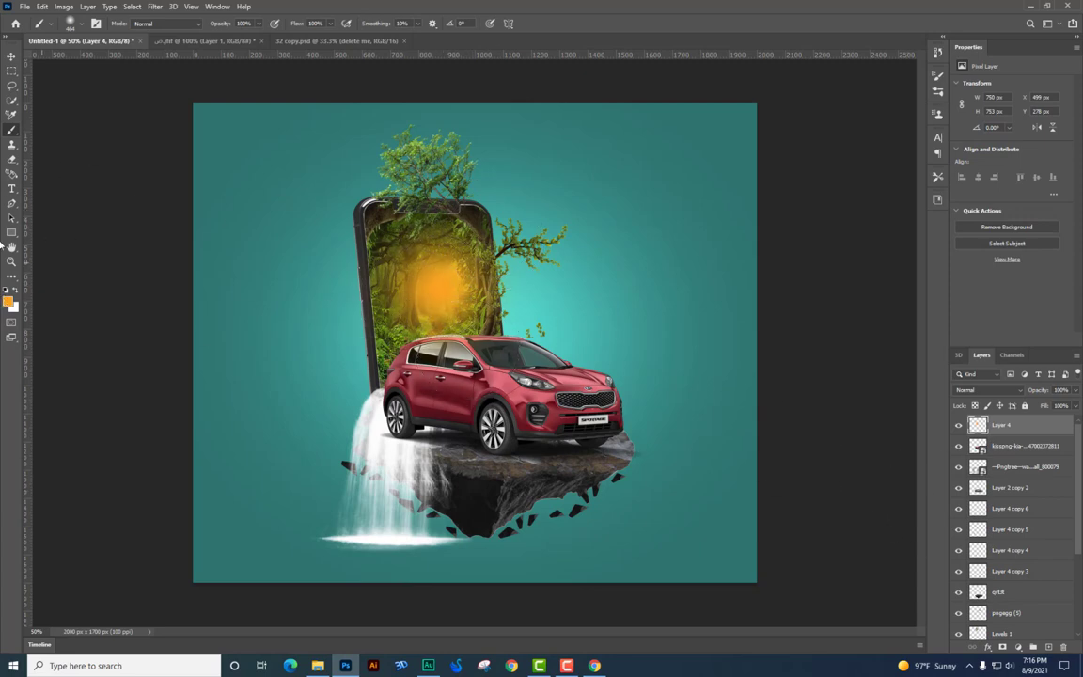
Dab a smaller pale cream #ffedce light in the orange glow's center and set the layer's blend mode to Screen.
{"action": "left_click", "coordinate": [8, 302]}
{"action": "left_click", "coordinate": [675, 217]}
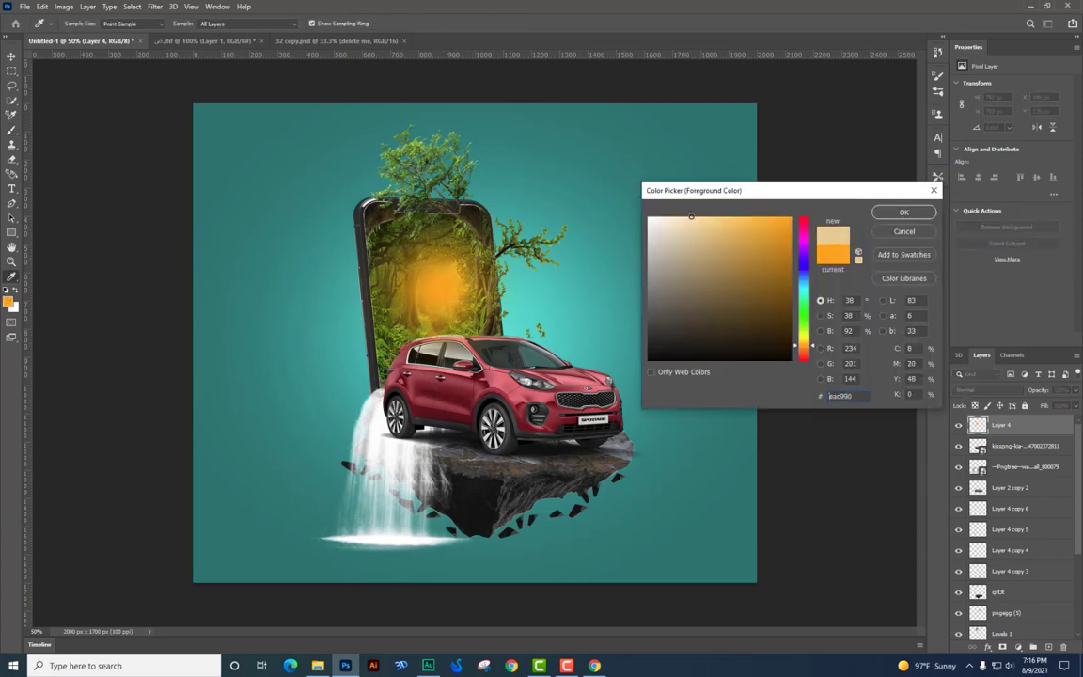
{"action": "left_click", "coordinate": [904, 211]}
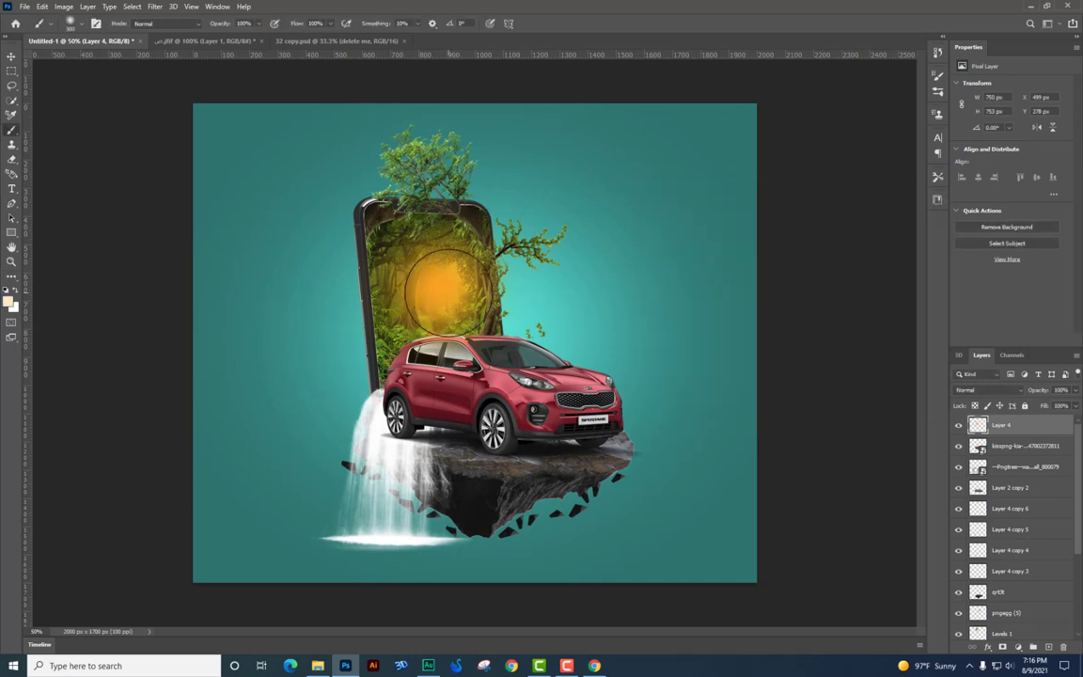
{"action": "left_click", "coordinate": [442, 288]}
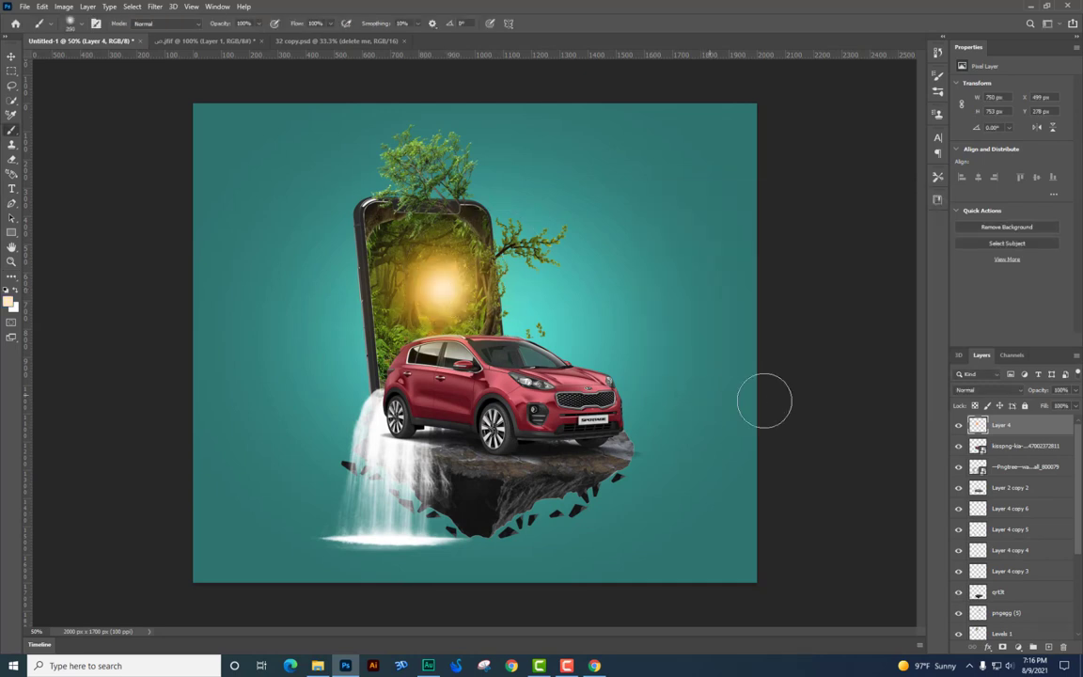
{"action": "left_click", "coordinate": [988, 389]}
{"action": "left_click", "coordinate": [989, 461]}
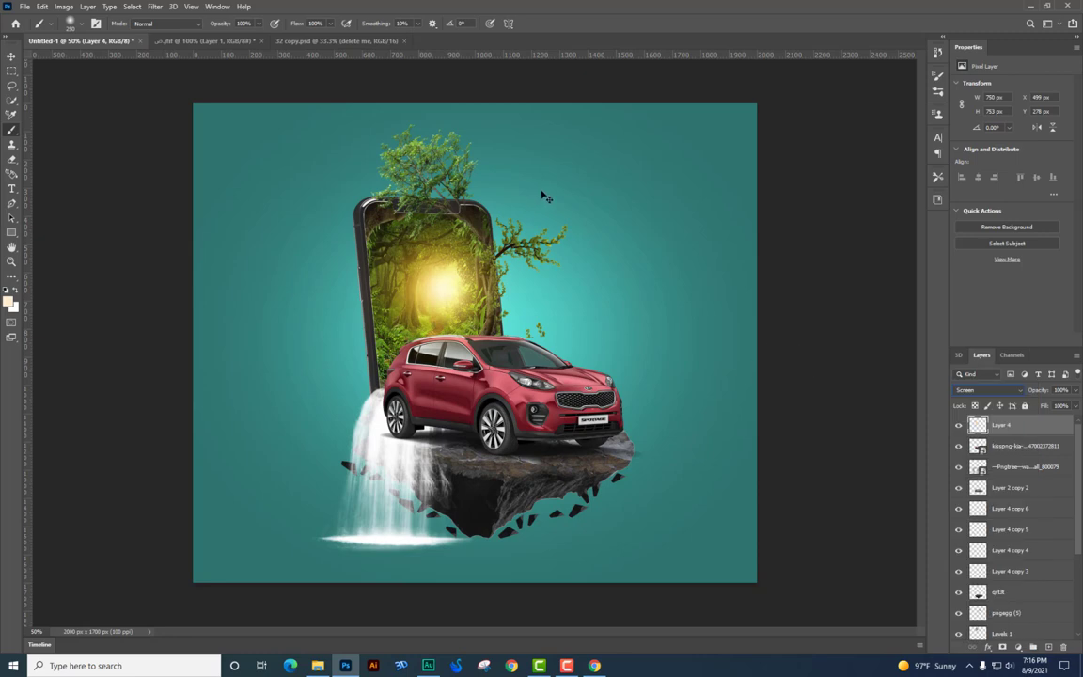
Enlarge the glow to about 1118 × 1065 px, set its opacity to 73% and shift it slightly within the phone.
{"action": "key", "text": "ctrl+t"}
{"action": "left_click_drag", "start_coordinate": [544, 185], "coordinate": [511, 212]}
{"action": "key", "text": "Return"}
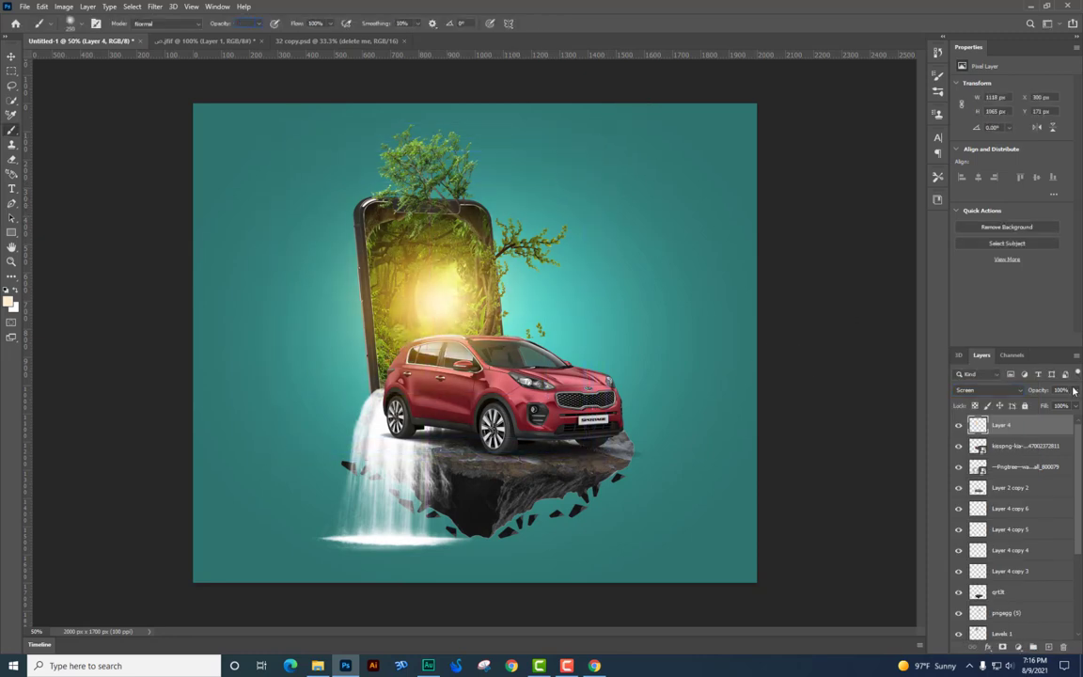
{"action": "left_click_drag", "start_coordinate": [1056, 405], "coordinate": [1062, 405]}
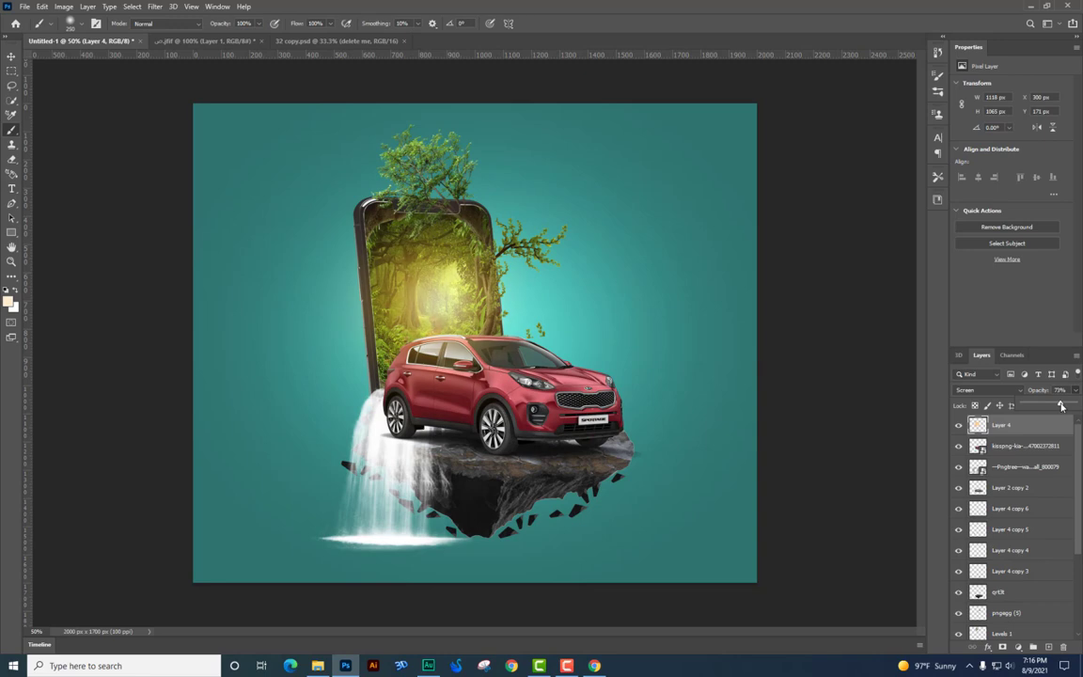
{"action": "left_click", "coordinate": [12, 60]}
{"action": "left_click_drag", "start_coordinate": [461, 313], "coordinate": [482, 306]}
Move all layers from the phone glow to the teal background glow slightly left and down, and select the teal glow layer.
{"action": "scroll", "coordinate": [1006, 479], "scroll_direction": "down", "scroll_amount": 3}
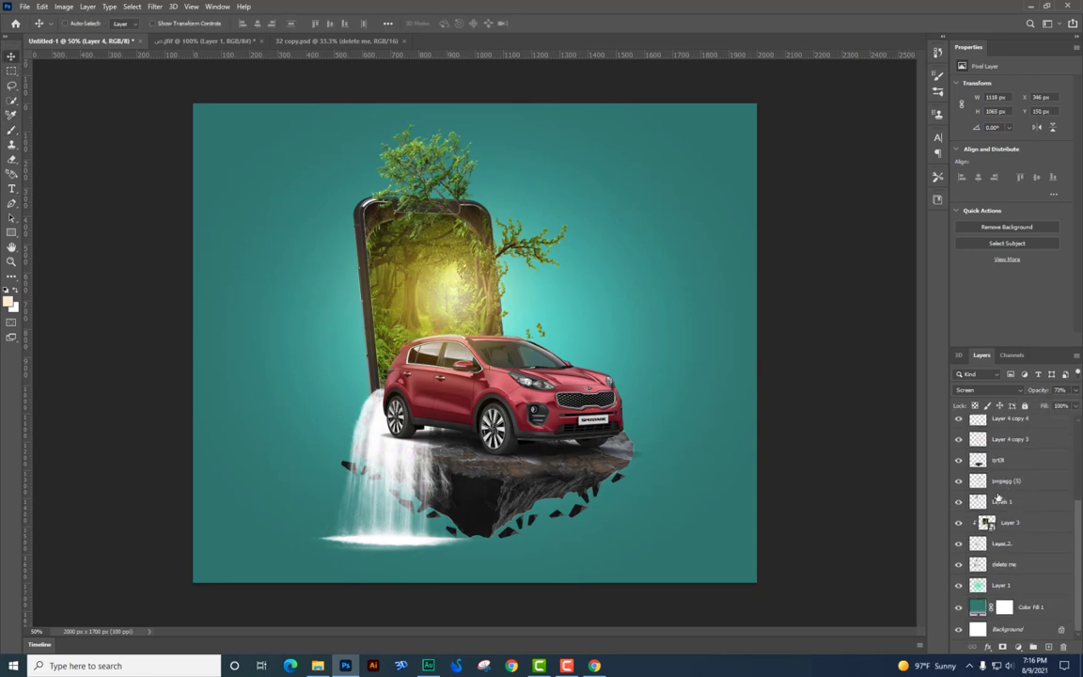
{"action": "left_click", "coordinate": [1004, 584], "text": "shift"}
{"action": "left_click_drag", "start_coordinate": [623, 479], "coordinate": [595, 485]}
{"action": "right_click", "coordinate": [621, 319]}
{"action": "left_click", "coordinate": [630, 323]}
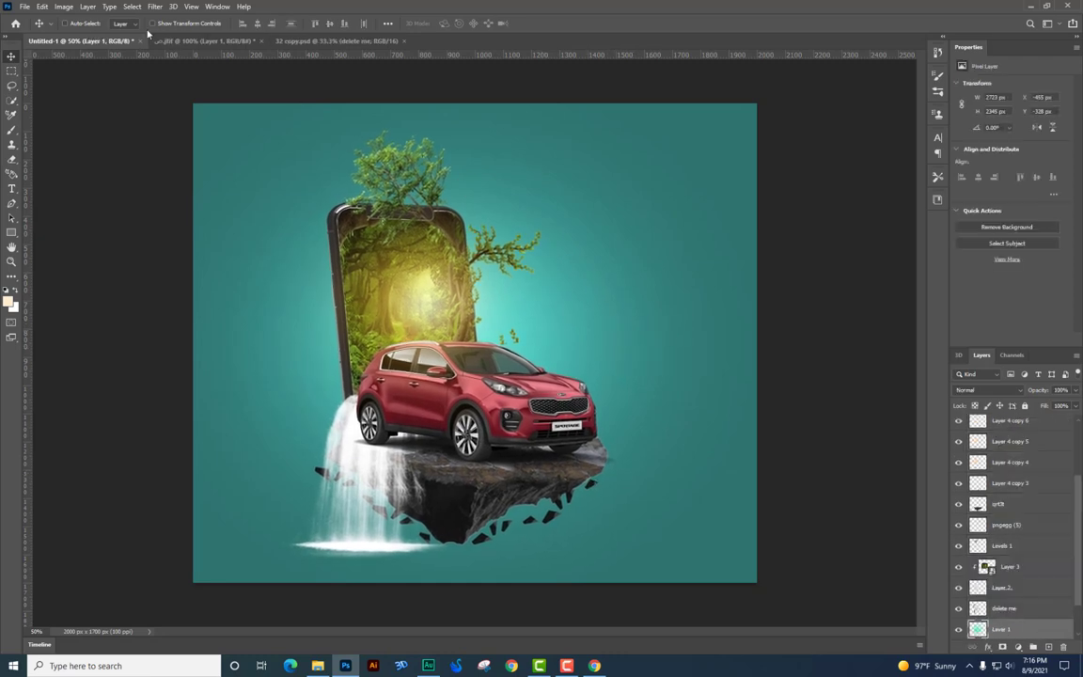
Create a new 50 × 50 cm RGB document at 72 pixels/inch with a white background.
{"action": "left_click", "coordinate": [11, 7]}
{"action": "left_click", "coordinate": [29, 16]}
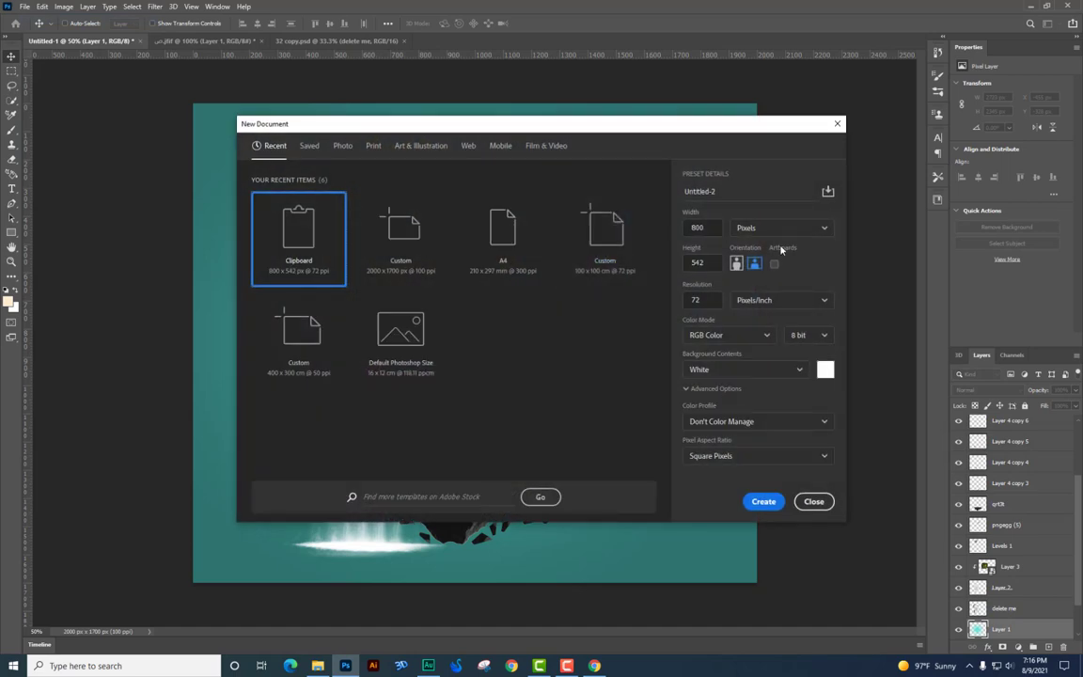
{"action": "left_click", "coordinate": [766, 227]}
{"action": "left_click", "coordinate": [769, 284]}
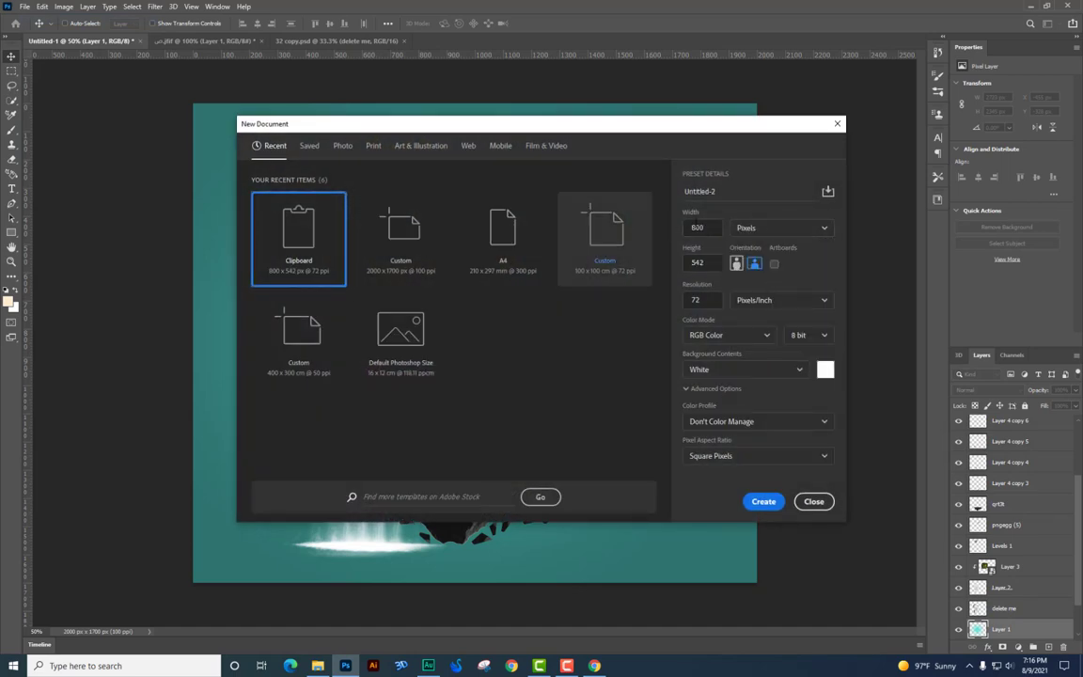
{"action": "left_click", "coordinate": [763, 227]}
{"action": "key", "text": "Down"}
{"action": "key", "text": "Down"}
{"action": "key", "text": "Return"}
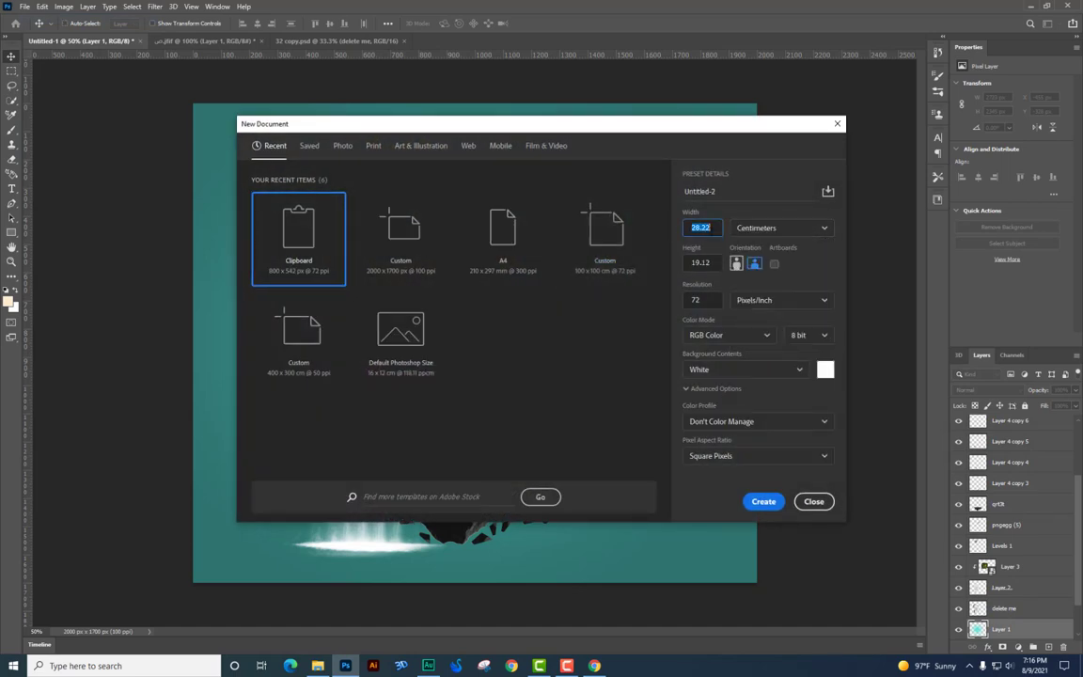
{"action": "key", "text": "Tab"}
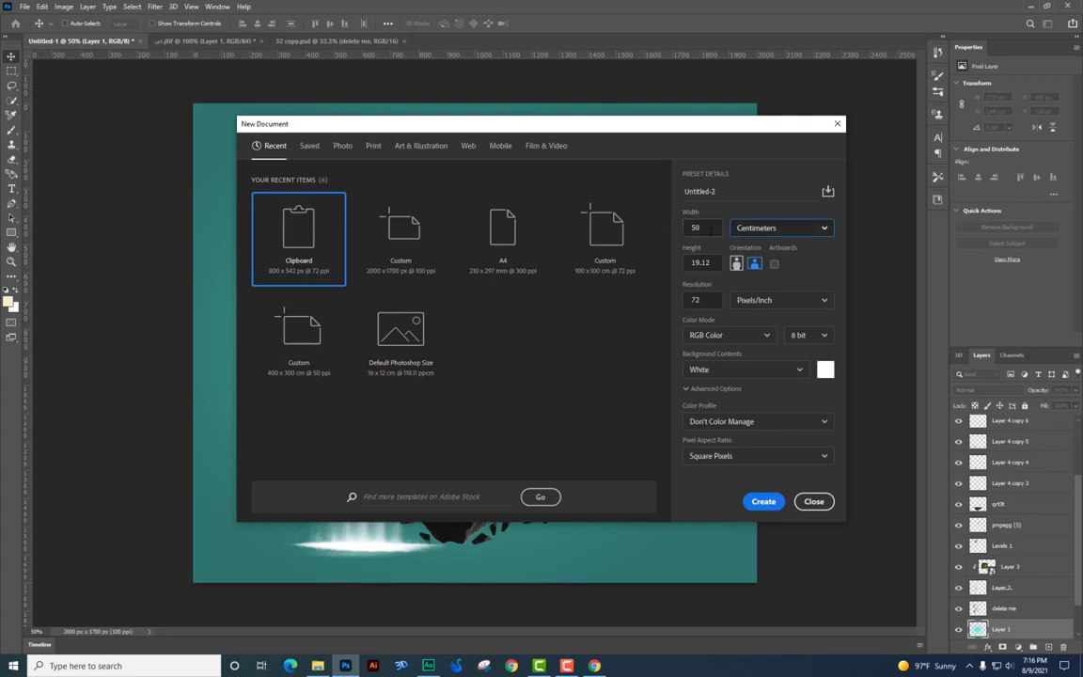
{"action": "key", "text": "Tab"}
{"action": "type", "text": "50"}
{"action": "key", "text": "Return"}
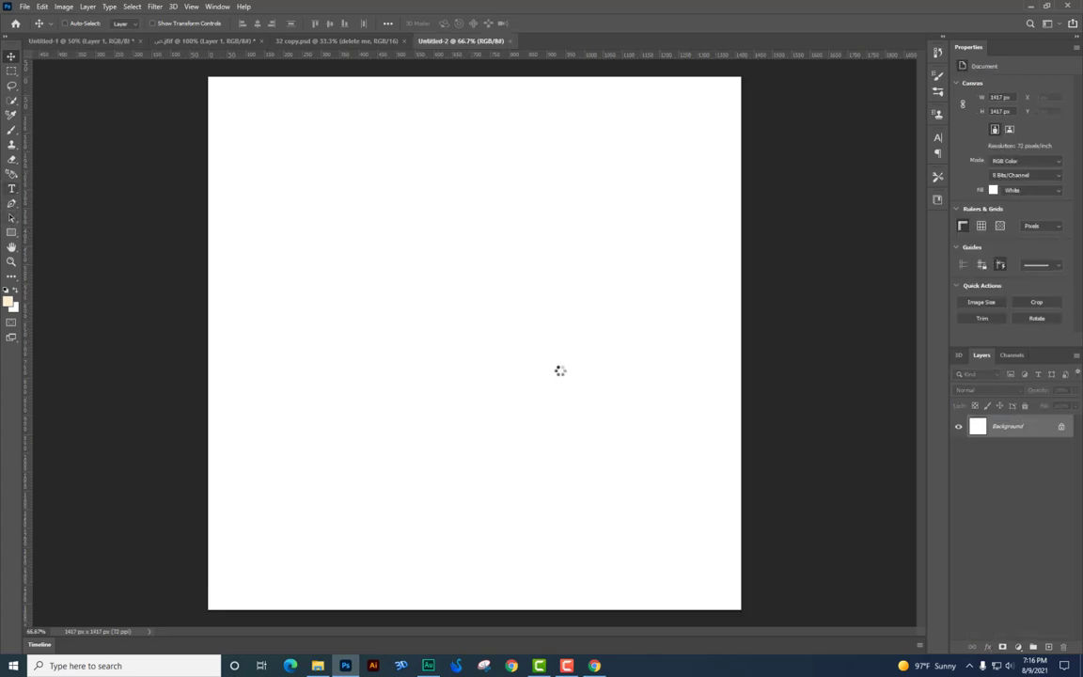
Add the word "عيش" in black on the new canvas and scale it up to about 264 pt.
{"action": "key", "text": "t"}
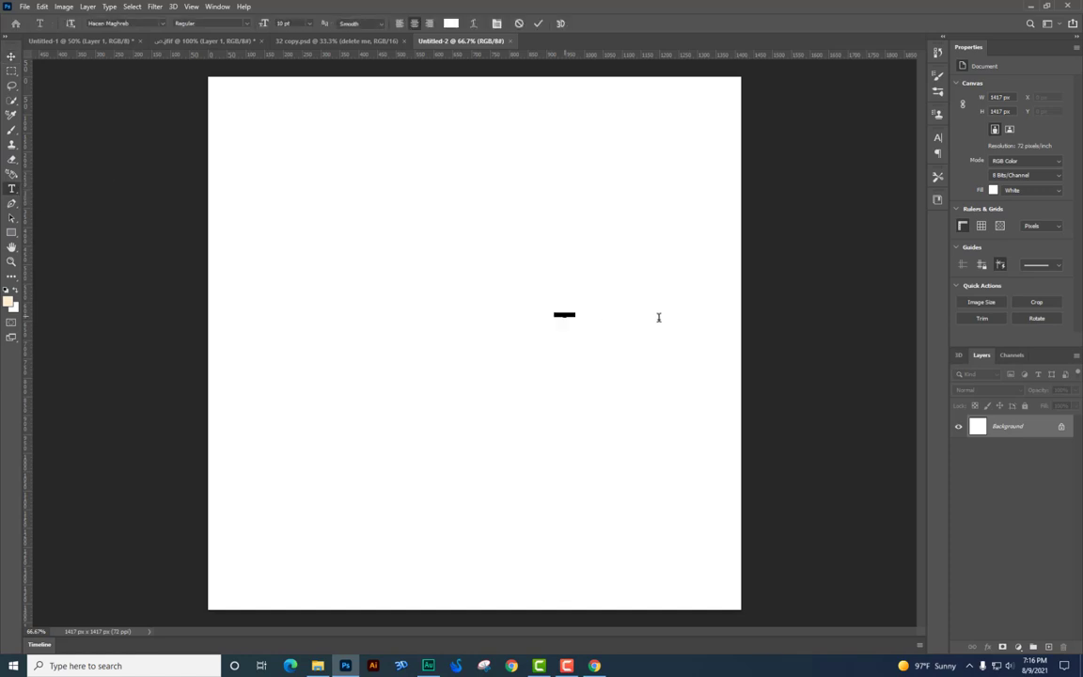
{"action": "left_click", "coordinate": [658, 317]}
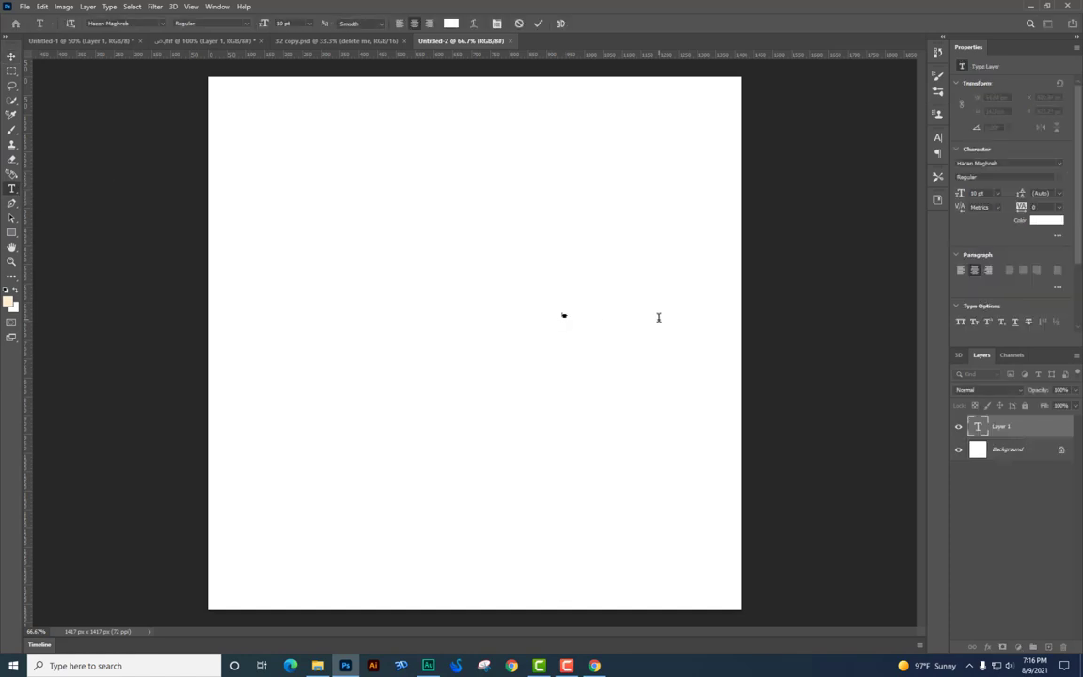
{"action": "left_click", "coordinate": [11, 305]}
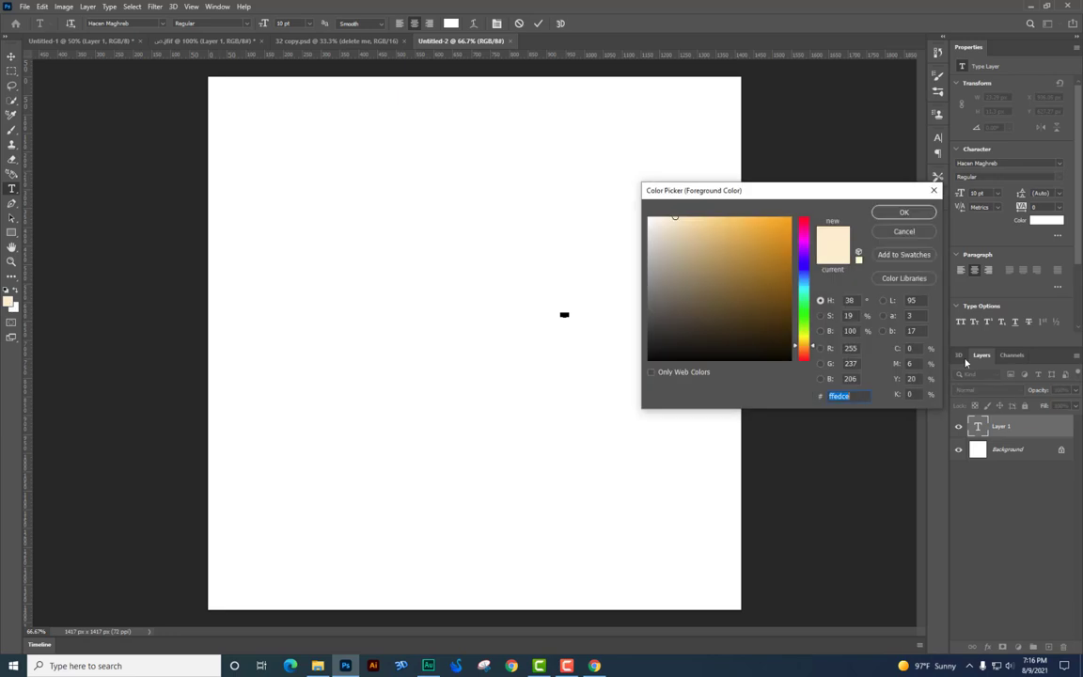
{"action": "left_click_drag", "start_coordinate": [854, 521], "coordinate": [854, 520]}
{"action": "key", "text": "Return"}
{"action": "left_click", "coordinate": [11, 56]}
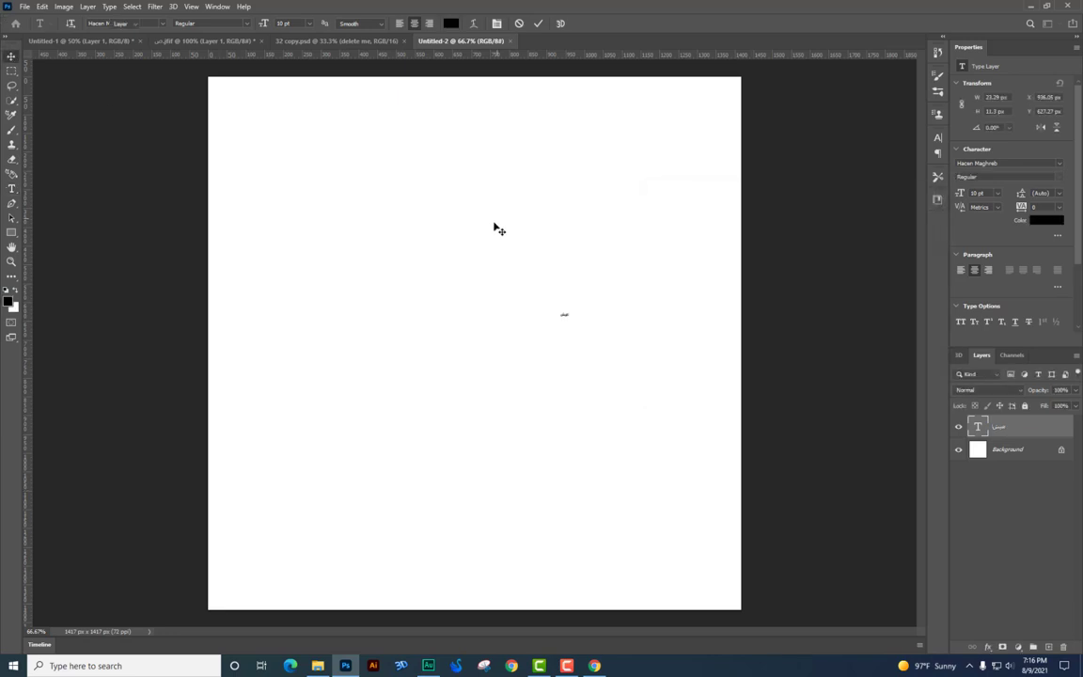
{"action": "key", "text": "ctrl+t"}
{"action": "left_click_drag", "start_coordinate": [629, 299], "coordinate": [680, 260]}
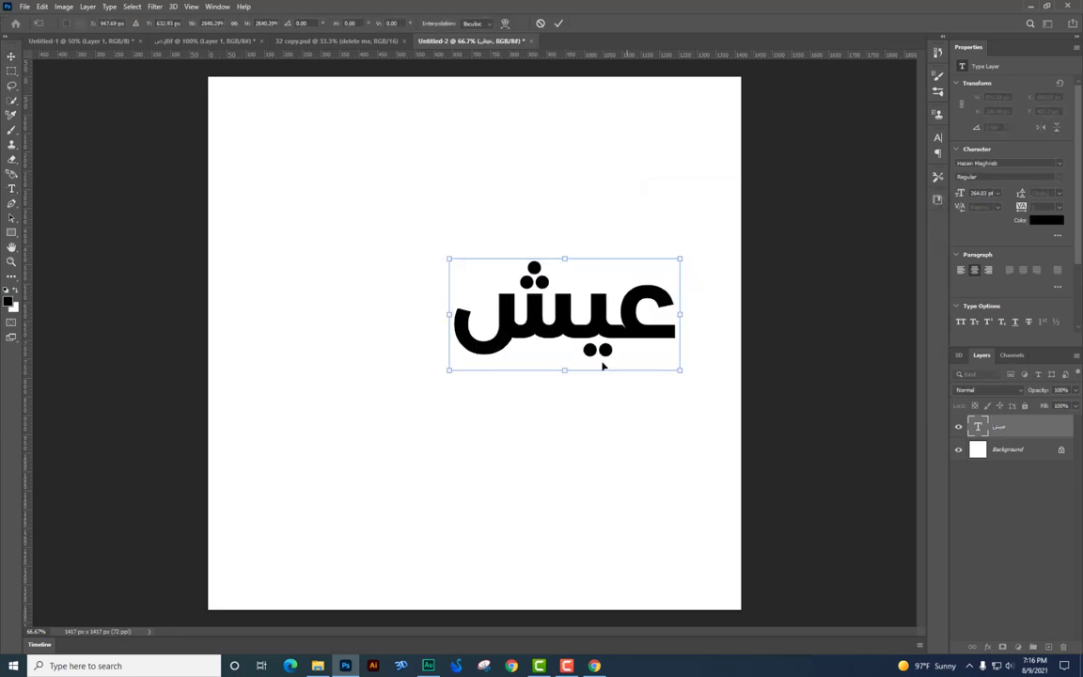
{"action": "key", "text": "Return"}
Change the font of the word "عيش" to DG Ghayaty Bold.
{"action": "double_click", "coordinate": [602, 329]}
{"action": "key", "text": "ctrl+a"}
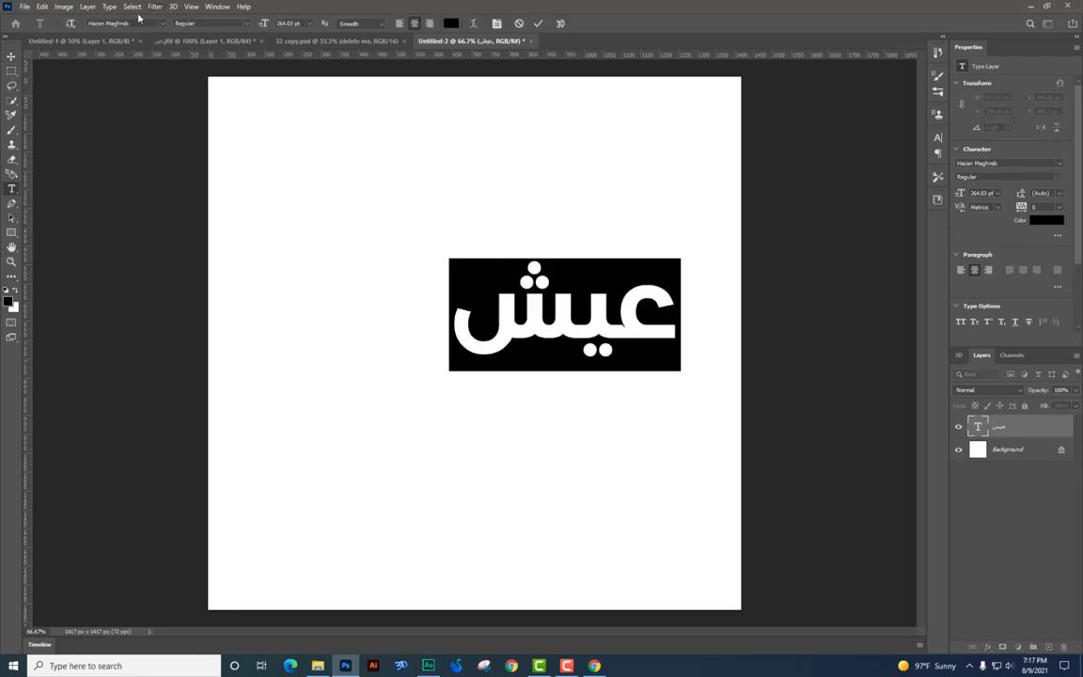
{"action": "type", "text": "DG Ghayaty"}
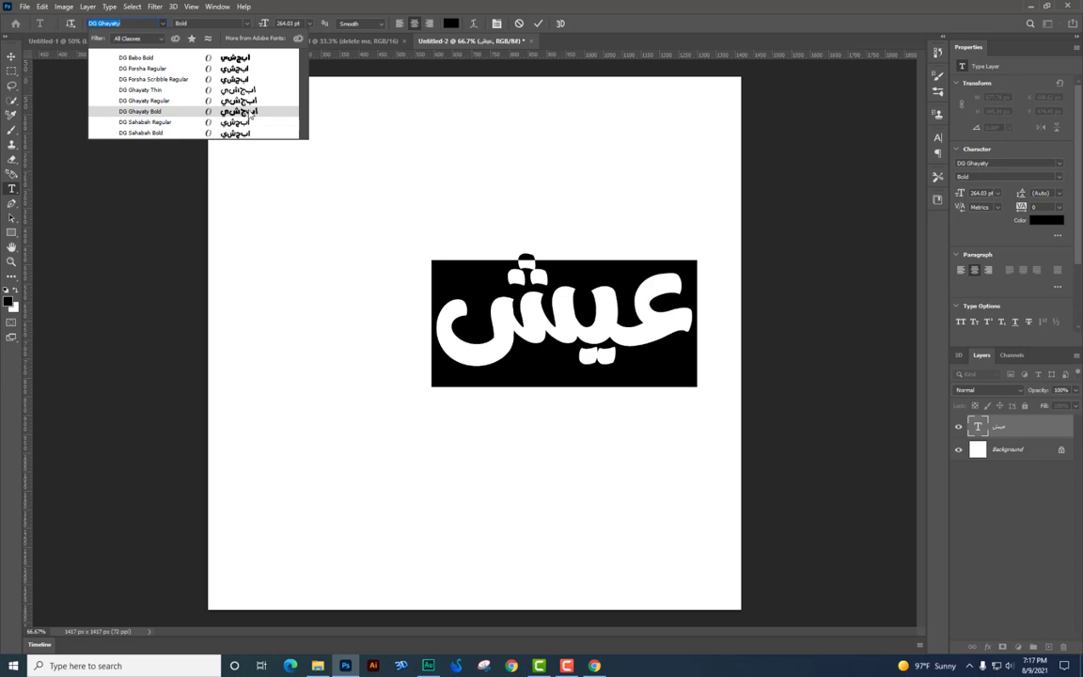
{"action": "left_click", "coordinate": [249, 113]}
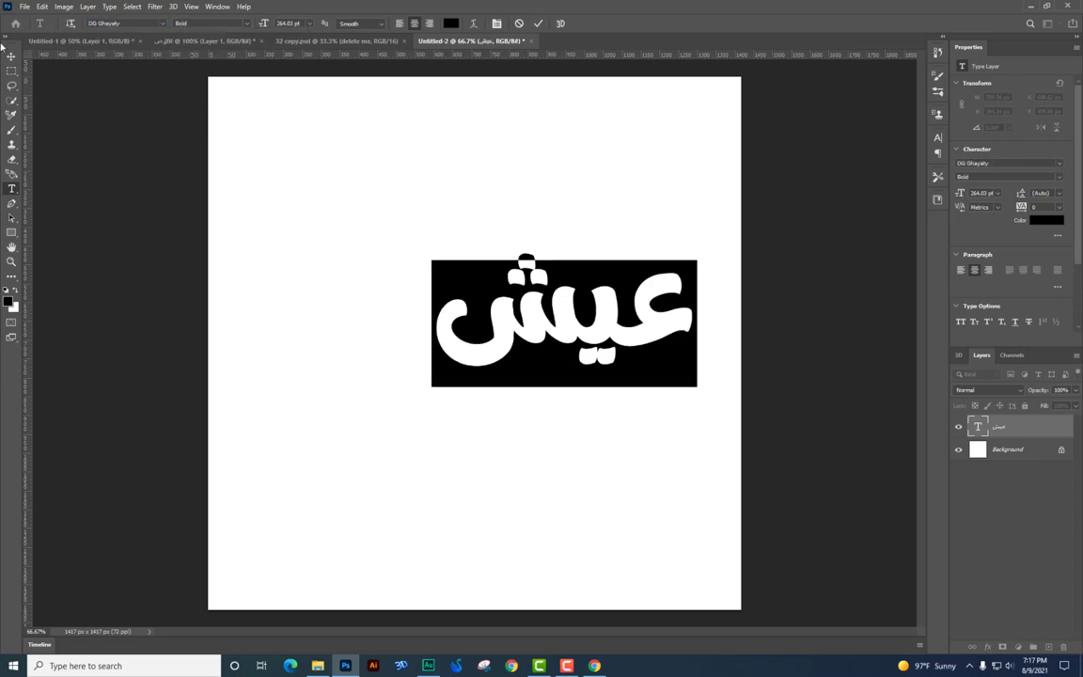
{"action": "left_click", "coordinate": [11, 57]}
Move "عيش" up on the canvas, duplicate it below and replace the copy's text with "المغامرة".
{"action": "left_click_drag", "start_coordinate": [641, 278], "coordinate": [649, 269]}
{"action": "left_click_drag", "start_coordinate": [594, 230], "coordinate": [575, 375]}
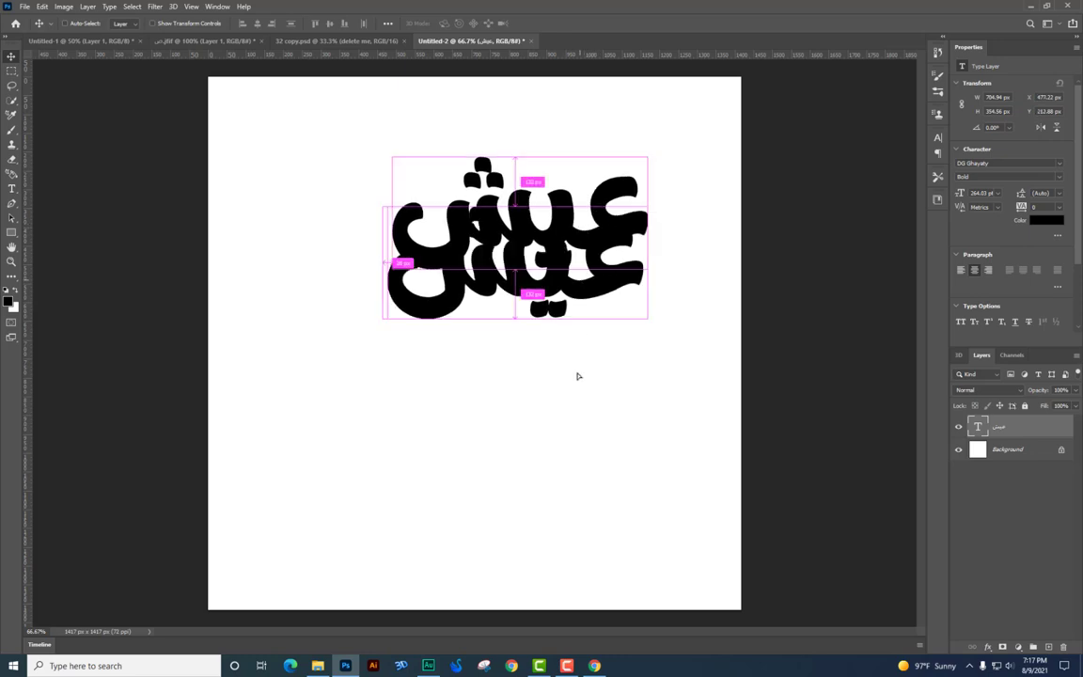
{"action": "double_click", "coordinate": [575, 375]}
{"action": "type", "text": "hglyh"}
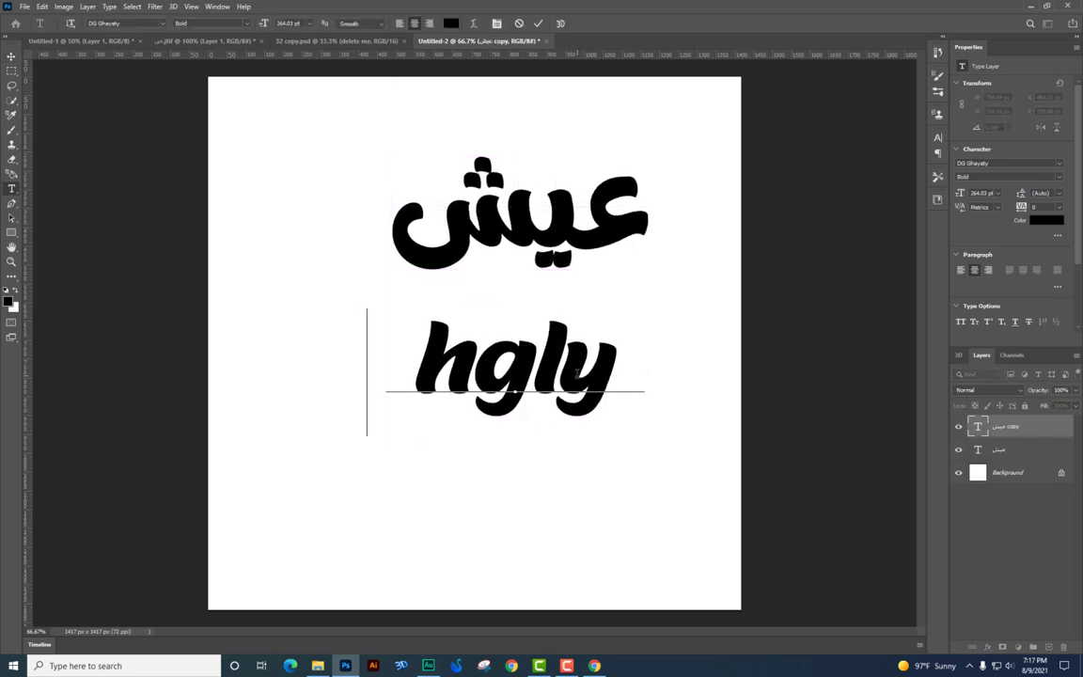
{"action": "key", "text": "ctrl+a"}
{"action": "key", "text": "alt+shift"}
{"action": "type", "text": "المغام"}
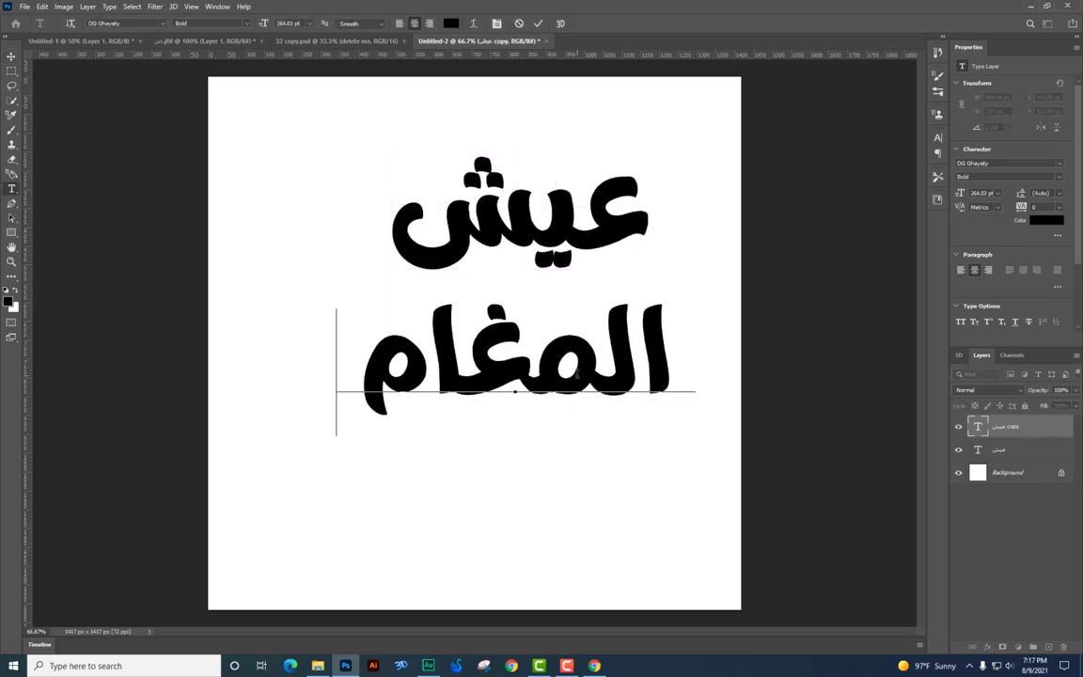
{"action": "type", "text": "رة"}
{"action": "left_click", "coordinate": [10, 57]}
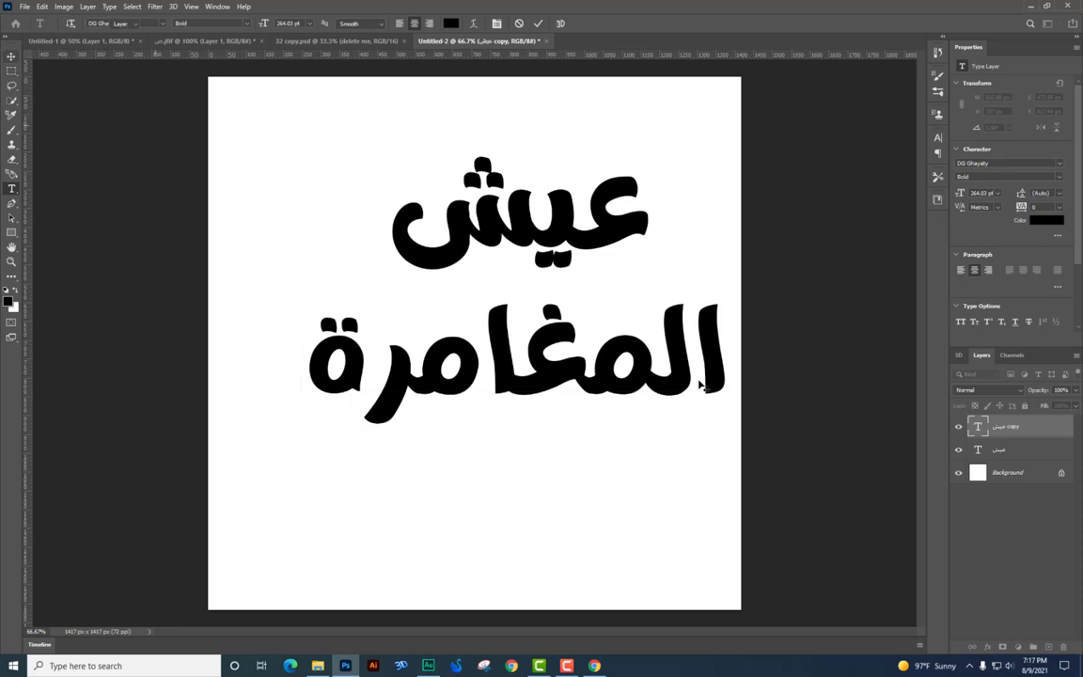
Move "المغامرة" to the canvas's upper left above "عيش" and place a copy of "عيش" in the empty area below.
{"action": "left_click_drag", "start_coordinate": [687, 434], "coordinate": [581, 411]}
{"action": "right_click", "coordinate": [600, 237]}
{"action": "left_click", "coordinate": [603, 242]}
{"action": "right_click", "coordinate": [580, 235]}
{"action": "left_click", "coordinate": [596, 251]}
{"action": "right_click", "coordinate": [597, 240]}
{"action": "left_click", "coordinate": [605, 245]}
Replace the text of the lower "عيش" copy with a lowercase "c", trying other characters first.
{"action": "double_click", "coordinate": [580, 410]}
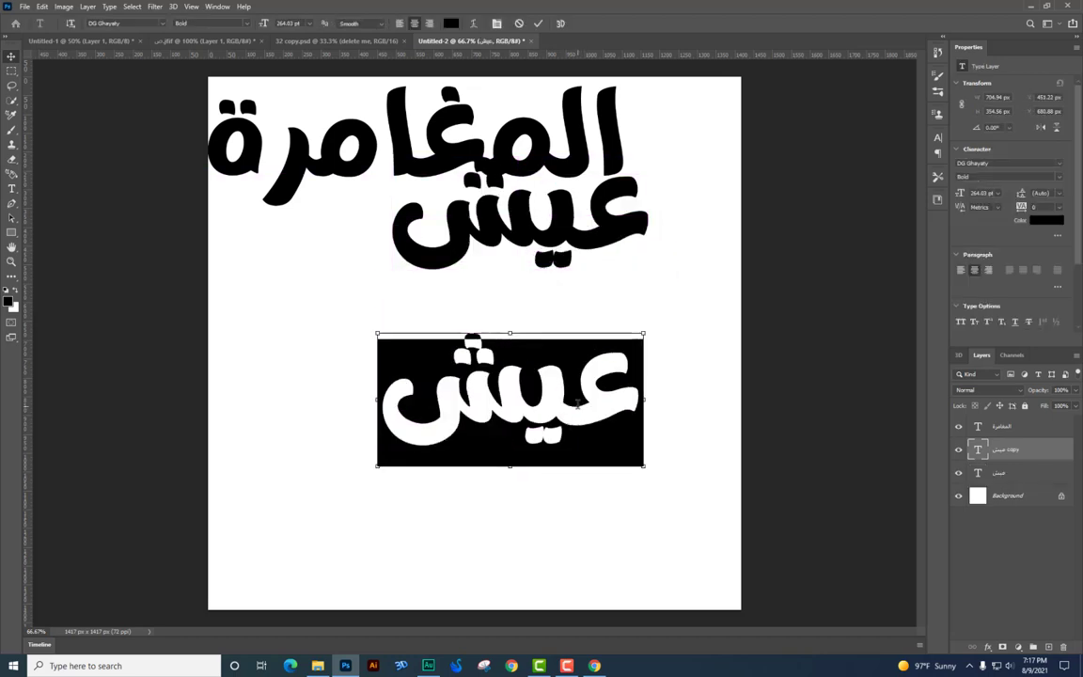
{"action": "type", "text": "ؤ"}
{"action": "key", "text": "BackSpace"}
{"action": "type", "text": "ء"}
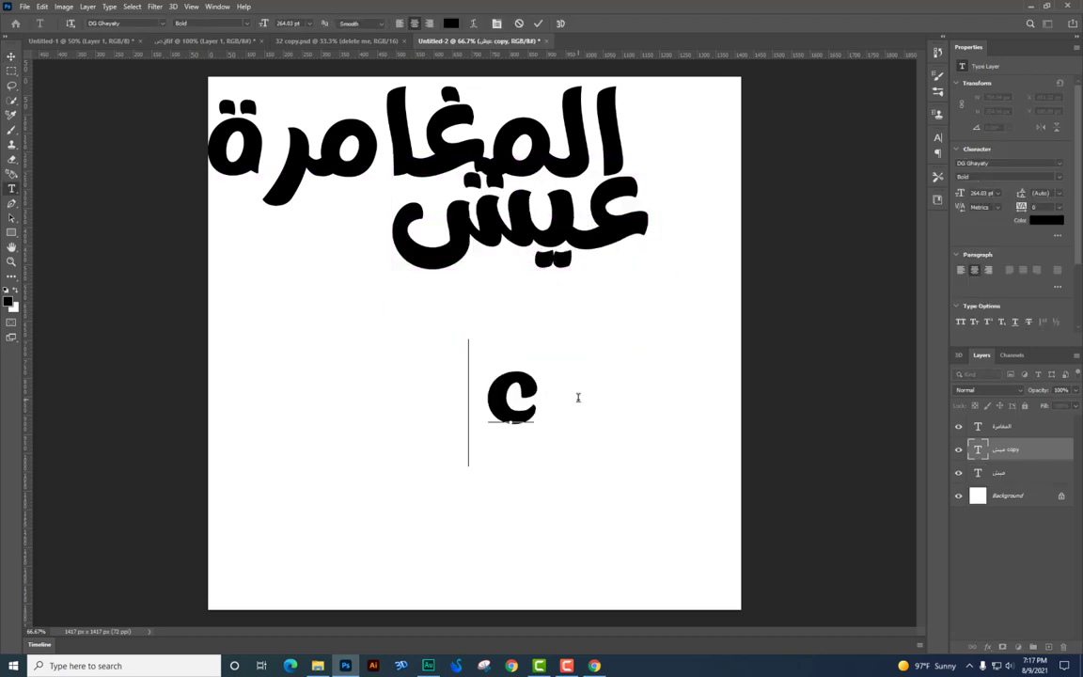
{"action": "key", "text": "BackSpace"}
{"action": "type", "text": "C"}
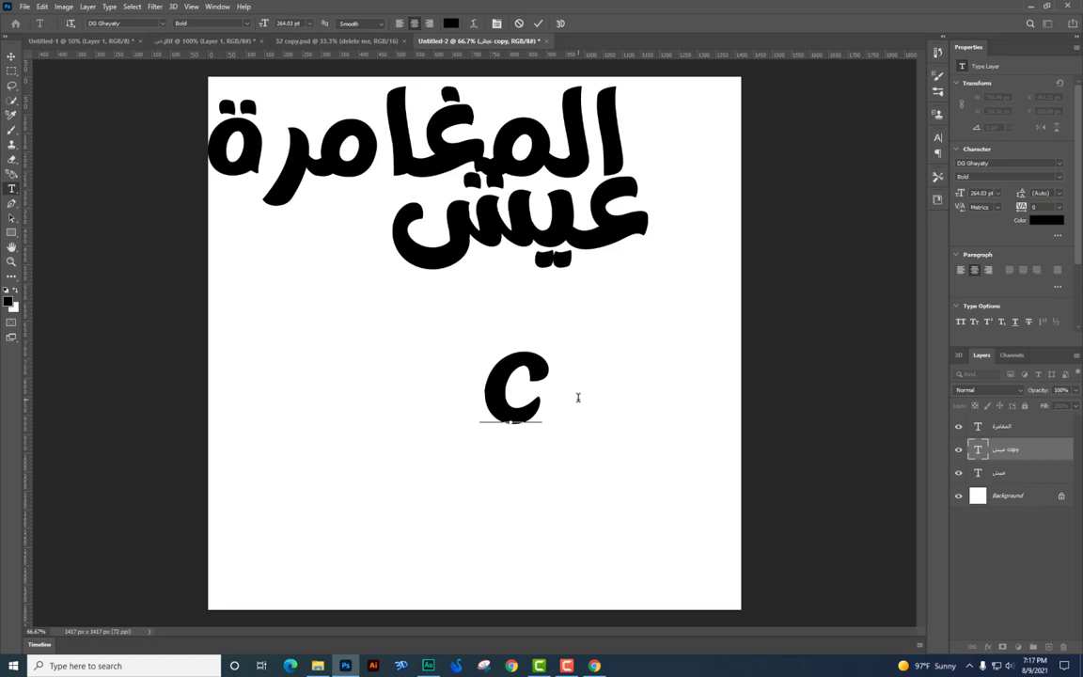
{"action": "key", "text": "BackSpace"}
{"action": "type", "text": "c"}
{"action": "key", "text": "ctrl+Return"}
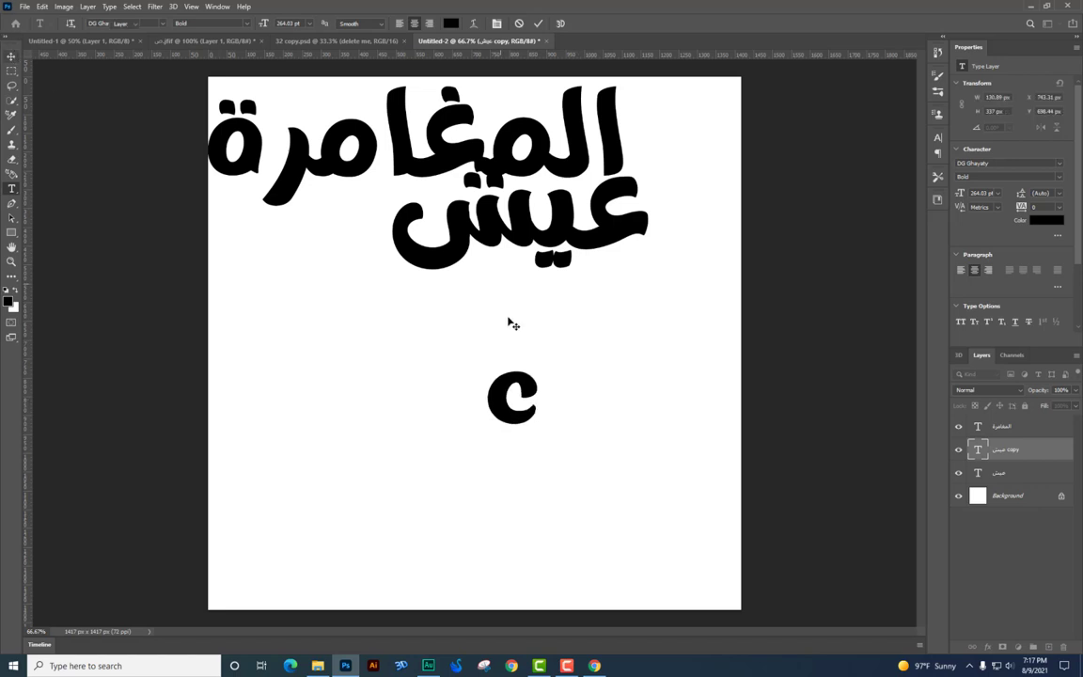
Enlarge the "c" to about 434 pt, place it at about X 844 px, Y 509 px, and duplicate it to the lower left.
{"action": "key", "text": "ctrl+t"}
{"action": "left_click_drag", "start_coordinate": [537, 341], "coordinate": [595, 346]}
{"action": "key", "text": "Return"}
{"action": "key", "text": "ctrl+plus"}
{"action": "left_click_drag", "start_coordinate": [584, 376], "coordinate": [664, 326]}
{"action": "left_click_drag", "start_coordinate": [655, 379], "coordinate": [416, 442]}
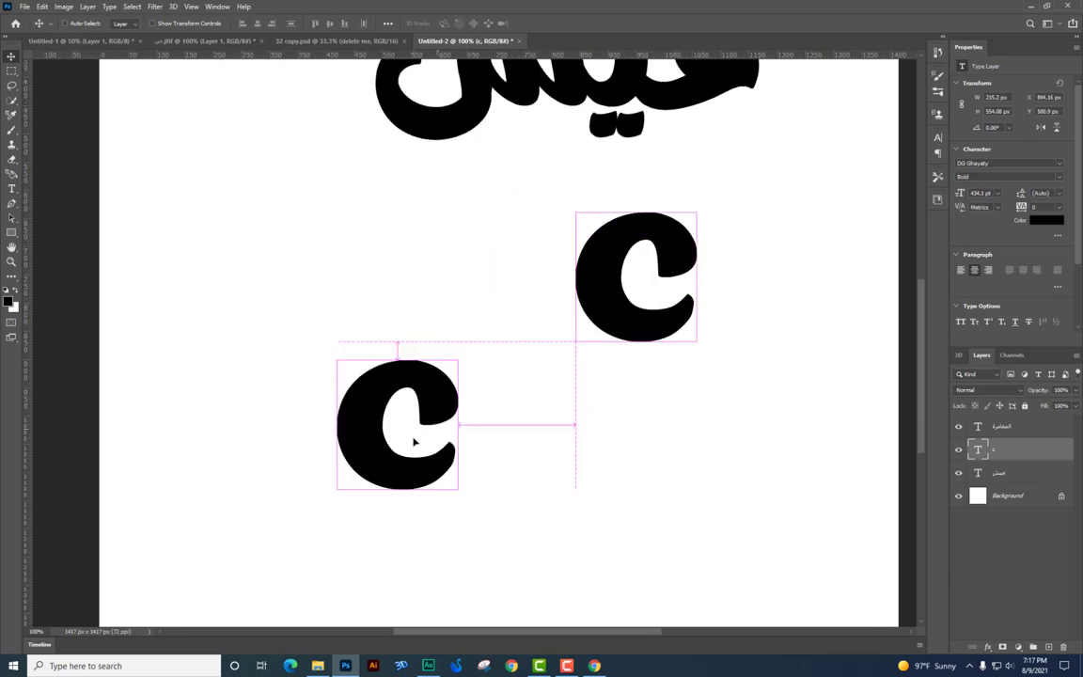
Replace the lower "c" copy's text with a lowercase "g", trying other characters such as "h" first.
{"action": "double_click", "coordinate": [425, 431]}
{"action": "key", "text": "BackSpace"}
{"action": "type", "text": "ز"}
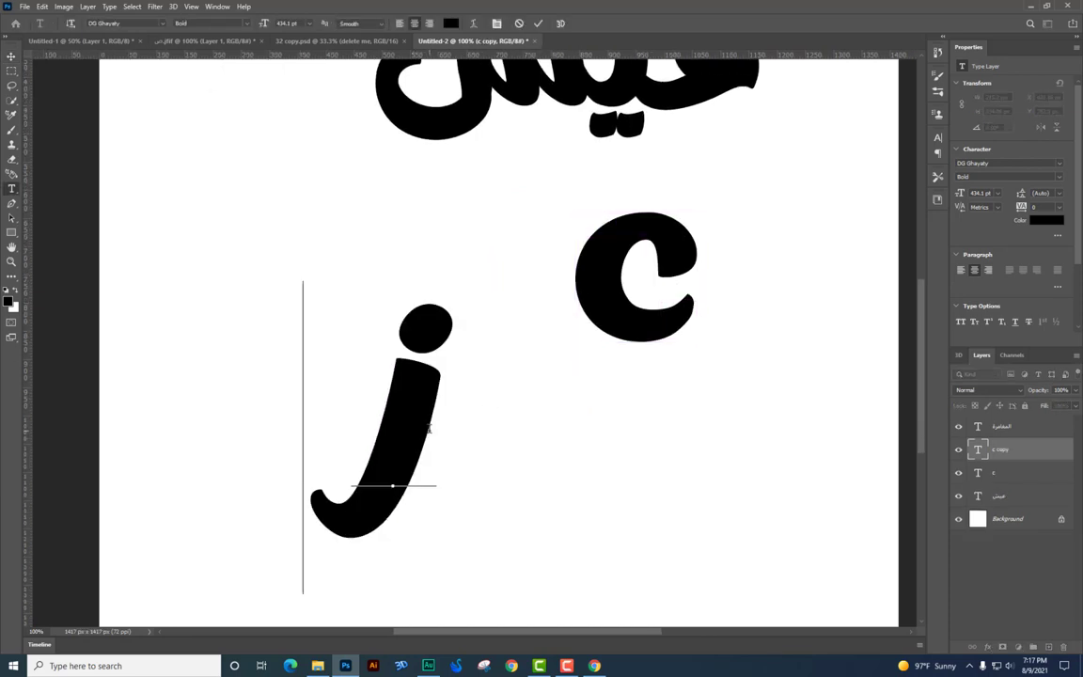
{"action": "key", "text": "BackSpace"}
{"action": "type", "text": "f"}
{"action": "key", "text": "BackSpace"}
{"action": "type", "text": "hg"}
{"action": "key", "text": "BackSpace"}
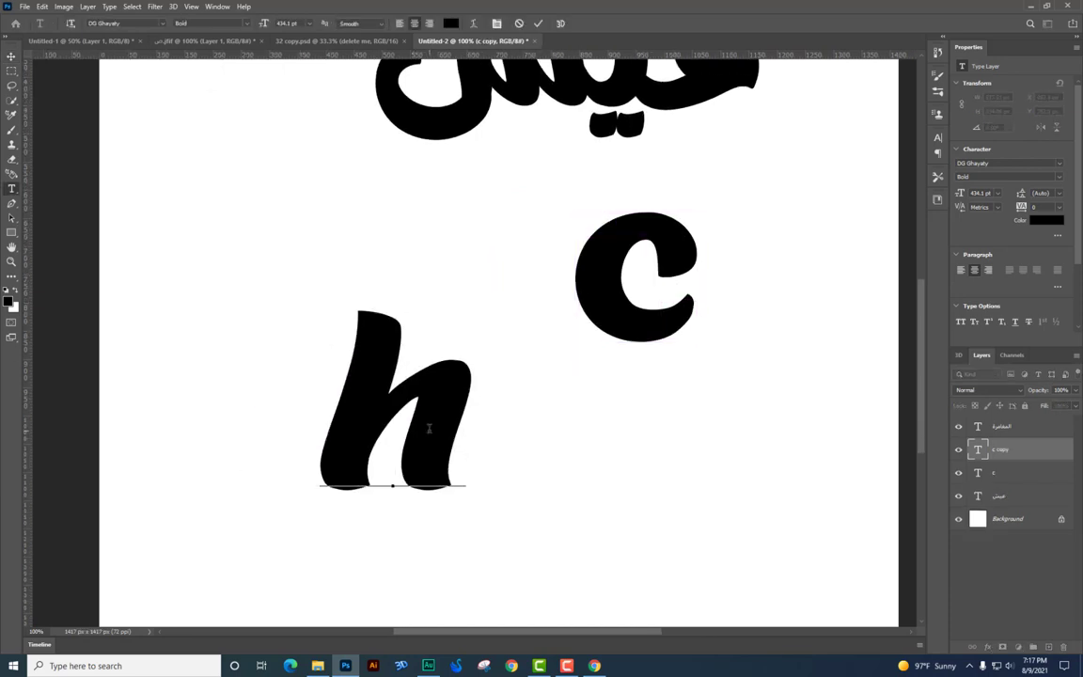
{"action": "key", "text": "BackSpace"}
{"action": "type", "text": "g"}
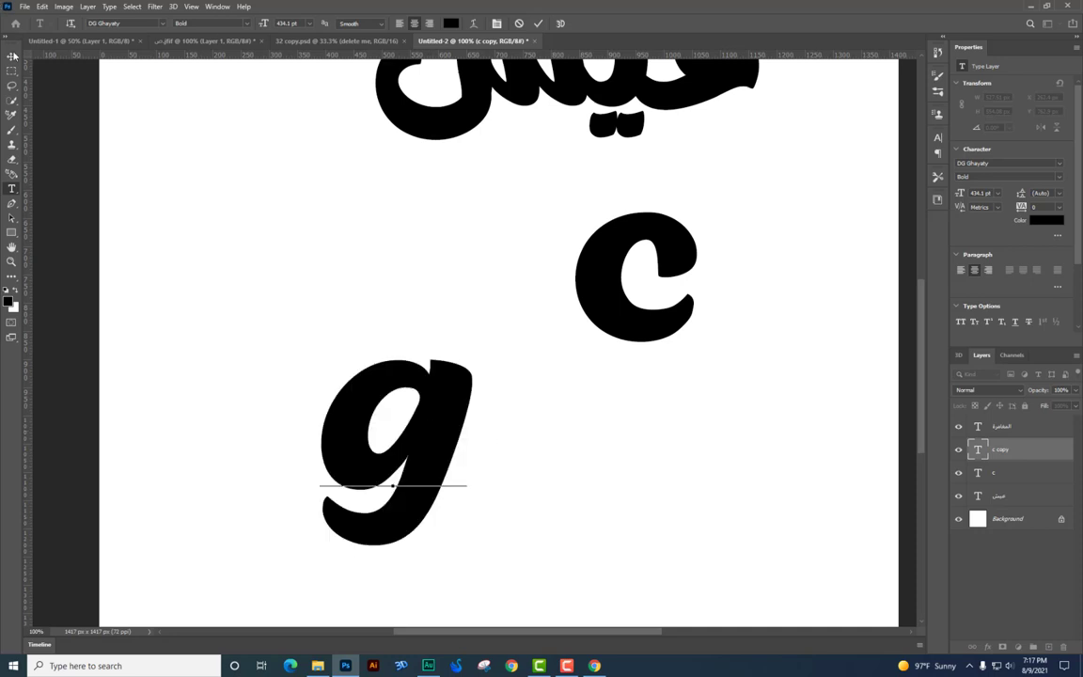
Rotate the "g" to about 44° and place it just left of and slightly below the "c".
{"action": "left_click", "coordinate": [12, 55]}
{"action": "left_click_drag", "start_coordinate": [426, 378], "coordinate": [673, 303]}
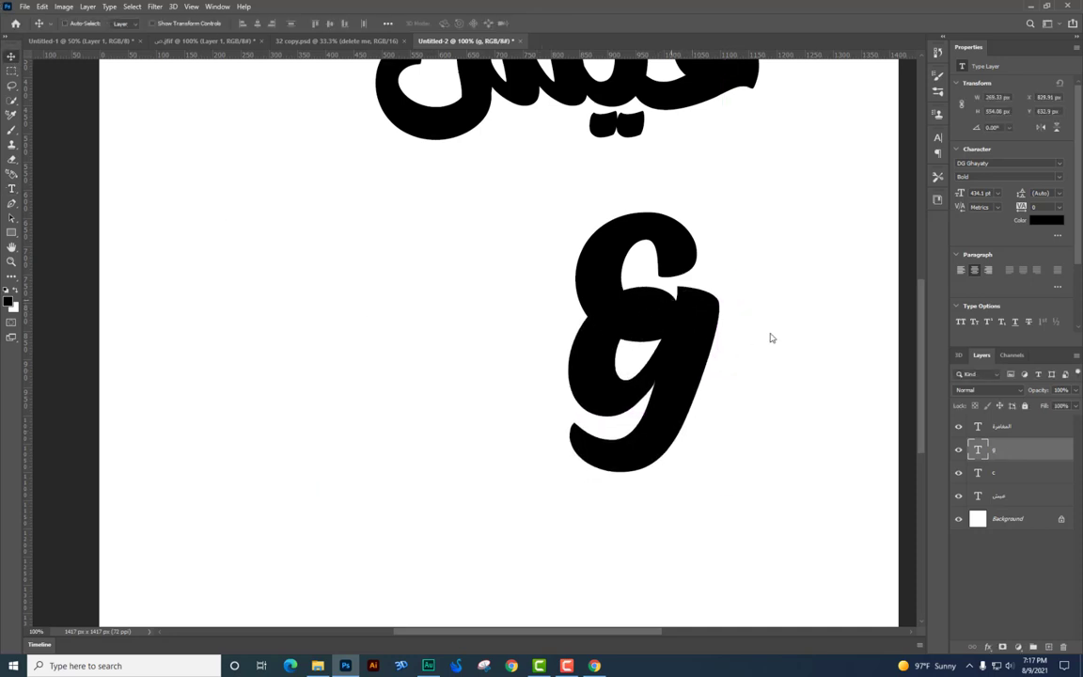
{"action": "key", "text": "ctrl+t"}
{"action": "left_click_drag", "start_coordinate": [775, 376], "coordinate": [715, 448]}
{"action": "left_click_drag", "start_coordinate": [727, 337], "coordinate": [596, 315]}
{"action": "key", "text": "Return"}
Replace the "g" with a capital "U", trying a lowercase "u" first, and shift it away from the "c" toward the lower left.
{"action": "key", "text": "t"}
{"action": "left_click", "coordinate": [533, 352]}
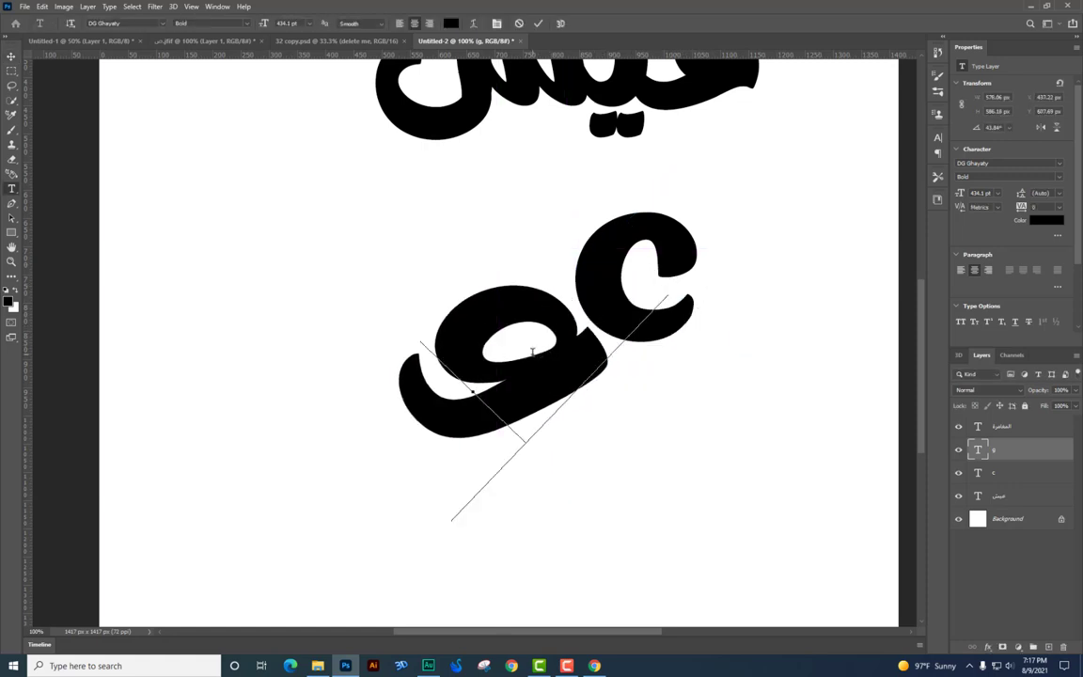
{"action": "key", "text": "ctrl+a"}
{"action": "type", "text": "u"}
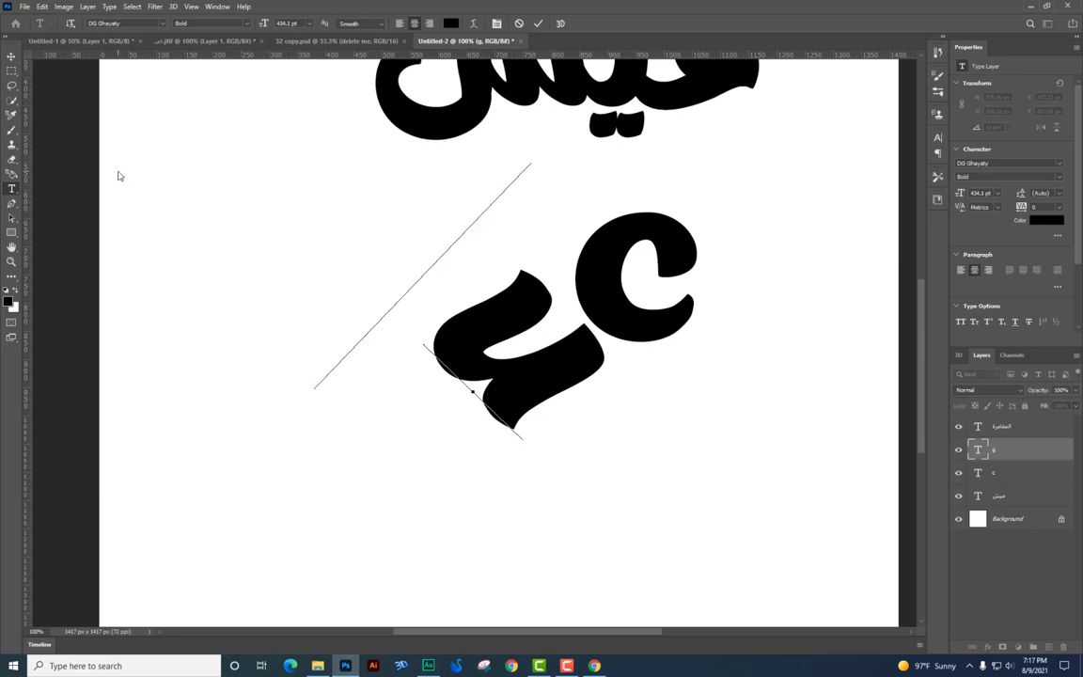
{"action": "key", "text": "BackSpace"}
{"action": "type", "text": "U"}
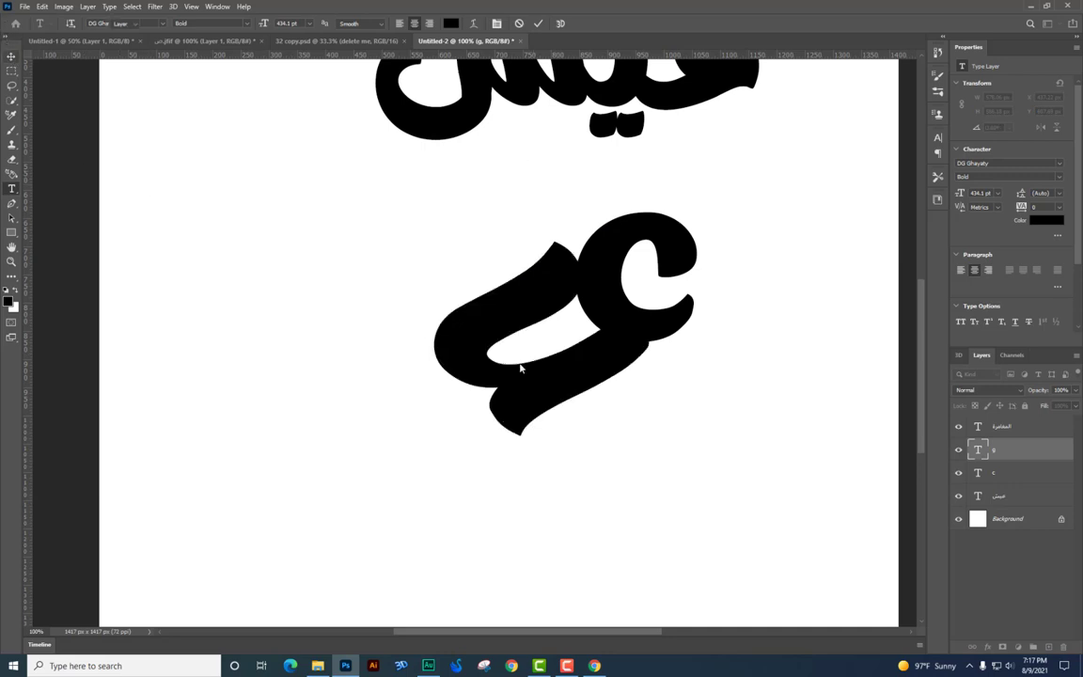
{"action": "left_click_drag", "start_coordinate": [520, 368], "coordinate": [486, 403]}
Check the lettering in the "Untitled-2 copy.psd" thumbnail in File Explorer's "ملحقات" folder and return to Photoshop.
{"action": "key", "text": "alt+Tab"}
{"action": "key", "text": "alt+Tab"}
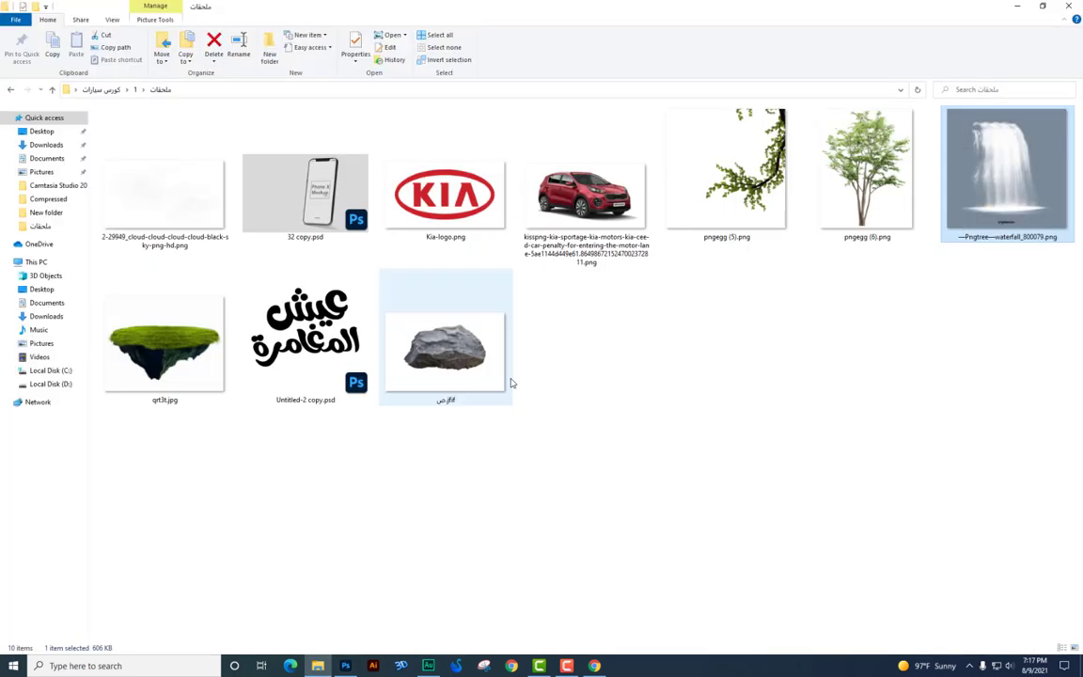
{"action": "key", "text": "alt+Up"}
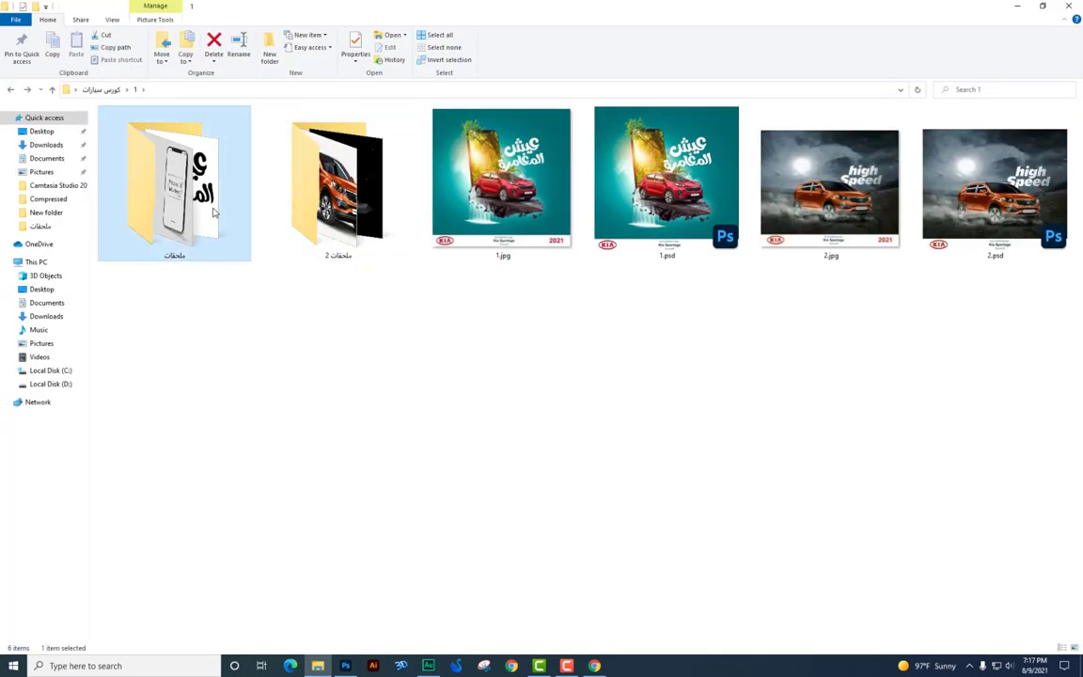
{"action": "double_click", "coordinate": [215, 213]}
{"action": "left_click", "coordinate": [569, 364]}
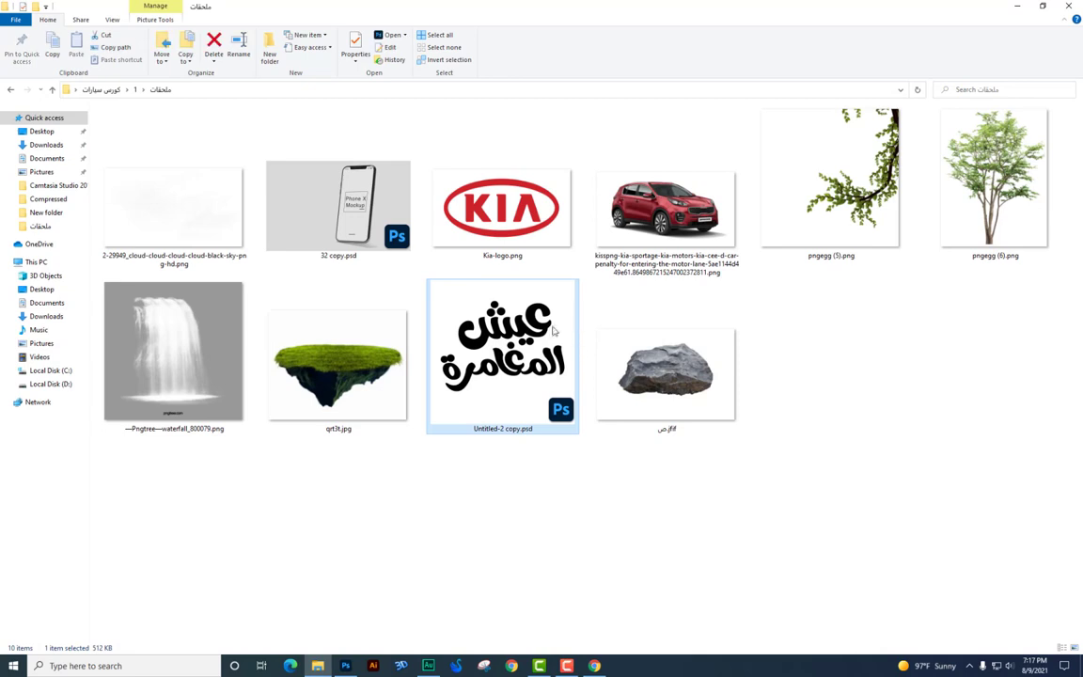
{"action": "key", "text": "alt+Tab"}
{"action": "key", "text": "t"}
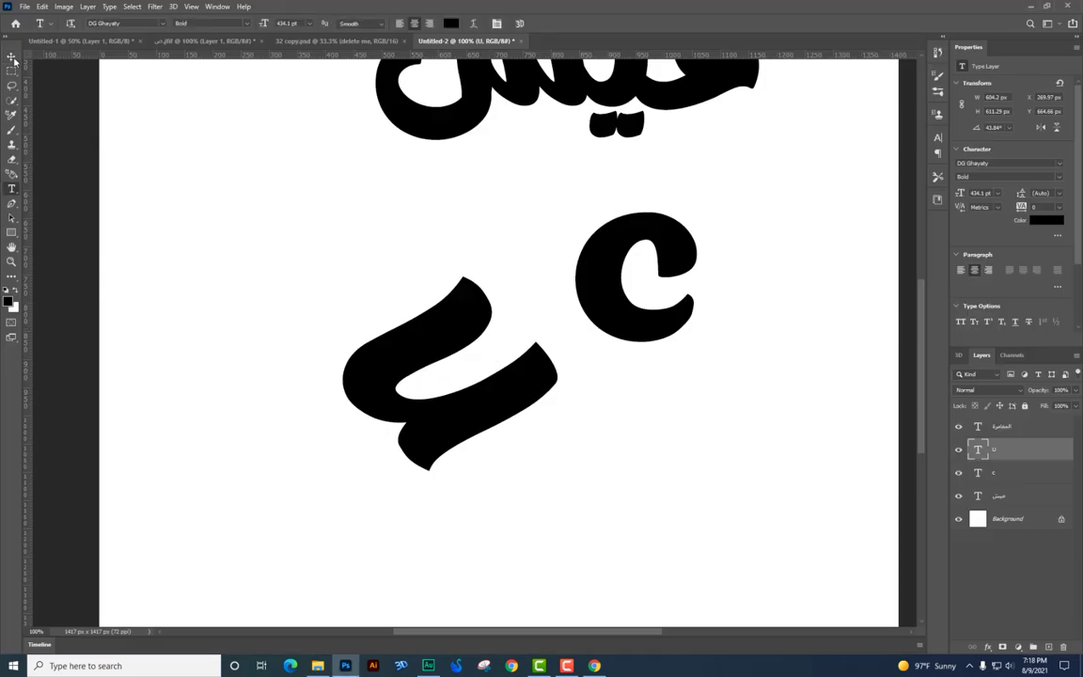
Rotate the "U" to about -3.6° so it stands nearly upright.
{"action": "key", "text": "v"}
{"action": "key", "text": "ctrl+t"}
{"action": "key", "text": "Return"}
{"action": "key", "text": "ctrl+t"}
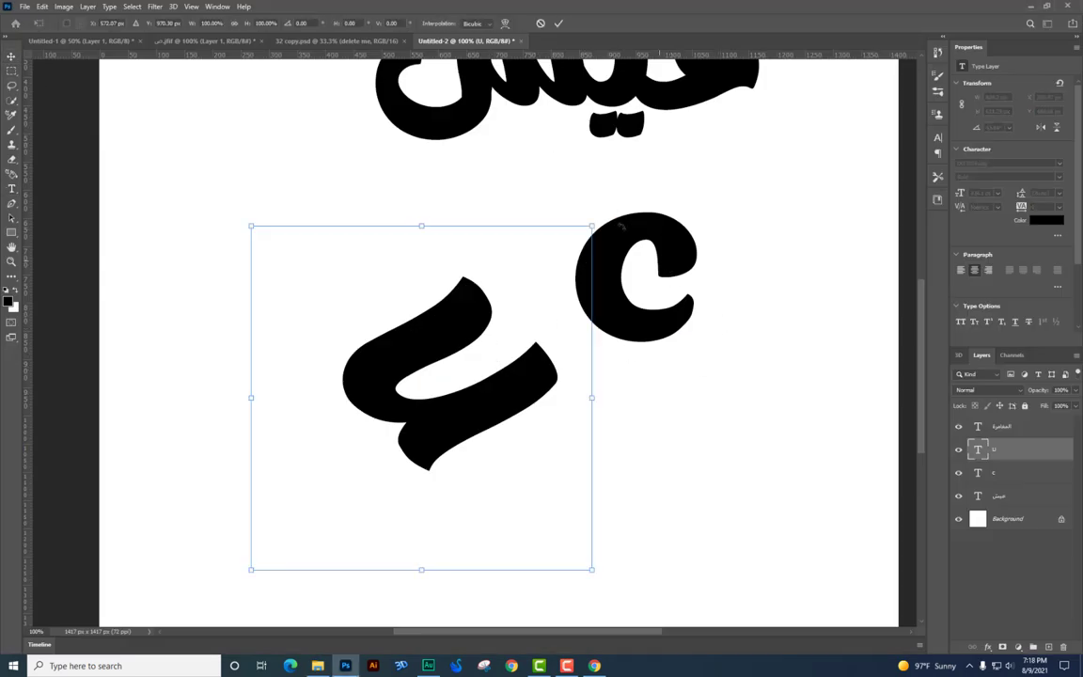
{"action": "left_click_drag", "start_coordinate": [613, 287], "coordinate": [443, 227]}
{"action": "key", "text": "Return"}
Rasterize the "U" and erase its right stem, keeping the left stem and the short hook at its foot.
{"action": "key", "text": "ctrl+plus"}
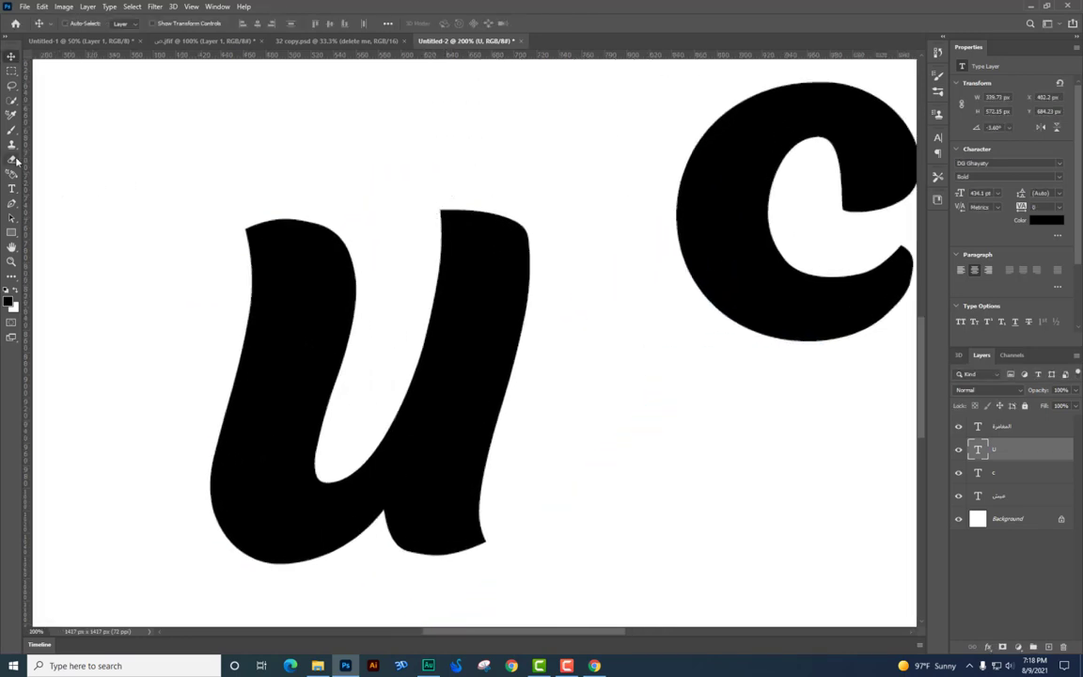
{"action": "left_click", "coordinate": [12, 159]}
{"action": "left_click", "coordinate": [607, 283]}
{"action": "left_click", "coordinate": [510, 250]}
{"action": "mouse_move", "coordinate": [512, 273]}
{"action": "left_mouse_down"}
{"action": "mouse_move", "coordinate": [481, 273]}
{"action": "mouse_move", "coordinate": [484, 218]}
{"action": "mouse_move", "coordinate": [486, 367]}
{"action": "mouse_move", "coordinate": [514, 553]}
{"action": "mouse_move", "coordinate": [500, 572]}
{"action": "mouse_move", "coordinate": [463, 526]}
{"action": "mouse_move", "coordinate": [463, 338]}
{"action": "mouse_move", "coordinate": [455, 473]}
{"action": "left_mouse_up"}
{"action": "key", "text": "ctrl+z"}
{"action": "right_click", "coordinate": [540, 245]}
{"action": "left_click", "coordinate": [572, 340]}
{"action": "left_click", "coordinate": [10, 56]}
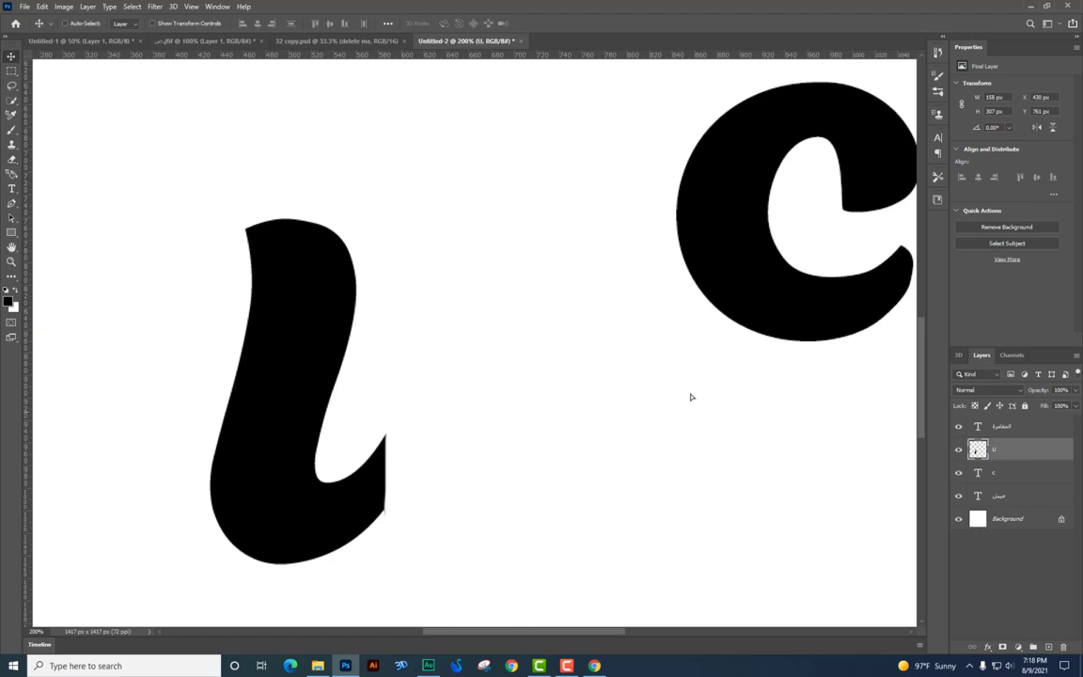
Move the trimmed "U" stem beside the "c" and scale it down to about 124 × 241 px.
{"action": "left_click_drag", "start_coordinate": [380, 419], "coordinate": [657, 302]}
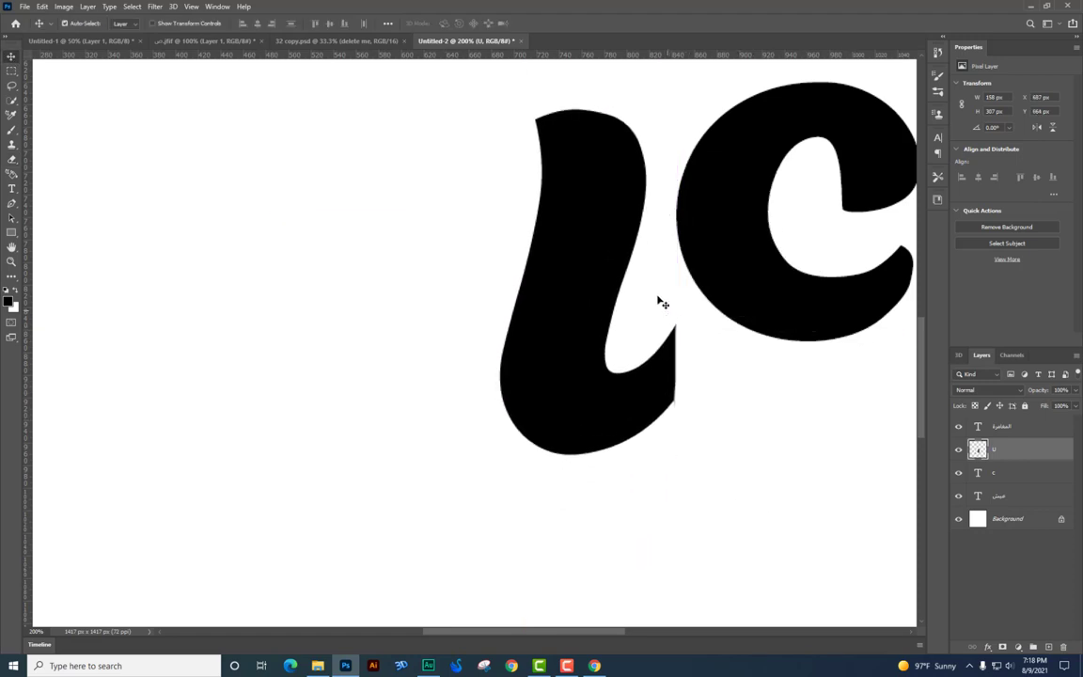
{"action": "scroll", "coordinate": [555, 177], "scroll_direction": "down", "scroll_amount": 3}
{"action": "key", "text": "ctrl+t"}
{"action": "left_click_drag", "start_coordinate": [574, 225], "coordinate": [565, 242]}
{"action": "key", "text": "Return"}
{"action": "left_click_drag", "start_coordinate": [548, 311], "coordinate": [549, 295]}
{"action": "key", "text": "ctrl+plus"}
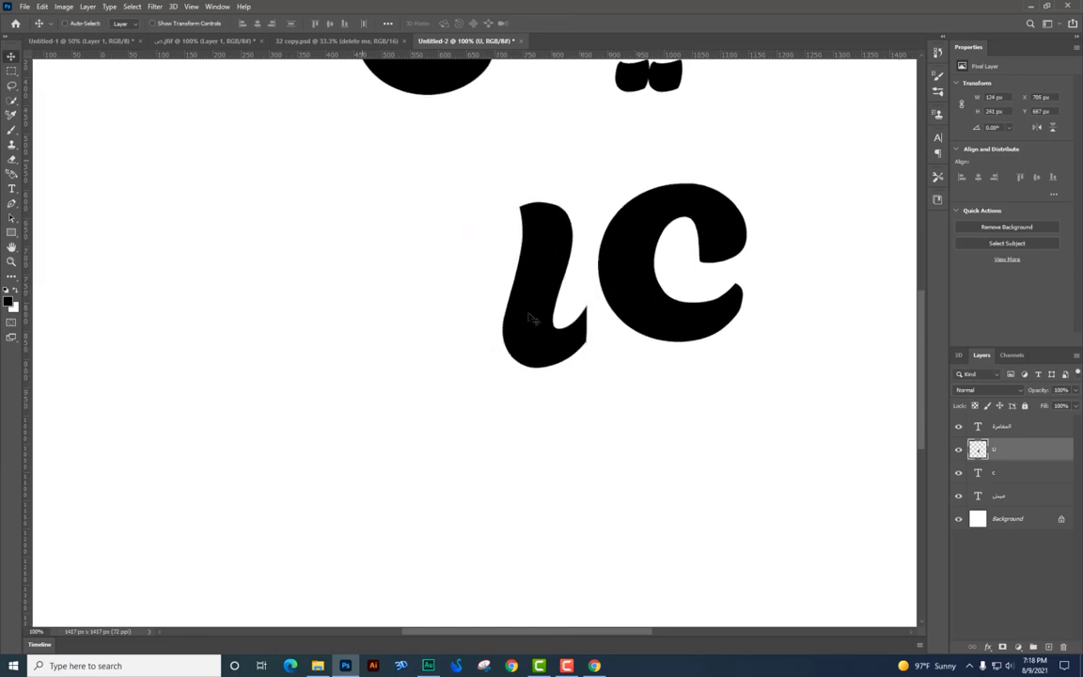
{"action": "left_click_drag", "start_coordinate": [658, 384], "coordinate": [505, 408]}
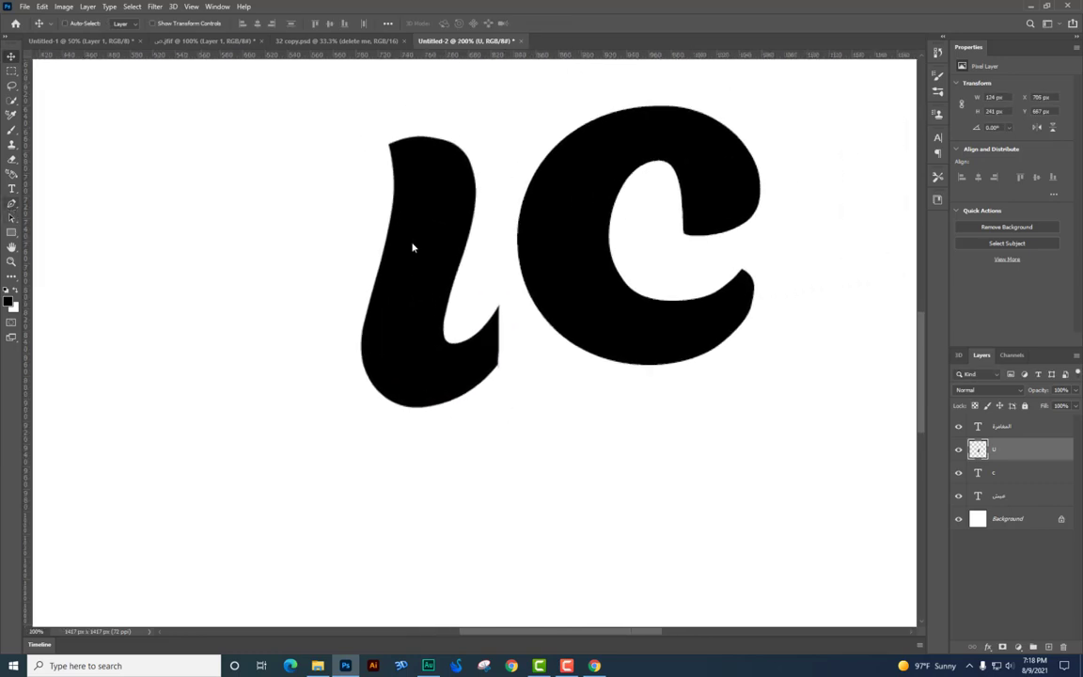
{"action": "key", "text": "p"}
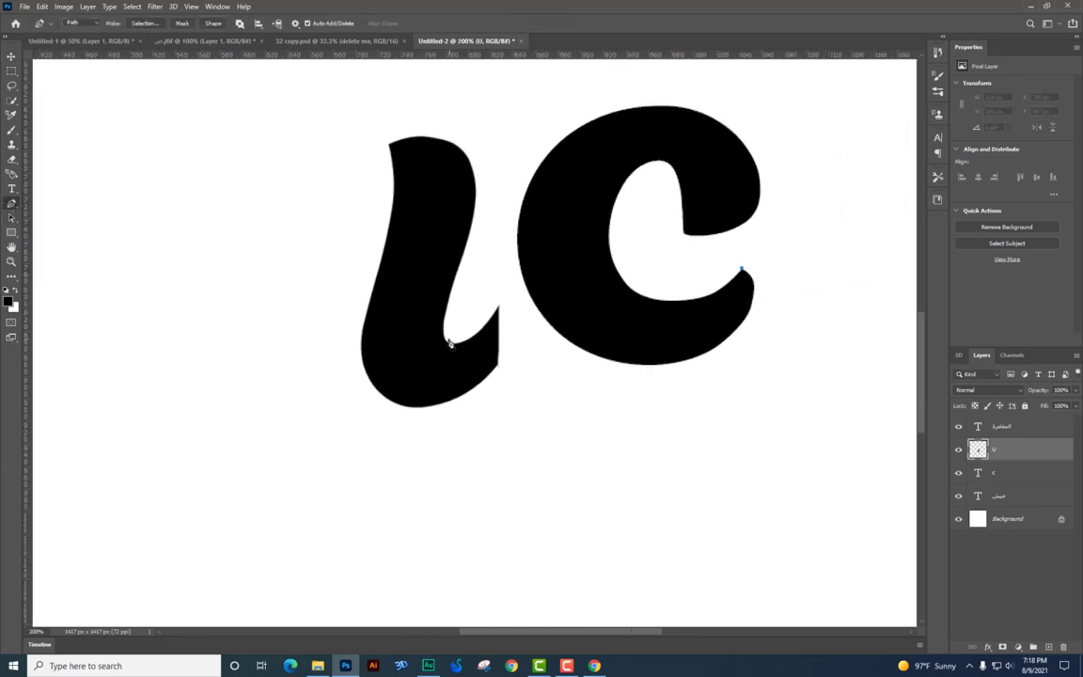
{"action": "left_click_drag", "start_coordinate": [448, 340], "coordinate": [324, 272]}
{"action": "left_click", "coordinate": [1027, 450]}
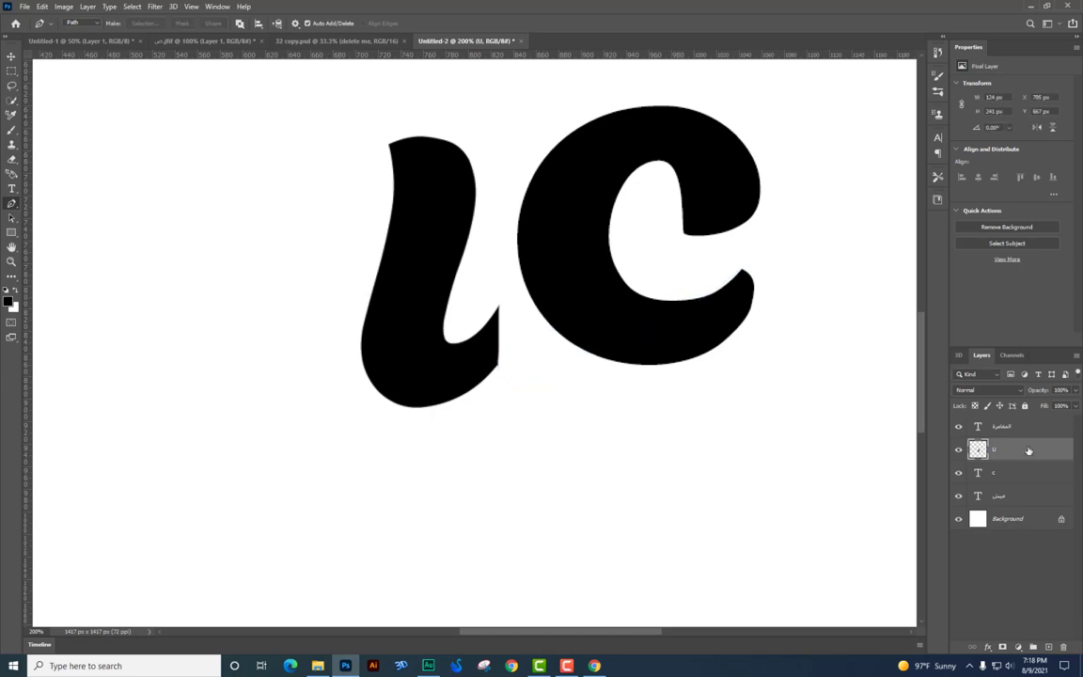
Erase the end of the hook at the foot of the "U" stem.
{"action": "left_click", "coordinate": [11, 56]}
{"action": "right_click", "coordinate": [415, 283]}
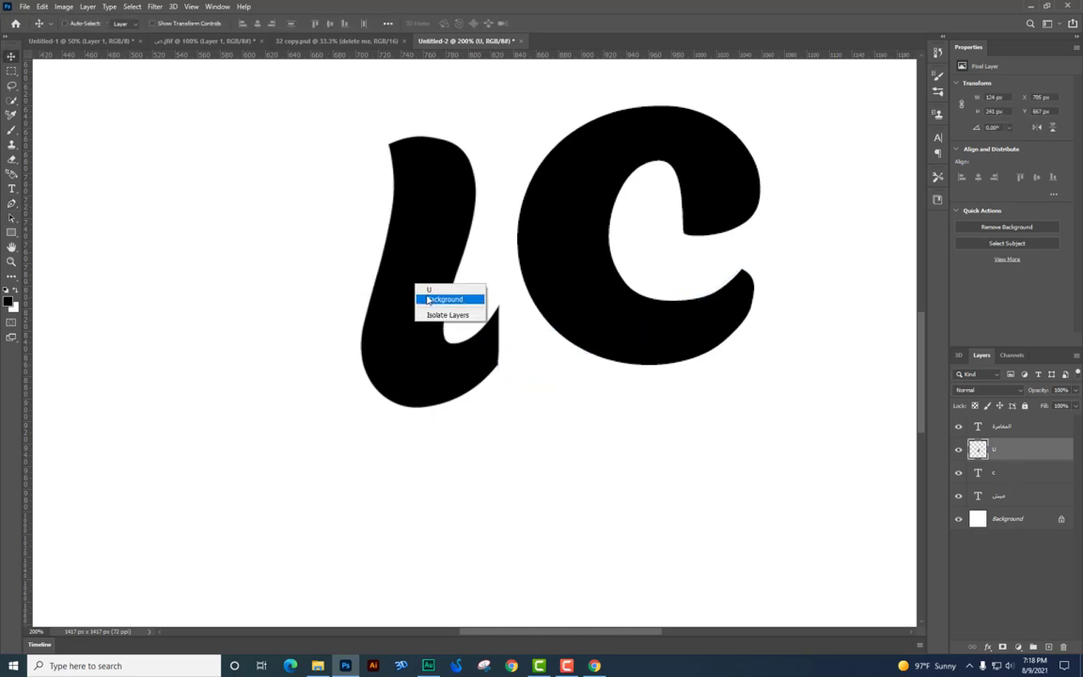
{"action": "left_click", "coordinate": [429, 290]}
{"action": "left_click", "coordinate": [12, 160]}
{"action": "mouse_move", "coordinate": [527, 404]}
{"action": "left_mouse_down"}
{"action": "mouse_move", "coordinate": [515, 375]}
{"action": "mouse_move", "coordinate": [497, 447]}
{"action": "mouse_move", "coordinate": [451, 399]}
{"action": "left_mouse_up"}
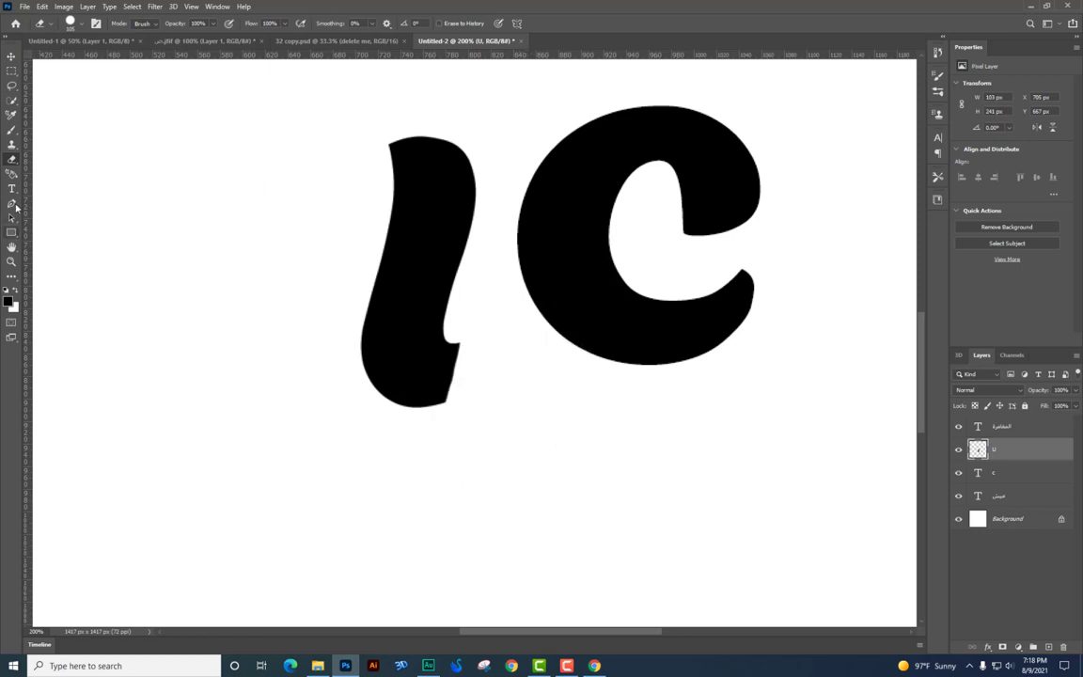
Draw a closed curved Pen path linking the stem's foot to the lower tip of the "c" and convert it to a selection.
{"action": "left_click", "coordinate": [13, 203]}
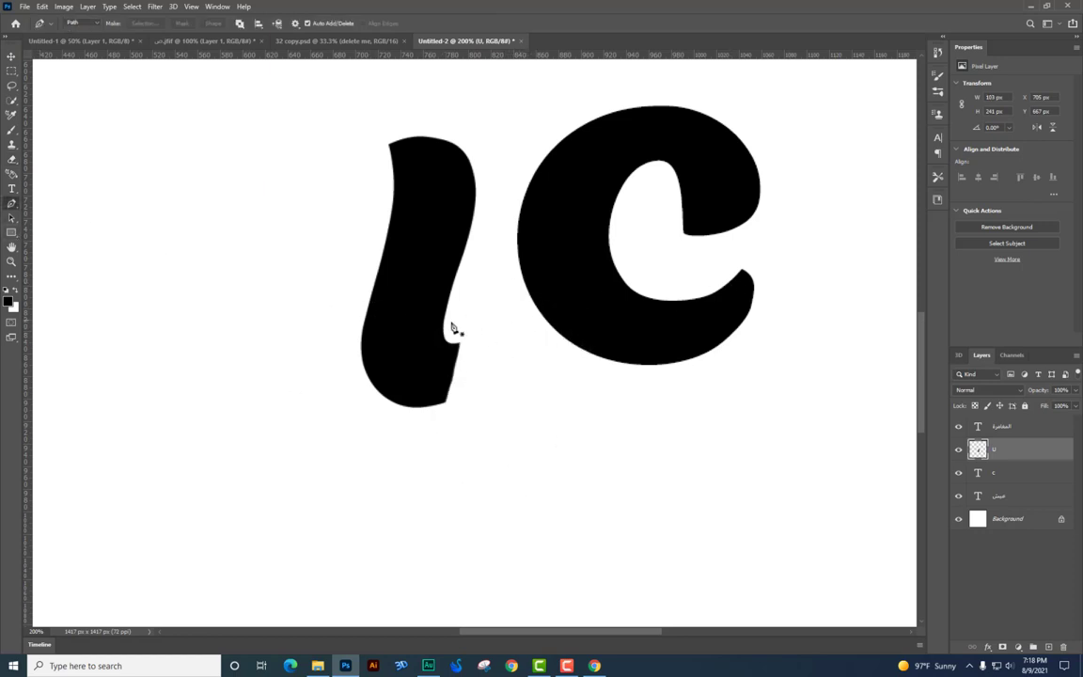
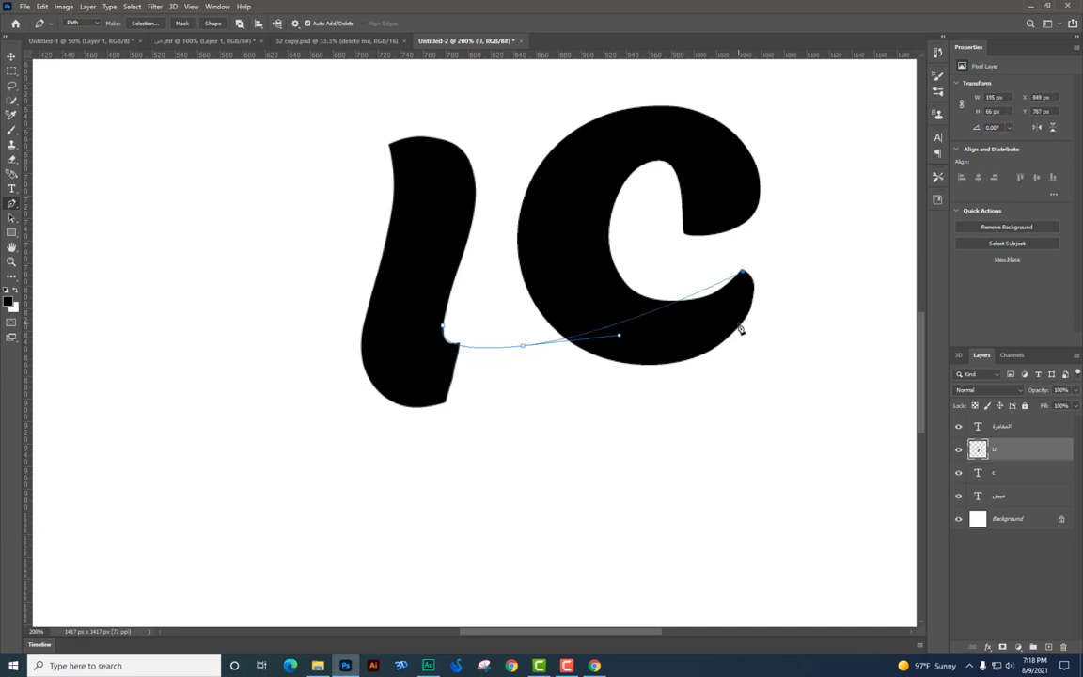
{"action": "left_click_drag", "start_coordinate": [310, 402], "coordinate": [159, 397]}
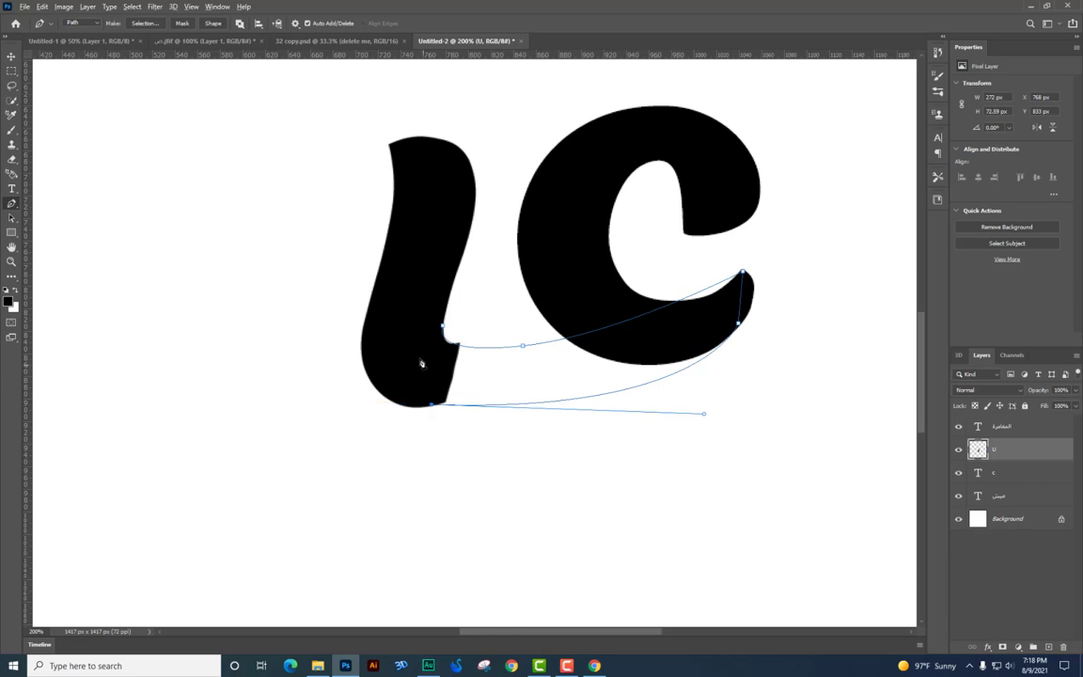
{"action": "key", "text": "ctrl+Return"}
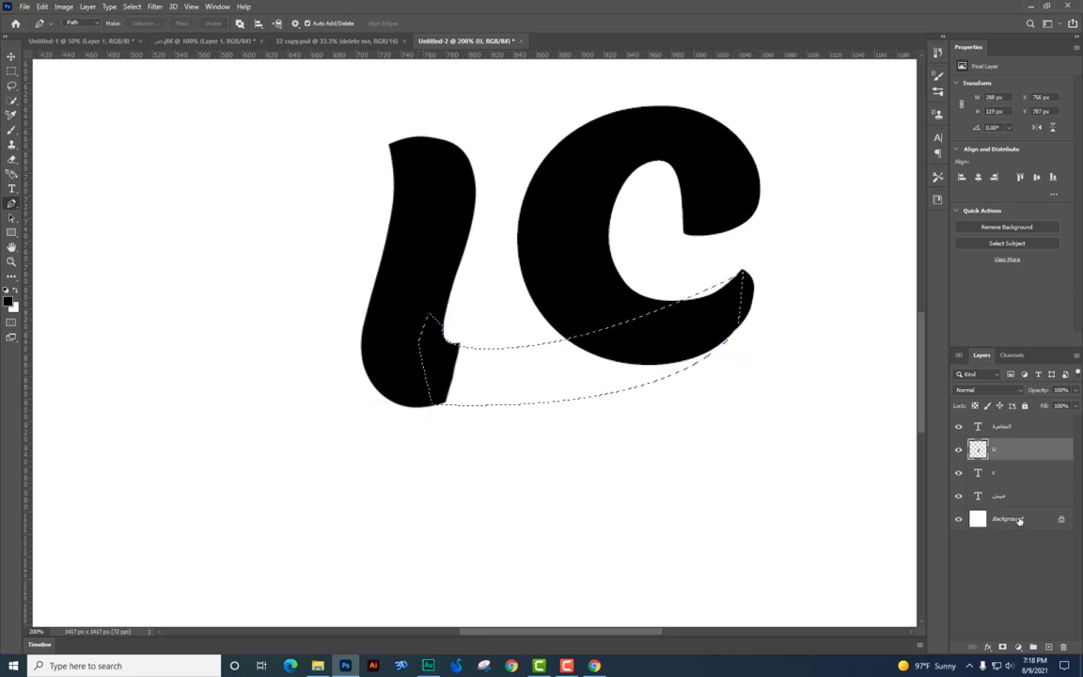
Copy the selected area of the Background to a new layer and turn it black with Hue/Saturation Lightness at -100.
{"action": "left_click", "coordinate": [1020, 518]}
{"action": "key", "text": "ctrl+j"}
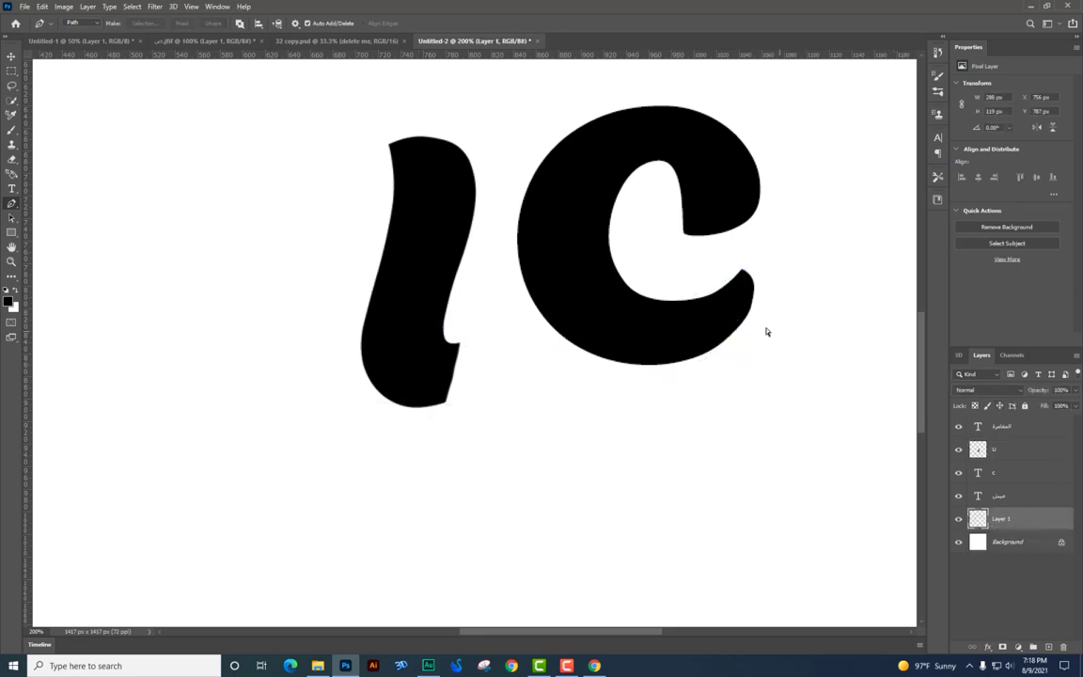
{"action": "key", "text": "ctrl+u"}
{"action": "left_click_drag", "start_coordinate": [725, 305], "coordinate": [513, 295]}
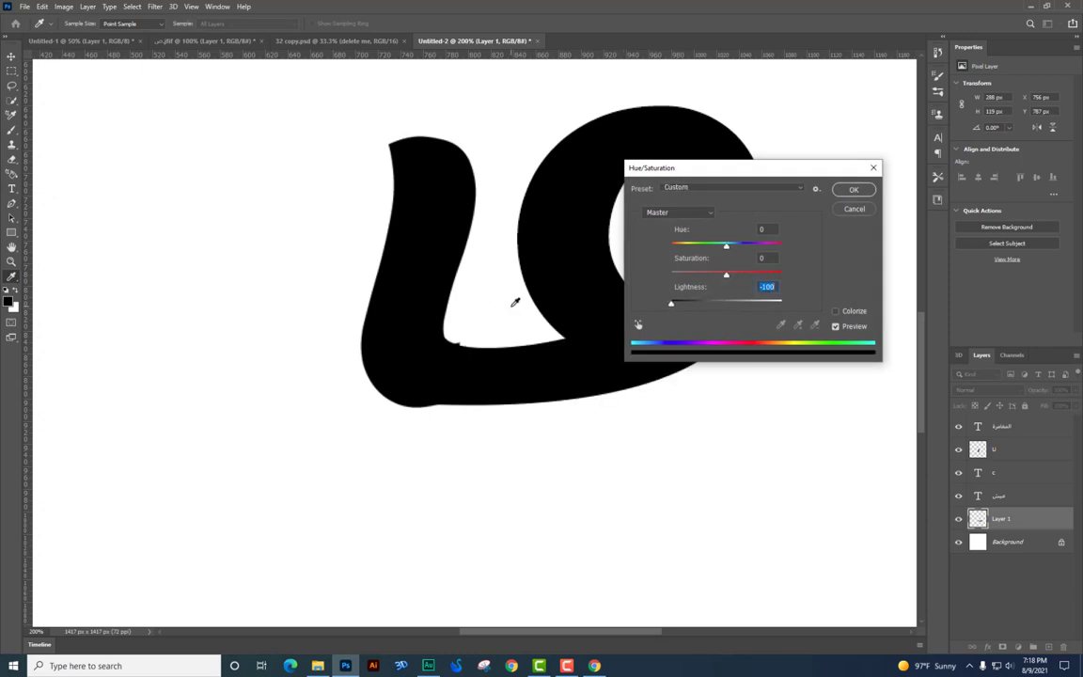
{"action": "key", "text": "Return"}
{"action": "key", "text": "p"}
Warp the black connecting stroke on Layer 1 so its curves blend into the foot of the stem.
{"action": "left_click", "coordinate": [12, 57]}
{"action": "key", "text": "ctrl+t"}
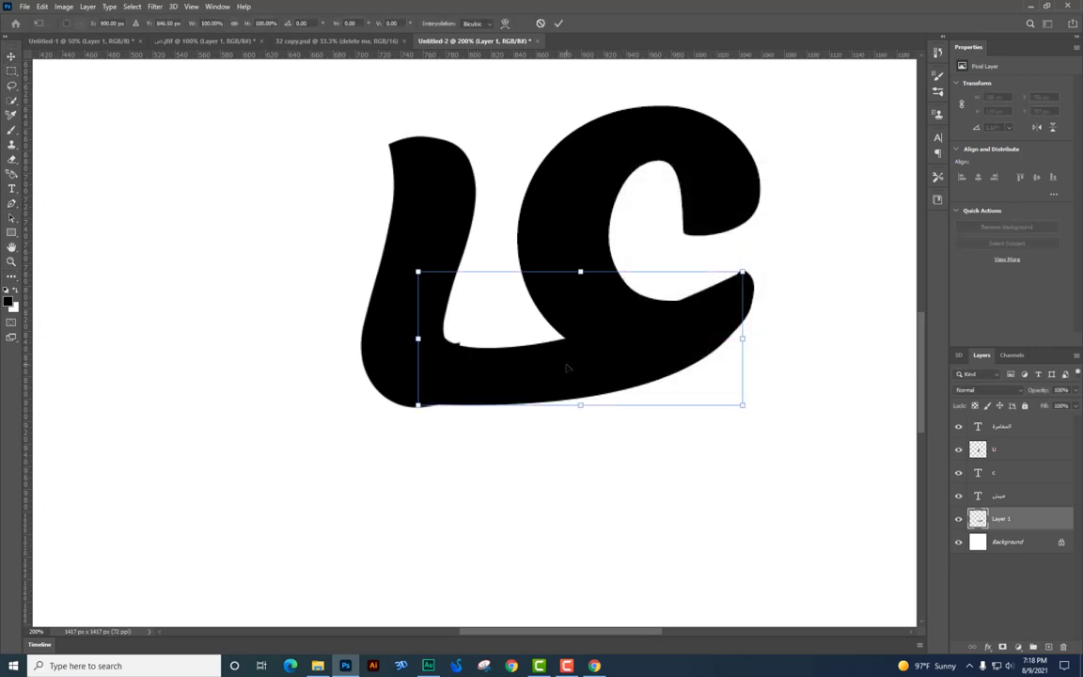
{"action": "right_click", "coordinate": [567, 367]}
{"action": "left_click", "coordinate": [578, 438]}
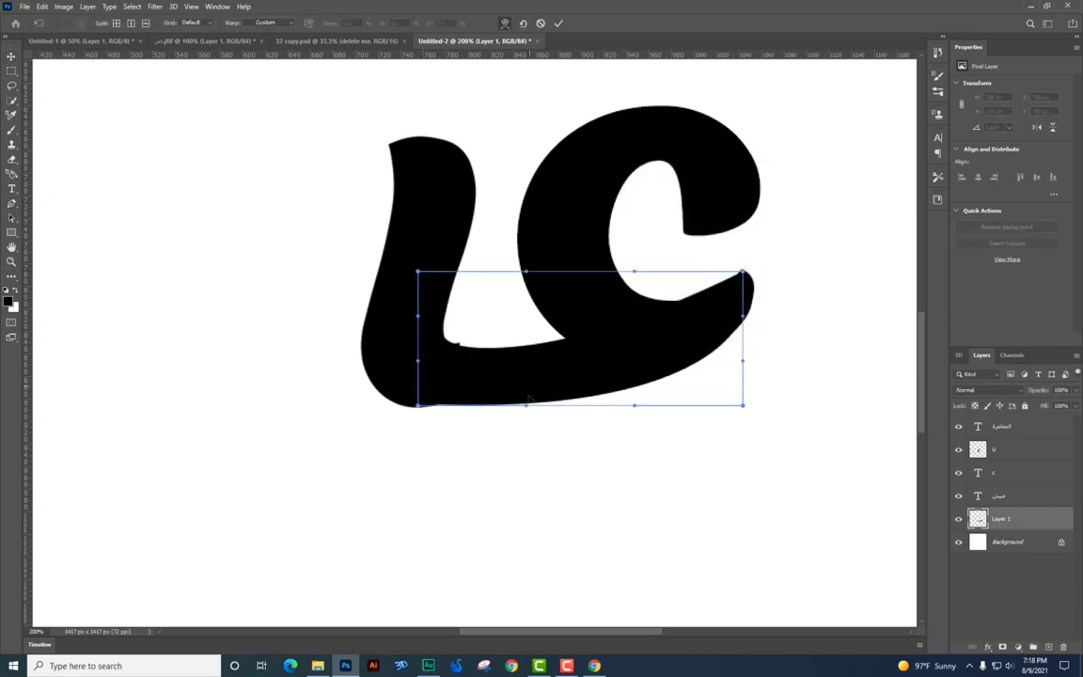
{"action": "left_click_drag", "start_coordinate": [476, 406], "coordinate": [384, 403]}
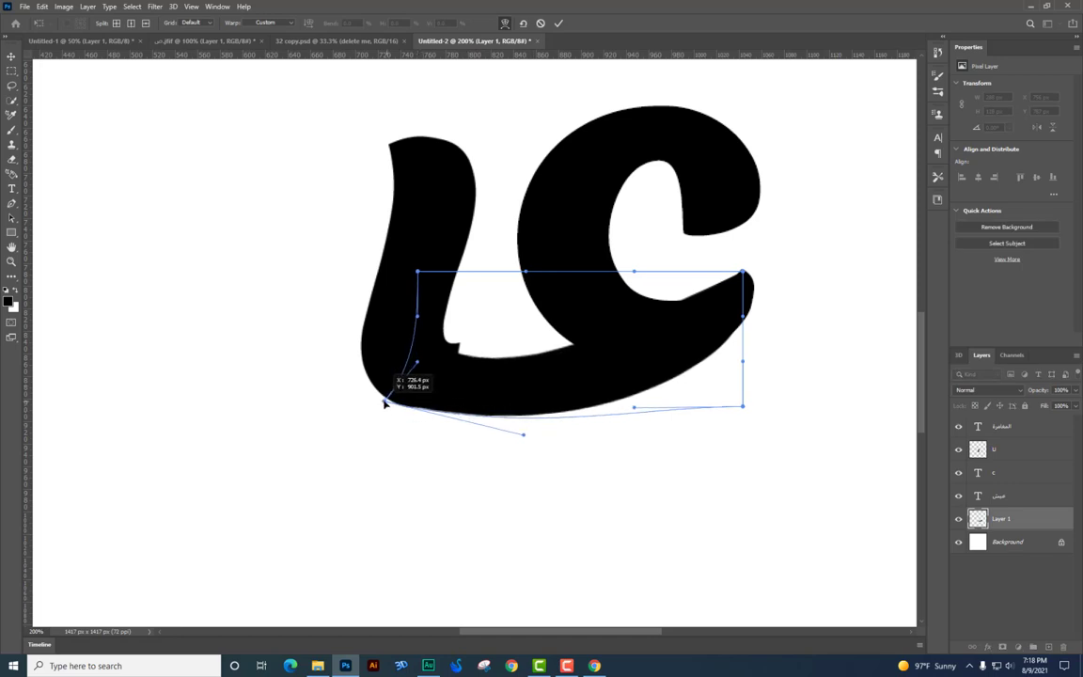
{"action": "left_click_drag", "start_coordinate": [497, 342], "coordinate": [518, 357]}
{"action": "left_click_drag", "start_coordinate": [428, 311], "coordinate": [534, 314]}
{"action": "key", "text": "Return"}
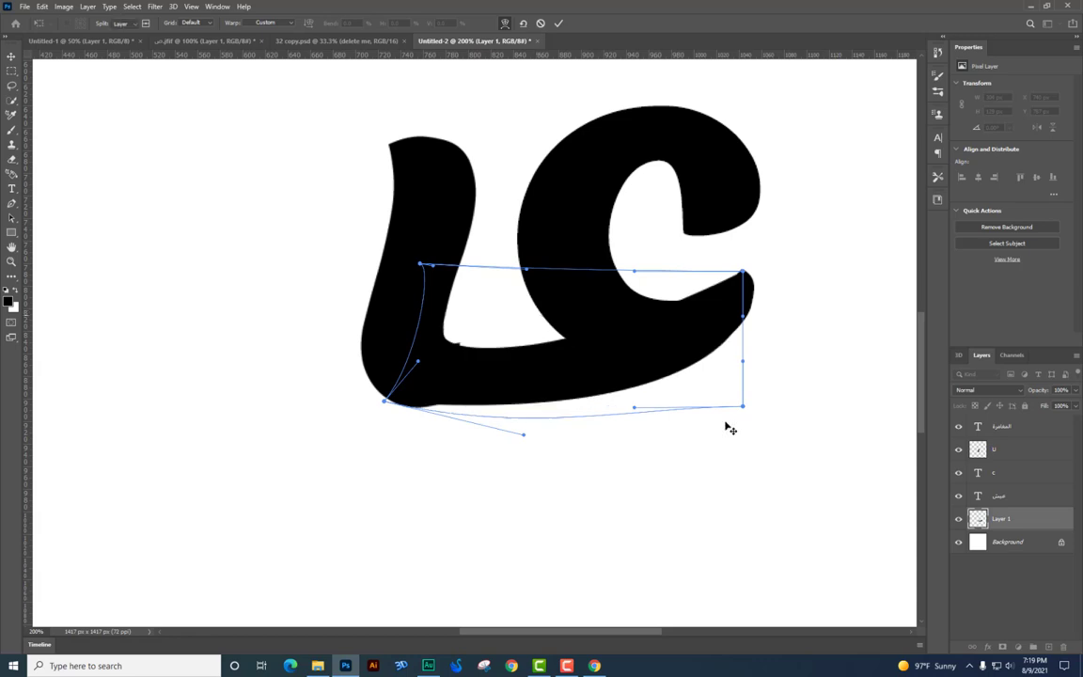
{"action": "left_click_drag", "start_coordinate": [702, 381], "coordinate": [722, 410]}
{"action": "key", "text": "ctrl+z"}
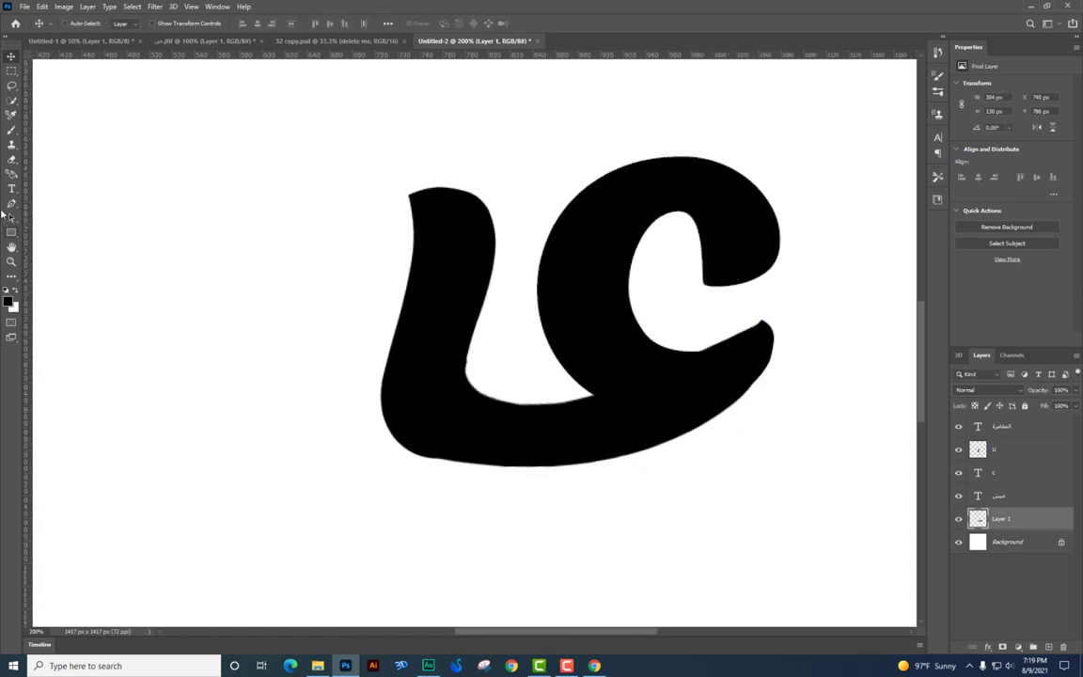
Erase the connector's excess inside the opening of the "c" and merge the connector with the "U" stem layer.
{"action": "left_click", "coordinate": [13, 162]}
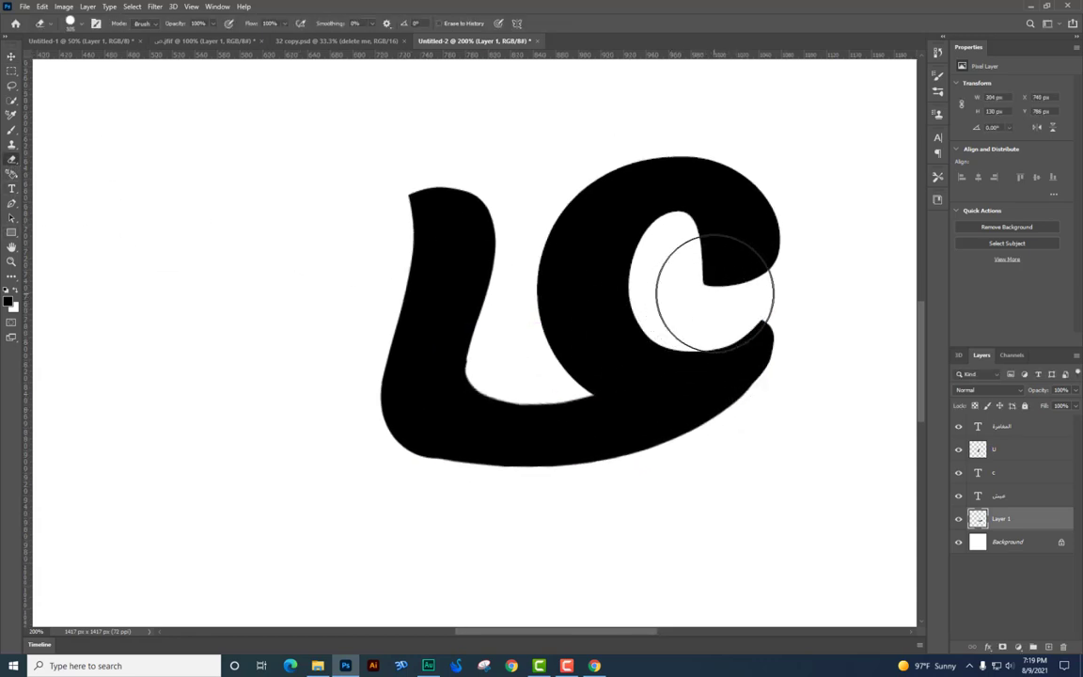
{"action": "left_click_drag", "start_coordinate": [725, 310], "coordinate": [756, 318]}
{"action": "left_click", "coordinate": [11, 58]}
{"action": "left_click_drag", "start_coordinate": [526, 440], "coordinate": [577, 430]}
{"action": "left_click", "coordinate": [553, 280], "text": "ctrl+shift"}
{"action": "left_click_drag", "start_coordinate": [579, 294], "coordinate": [534, 304]}
{"action": "key", "text": "ctrl+z"}
{"action": "key", "text": "ctrl+e"}
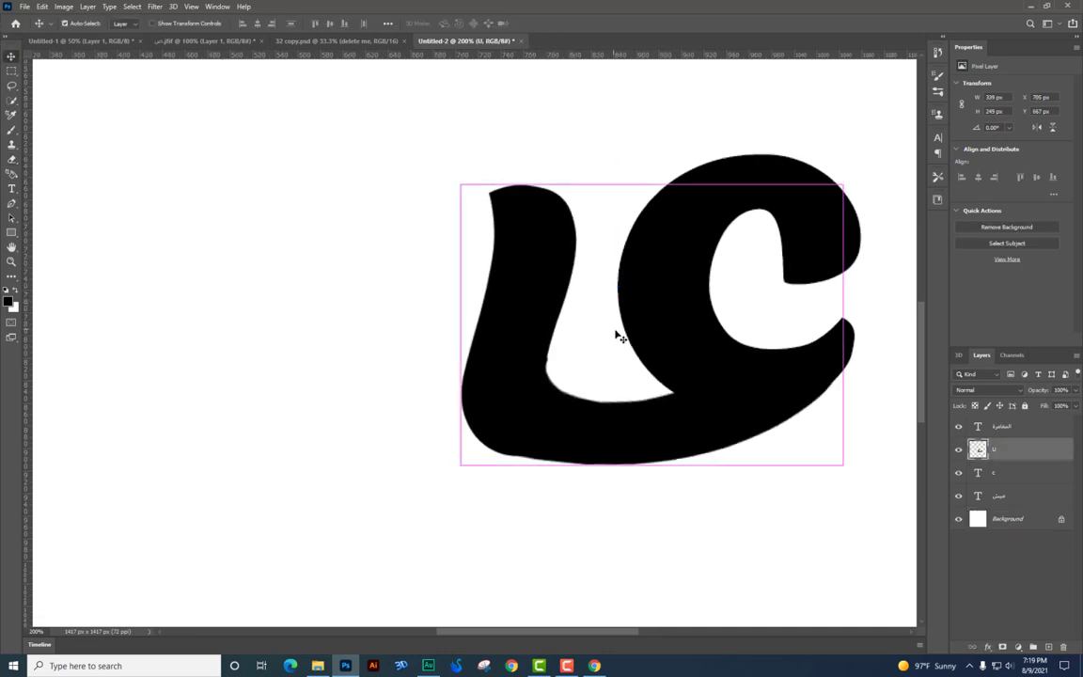
Warp the merged stem and connector to push their lower-left curve down and outward, to about 348 × 268 px.
{"action": "key", "text": "ctrl+t"}
{"action": "right_click", "coordinate": [619, 340]}
{"action": "left_click", "coordinate": [638, 419]}
{"action": "left_click_drag", "start_coordinate": [585, 467], "coordinate": [444, 477]}
{"action": "key", "text": "Return"}
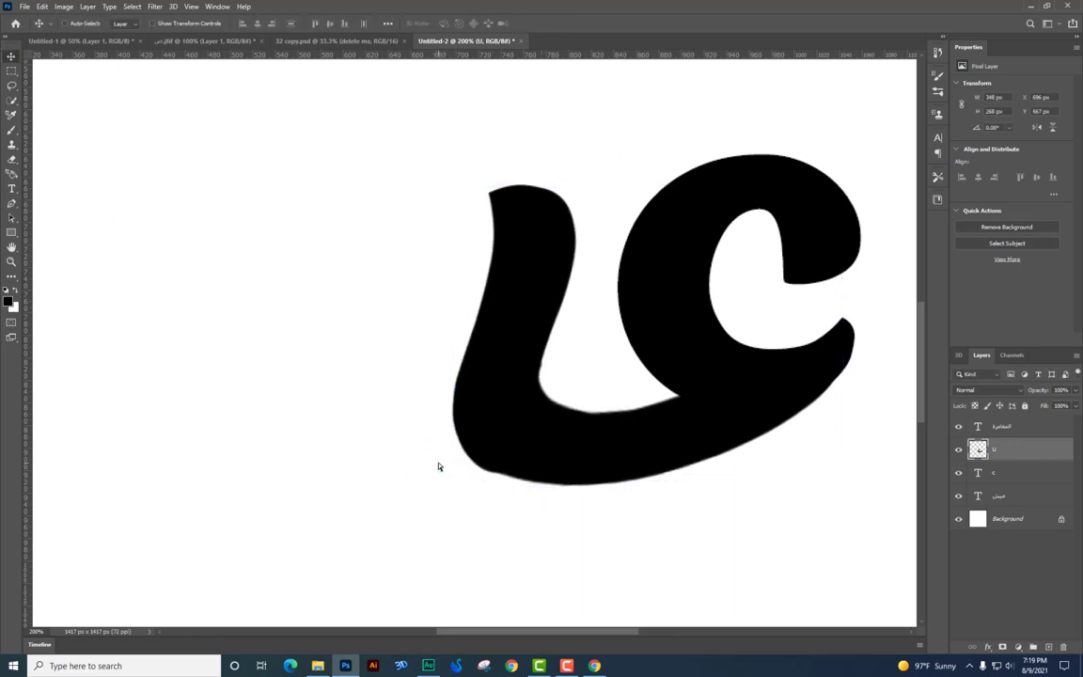
Duplicate the "c" text layer below the lettering and replace the copy's text with "u".
{"action": "key", "text": "ctrl+minus"}
{"action": "right_click", "coordinate": [678, 292]}
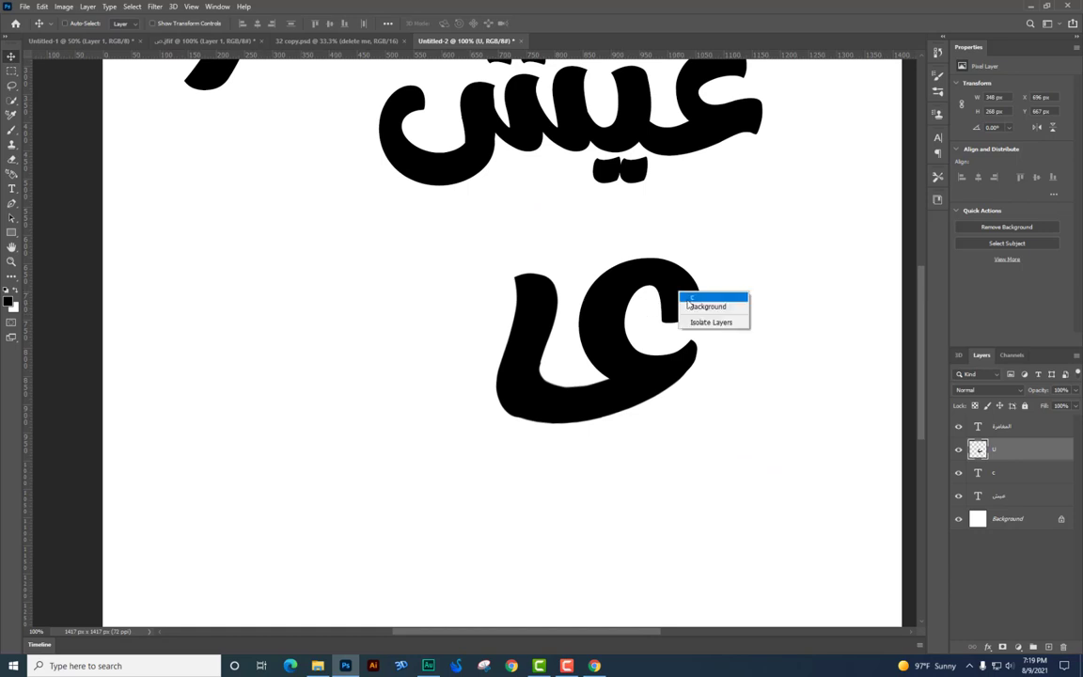
{"action": "left_click", "coordinate": [690, 298]}
{"action": "left_click_drag", "start_coordinate": [688, 301], "coordinate": [694, 513], "text": "alt"}
{"action": "double_click", "coordinate": [685, 484]}
{"action": "type", "text": "ں"}
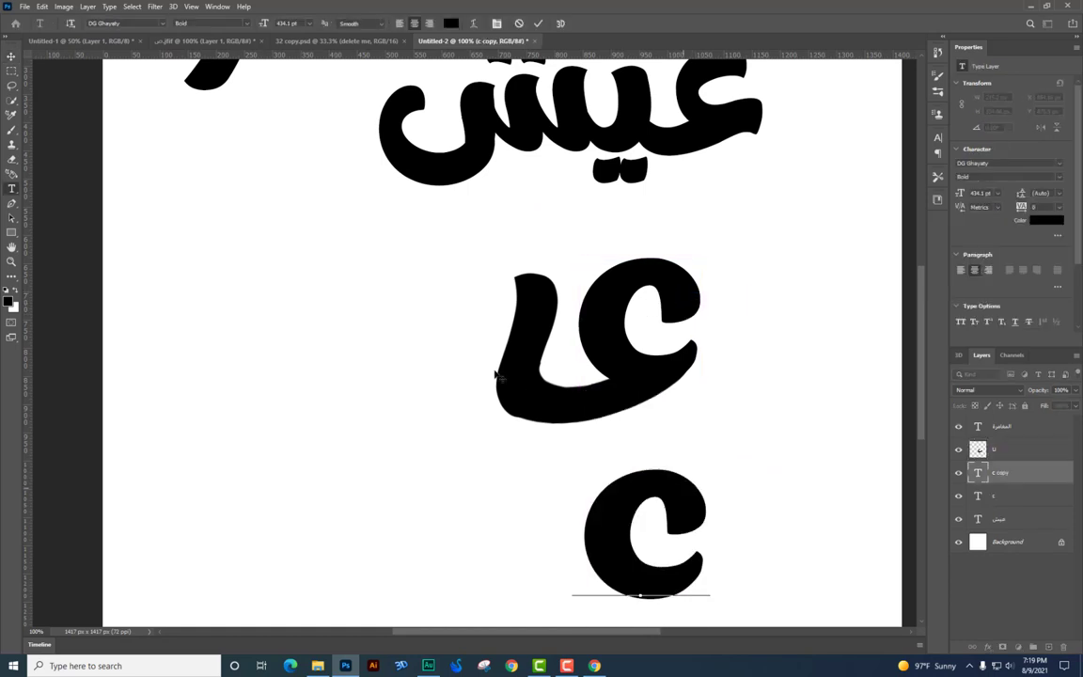
Join the "u" glyph to the foot of the stem as a tooth and add an overlapping duplicate on its left side.
{"action": "left_click", "coordinate": [13, 58]}
{"action": "left_click_drag", "start_coordinate": [693, 554], "coordinate": [467, 392]}
{"action": "left_click_drag", "start_coordinate": [506, 427], "coordinate": [483, 418]}
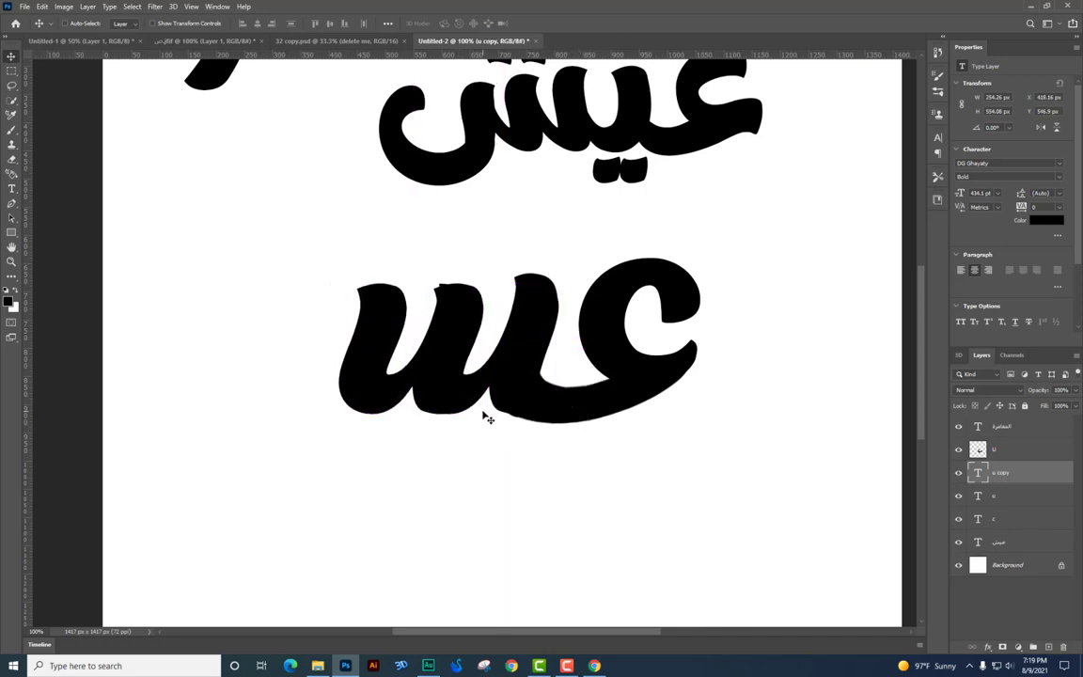
Rasterize the u copy layer, erase the notch at its overlap, and duplicate it leftward to add another tooth.
{"action": "left_click", "coordinate": [10, 160]}
{"action": "left_click", "coordinate": [508, 291]}
{"action": "key", "text": "Return"}
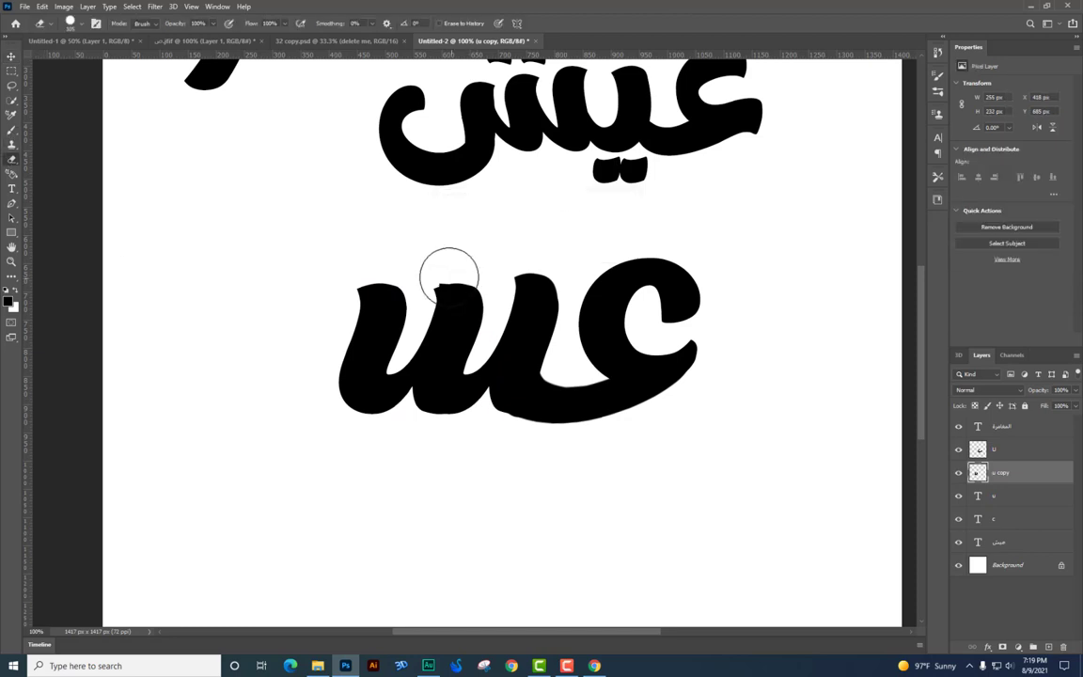
{"action": "left_click", "coordinate": [10, 54]}
{"action": "mouse_move", "coordinate": [491, 404]}
{"action": "left_mouse_down"}
{"action": "mouse_move", "coordinate": [376, 400]}
{"action": "mouse_move", "coordinate": [470, 404]}
{"action": "left_mouse_up"}
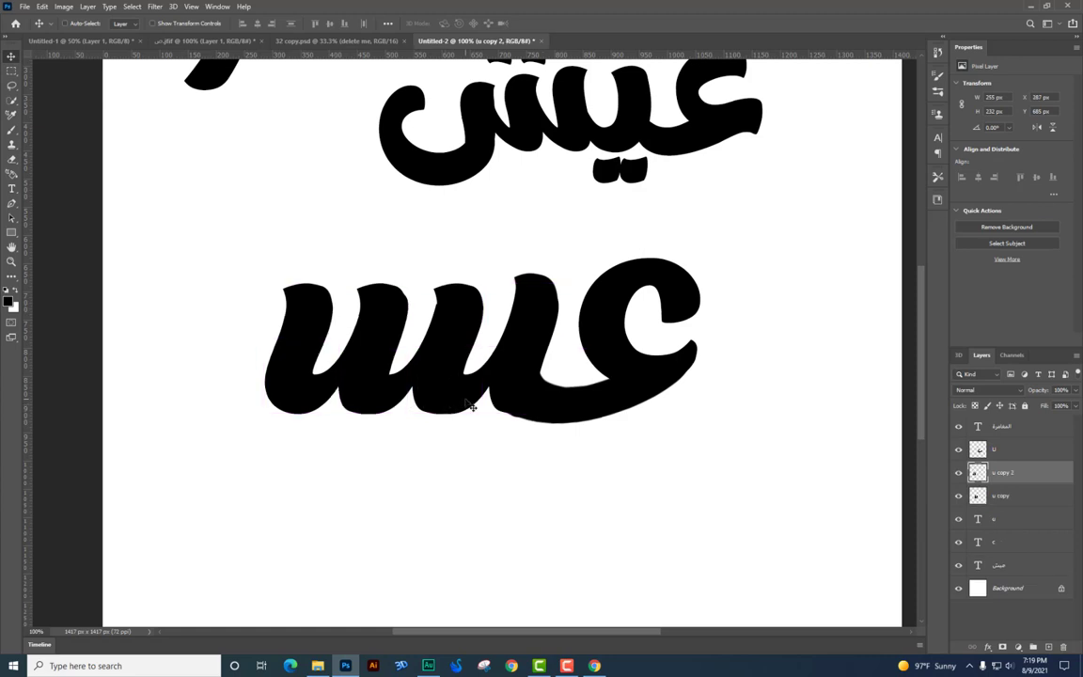
Merge the u, u copy and u copy 2 layers into one row of teeth.
{"action": "right_click", "coordinate": [454, 311]}
{"action": "left_click", "coordinate": [462, 317], "text": "shift"}
{"action": "mouse_move", "coordinate": [462, 317]}
{"action": "left_mouse_down"}
{"action": "mouse_move", "coordinate": [464, 377]}
{"action": "mouse_move", "coordinate": [476, 357]}
{"action": "left_mouse_up"}
{"action": "key", "text": "ctrl+z"}
{"action": "right_click", "coordinate": [456, 328]}
{"action": "left_click", "coordinate": [474, 345], "text": "shift"}
{"action": "key", "text": "ctrl+z"}
{"action": "left_click", "coordinate": [10, 158]}
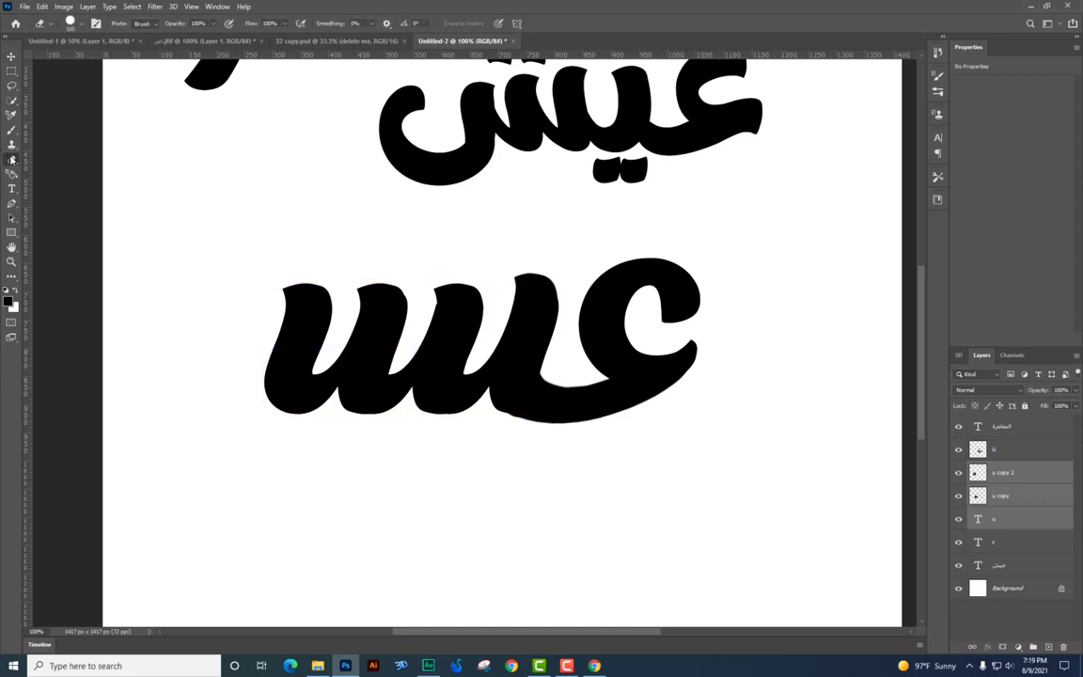
{"action": "key", "text": "ctrl+e"}
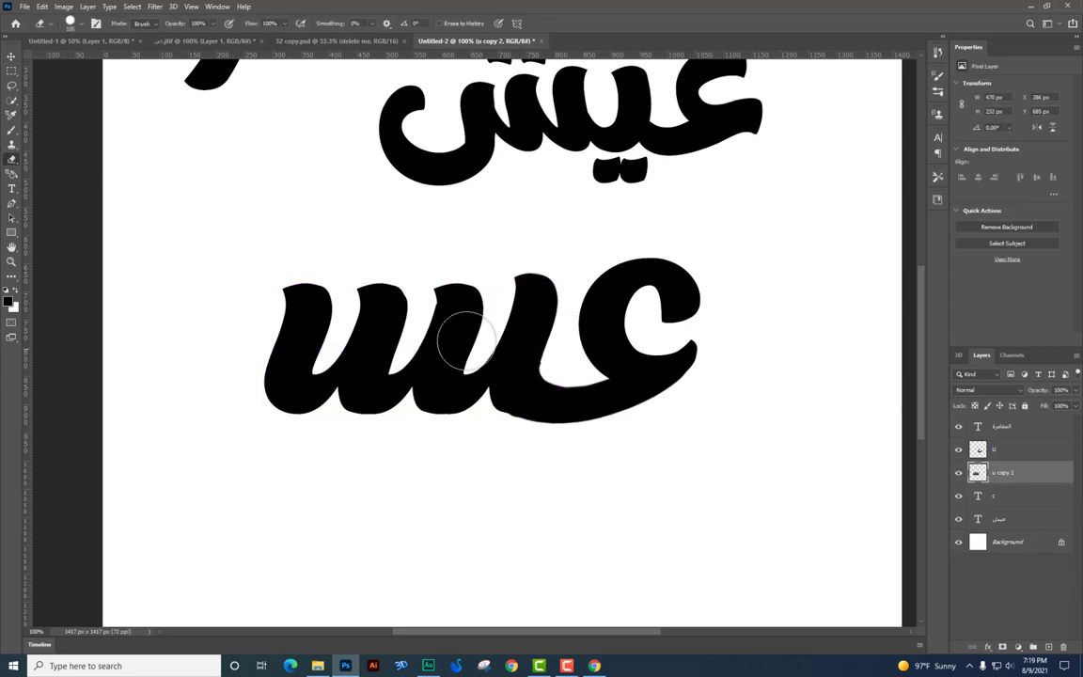
Shift the merged teeth slightly down and right, and warp their lower-right end to blend into the stem.
{"action": "key", "text": "v"}
{"action": "left_click_drag", "start_coordinate": [448, 382], "coordinate": [482, 397]}
{"action": "key", "text": "ctrl+t"}
{"action": "right_click", "coordinate": [532, 402]}
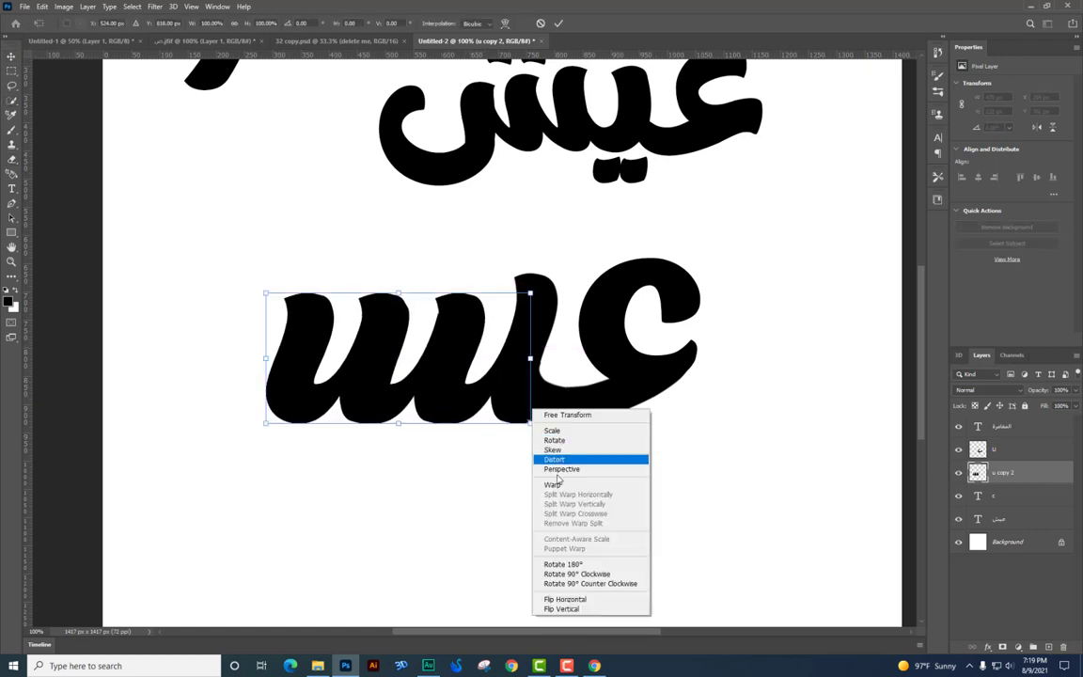
{"action": "left_click", "coordinate": [560, 485]}
{"action": "left_click_drag", "start_coordinate": [532, 423], "coordinate": [550, 375]}
{"action": "key", "text": "Return"}
Warp the U layer so the underside of its connecting stroke bulges further down below the teeth.
{"action": "mouse_move", "coordinate": [670, 386]}
{"action": "left_mouse_down", "text": "ctrl"}
{"action": "mouse_move", "coordinate": [645, 414]}
{"action": "mouse_move", "coordinate": [667, 382]}
{"action": "left_mouse_up", "text": "ctrl"}
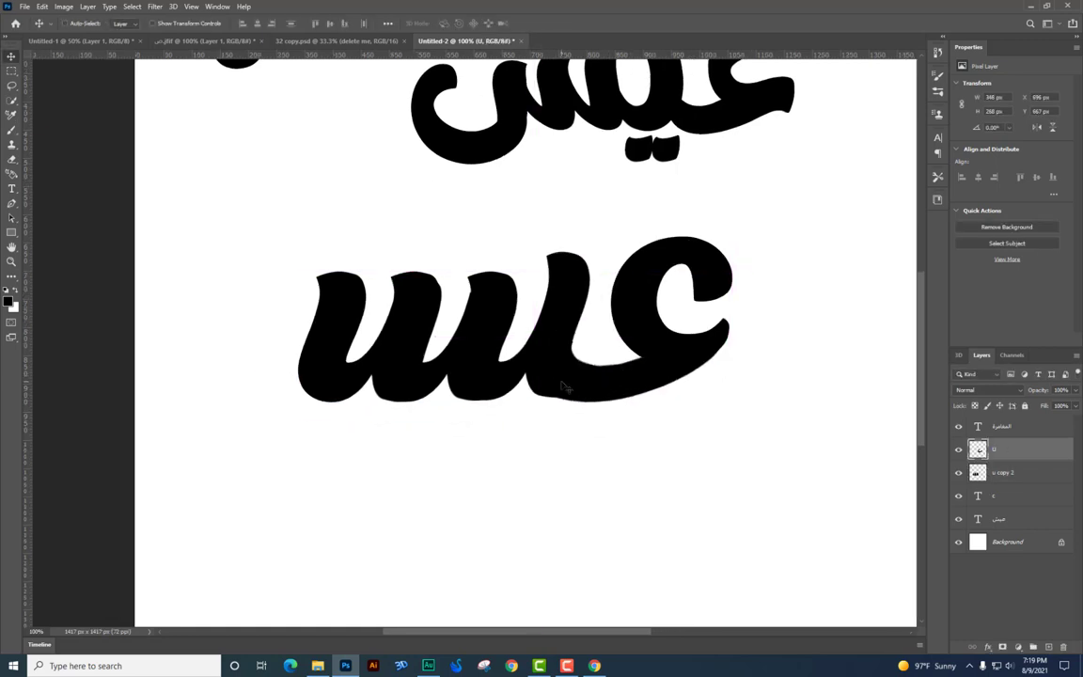
{"action": "key", "text": "ctrl+z"}
{"action": "key", "text": "ctrl+plus"}
{"action": "scroll", "coordinate": [564, 405], "scroll_direction": "right", "scroll_amount": 2}
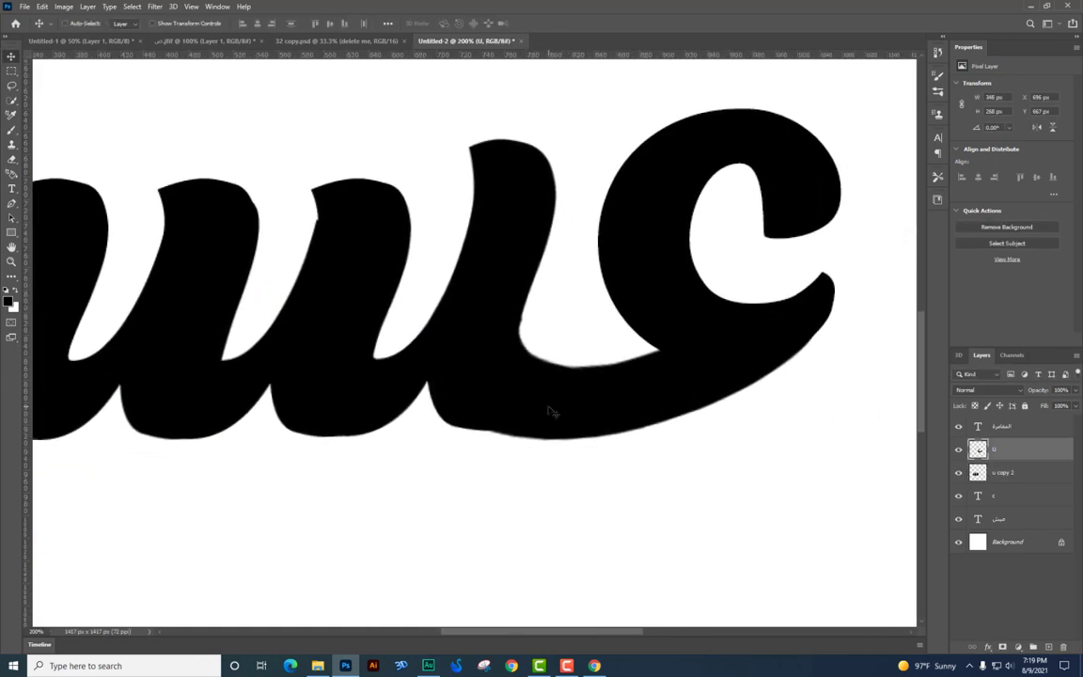
{"action": "key", "text": "ctrl+t"}
{"action": "right_click", "coordinate": [554, 342]}
{"action": "left_click", "coordinate": [607, 479]}
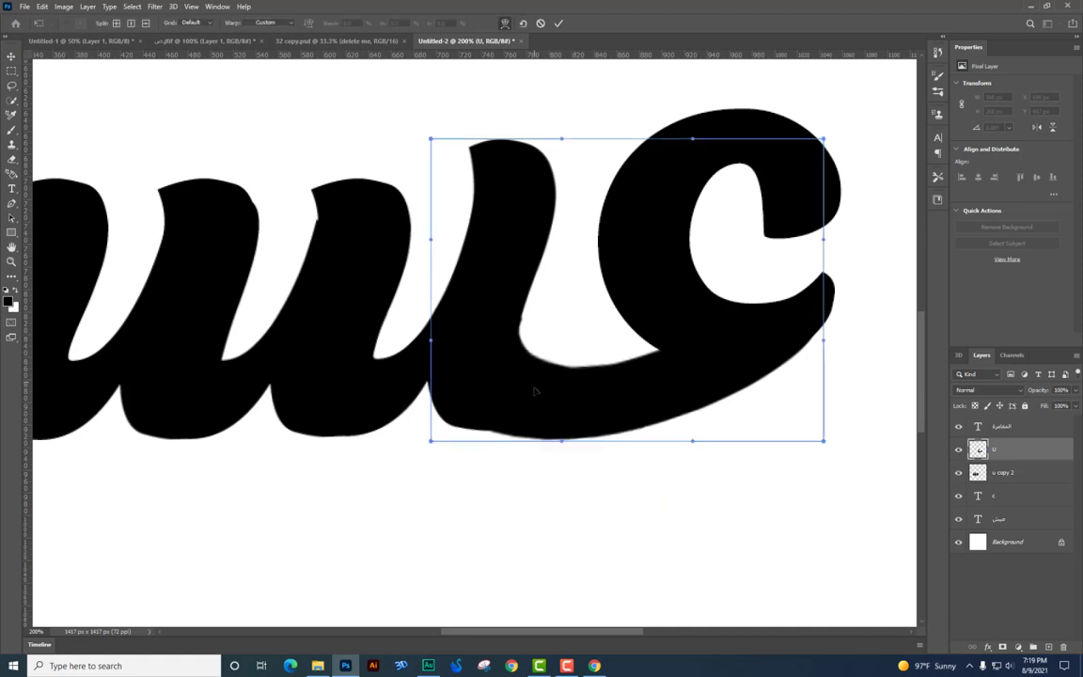
{"action": "left_click_drag", "start_coordinate": [534, 386], "coordinate": [532, 397]}
{"action": "left_click_drag", "start_coordinate": [562, 468], "coordinate": [541, 513]}
{"action": "key", "text": "Return"}
Enlarge the "c" head letter to about 472.4 pt and reposition it on the end of the connecting stroke.
{"action": "left_click_drag", "start_coordinate": [402, 380], "coordinate": [675, 386]}
{"action": "scroll", "coordinate": [640, 406], "scroll_direction": "down", "scroll_amount": 3}
{"action": "scroll", "coordinate": [652, 400], "scroll_direction": "up", "scroll_amount": 1}
{"action": "left_click", "coordinate": [667, 372], "text": "ctrl"}
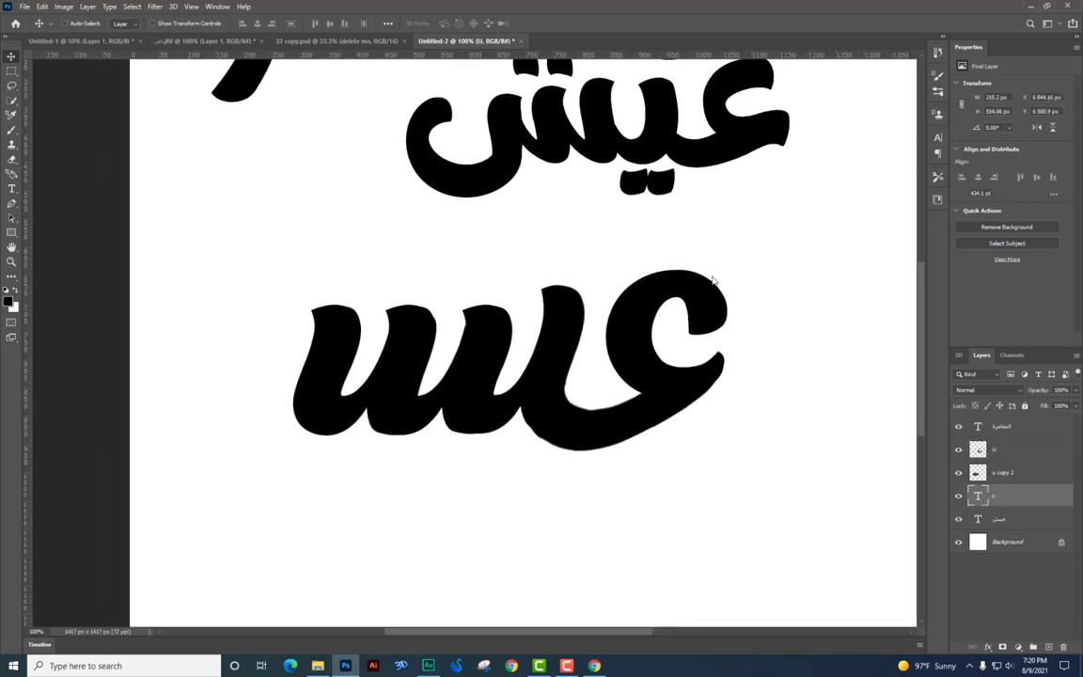
{"action": "key", "text": "ctrl+t"}
{"action": "left_click_drag", "start_coordinate": [742, 174], "coordinate": [754, 164]}
{"action": "key", "text": "Return"}
{"action": "left_click_drag", "start_coordinate": [713, 221], "coordinate": [705, 236]}
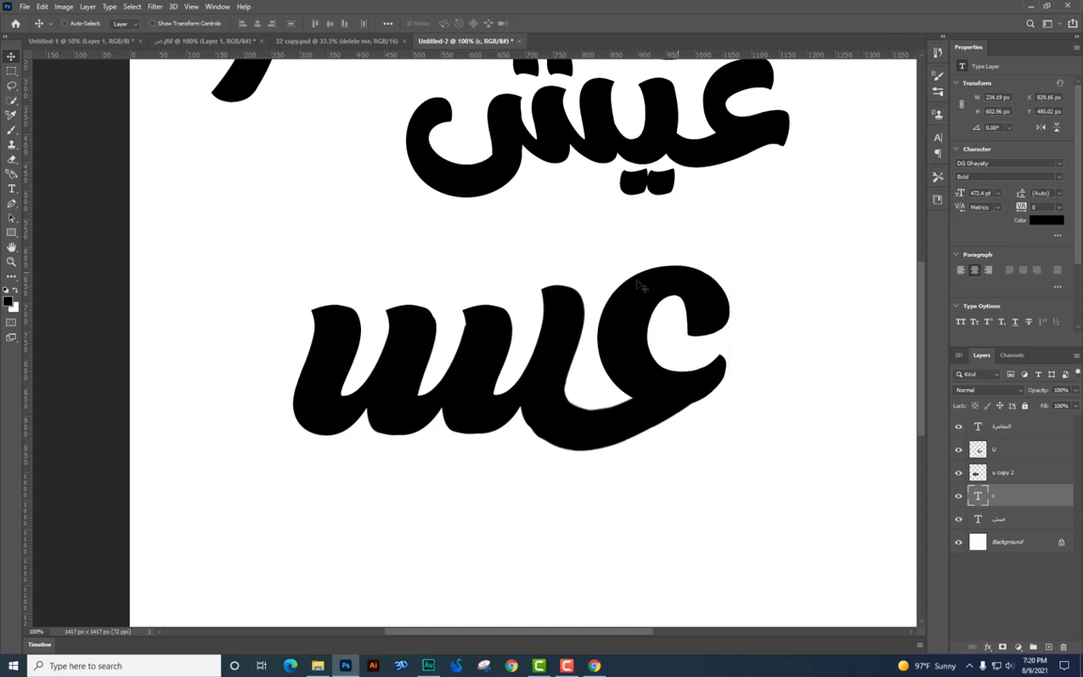
{"action": "left_click_drag", "start_coordinate": [598, 300], "coordinate": [636, 295]}
Draw a black circle about 69 × 70 px below the stem and duplicate it beside itself to make two dots.
{"action": "left_click", "coordinate": [12, 233]}
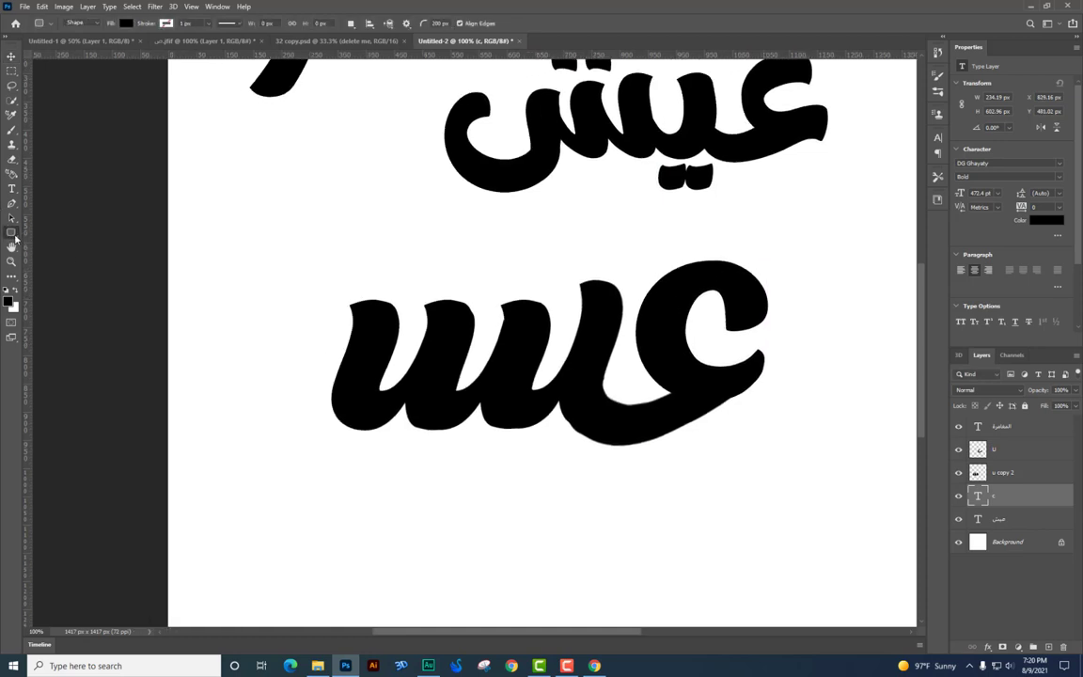
{"action": "left_click", "coordinate": [38, 242]}
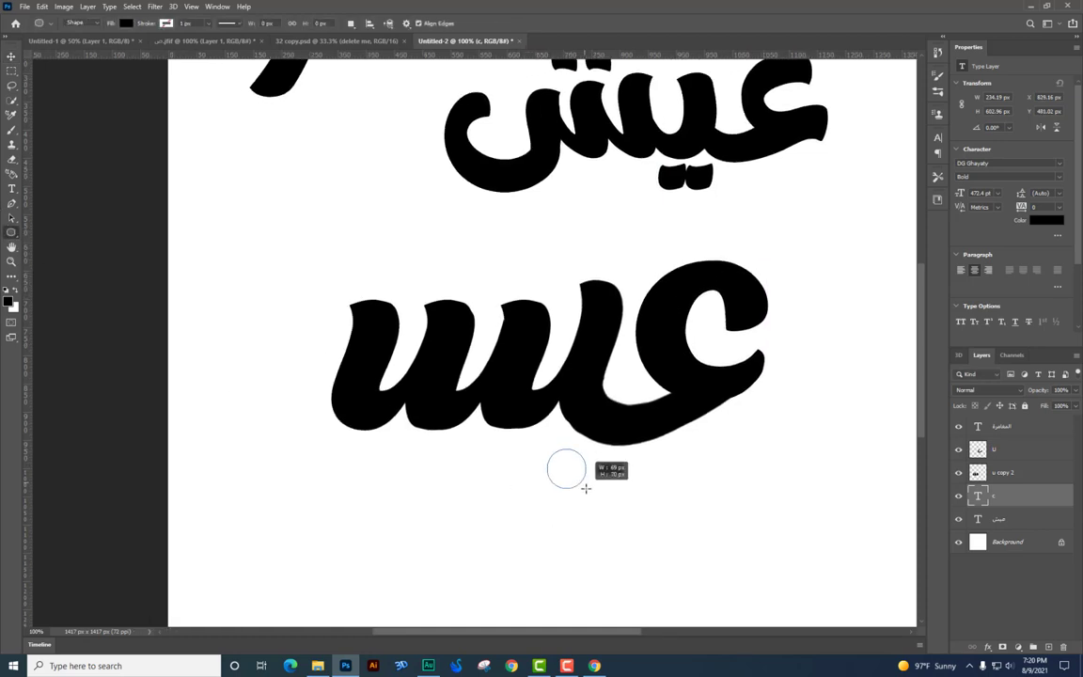
{"action": "left_click_drag", "start_coordinate": [585, 488], "coordinate": [610, 479]}
{"action": "key", "text": "v"}
Duplicate both dots above the teeth, enlarge the copies, and stack a third dot on top of them.
{"action": "right_click", "coordinate": [568, 472]}
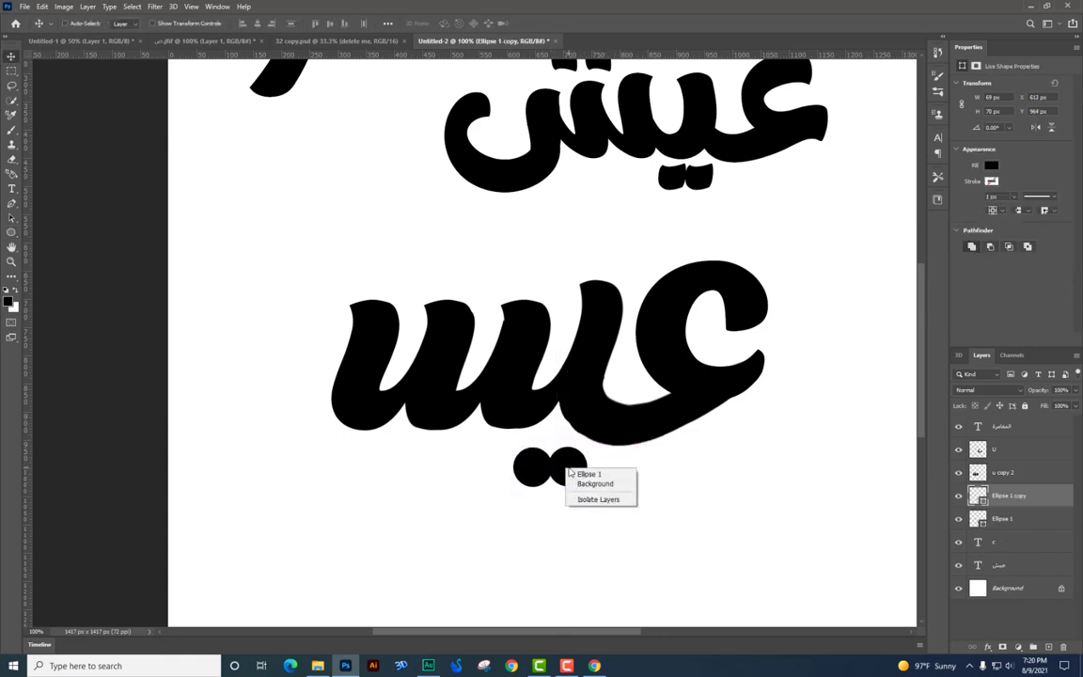
{"action": "left_click", "coordinate": [583, 475]}
{"action": "right_click", "coordinate": [533, 471]}
{"action": "left_click", "coordinate": [550, 476], "text": "shift"}
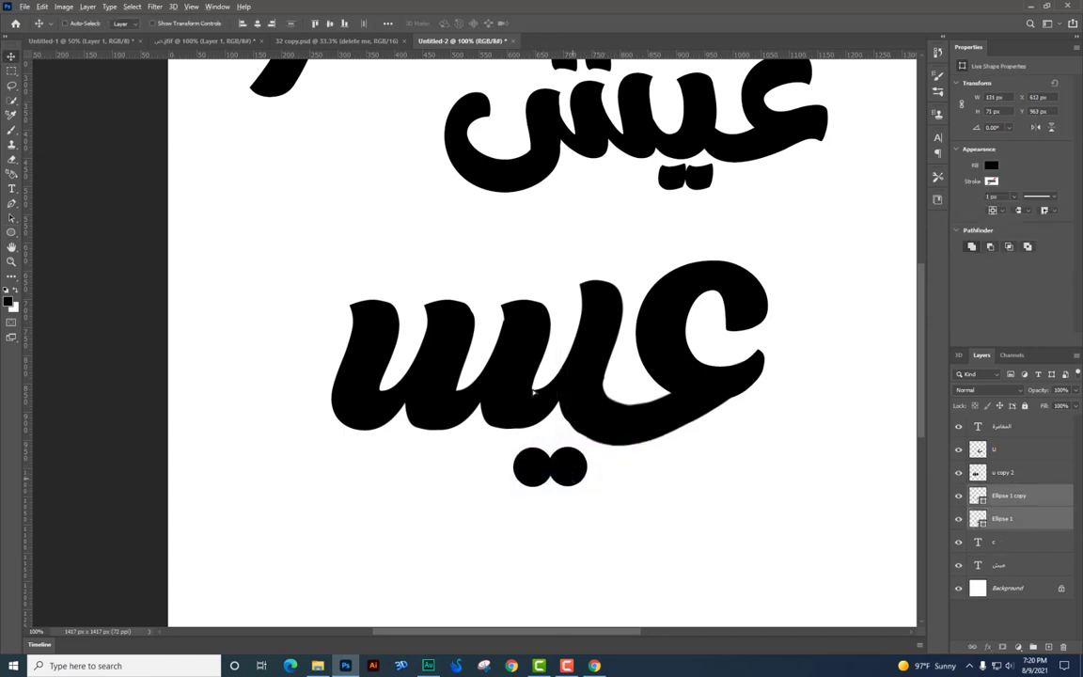
{"action": "left_click_drag", "start_coordinate": [575, 457], "coordinate": [475, 216]}
{"action": "key", "text": "ctrl+t"}
{"action": "key", "text": "Return"}
{"action": "right_click", "coordinate": [484, 262]}
{"action": "left_click", "coordinate": [497, 269]}
{"action": "left_click", "coordinate": [496, 268]}
Duplicate the "c" glyph to the word's left end, rotated about -48.5° and enlarged to about 617 pt, as the tail.
{"action": "right_click", "coordinate": [738, 291]}
{"action": "left_click", "coordinate": [747, 296]}
{"action": "left_click_drag", "start_coordinate": [741, 297], "coordinate": [288, 343]}
{"action": "key", "text": "ctrl+t"}
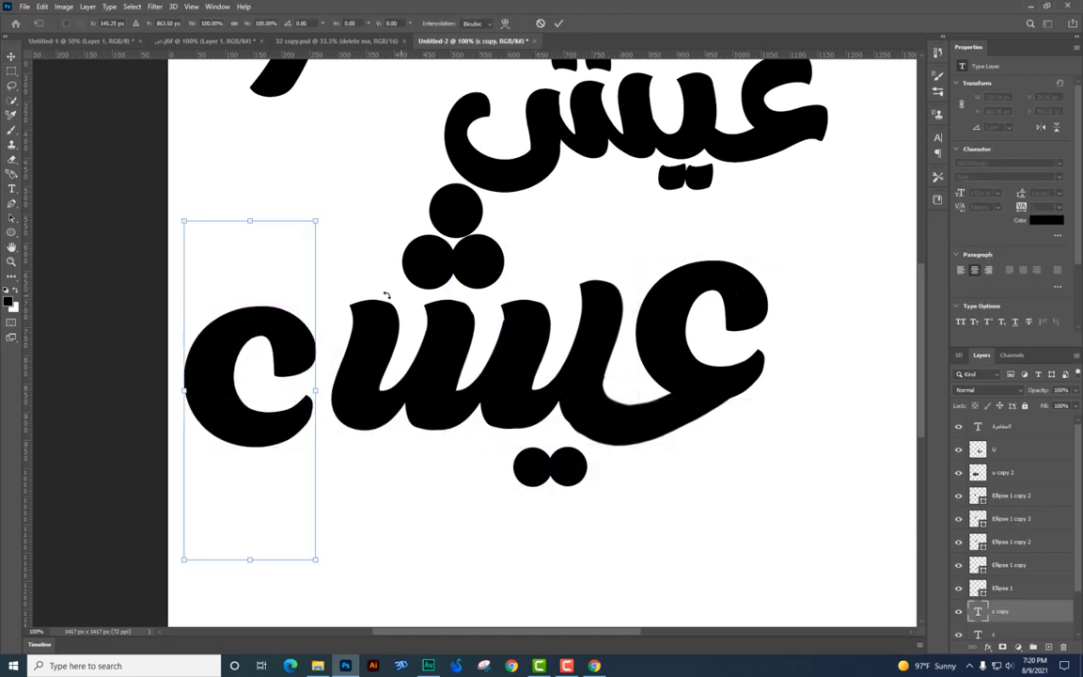
{"action": "left_click_drag", "start_coordinate": [382, 297], "coordinate": [293, 121]}
{"action": "left_click_drag", "start_coordinate": [422, 453], "coordinate": [390, 430]}
{"action": "key", "text": "Return"}
{"action": "left_click_drag", "start_coordinate": [323, 406], "coordinate": [445, 414]}
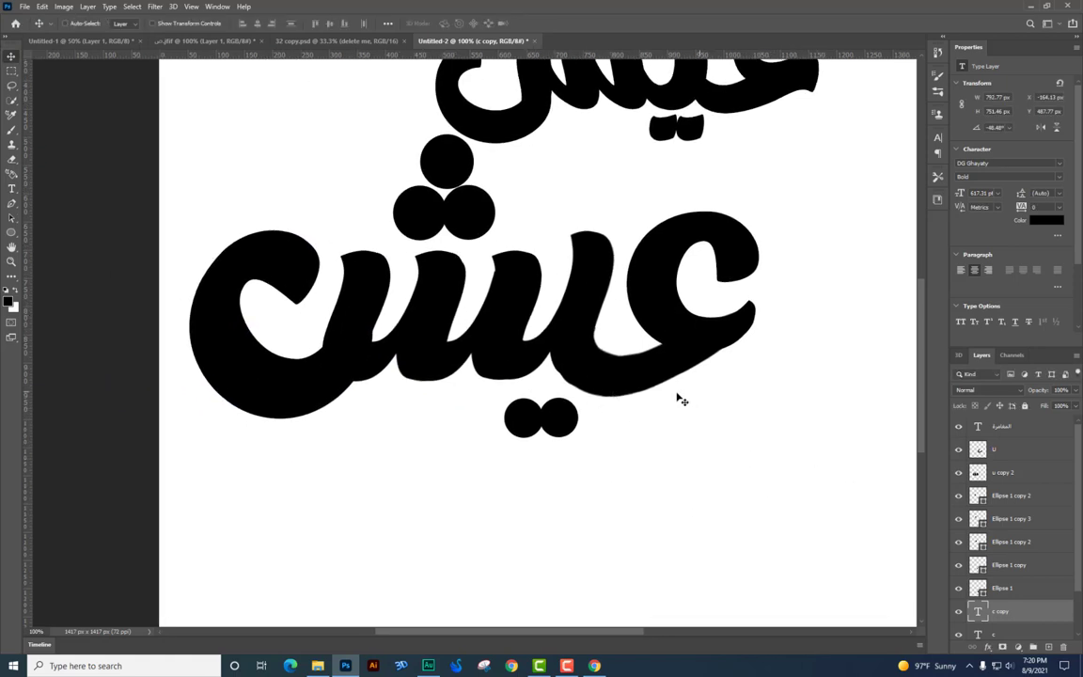
Open Untitled-2 copy.psd and bring its finished lettering into the Untitled-1 car advertisement, sized about 733 × 537 px.
{"action": "left_click", "coordinate": [318, 666]}
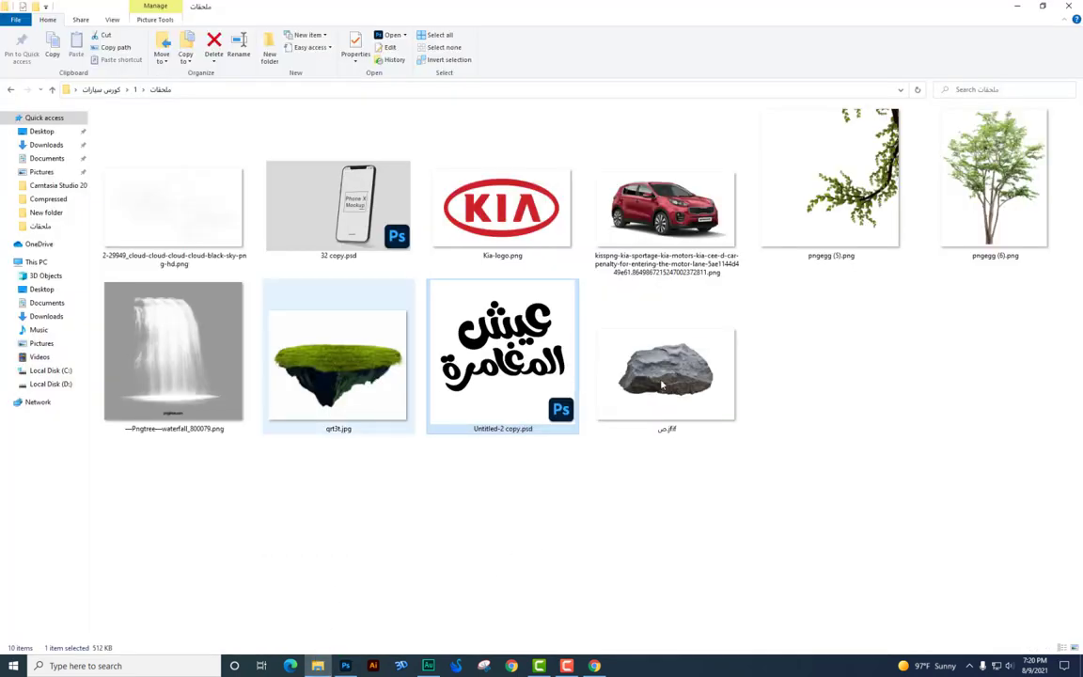
{"action": "double_click", "coordinate": [521, 373]}
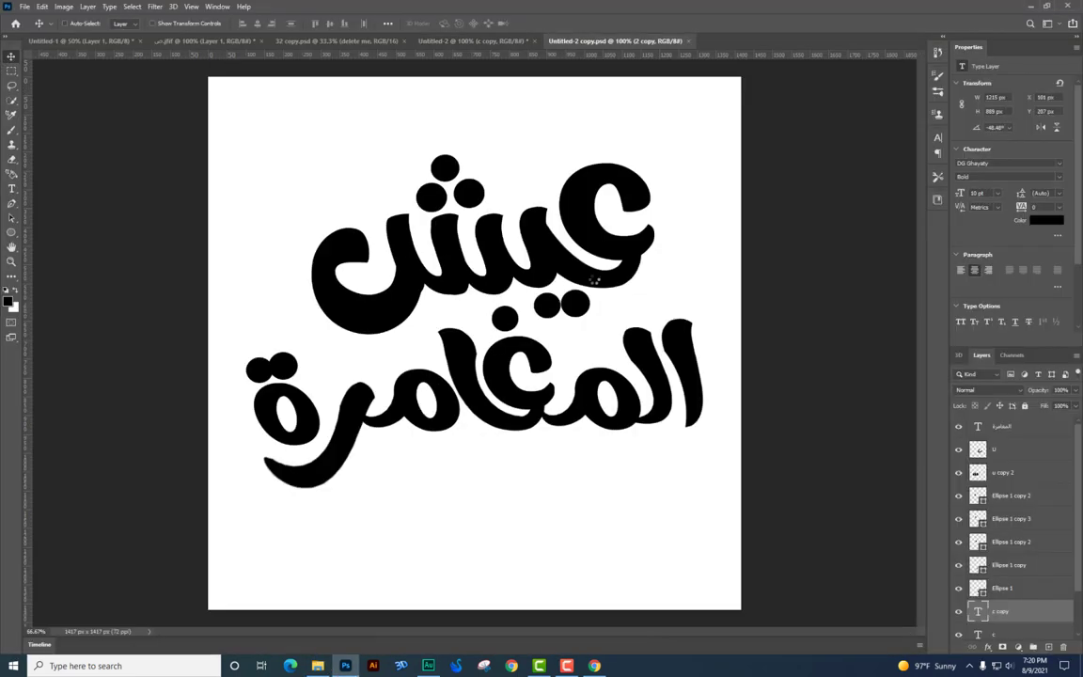
{"action": "left_click_drag", "start_coordinate": [666, 275], "coordinate": [722, 361]}
{"action": "key", "text": "Return"}
{"action": "key", "text": "Return"}
Turn the lettering white with Hue/Saturation by raising Lightness to its maximum.
{"action": "key", "text": "ctrl+u"}
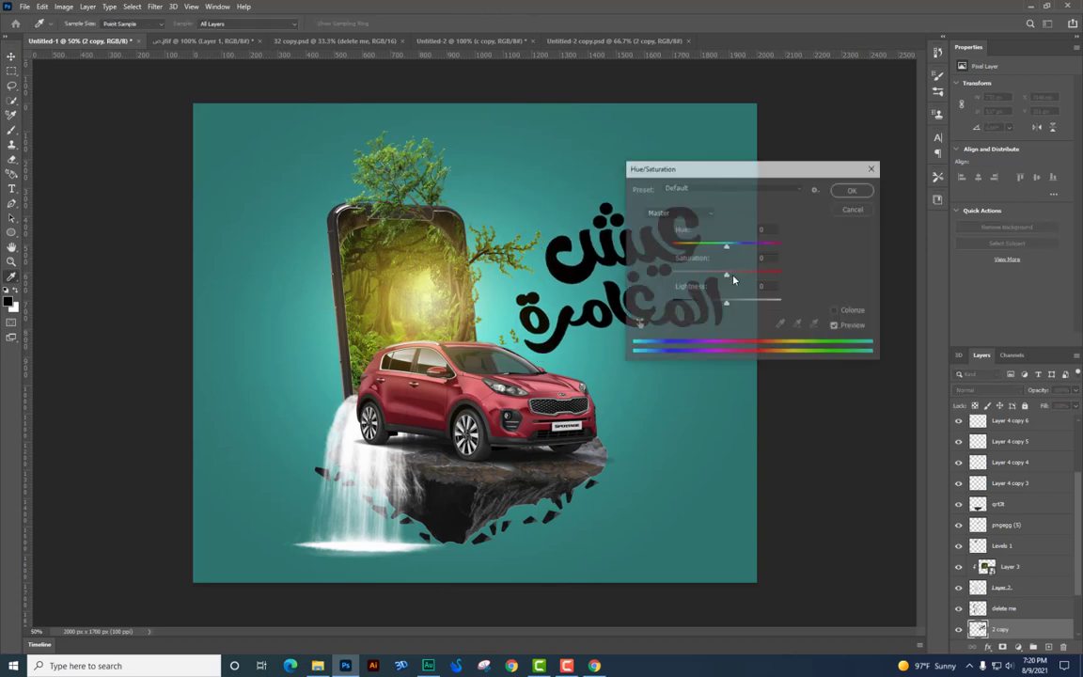
{"action": "left_click_drag", "start_coordinate": [726, 303], "coordinate": [812, 281]}
{"action": "key", "text": "Return"}
Position the white lettering above and to the right of the car at about X 1055, Y 399 px.
{"action": "left_click_drag", "start_coordinate": [650, 280], "coordinate": [634, 285]}
{"action": "key", "text": "Down"}
{"action": "key", "text": "Down"}
{"action": "key", "text": "Down"}
{"action": "key", "text": "Down"}
{"action": "key", "text": "Down"}
{"action": "key", "text": "Down"}
{"action": "key", "text": "Down"}
{"action": "key", "text": "Down"}
{"action": "key", "text": "Down"}
{"action": "key", "text": "Down"}
{"action": "key", "text": "Down"}
{"action": "key", "text": "Down"}
{"action": "key", "text": "Down"}
{"action": "key", "text": "Down"}
{"action": "key", "text": "Down"}
{"action": "key", "text": "Down"}
{"action": "key", "text": "Down"}
{"action": "key", "text": "Down"}
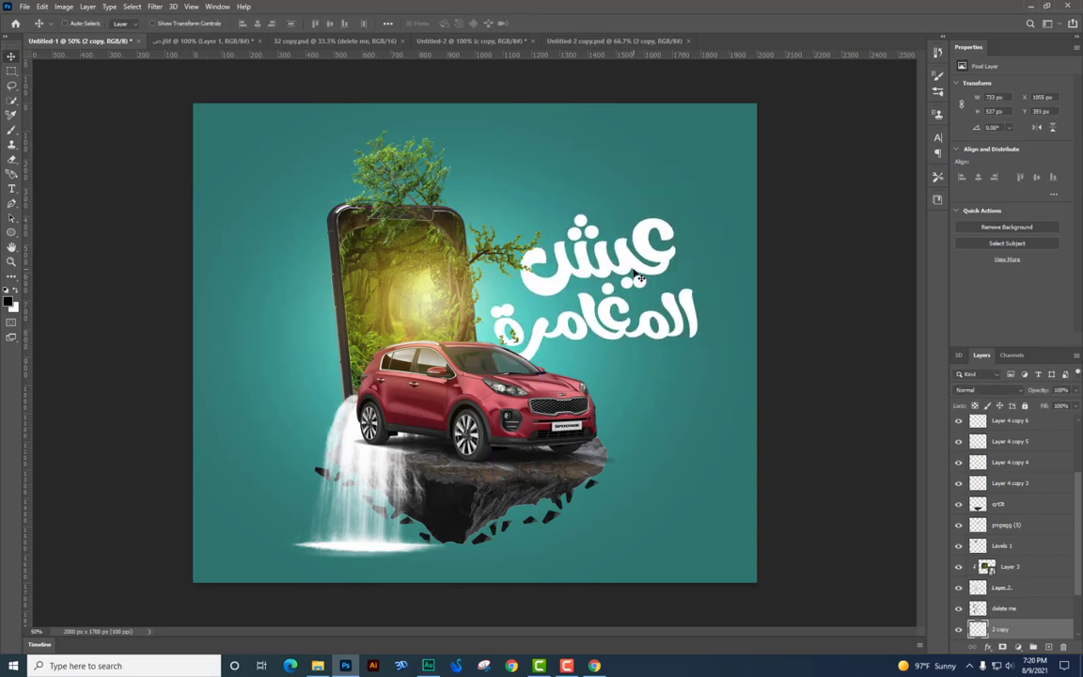
Duplicate the lettering layer and set the Fill of the lower 2 copy layer to 0%.
{"action": "scroll", "coordinate": [738, 350], "scroll_direction": "up", "scroll_amount": 2}
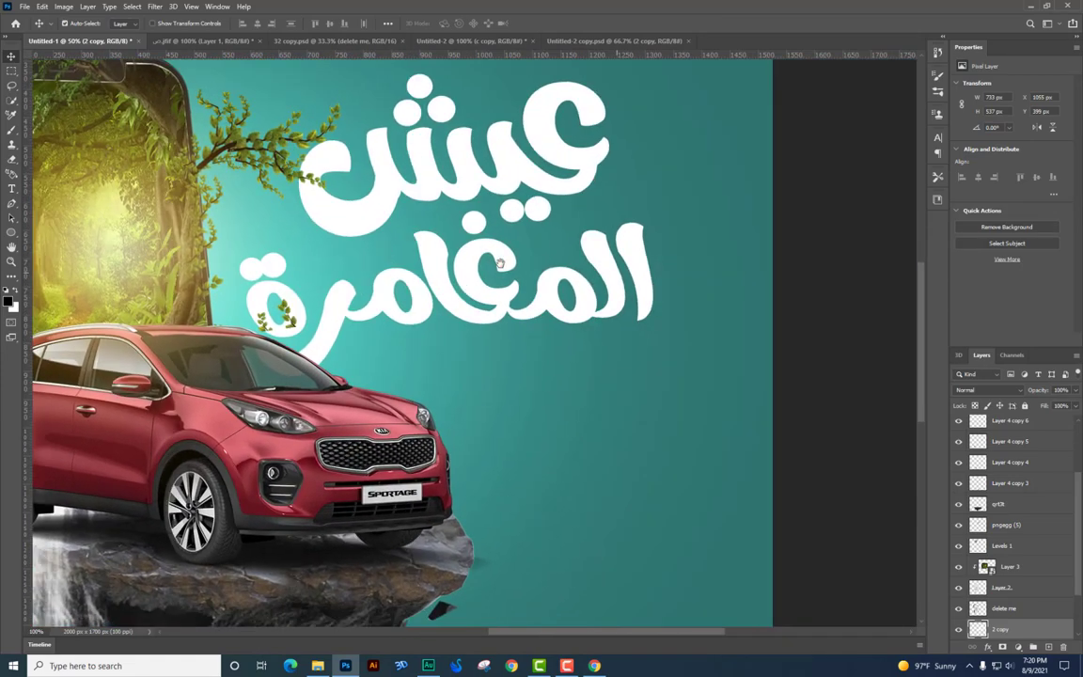
{"action": "key", "text": "ctrl+j"}
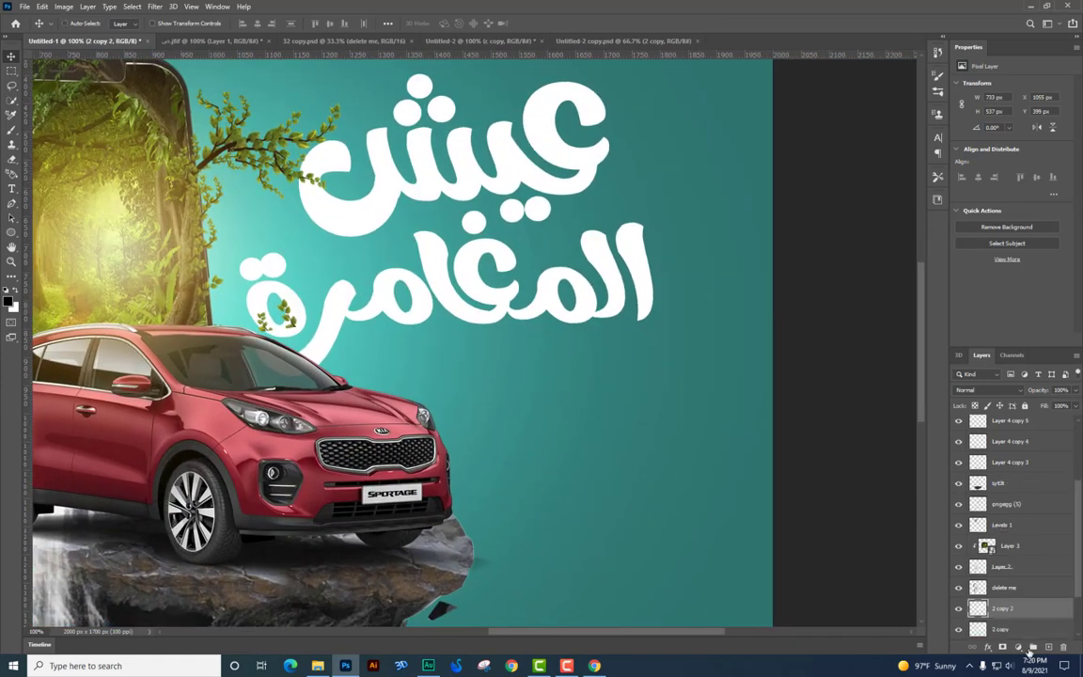
{"action": "left_click", "coordinate": [1010, 630]}
{"action": "left_click_drag", "start_coordinate": [580, 278], "coordinate": [613, 304]}
{"action": "key", "text": "ctrl+z"}
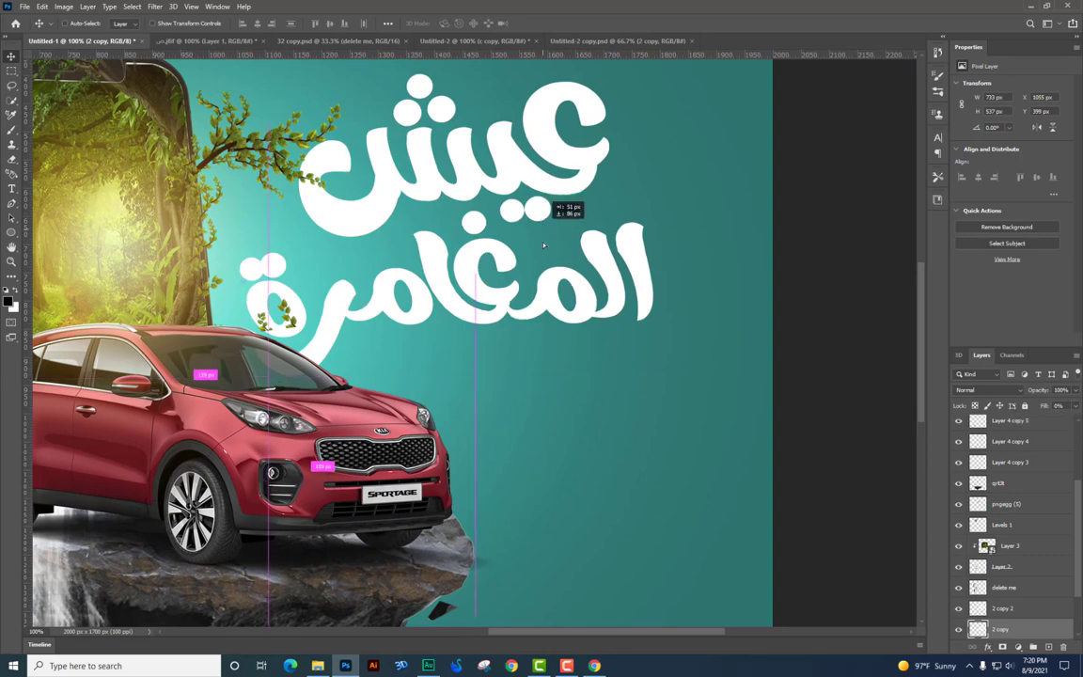
Add an outside Stroke of 3 px to the 2 copy layer.
{"action": "right_click", "coordinate": [1021, 625]}
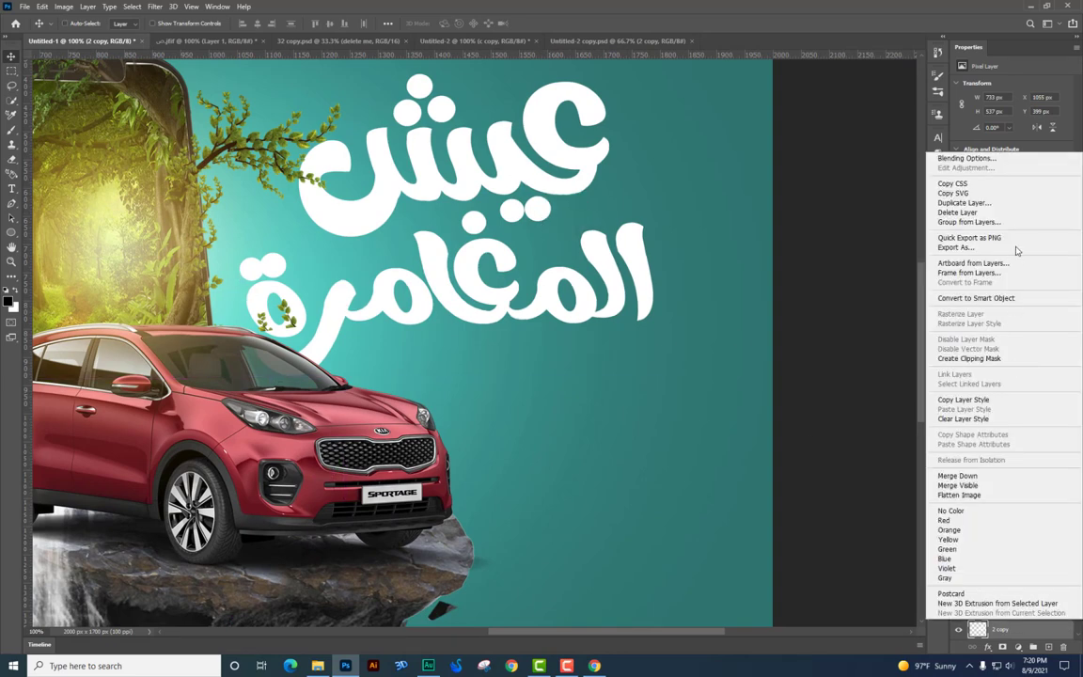
{"action": "left_click", "coordinate": [981, 160]}
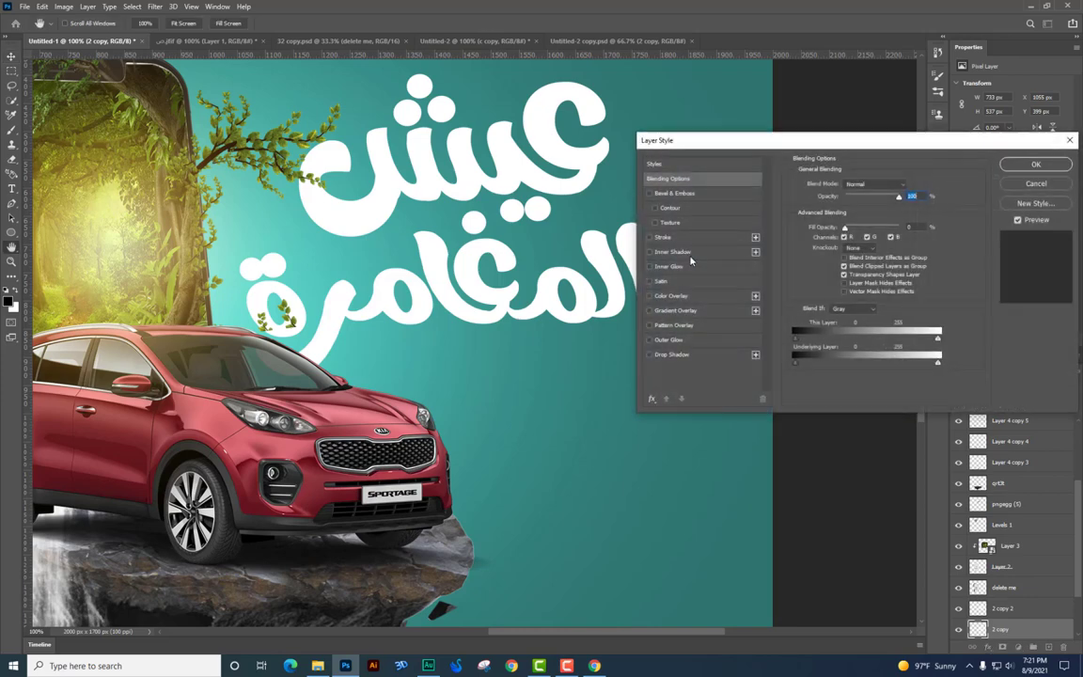
{"action": "left_click", "coordinate": [663, 237]}
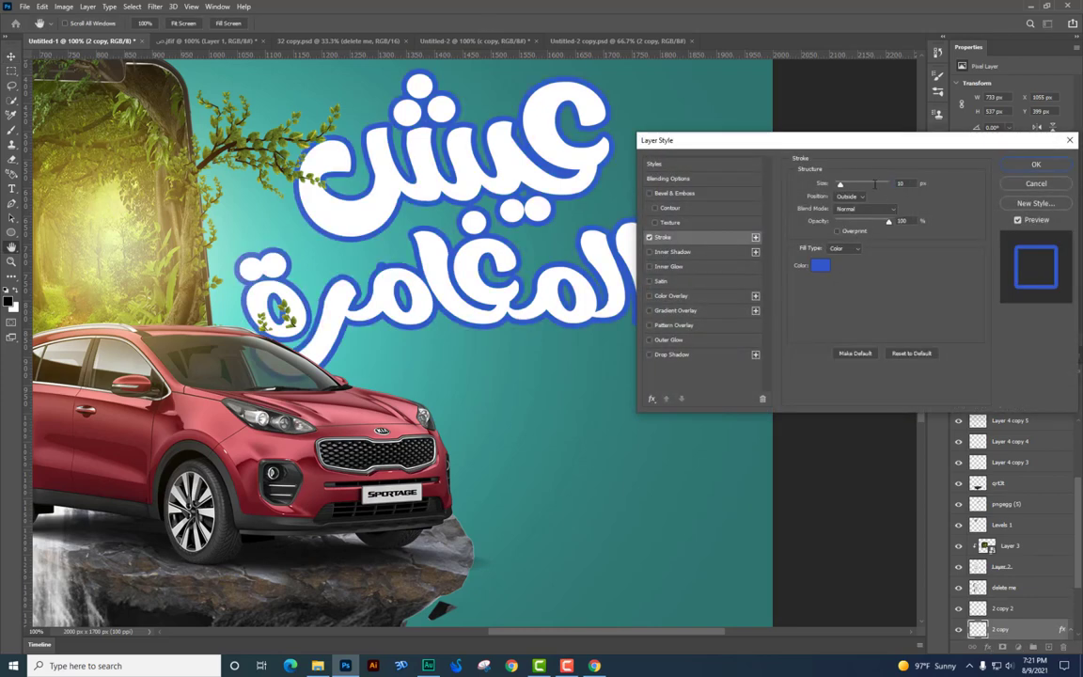
{"action": "left_click_drag", "start_coordinate": [832, 188], "coordinate": [832, 187]}
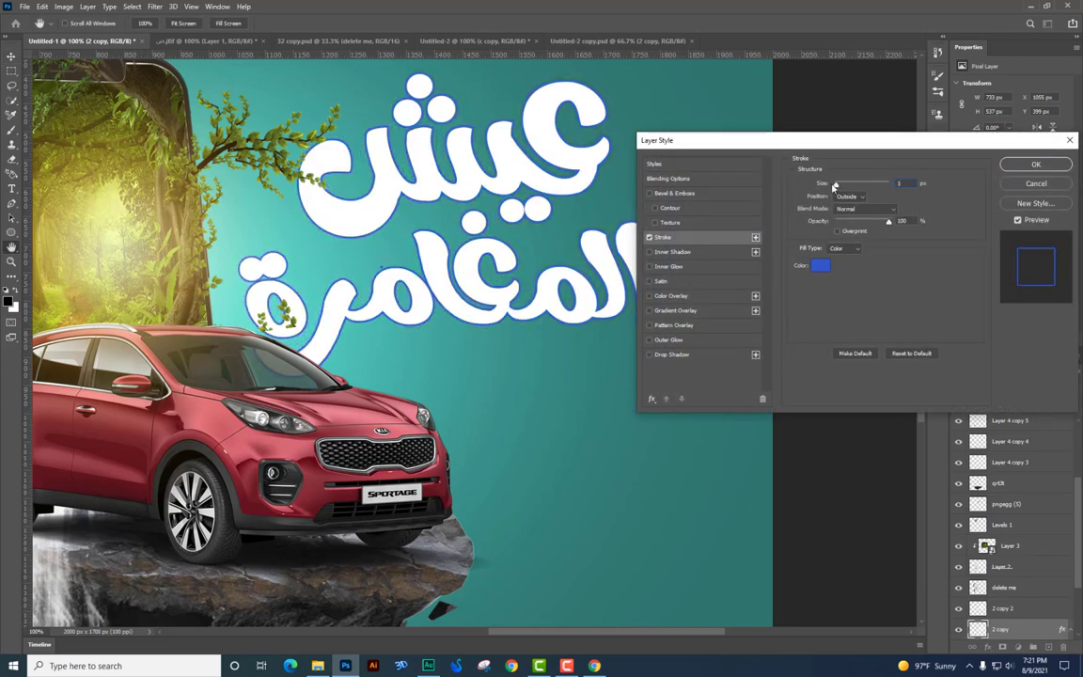
{"action": "key", "text": "Return"}
Set the stroke colour of the 2 copy layer to white, ffffff.
{"action": "right_click", "coordinate": [1011, 621]}
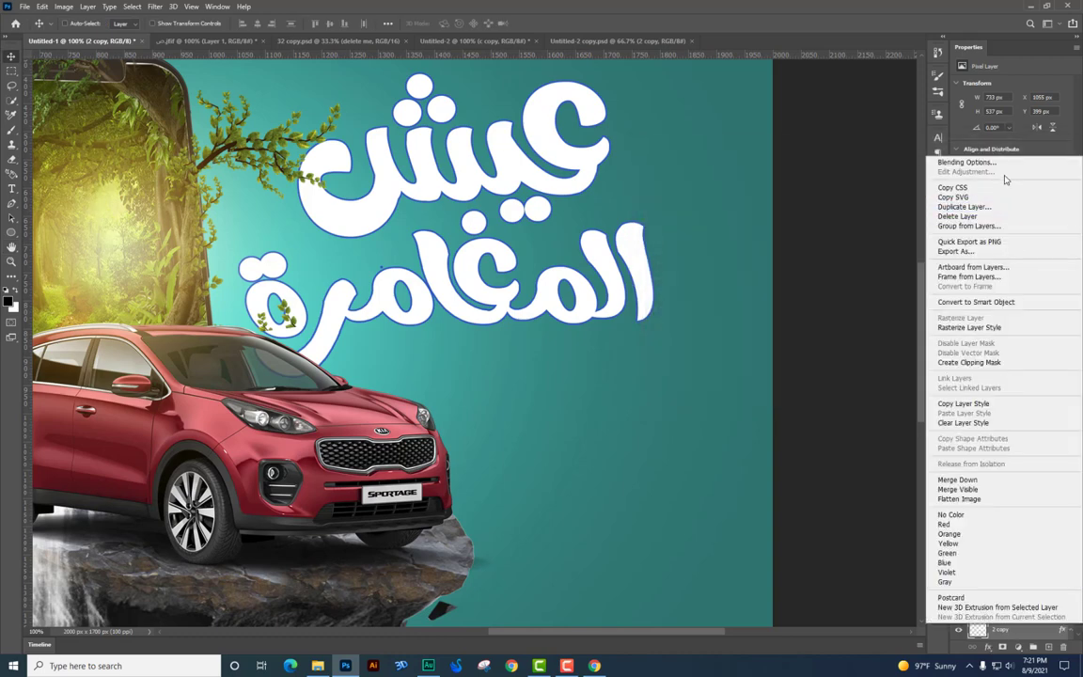
{"action": "left_click", "coordinate": [827, 297]}
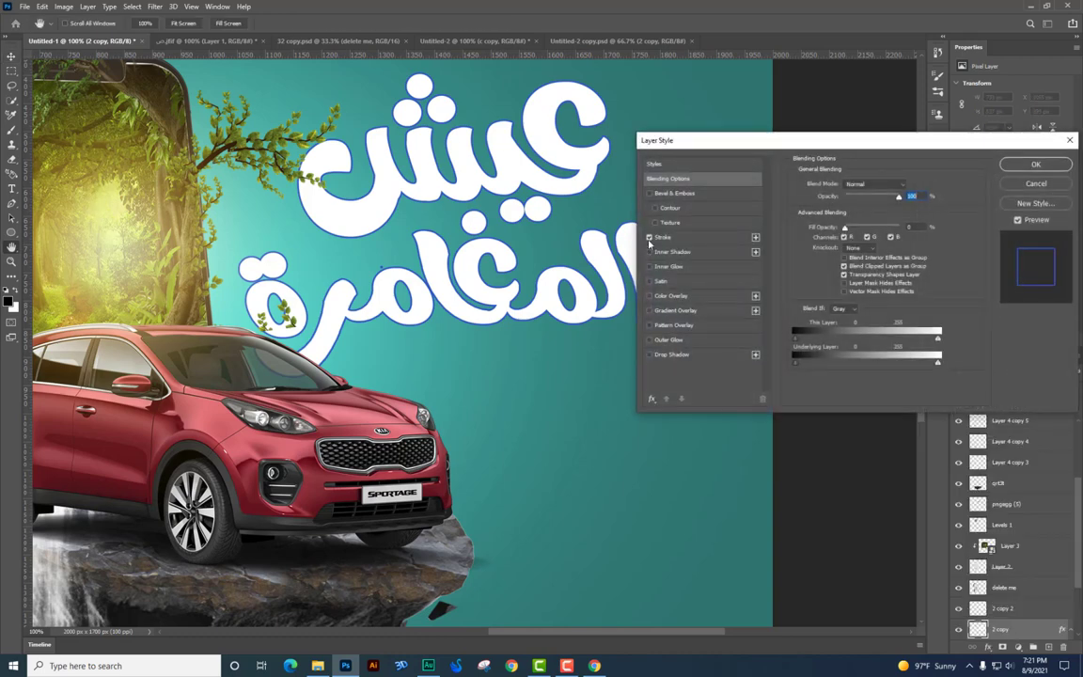
{"action": "left_click", "coordinate": [663, 237]}
{"action": "left_click", "coordinate": [825, 268]}
{"action": "left_click_drag", "start_coordinate": [706, 250], "coordinate": [643, 212]}
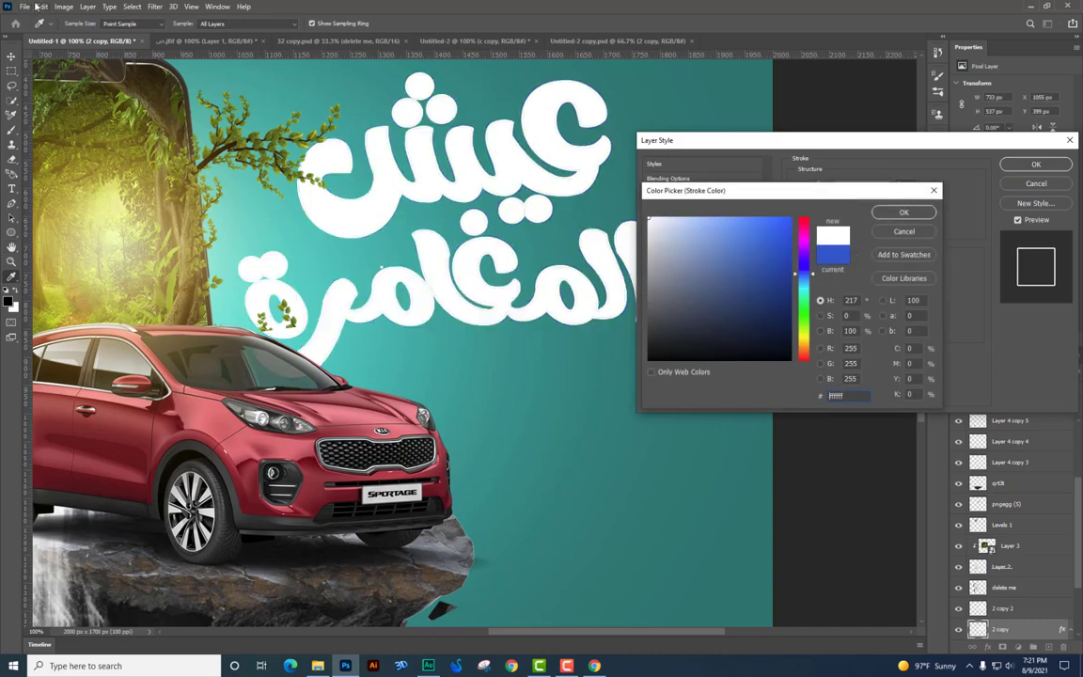
{"action": "key", "text": "Return"}
{"action": "key", "text": "Return"}
Nudge the outlined 2 copy layer down to Y 407 px and lower its Fill to leave it semi-transparent.
{"action": "key", "text": "Down"}
{"action": "key", "text": "Down"}
{"action": "key", "text": "Down"}
{"action": "key", "text": "Down"}
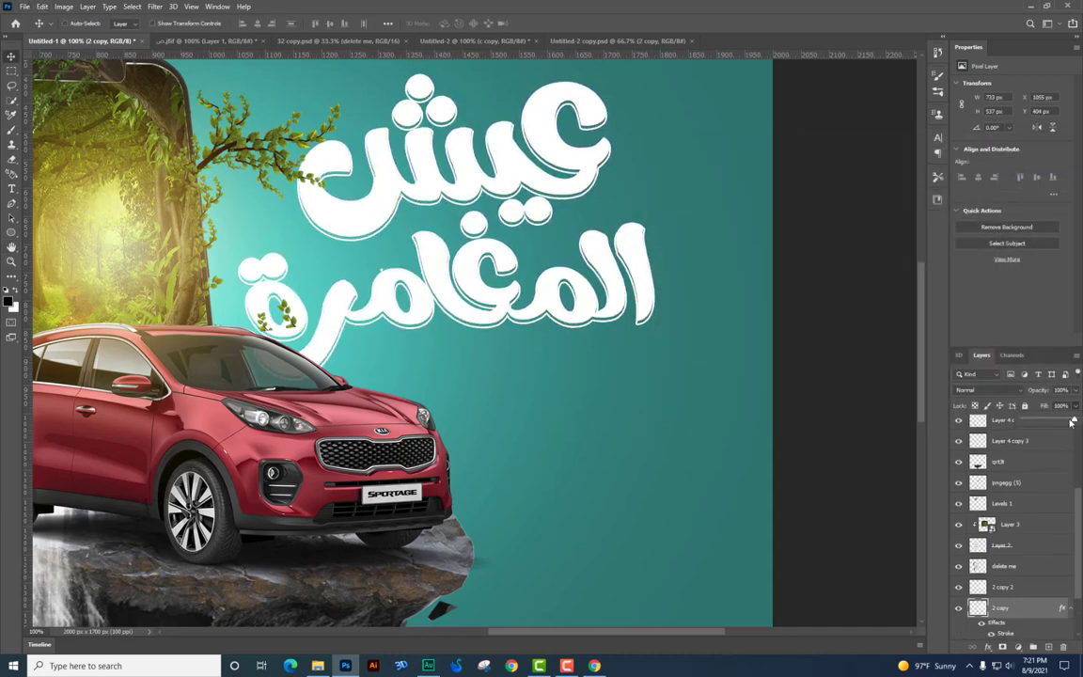
{"action": "left_click_drag", "start_coordinate": [1072, 421], "coordinate": [1038, 422]}
{"action": "key", "text": "Down"}
{"action": "key", "text": "Down"}
{"action": "key", "text": "Down"}
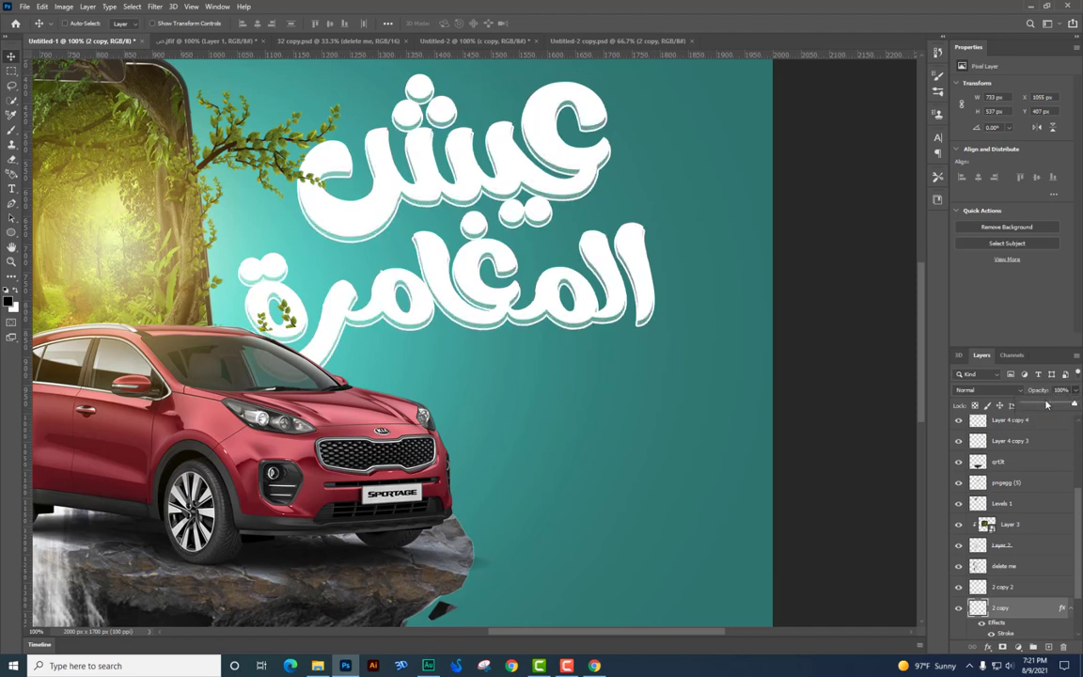
Lower the opacity of the outlined 2 copy layer to 30%.
{"action": "left_click_drag", "start_coordinate": [1046, 404], "coordinate": [1039, 405]}
{"action": "key", "text": "ctrl+minus"}
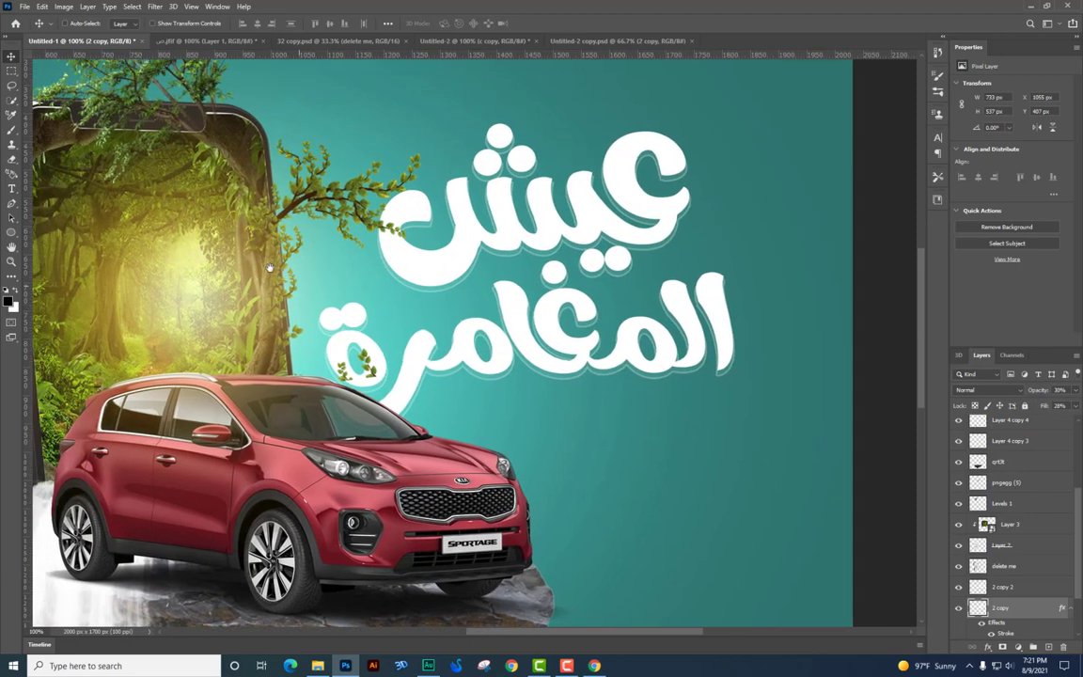
{"action": "key", "text": "ctrl+plus"}
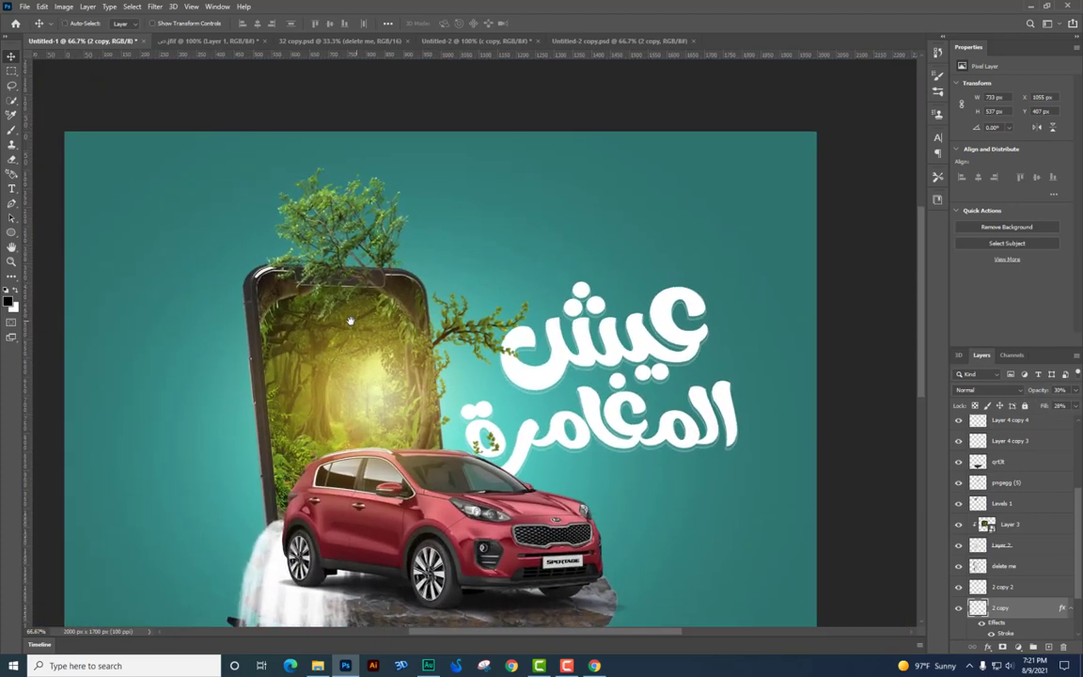
Add a Bevel & Emboss effect to the 2 copy 2 lettering layer with its size reduced to about 10 px.
{"action": "right_click", "coordinate": [731, 335]}
{"action": "left_click", "coordinate": [757, 337]}
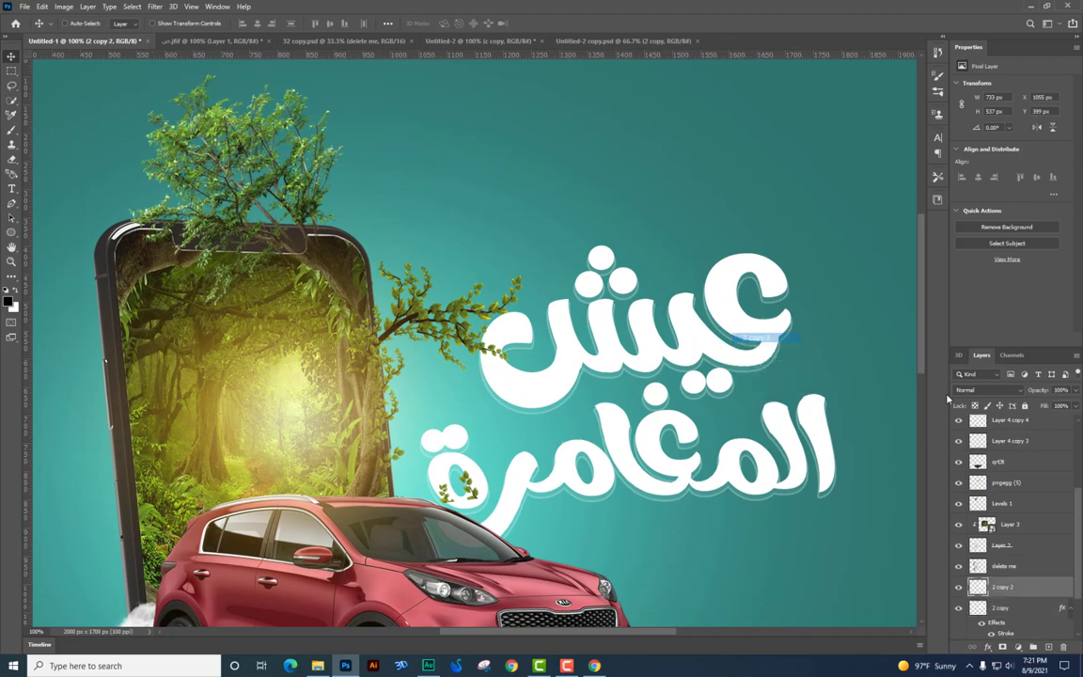
{"action": "right_click", "coordinate": [1016, 584]}
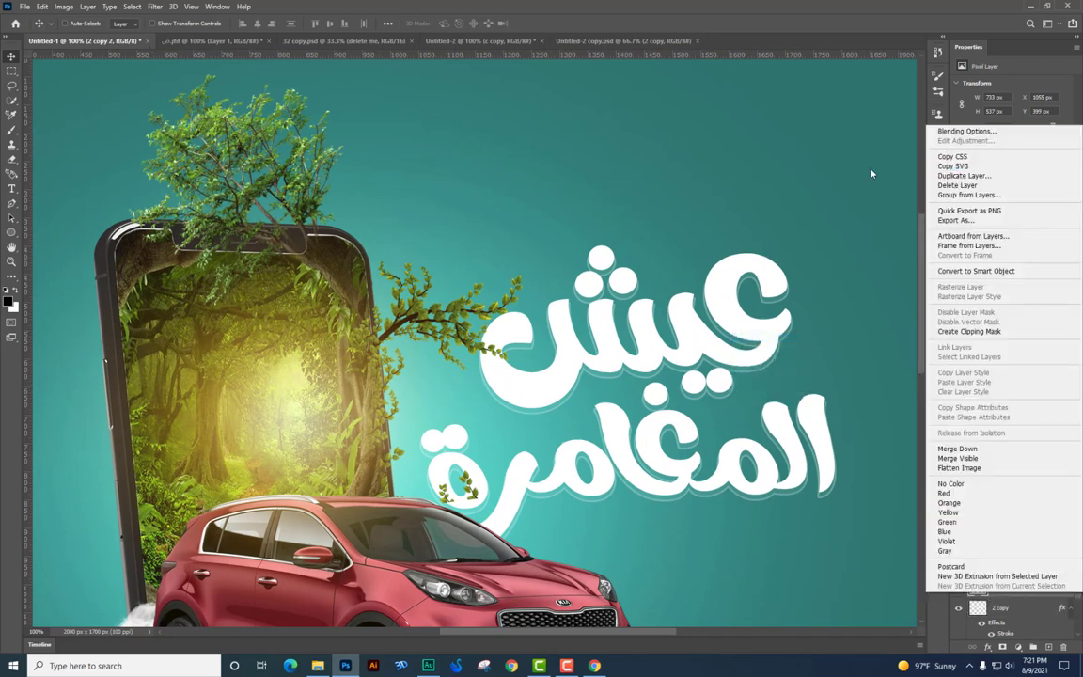
{"action": "left_click", "coordinate": [967, 131]}
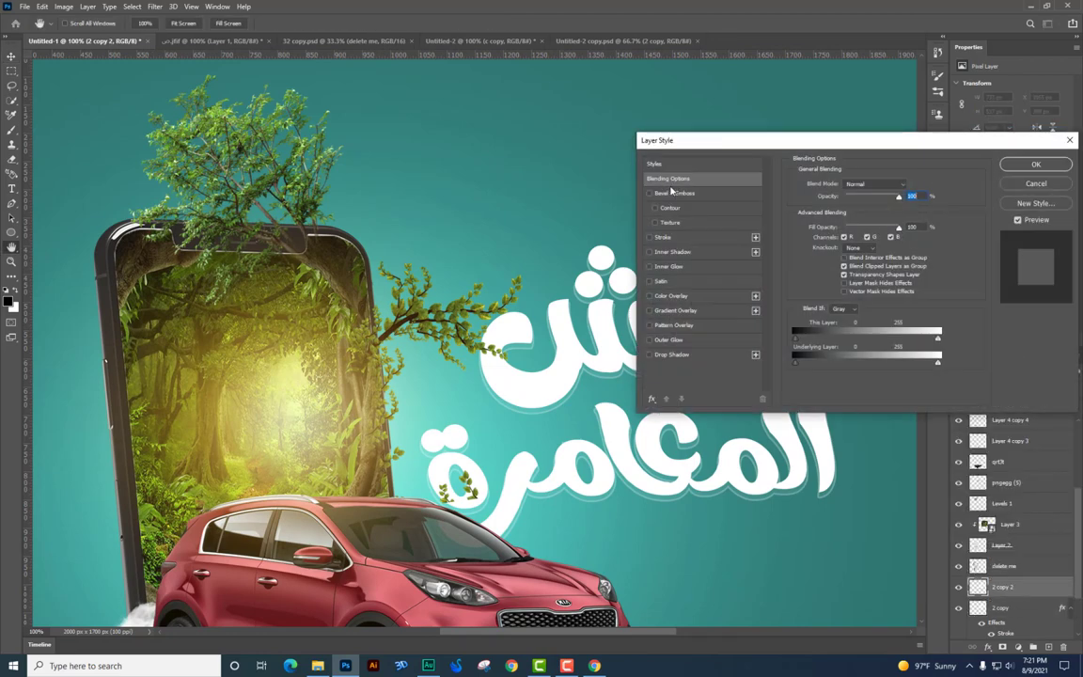
{"action": "left_click", "coordinate": [673, 193]}
{"action": "left_click_drag", "start_coordinate": [684, 138], "coordinate": [781, 91]}
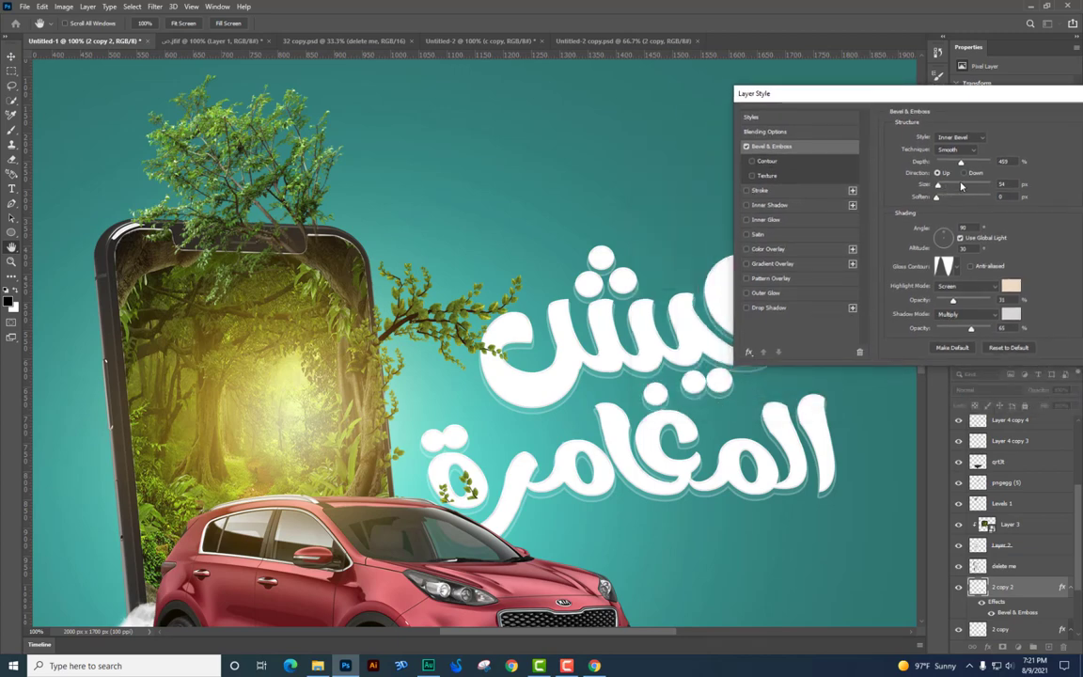
{"action": "left_click_drag", "start_coordinate": [961, 185], "coordinate": [943, 185]}
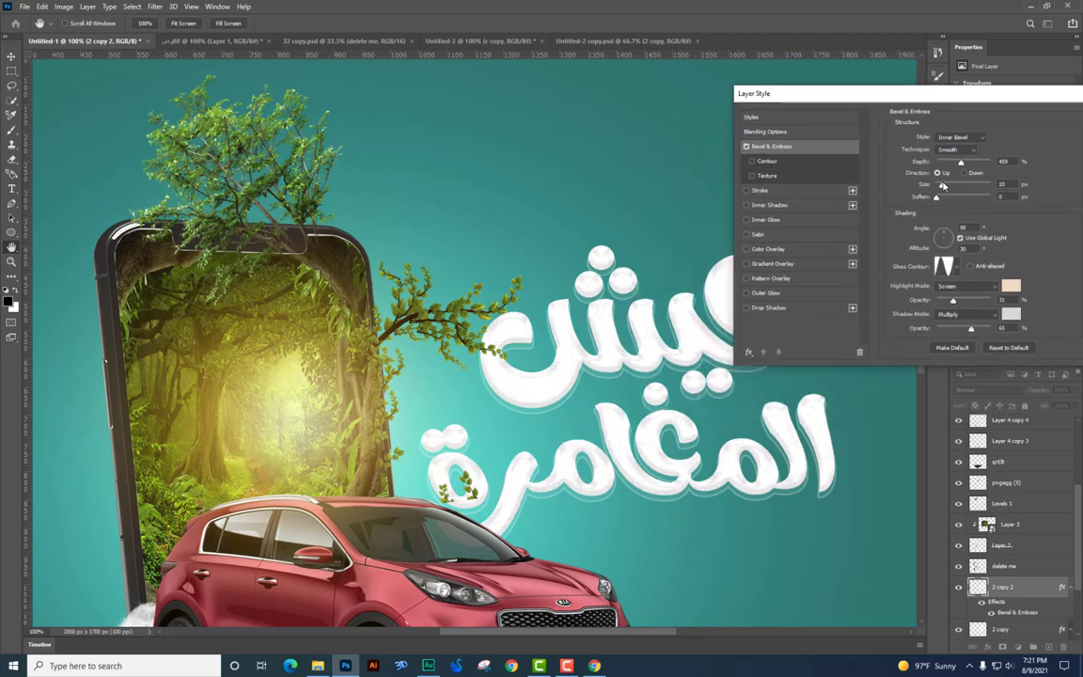
{"action": "key", "text": "Return"}
{"action": "key", "text": "ctrl+minus"}
{"action": "key", "text": "ctrl+minus"}
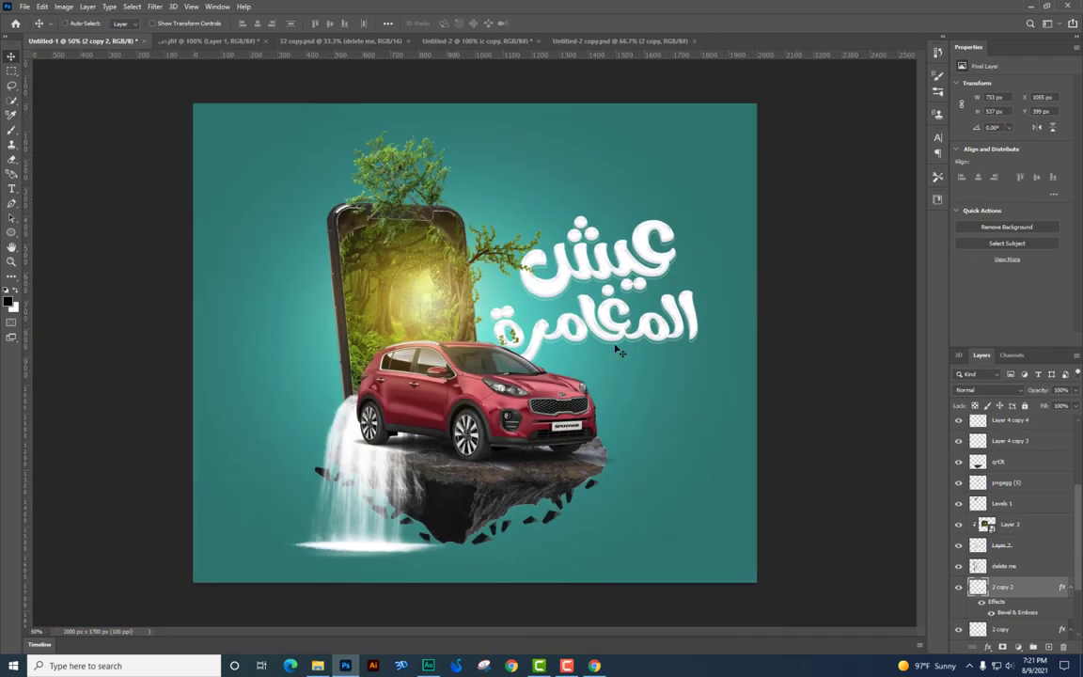
Switch to the assets folder in File Explorer and place Kia-logo.png into the Untitled-1 design.
{"action": "key", "text": "alt+Tab"}
{"action": "key", "text": "Up"}
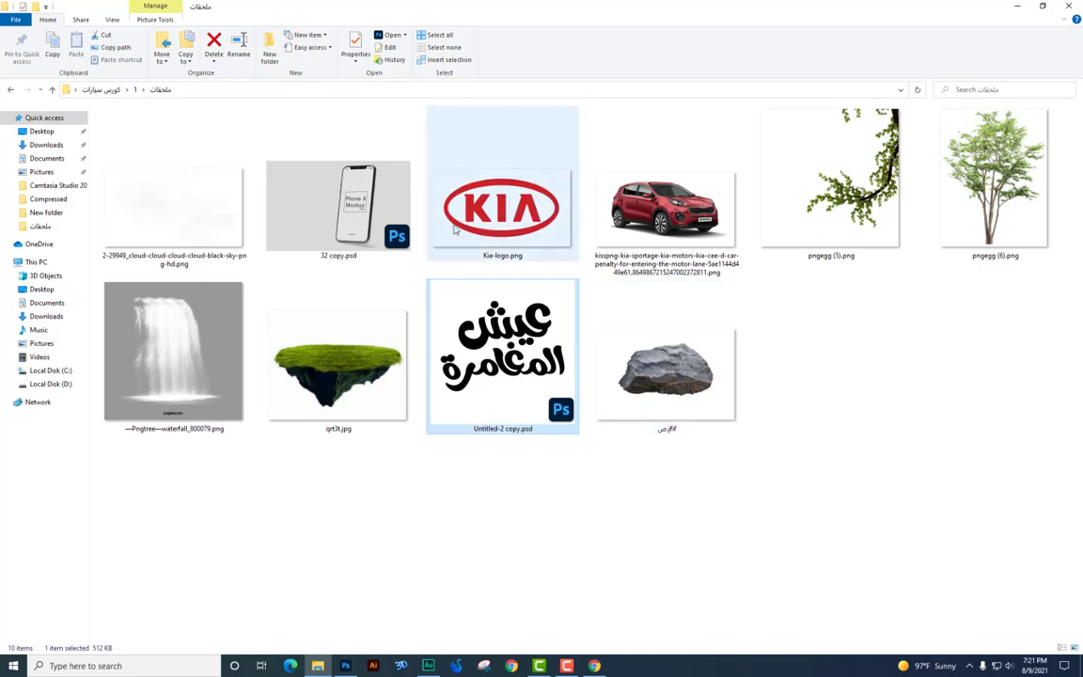
{"action": "left_click_drag", "start_coordinate": [374, 461], "coordinate": [732, 235]}
{"action": "left_click_drag", "start_coordinate": [757, 186], "coordinate": [500, 258]}
{"action": "key", "text": "Return"}
Move the Kia-logo layer to the top of the layer stack.
{"action": "key", "text": "ctrl+plus"}
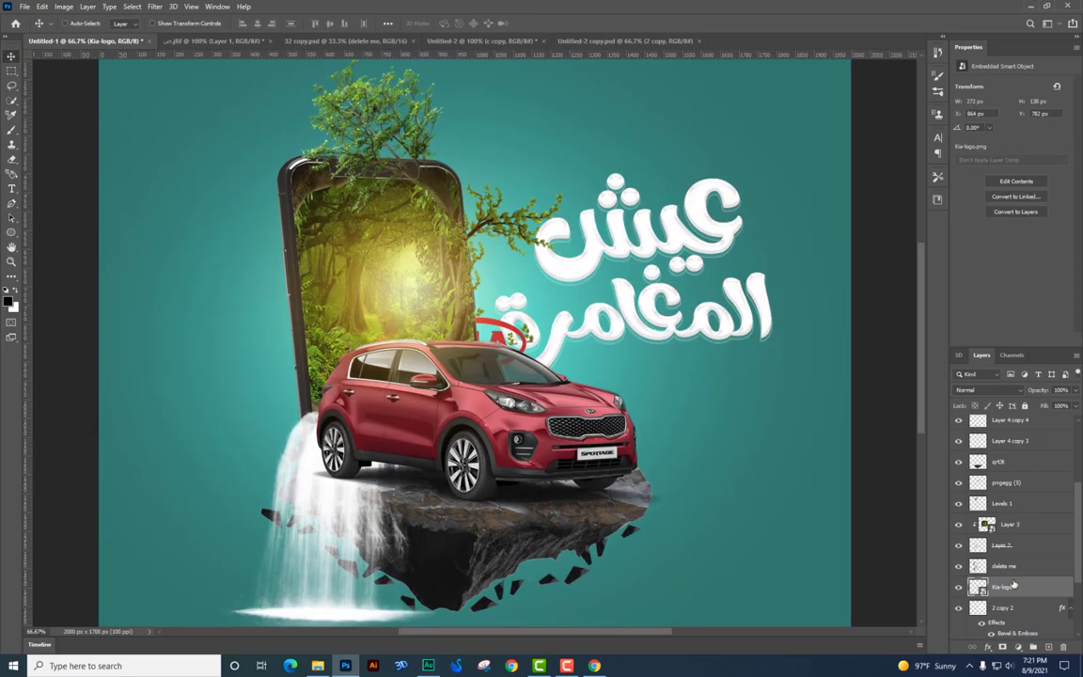
{"action": "scroll", "coordinate": [1010, 554], "scroll_direction": "up", "scroll_amount": 6}
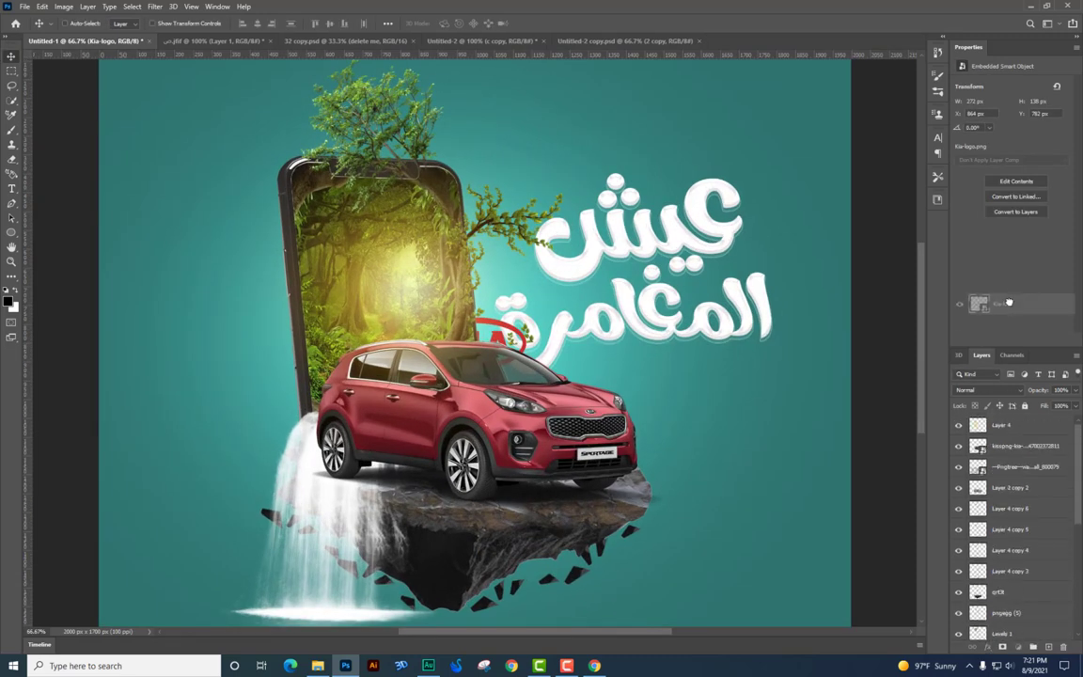
{"action": "left_click_drag", "start_coordinate": [1002, 424], "coordinate": [1003, 420]}
Select all layers from Layer 4 down to Layer 1 and move the artwork up about 100 px.
{"action": "left_click", "coordinate": [1018, 444]}
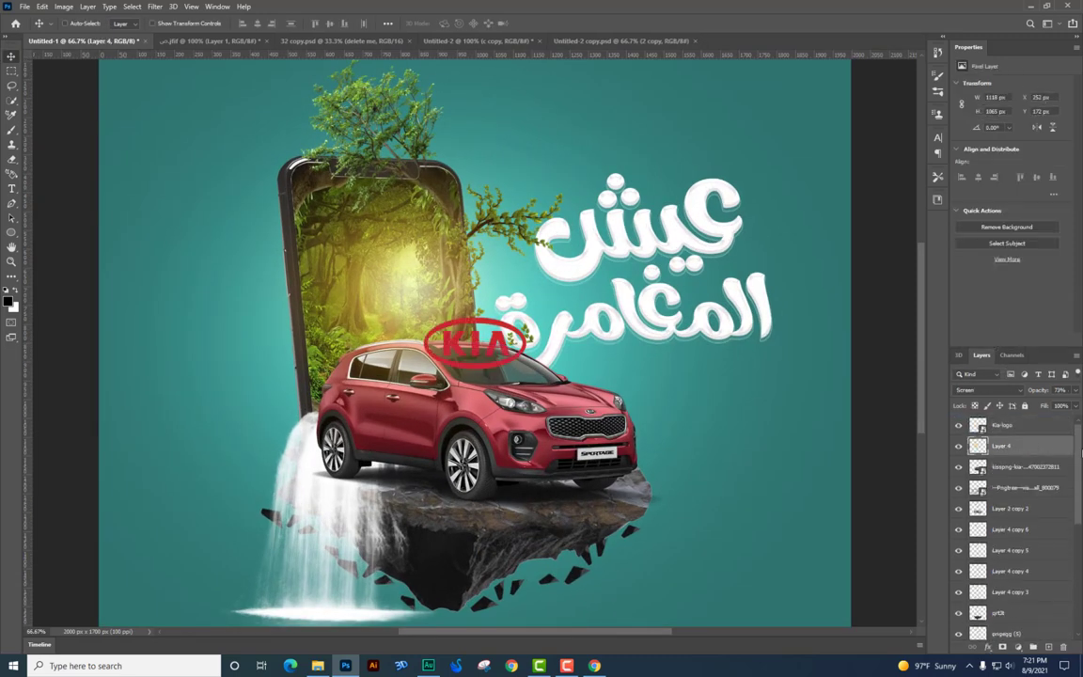
{"action": "scroll", "coordinate": [1020, 508], "scroll_direction": "down", "scroll_amount": 6}
{"action": "left_click", "coordinate": [1029, 589], "text": "shift"}
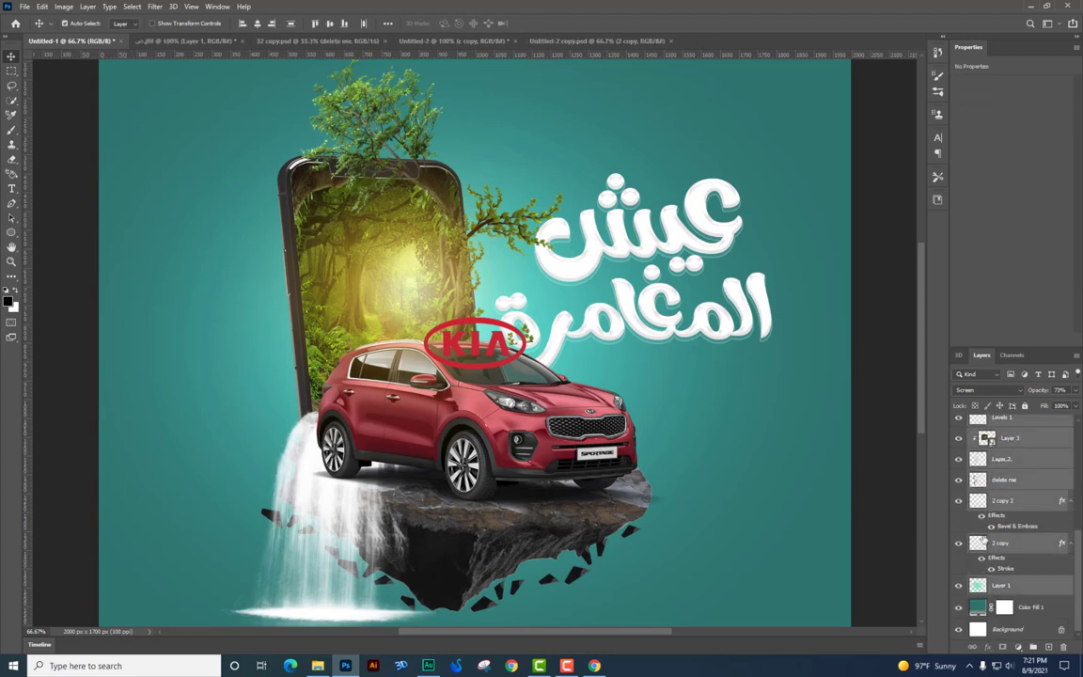
{"action": "key", "text": "ctrl+minus"}
{"action": "left_click_drag", "start_coordinate": [648, 404], "coordinate": [645, 377]}
Draw a white (ffffff) rectangle about 2212 by 276 px as a band across the bottom edge of the canvas.
{"action": "left_click", "coordinate": [12, 232]}
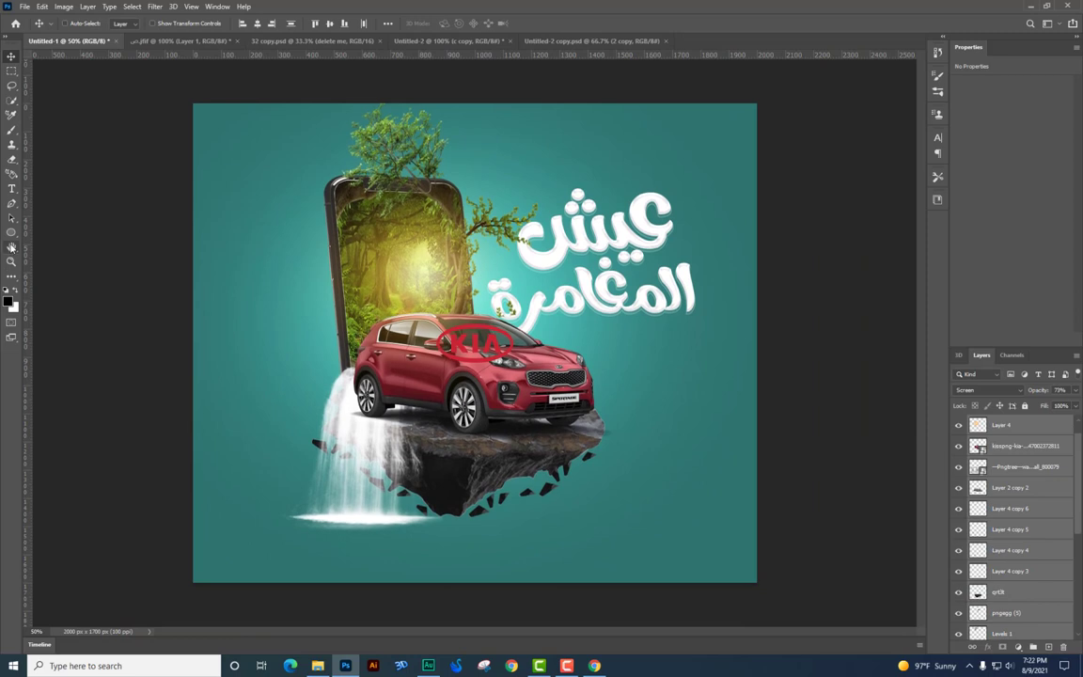
{"action": "left_click", "coordinate": [64, 244]}
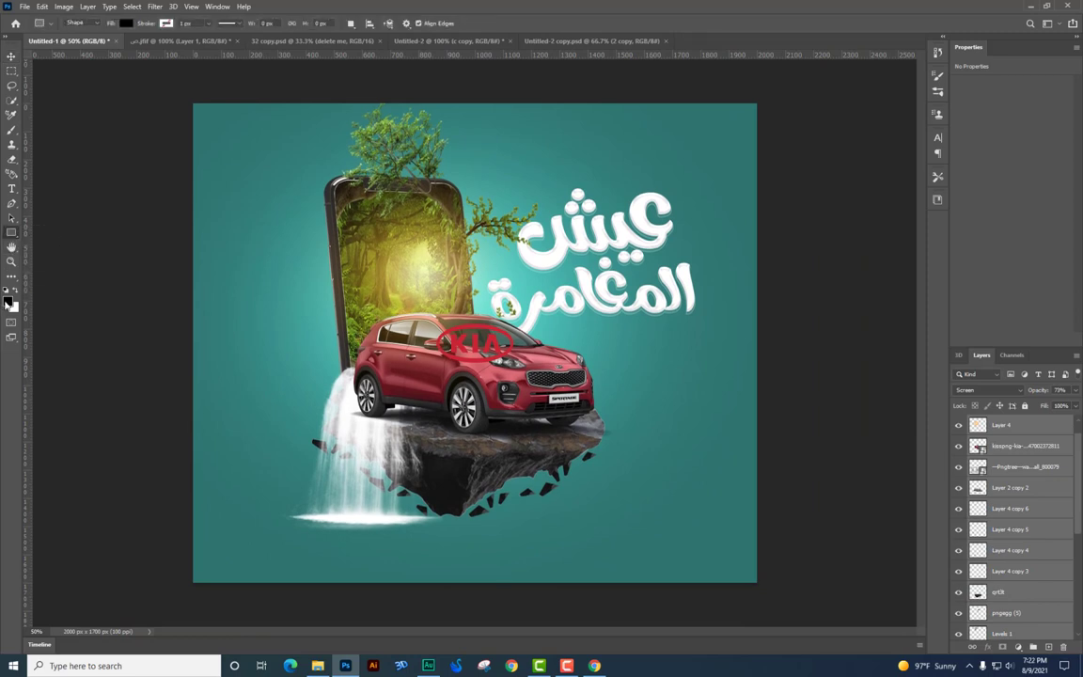
{"action": "left_click", "coordinate": [8, 302]}
{"action": "type", "text": "ffffff"}
{"action": "key", "text": "Return"}
{"action": "left_click_drag", "start_coordinate": [174, 545], "coordinate": [798, 621]}
{"action": "left_click", "coordinate": [11, 56]}
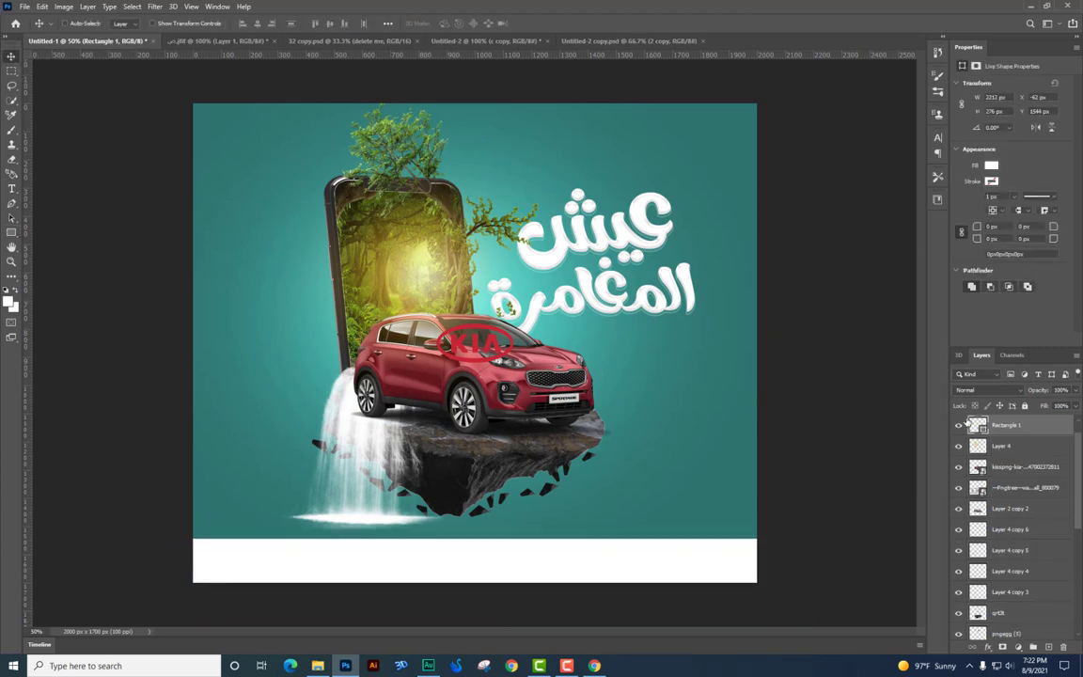
Move the KIA logo onto the left end of the white band and scale it to about 245 by 124 px.
{"action": "left_click", "coordinate": [1004, 447]}
{"action": "right_click", "coordinate": [482, 365]}
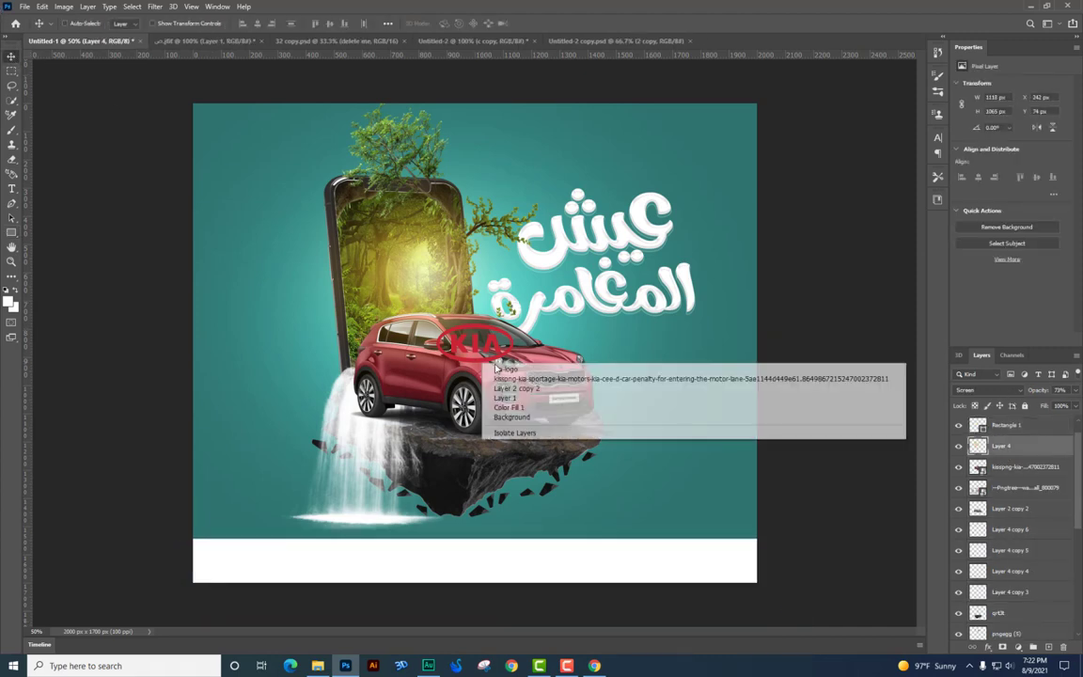
{"action": "left_click", "coordinate": [504, 368]}
{"action": "left_click_drag", "start_coordinate": [453, 375], "coordinate": [297, 582]}
{"action": "key", "text": "ctrl+t"}
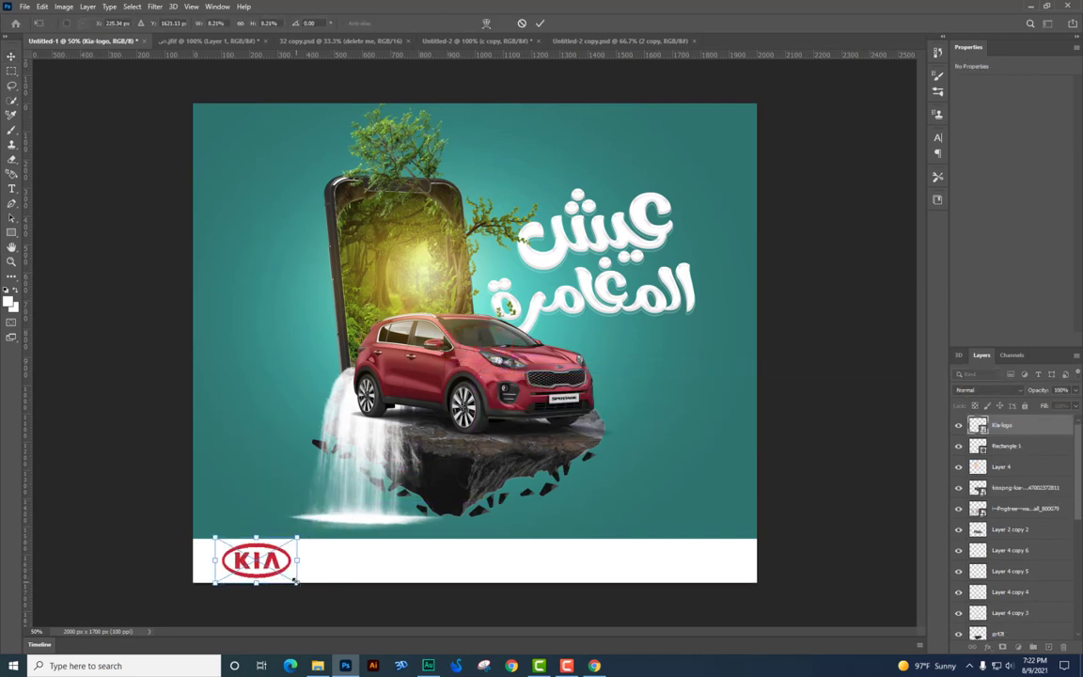
{"action": "key", "text": "Return"}
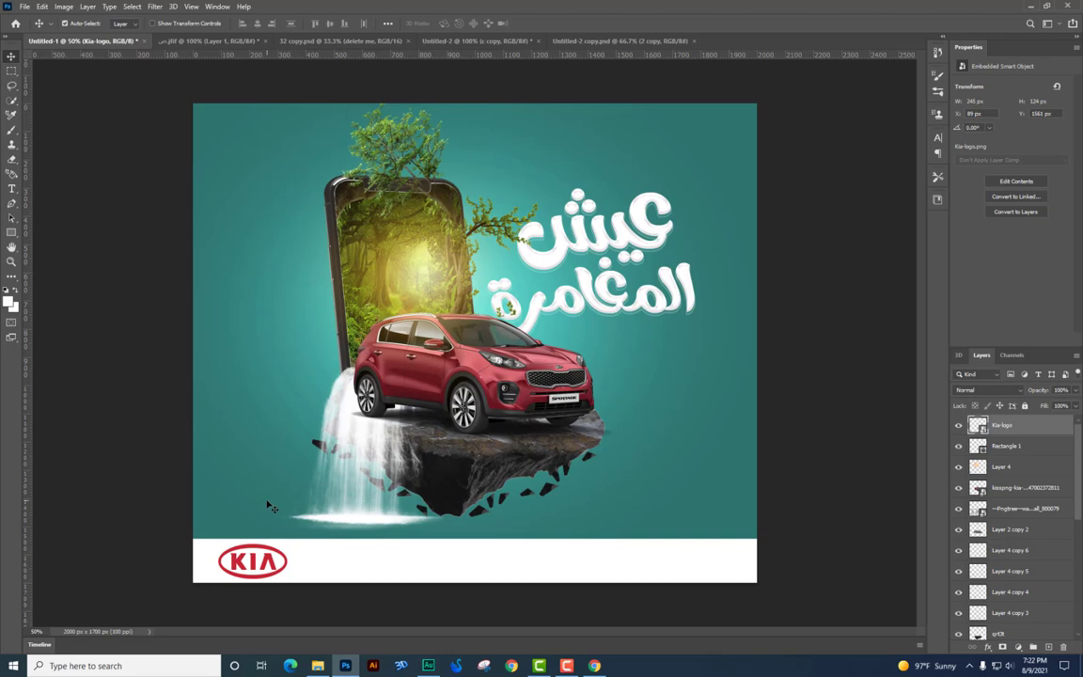
Add a text line "عيش المغامرة" in GE SS Two Bold on the teal area to the right of the rock.
{"action": "key", "text": "ctrl+plus"}
{"action": "left_click_drag", "start_coordinate": [551, 501], "coordinate": [432, 316]}
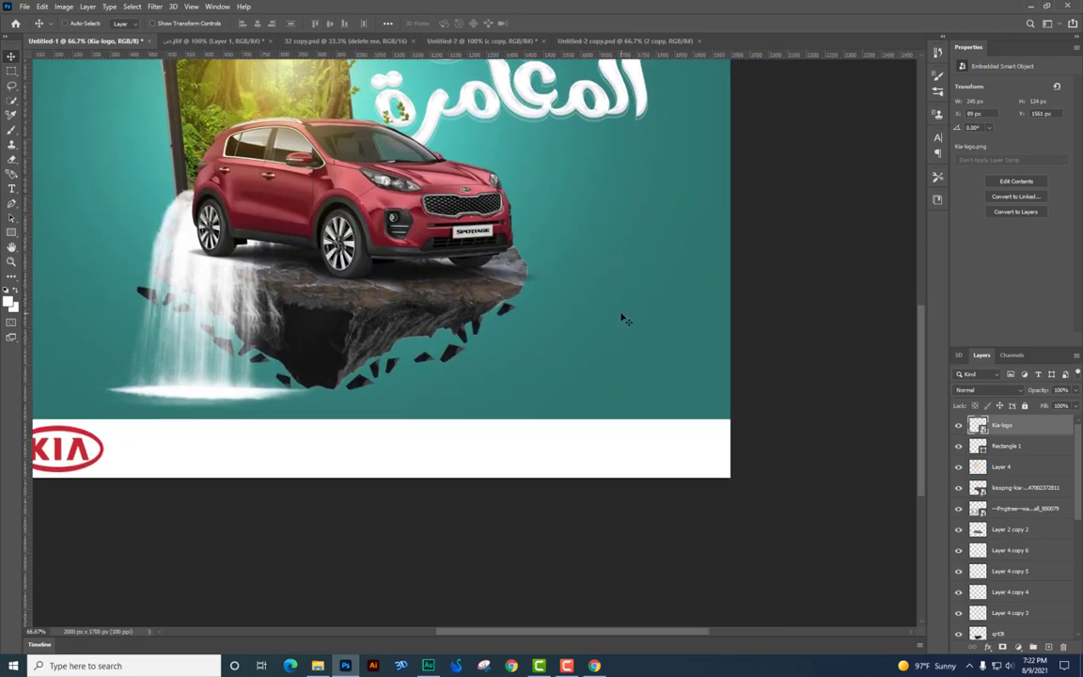
{"action": "left_click", "coordinate": [622, 318], "text": "ctrl"}
{"action": "key", "text": "t"}
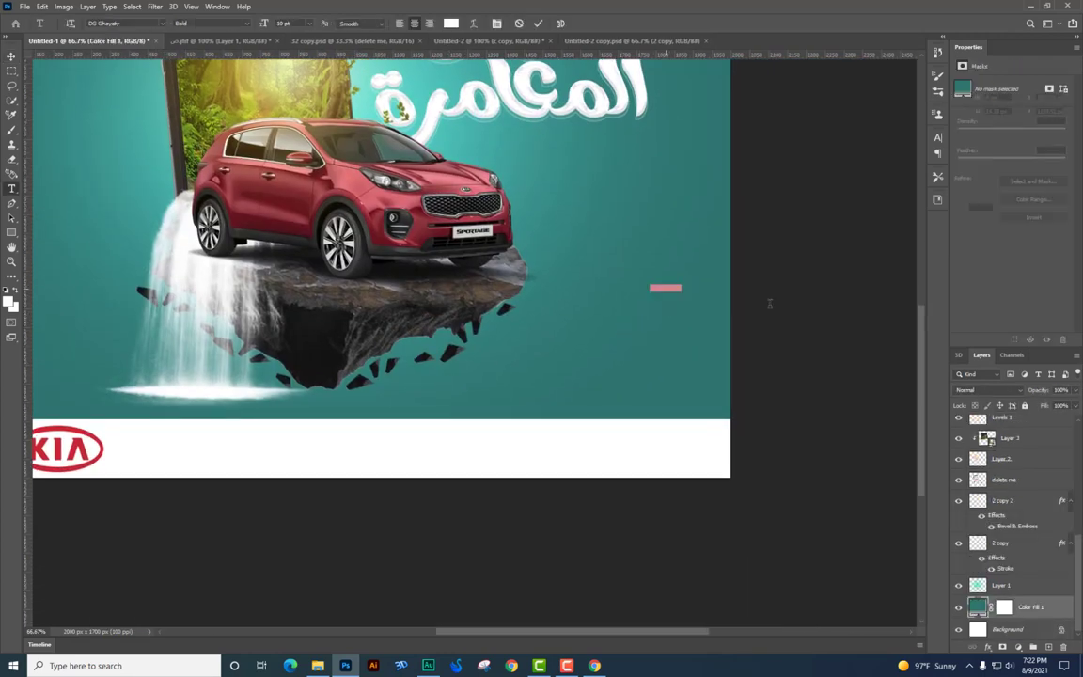
{"action": "key", "text": "BackSpace"}
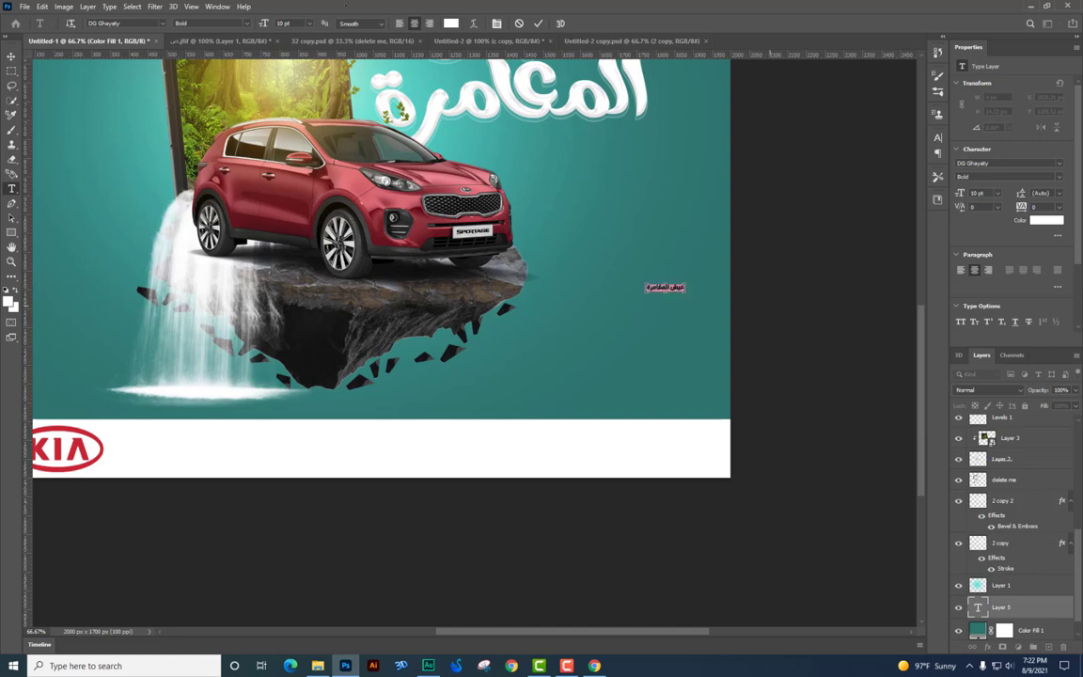
{"action": "type", "text": "GE SS Two"}
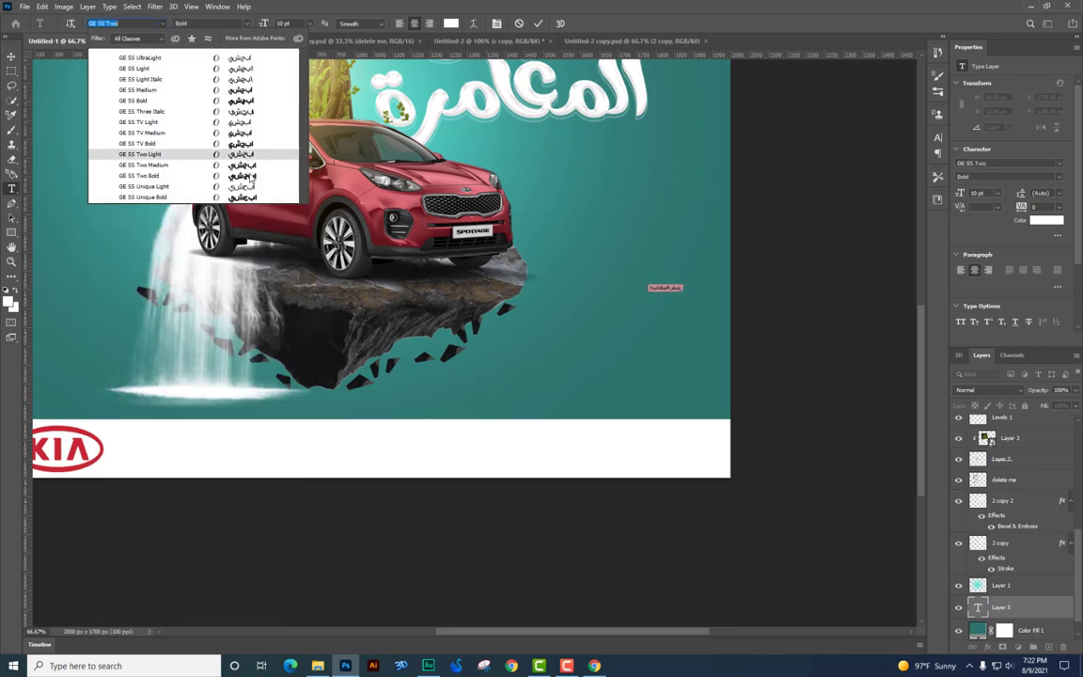
{"action": "key", "text": "Return"}
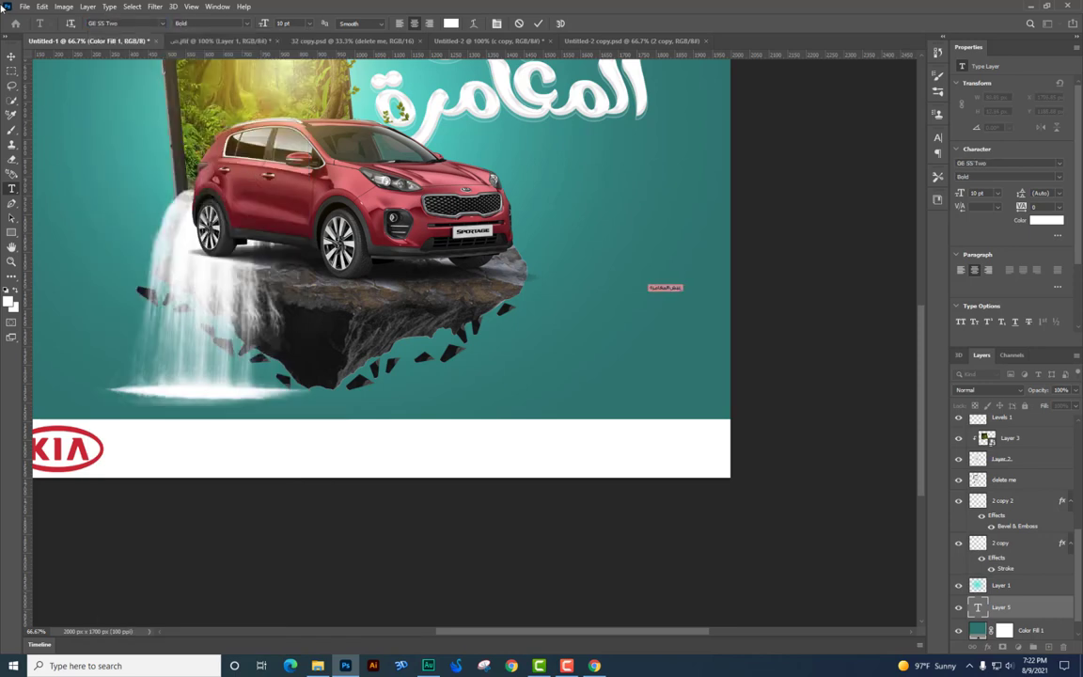
Enlarge the small Arabic text to about 24 pt and duplicate it just below.
{"action": "left_click", "coordinate": [10, 58]}
{"action": "key", "text": "ctrl+t"}
{"action": "left_click_drag", "start_coordinate": [648, 283], "coordinate": [629, 317]}
{"action": "key", "text": "Return"}
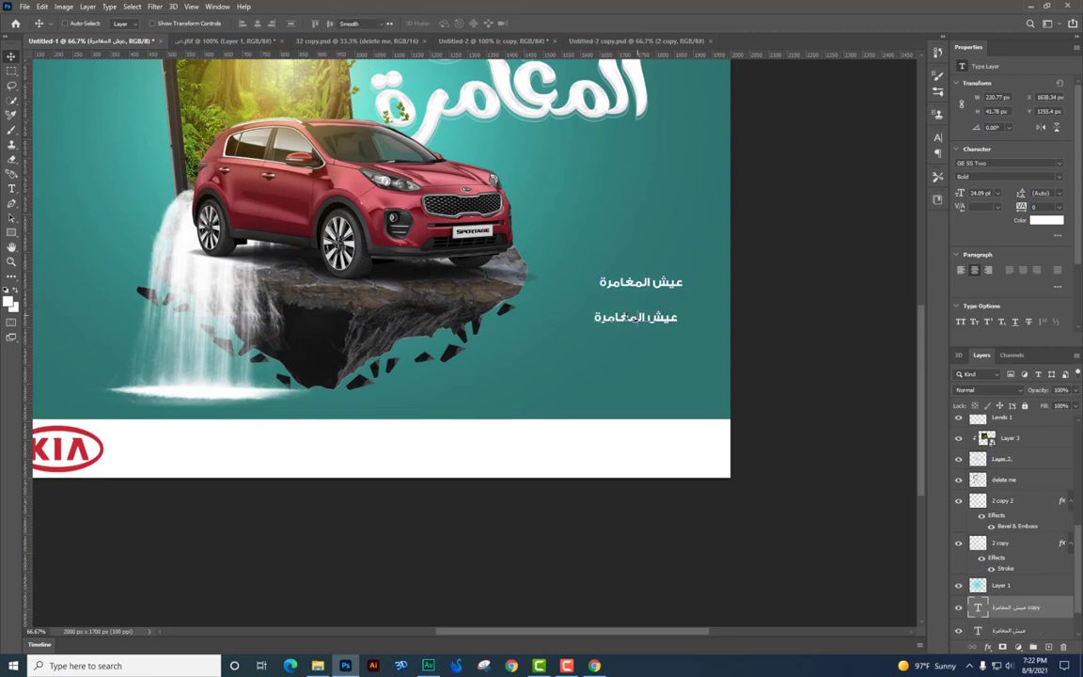
Replace the text of the duplicated line with "Kia Sportage".
{"action": "double_click", "coordinate": [628, 318]}
{"action": "left_click", "coordinate": [626, 318]}
{"action": "key", "text": "ctrl+a"}
{"action": "type", "text": "lu"}
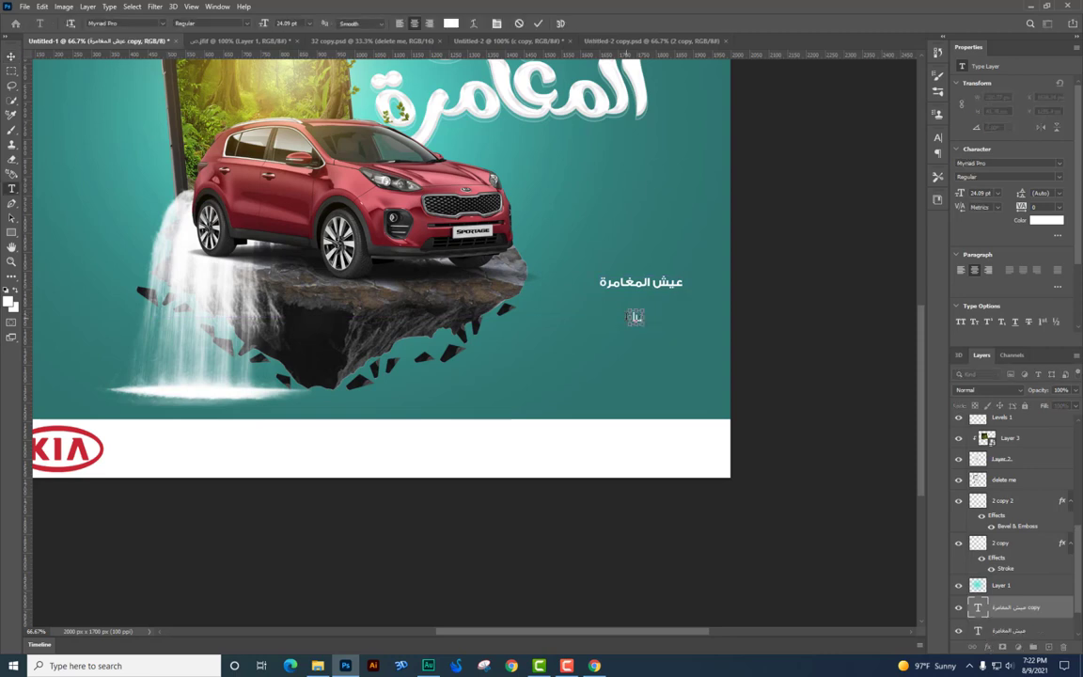
{"action": "key", "text": "ctrl+z"}
{"action": "key", "text": "ctrl+a"}
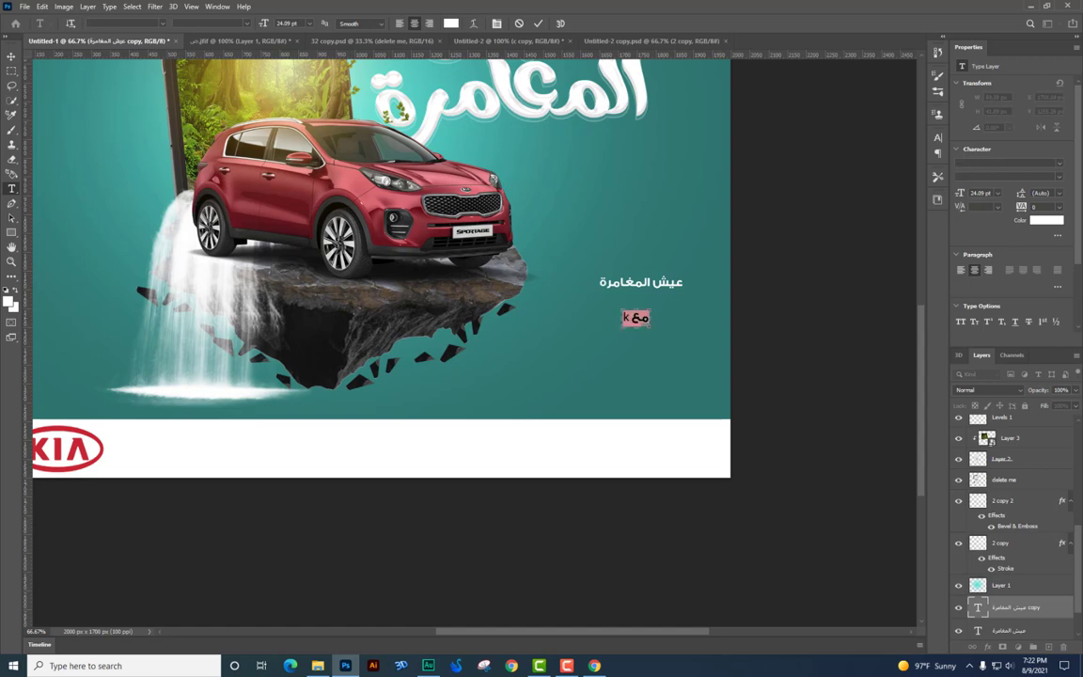
{"action": "key", "text": "BackSpace"}
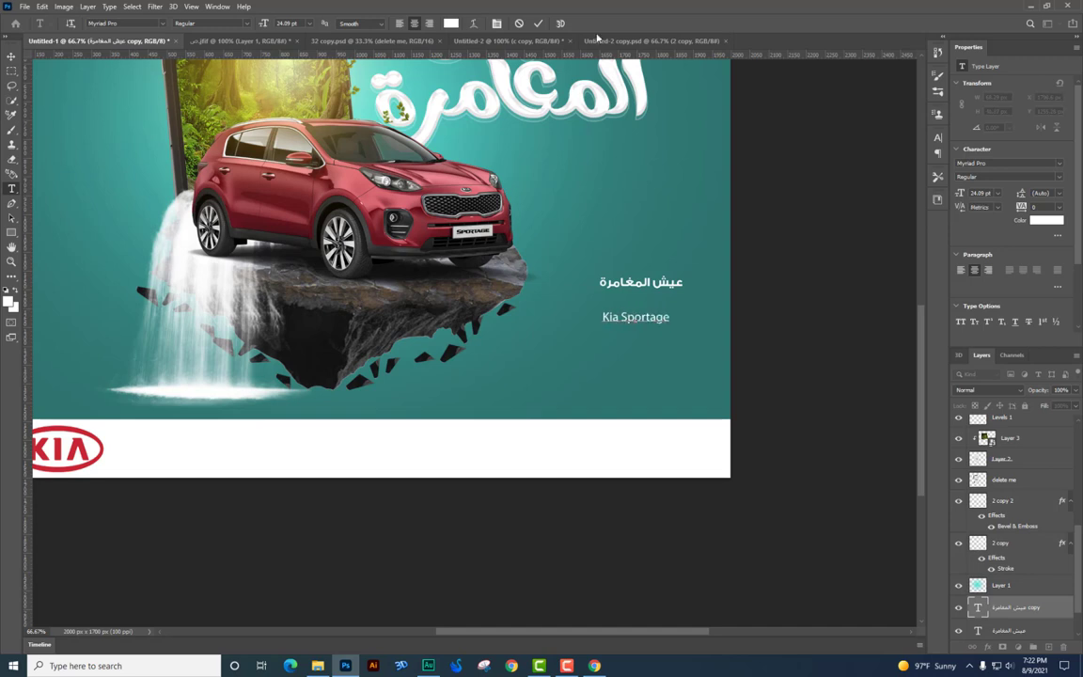
Set the Kia Sportage text to Myriad Pro Bold and move it directly beneath the small Arabic line.
{"action": "key", "text": "ctrl+a"}
{"action": "left_click", "coordinate": [227, 24]}
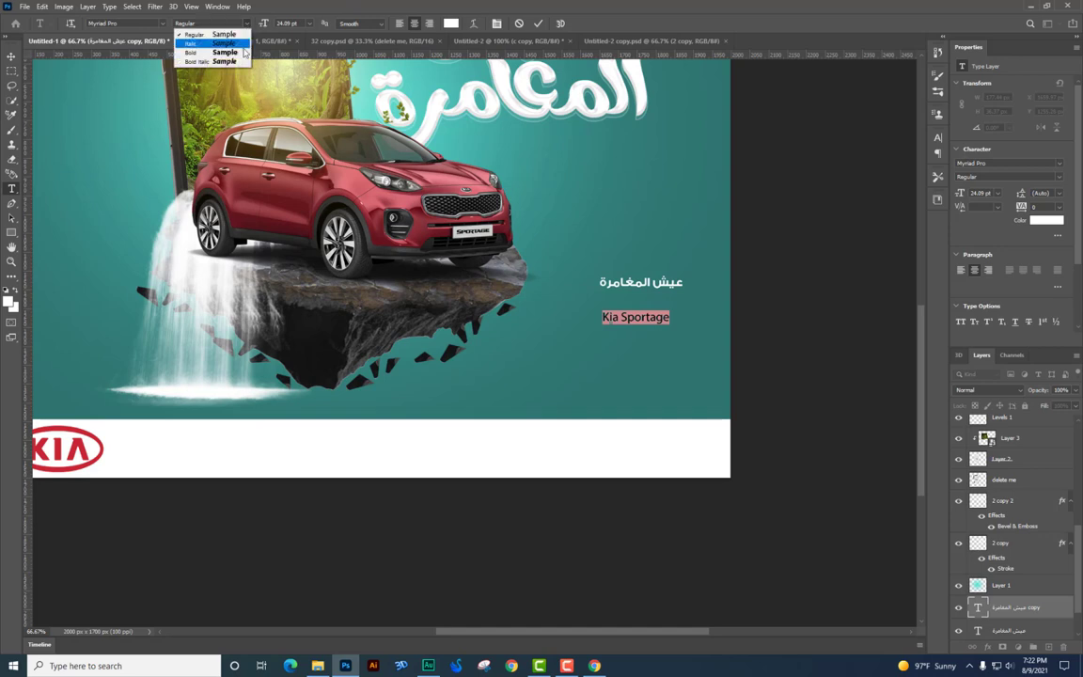
{"action": "left_click", "coordinate": [202, 46]}
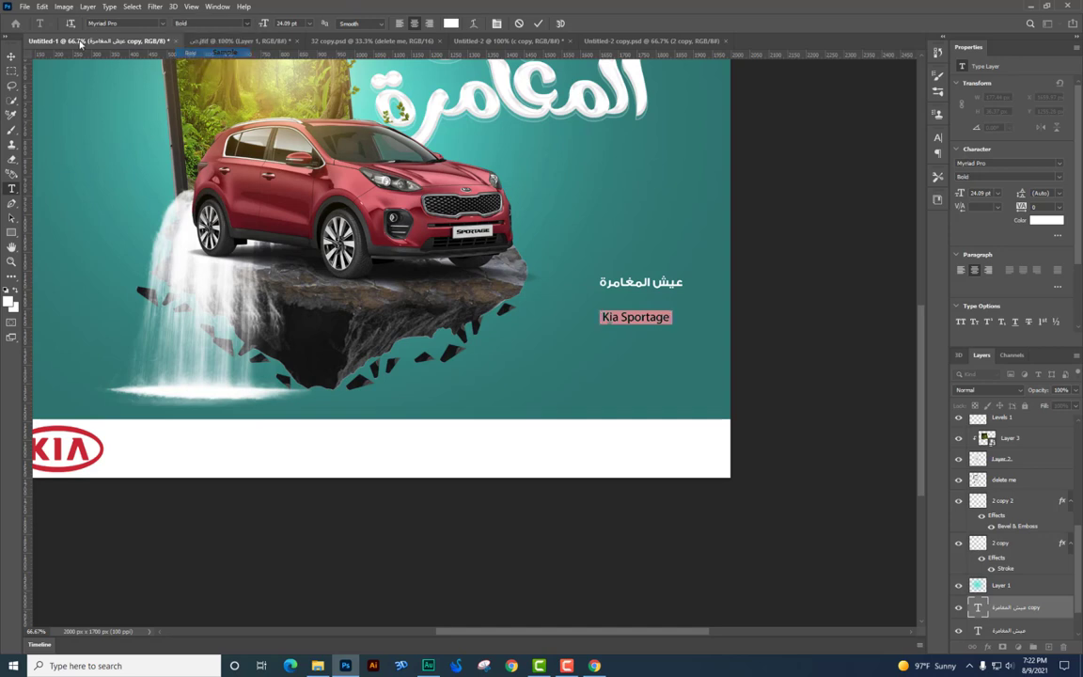
{"action": "left_click", "coordinate": [10, 51]}
{"action": "left_click_drag", "start_coordinate": [647, 294], "coordinate": [657, 279]}
Try appending "مع" to the end of the small Arabic line, and remove the word again.
{"action": "key", "text": "t"}
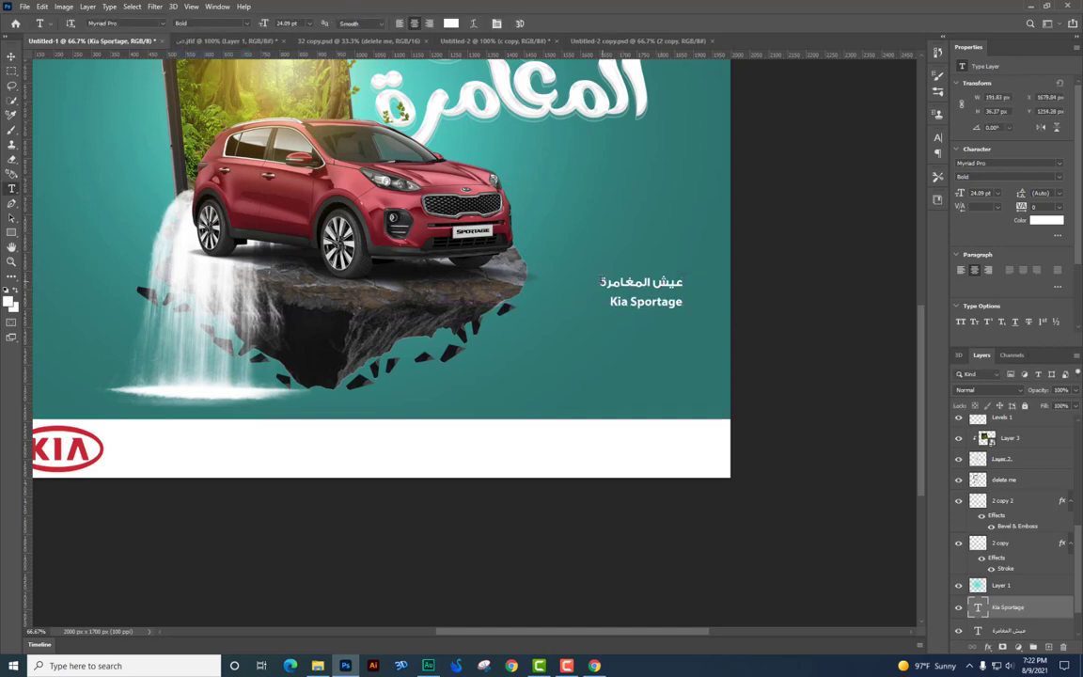
{"action": "left_click", "coordinate": [603, 282]}
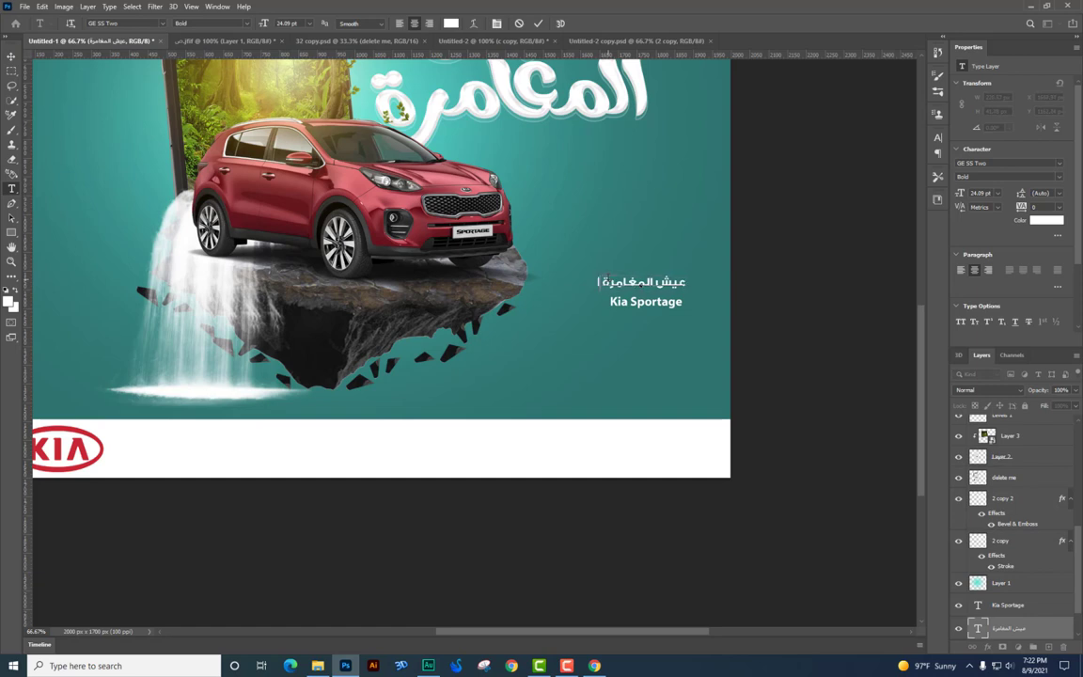
{"action": "type", "text": "مع"}
{"action": "left_click", "coordinate": [11, 54]}
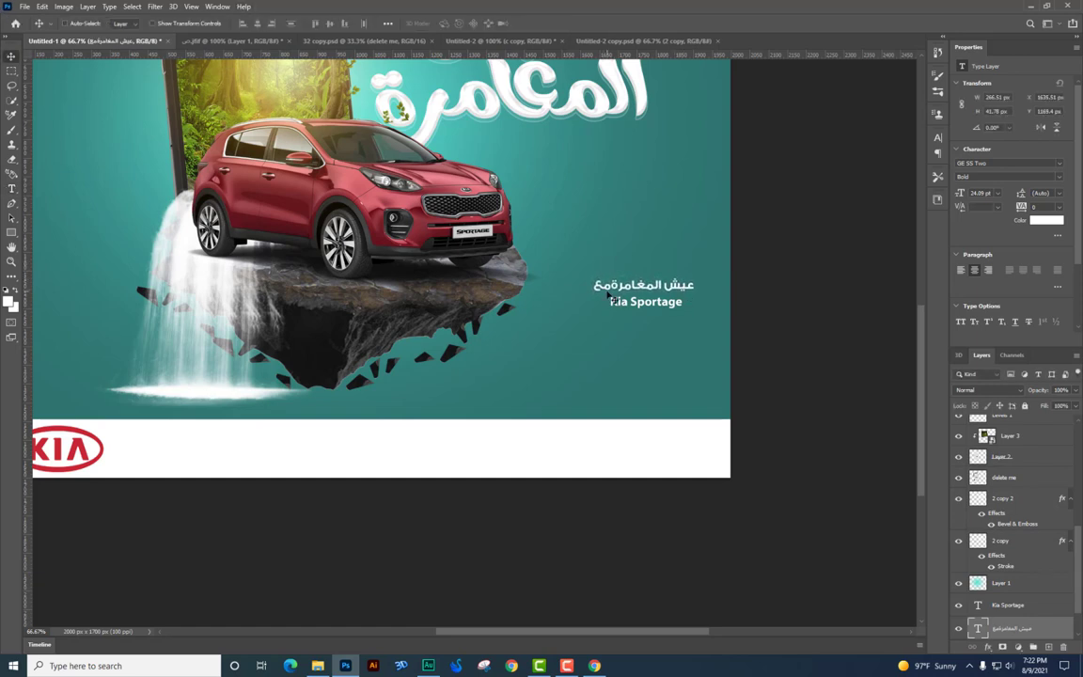
{"action": "key", "text": "t"}
{"action": "key", "text": "BackSpace"}
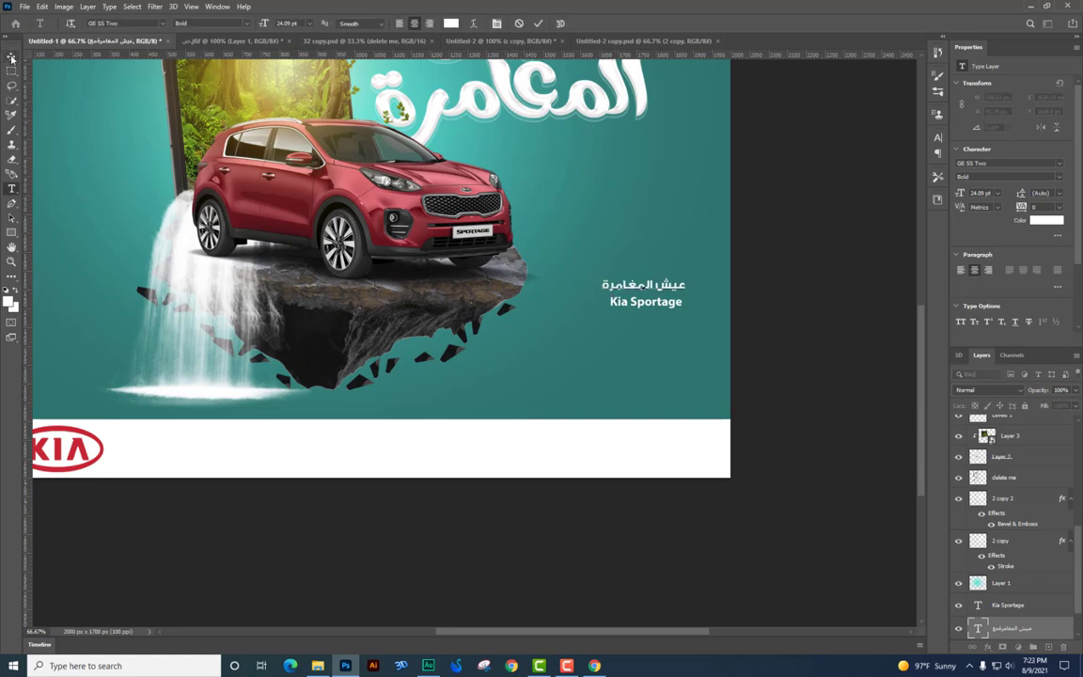
{"action": "key", "text": "ctrl+Return"}
{"action": "key", "text": "v"}
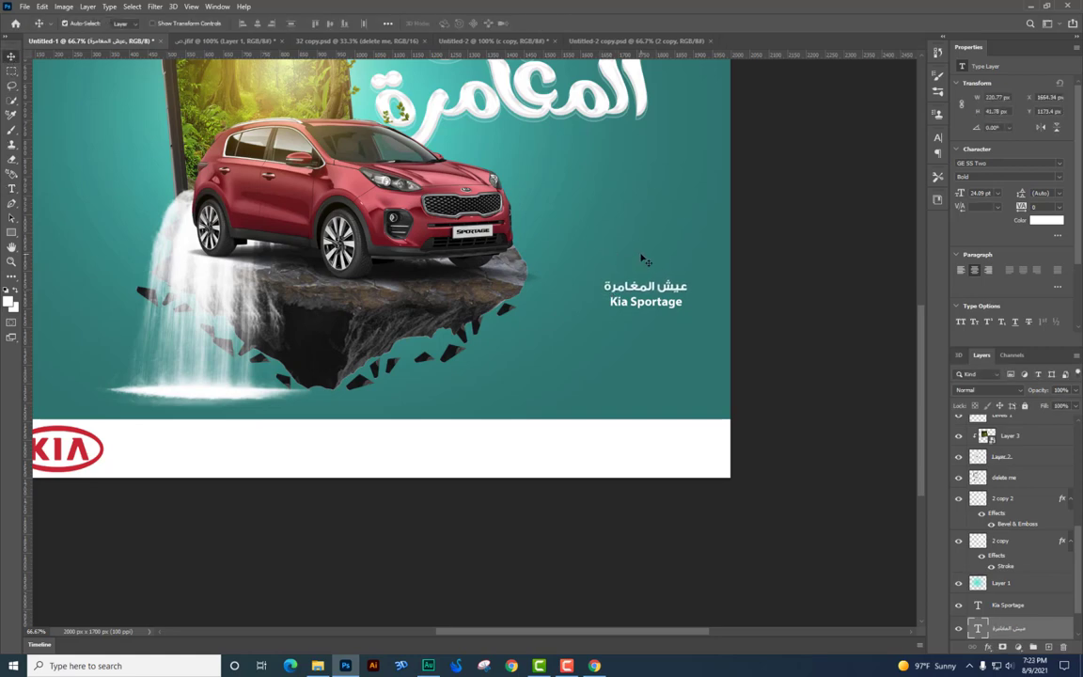
Duplicate the Kia Sportage text, change the copy to "مع", and place it at the right end of the Kia Sportage line.
{"action": "key", "text": "ctrl+plus"}
{"action": "key", "text": "ctrl+plus"}
{"action": "left_click_drag", "start_coordinate": [450, 277], "coordinate": [316, 314]}
{"action": "right_click", "coordinate": [372, 314], "text": "ctrl"}
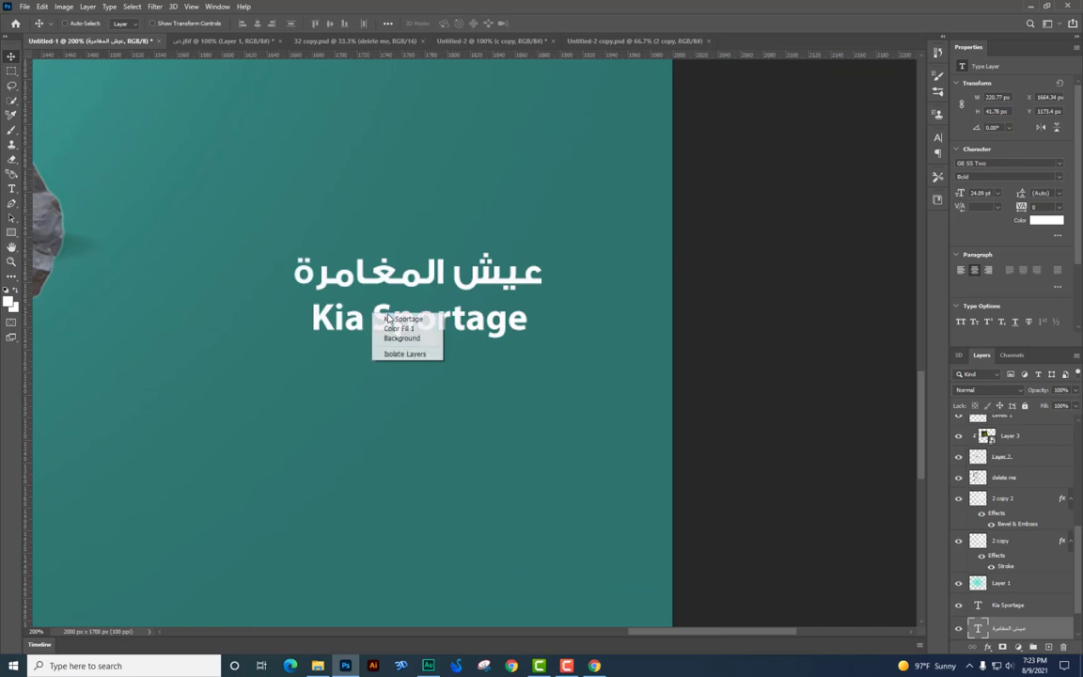
{"action": "left_click", "coordinate": [388, 319]}
{"action": "left_click_drag", "start_coordinate": [415, 319], "coordinate": [393, 420]}
{"action": "double_click", "coordinate": [394, 420]}
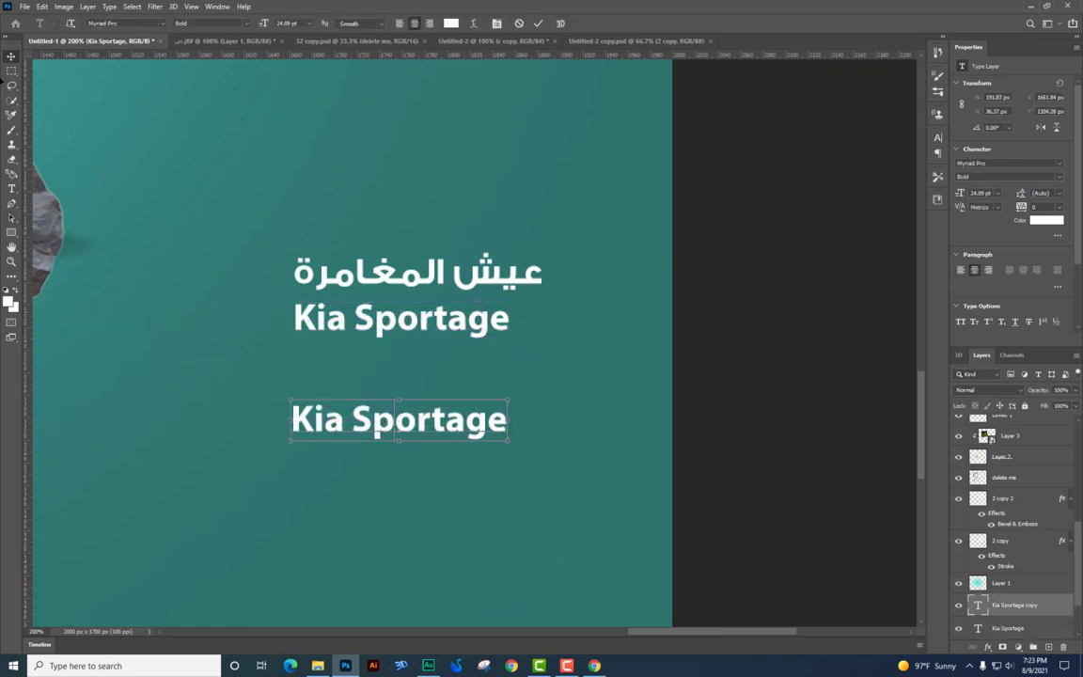
{"action": "double_click", "coordinate": [398, 420]}
{"action": "type", "text": "مع"}
{"action": "left_click_drag", "start_coordinate": [481, 402], "coordinate": [533, 389]}
{"action": "key", "text": "ctrl+Return"}
Duplicate the small "عيش المغامرة" line beneath Kia Sportage and replace the copy's text with "الجديدة".
{"action": "right_click", "coordinate": [518, 281]}
{"action": "left_click", "coordinate": [538, 289]}
{"action": "double_click", "coordinate": [475, 354]}
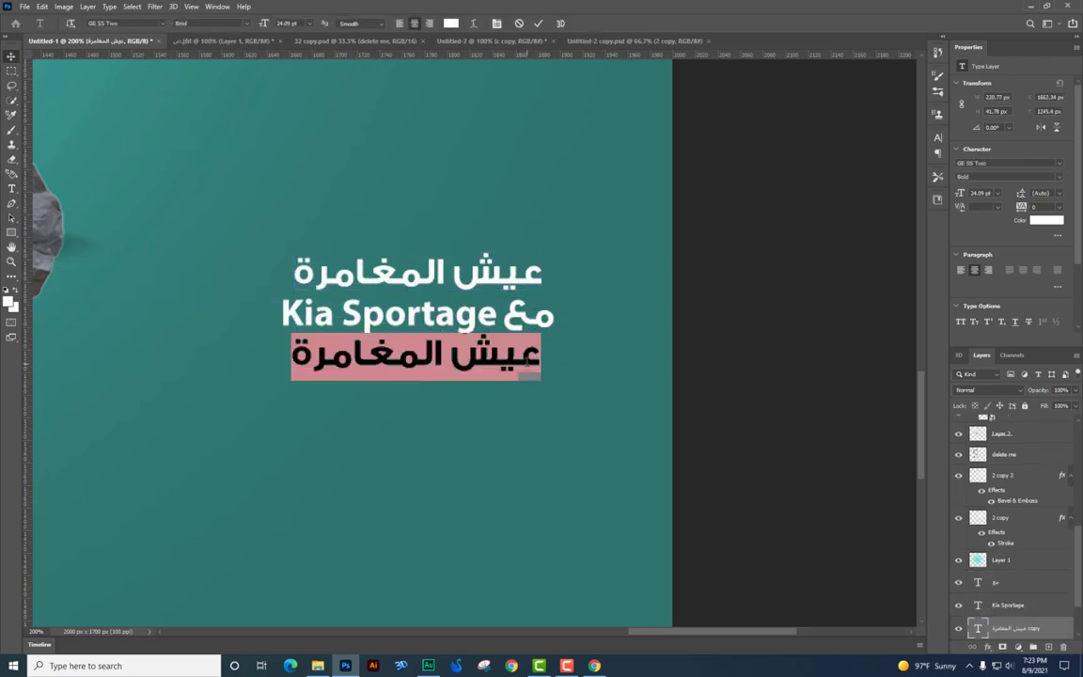
{"action": "type", "text": "الجديدة"}
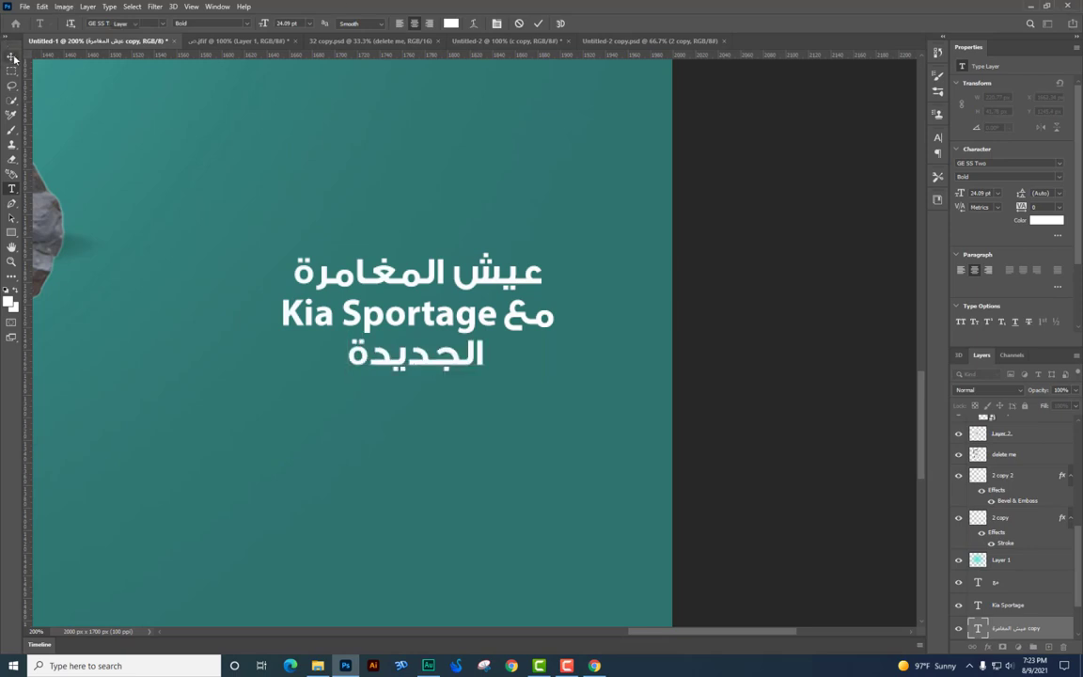
{"action": "left_click", "coordinate": [12, 57]}
Merge the four small tagline text layers into a single layer.
{"action": "left_click", "coordinate": [1015, 580]}
{"action": "scroll", "coordinate": [1015, 583], "scroll_direction": "down", "scroll_amount": 3}
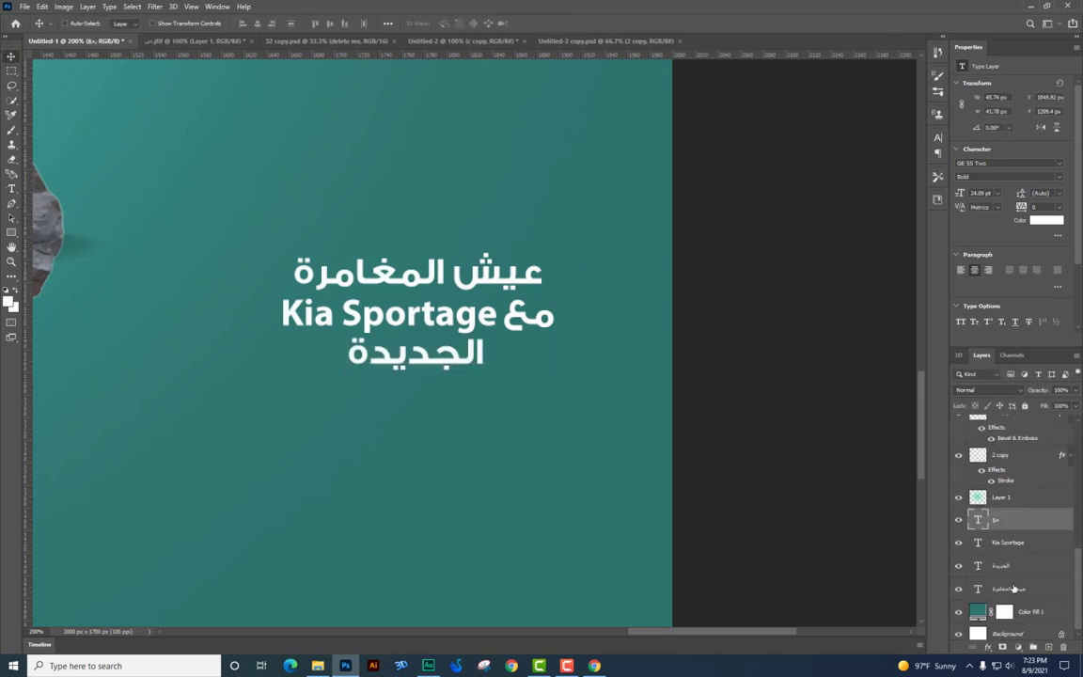
{"action": "left_click", "coordinate": [1009, 586], "text": "shift"}
{"action": "key", "text": "ctrl+e"}
Darken the merged tagline from white to black with a Hue/Saturation adjustment.
{"action": "key", "text": "ctrl+minus"}
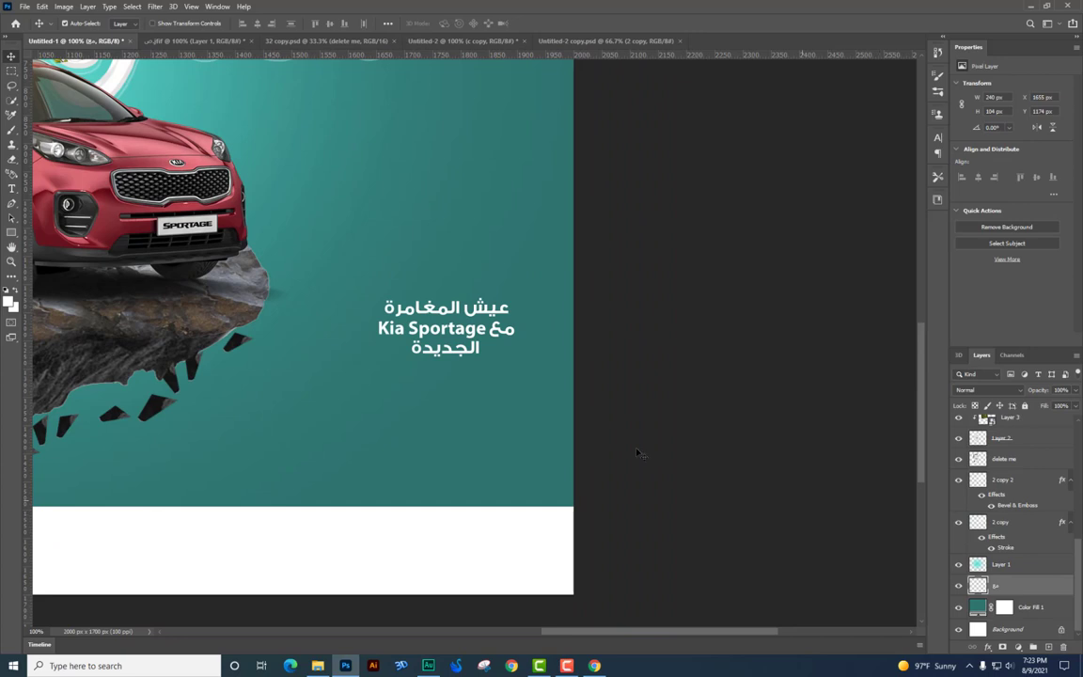
{"action": "key", "text": "ctrl+u"}
{"action": "left_click_drag", "start_coordinate": [725, 288], "coordinate": [546, 292]}
{"action": "key", "text": "Return"}
Move the tagline onto the right end of the white band and raise its layer above Rectangle 1.
{"action": "left_click_drag", "start_coordinate": [486, 400], "coordinate": [502, 607]}
{"action": "left_click_drag", "start_coordinate": [1044, 586], "coordinate": [1040, 437]}
{"action": "left_click_drag", "start_coordinate": [452, 421], "coordinate": [477, 367]}
{"action": "left_click_drag", "start_coordinate": [544, 439], "coordinate": [555, 448]}
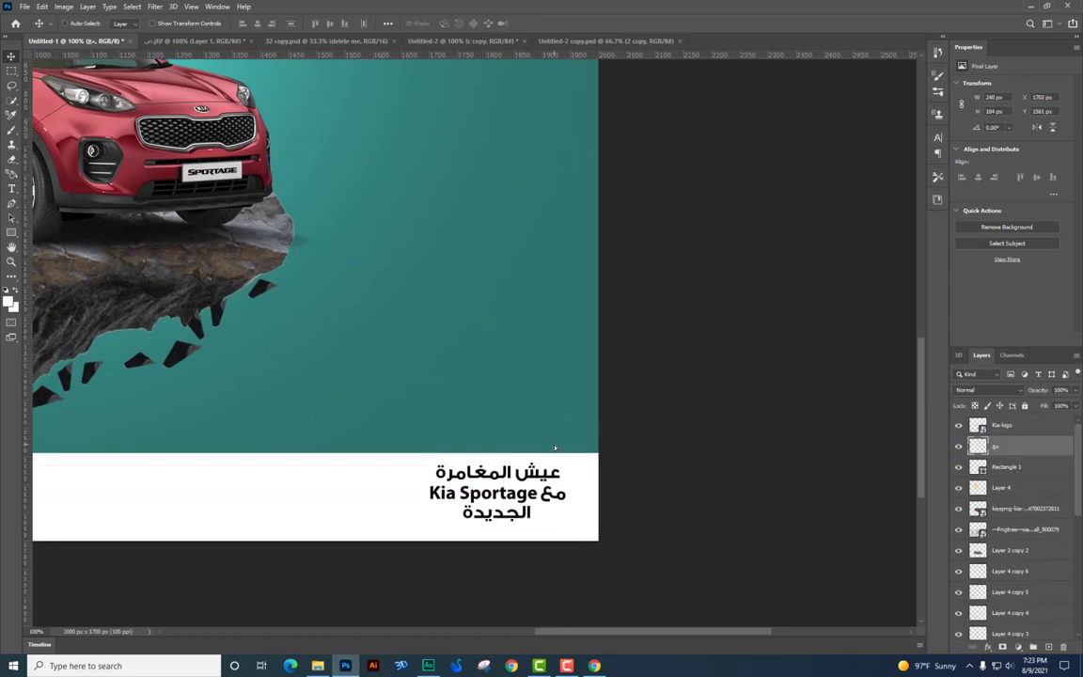
Nudge the tagline down 8 px and scale it up to about 114% within the white band.
{"action": "key", "text": "ctrl+minus"}
{"action": "key", "text": "ctrl+minus"}
{"action": "key", "text": "Down"}
{"action": "key", "text": "Down"}
{"action": "key", "text": "Down"}
{"action": "key", "text": "Down"}
{"action": "key", "text": "Down"}
{"action": "key", "text": "Down"}
{"action": "key", "text": "Down"}
{"action": "key", "text": "Down"}
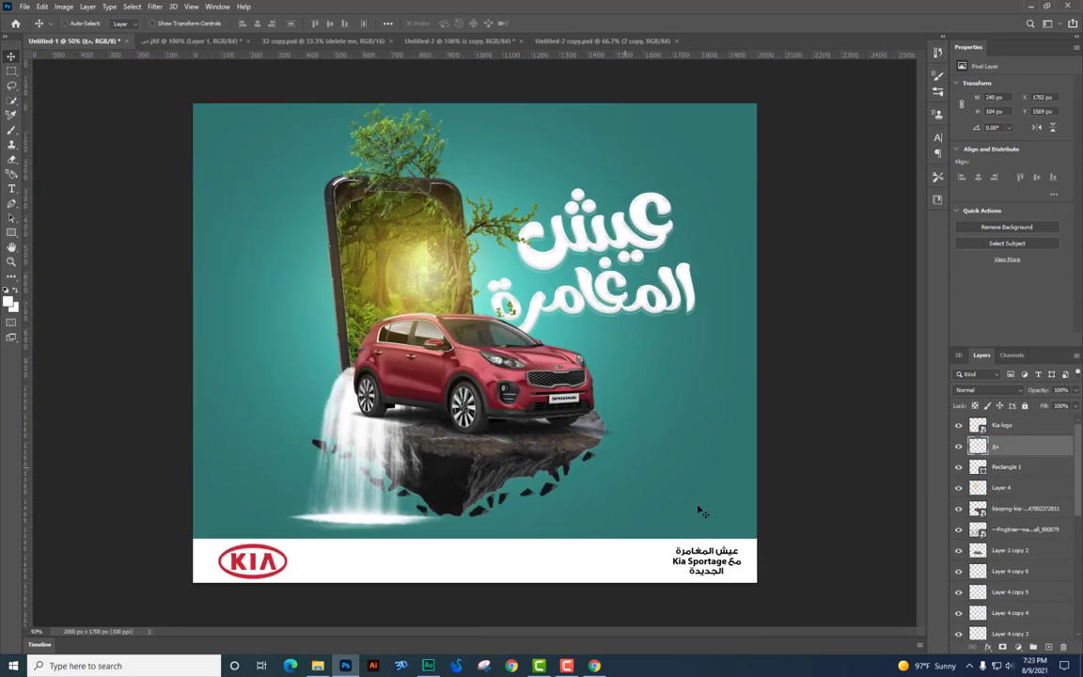
{"action": "key", "text": "ctrl+t"}
{"action": "left_click_drag", "start_coordinate": [741, 547], "coordinate": [748, 544]}
{"action": "key", "text": "Return"}
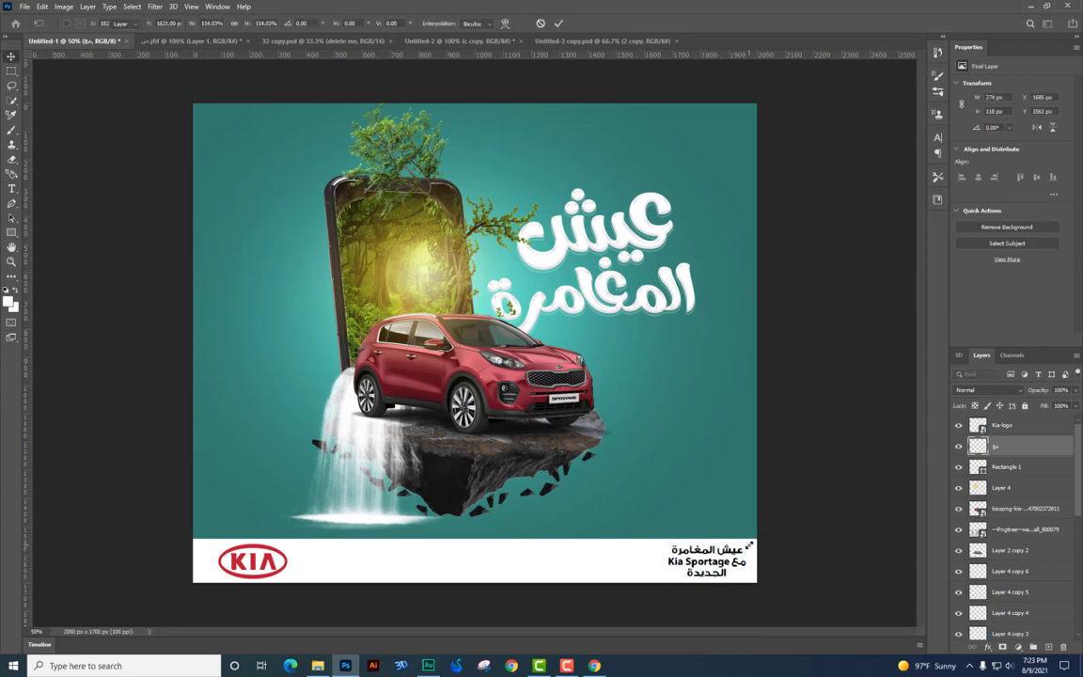
Add the hotline number as a new text, enlarge it to about 89 pt, and move it to the middle of the white band.
{"action": "key", "text": "ctrl+plus"}
{"action": "scroll", "coordinate": [767, 551], "scroll_direction": "down", "scroll_amount": 2}
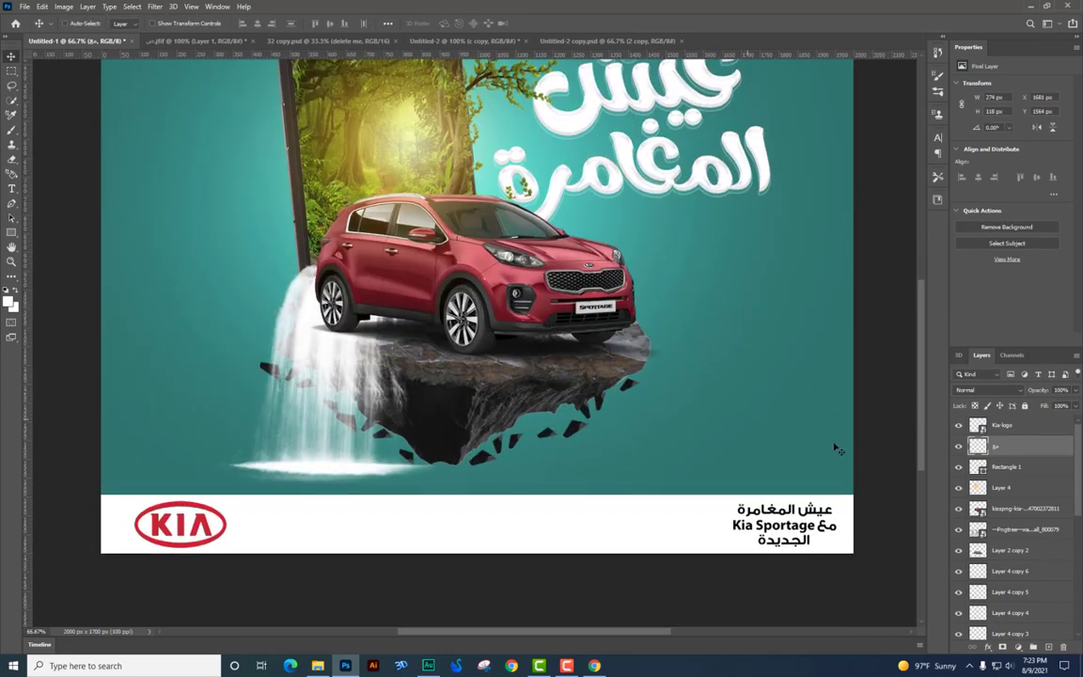
{"action": "key", "text": "t"}
{"action": "left_click", "coordinate": [793, 406]}
{"action": "left_click", "coordinate": [792, 406]}
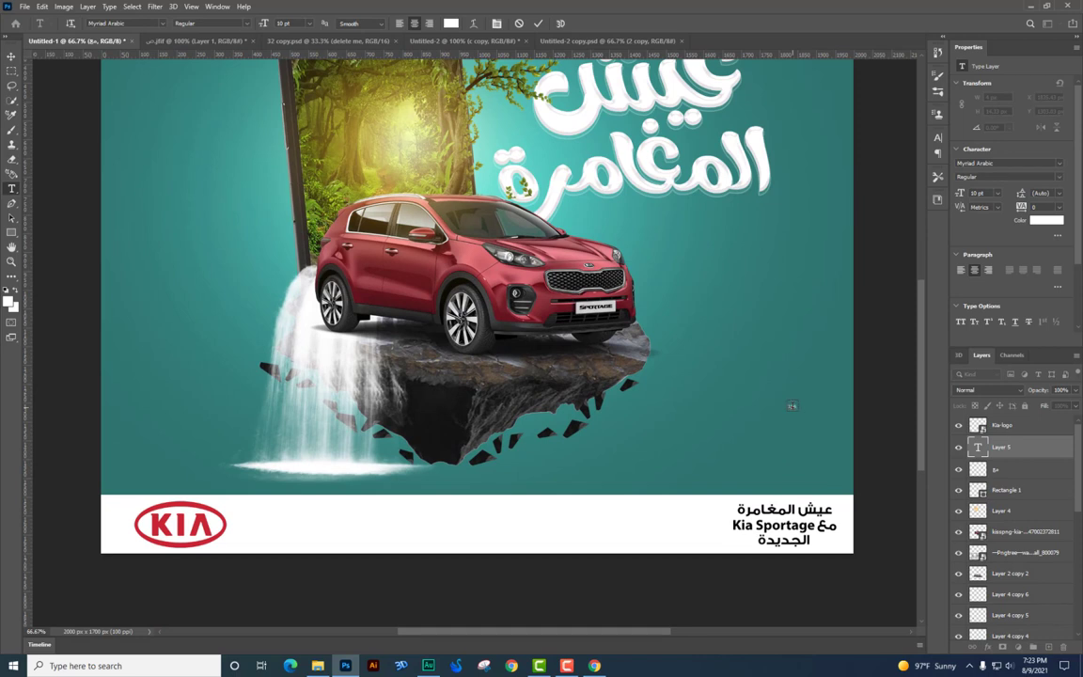
{"action": "left_click", "coordinate": [11, 56]}
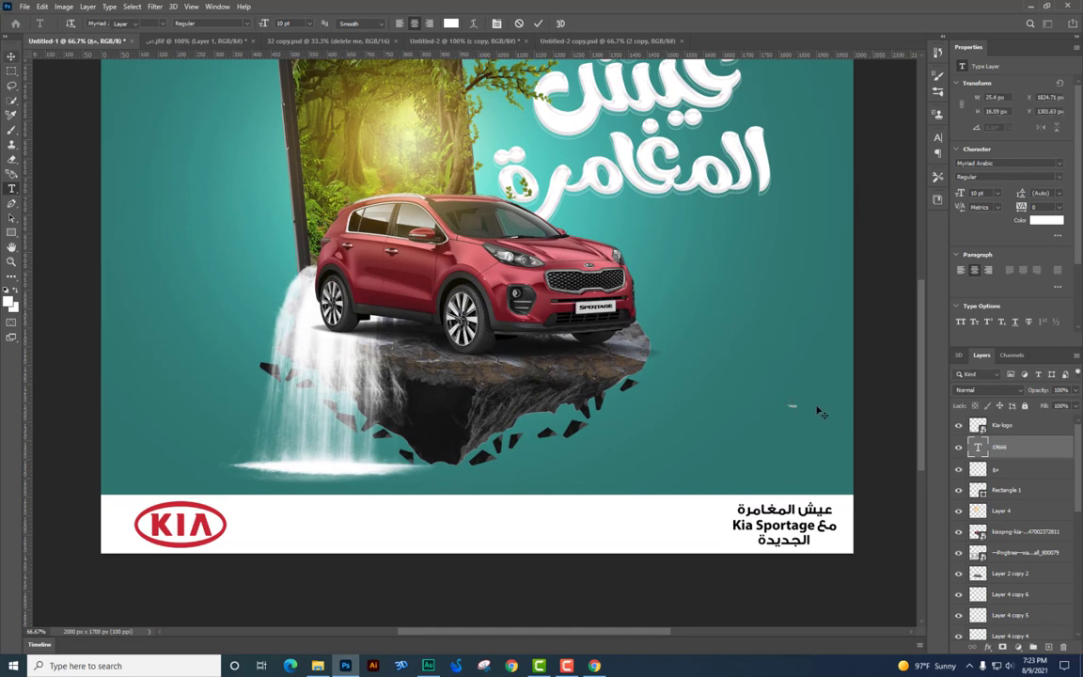
{"action": "key", "text": "ctrl+t"}
{"action": "left_click_drag", "start_coordinate": [787, 404], "coordinate": [493, 510]}
{"action": "key", "text": "Return"}
Recolour the hotline number text dark teal.
{"action": "double_click", "coordinate": [494, 511]}
{"action": "left_click", "coordinate": [8, 302]}
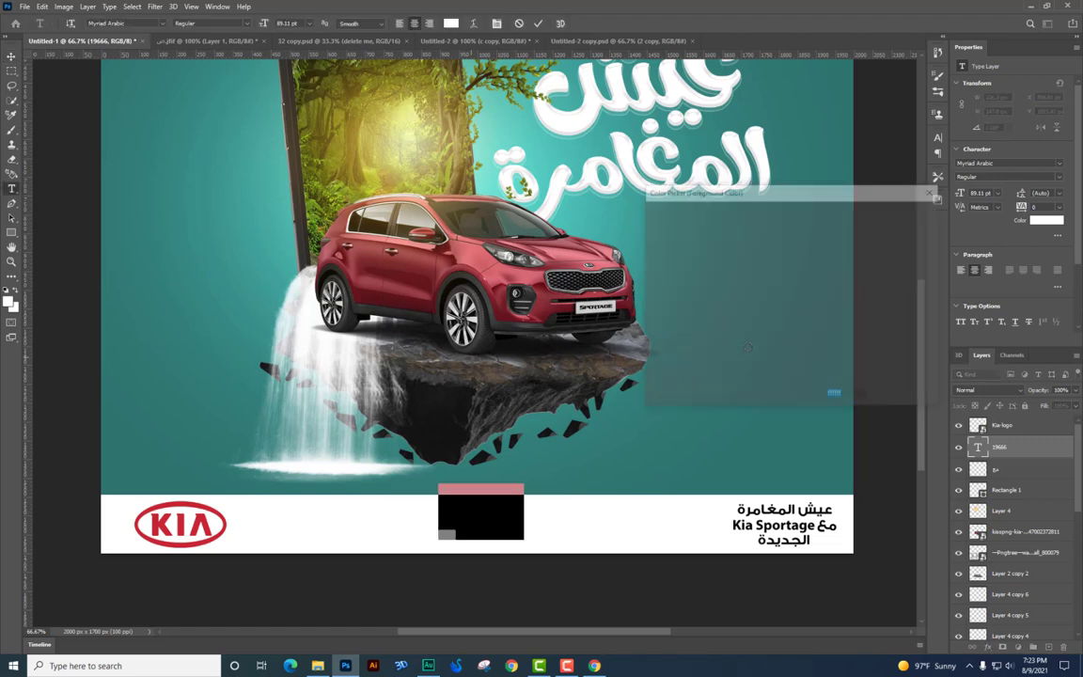
{"action": "left_click", "coordinate": [715, 415]}
{"action": "left_click", "coordinate": [784, 314]}
{"action": "left_click", "coordinate": [904, 211]}
{"action": "key", "text": "alt+BackSpace"}
{"action": "left_click", "coordinate": [11, 58]}
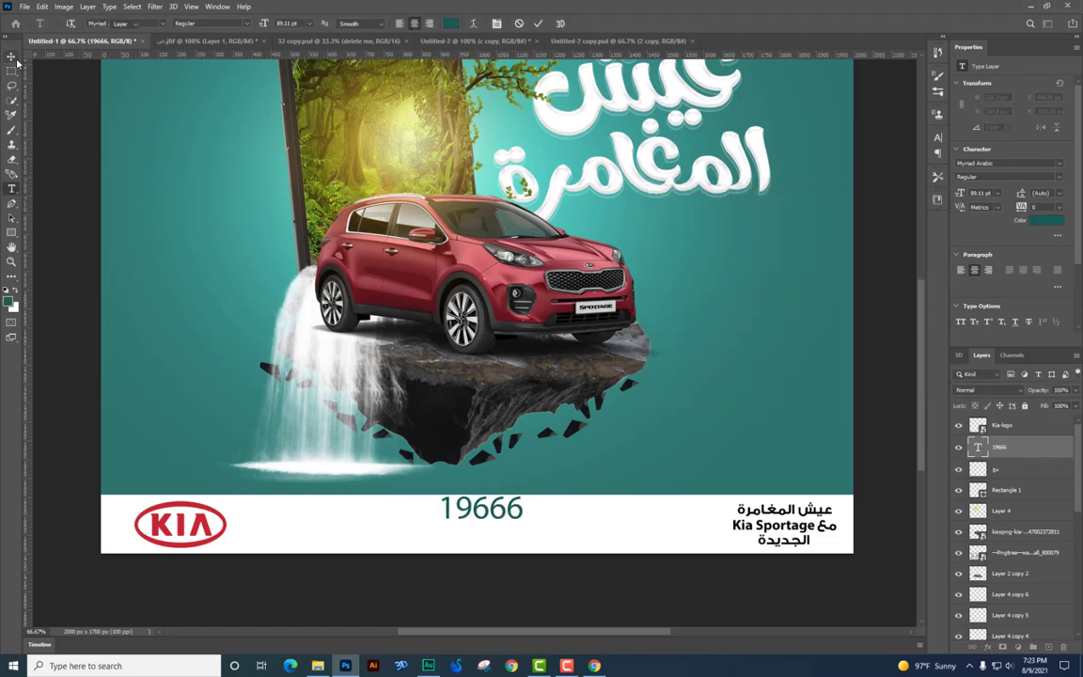
Set the hotline number to Myriad Arabic Bold Italic and shift it slightly within the white band.
{"action": "double_click", "coordinate": [525, 510]}
{"action": "double_click", "coordinate": [526, 508]}
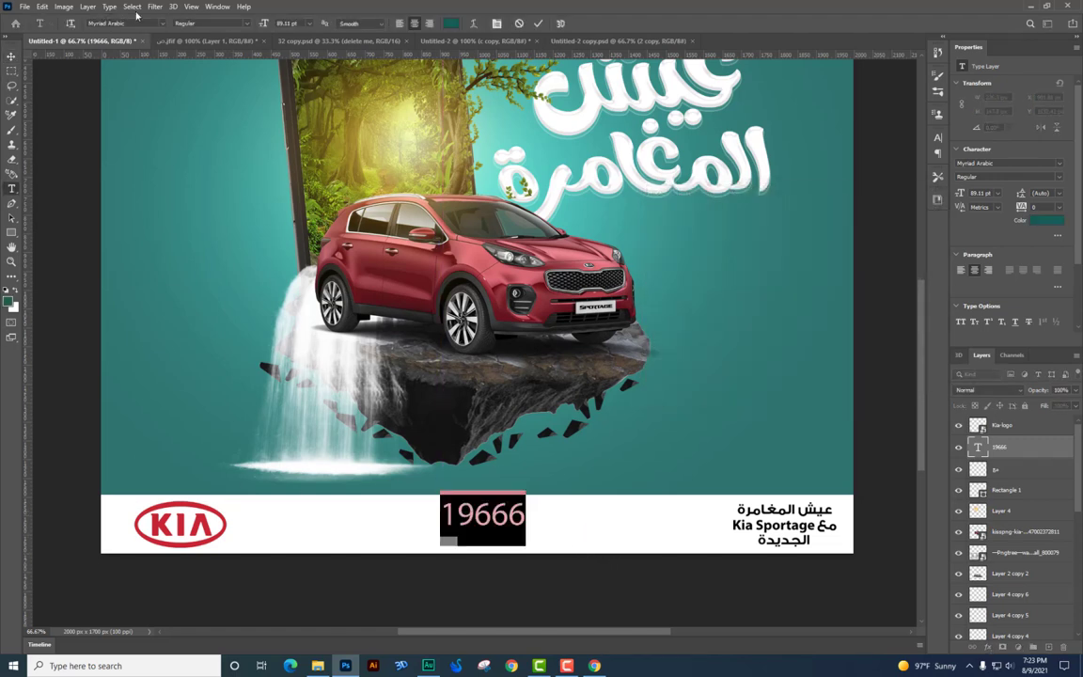
{"action": "left_click", "coordinate": [245, 22]}
{"action": "left_click", "coordinate": [202, 58]}
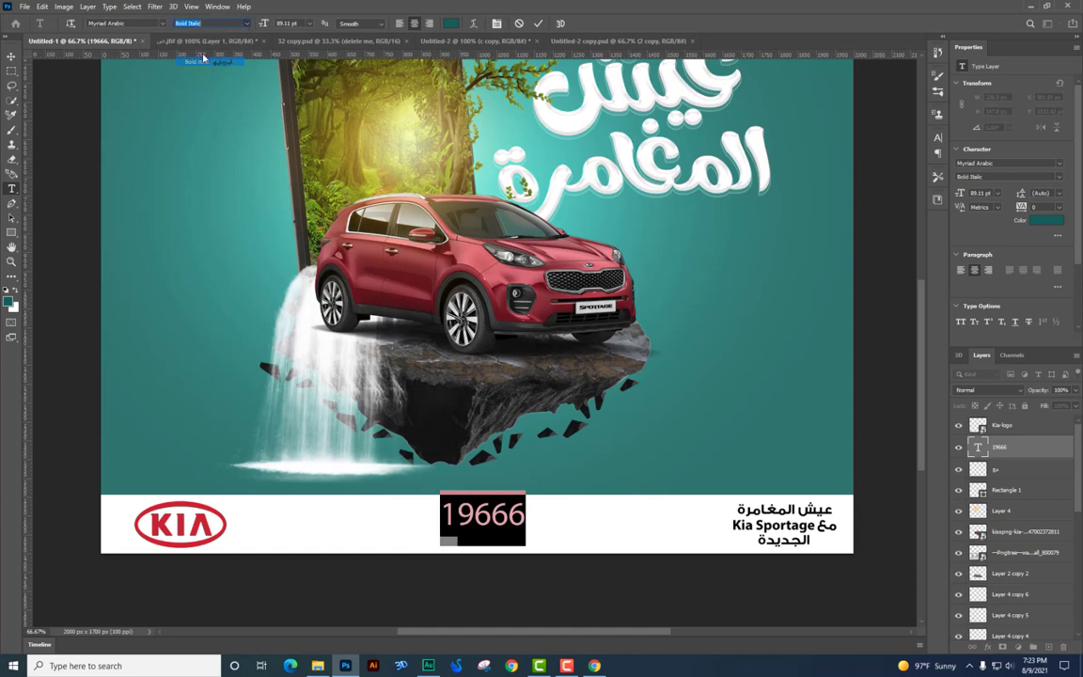
{"action": "left_click_drag", "start_coordinate": [513, 504], "coordinate": [521, 509]}
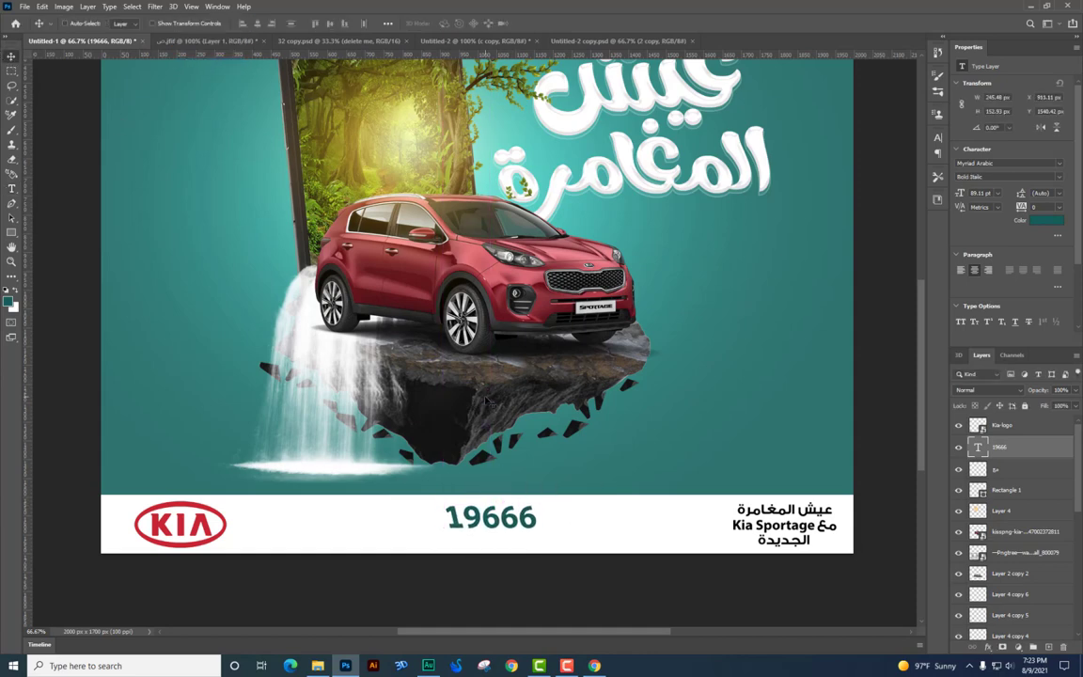
Duplicate the hotline number beside itself and replace the copy's text with "HOTLINE".
{"action": "key", "text": "ctrl+plus"}
{"action": "left_click_drag", "start_coordinate": [533, 423], "coordinate": [674, 423]}
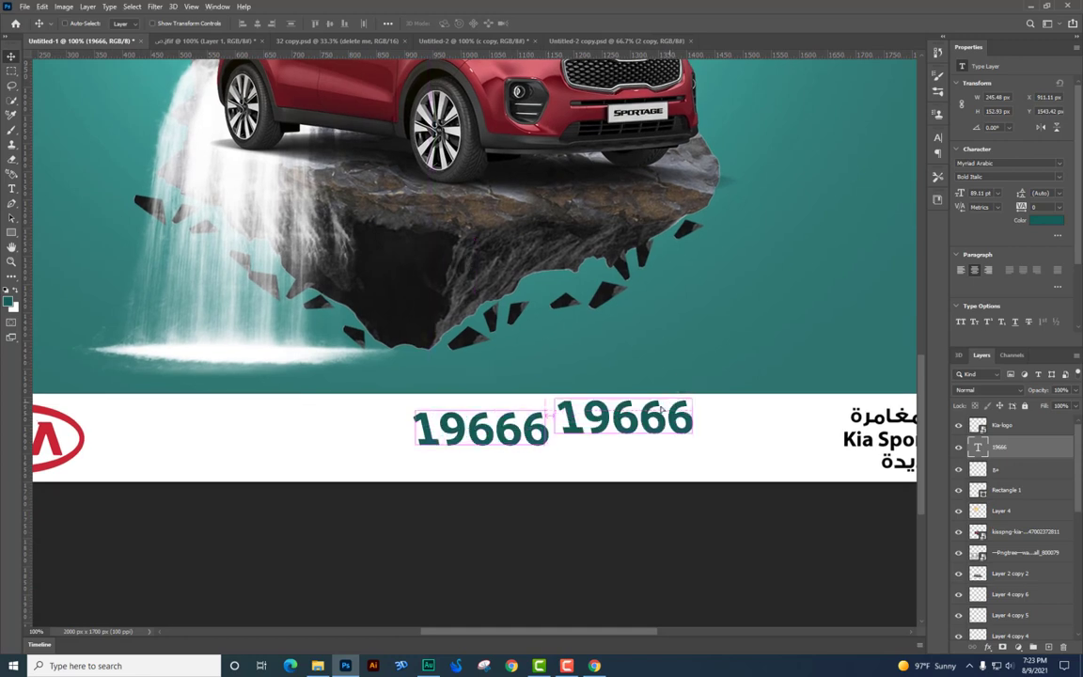
{"action": "double_click", "coordinate": [658, 428]}
{"action": "type", "text": "لخ"}
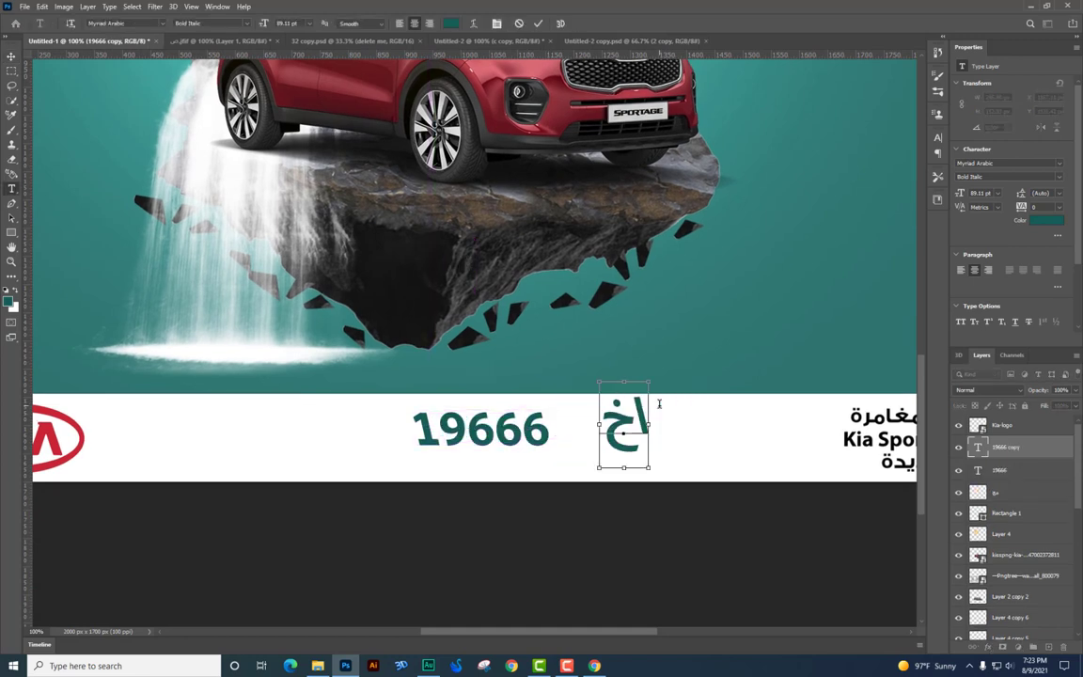
{"action": "key", "text": "ctrl+z"}
{"action": "type", "text": "ho"}
{"action": "key", "text": "BackSpace"}
{"action": "key", "text": "BackSpace"}
{"action": "type", "text": "HOTLINE"}
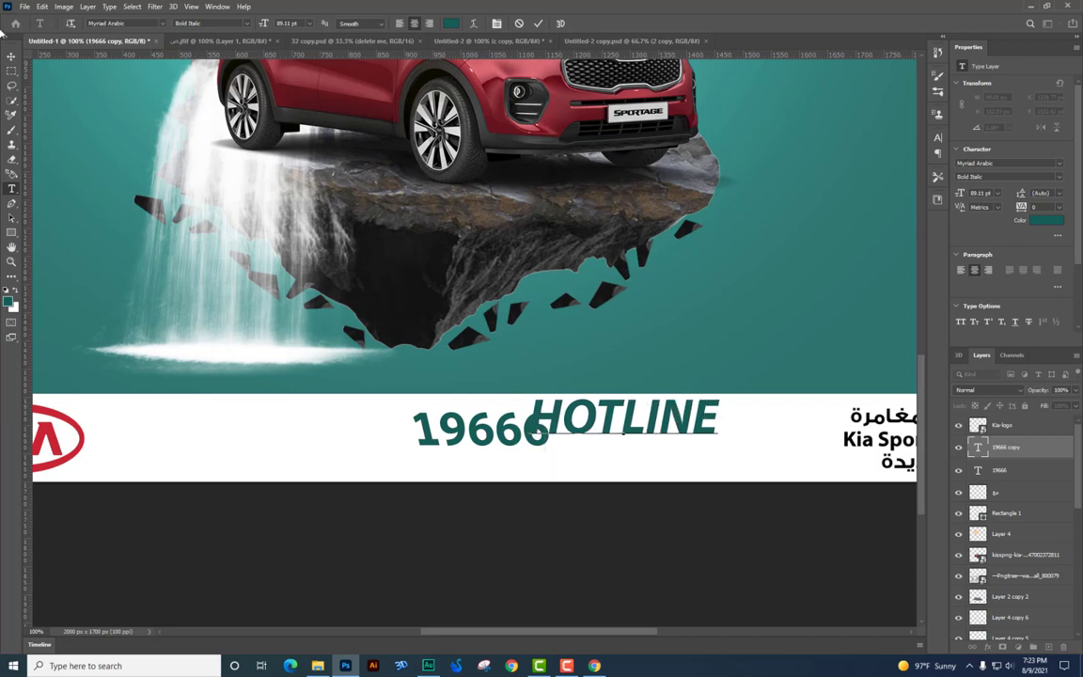
{"action": "key", "text": "ctrl+Return"}
Change the hotline number's font style to Bold.
{"action": "double_click", "coordinate": [491, 433]}
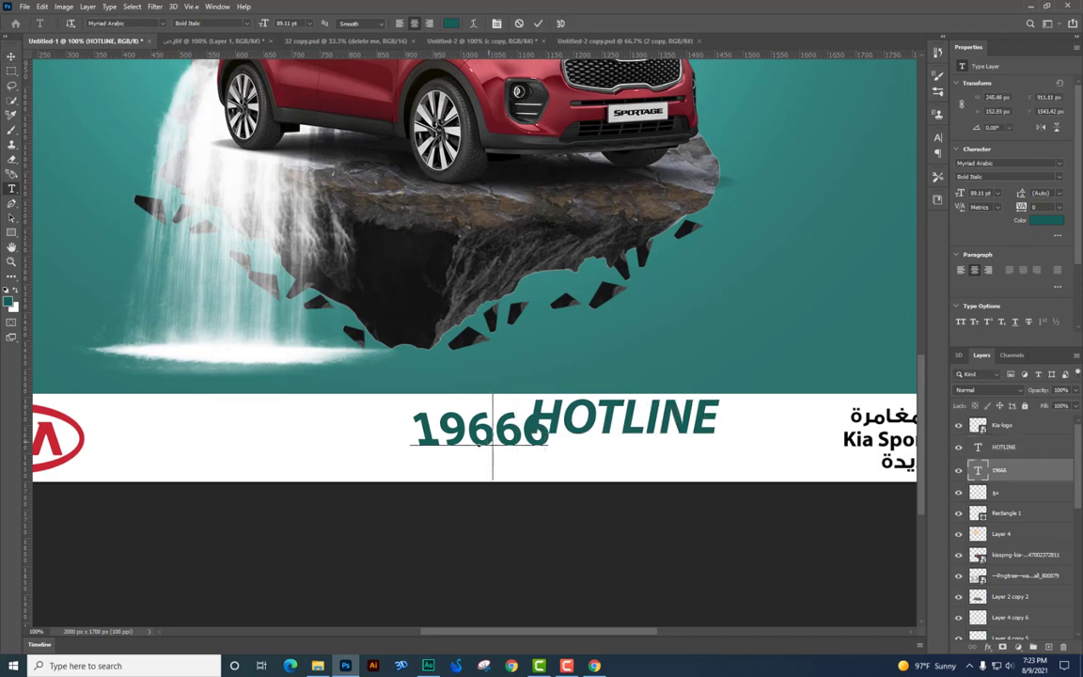
{"action": "left_click", "coordinate": [250, 23]}
{"action": "left_click", "coordinate": [222, 52]}
{"action": "key", "text": "ctrl+Return"}
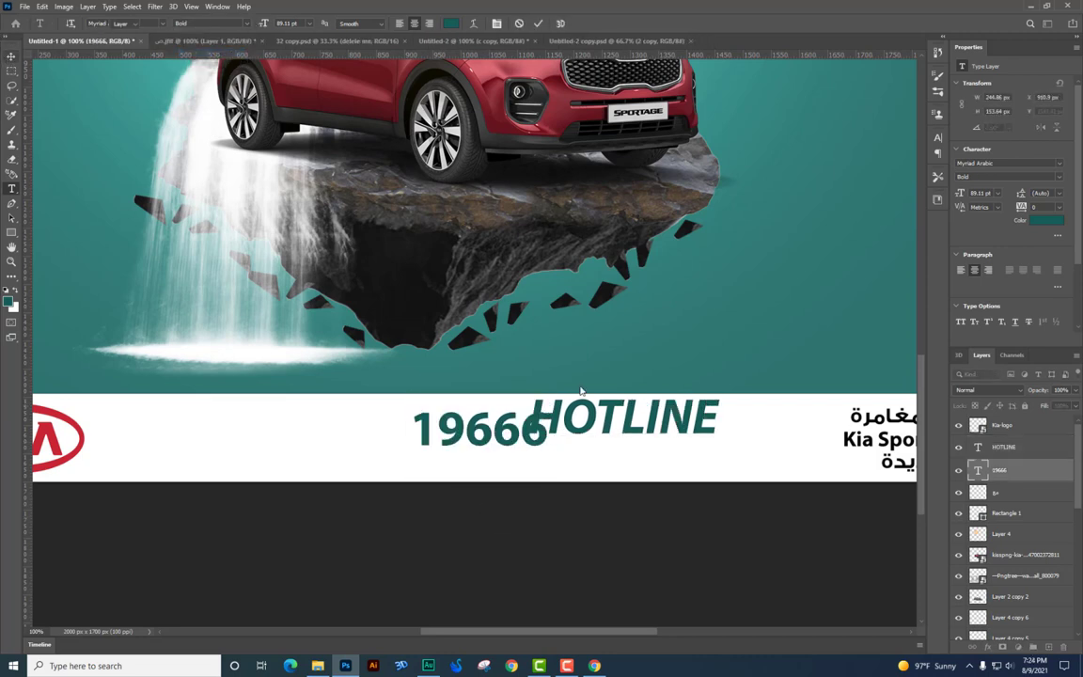
Move the HOTLINE text down beneath the hotline number and change its font style to Bold.
{"action": "key", "text": "v"}
{"action": "right_click", "coordinate": [609, 418]}
{"action": "left_click", "coordinate": [628, 424]}
{"action": "left_click_drag", "start_coordinate": [626, 441], "coordinate": [527, 481]}
{"action": "double_click", "coordinate": [549, 467]}
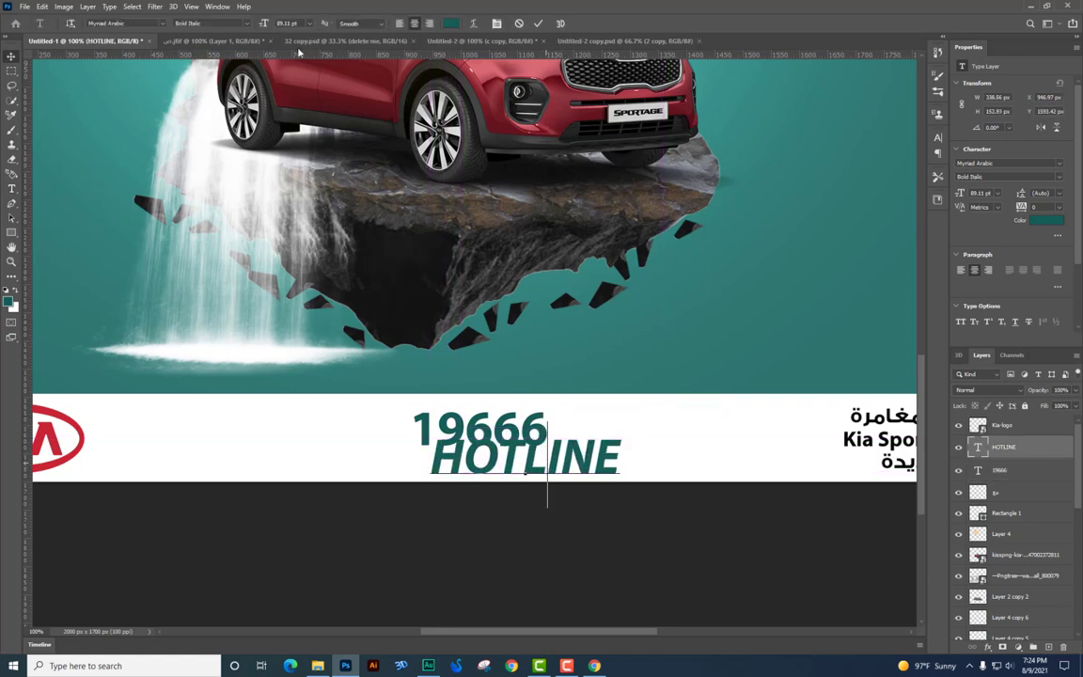
{"action": "key", "text": "ctrl+a"}
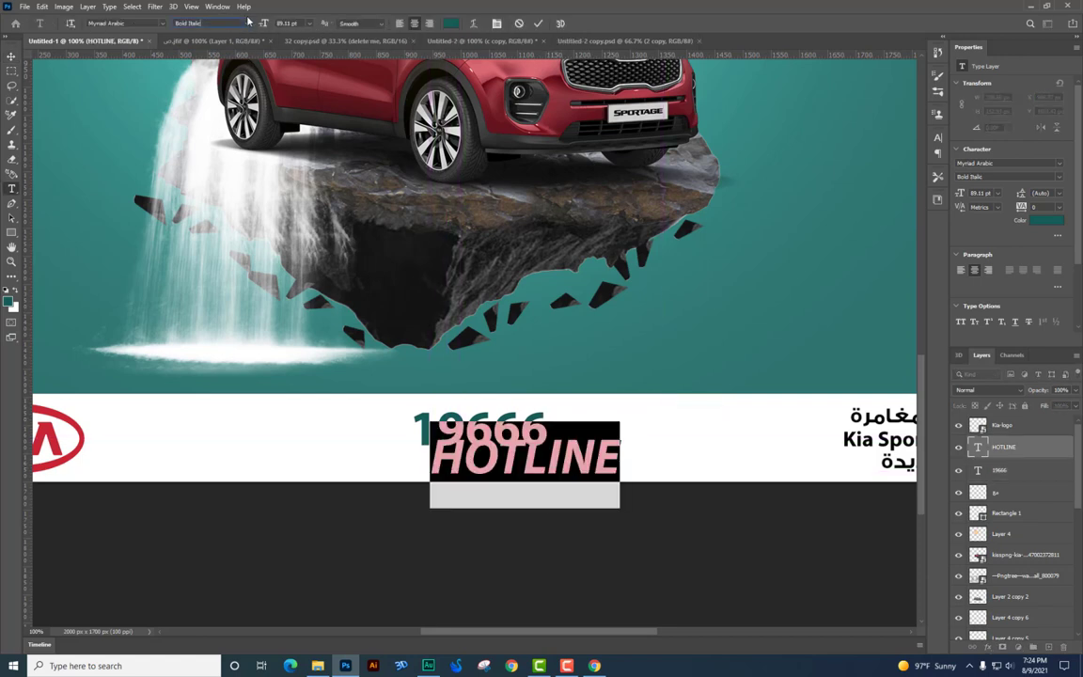
{"action": "left_click", "coordinate": [250, 23]}
{"action": "left_click", "coordinate": [216, 53]}
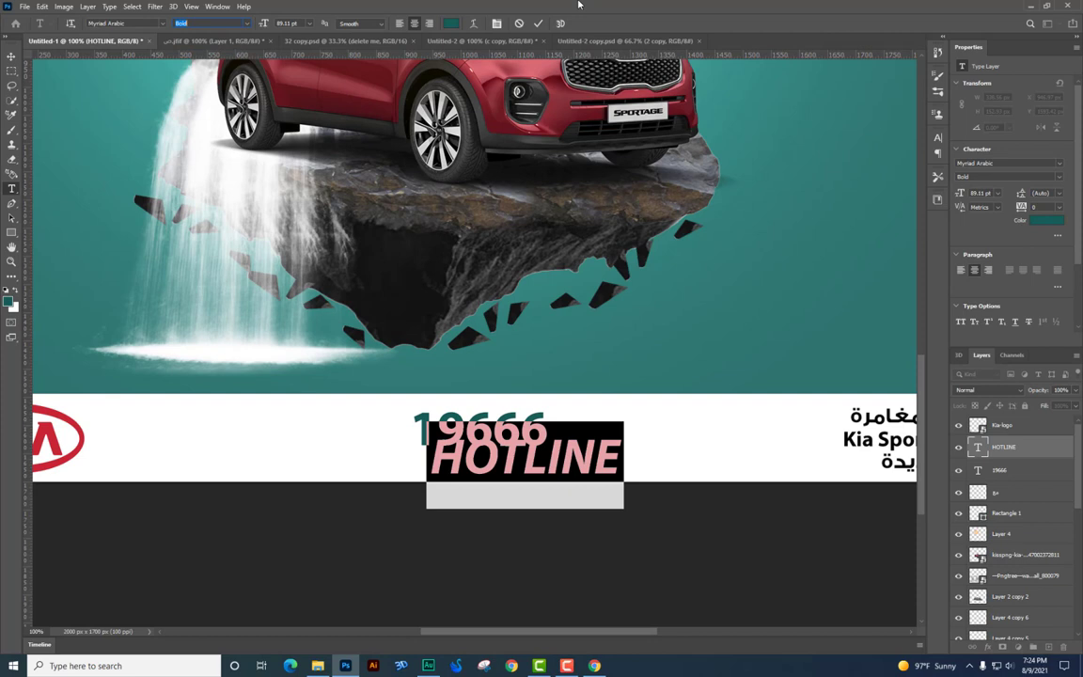
Set the HOTLINE text's tracking to 240.
{"action": "left_click", "coordinate": [497, 24]}
{"action": "mouse_move", "coordinate": [881, 192]}
{"action": "left_mouse_down"}
{"action": "mouse_move", "coordinate": [894, 195]}
{"action": "mouse_move", "coordinate": [889, 183]}
{"action": "left_mouse_up"}
{"action": "key", "text": "ctrl+z"}
{"action": "left_click", "coordinate": [10, 55]}
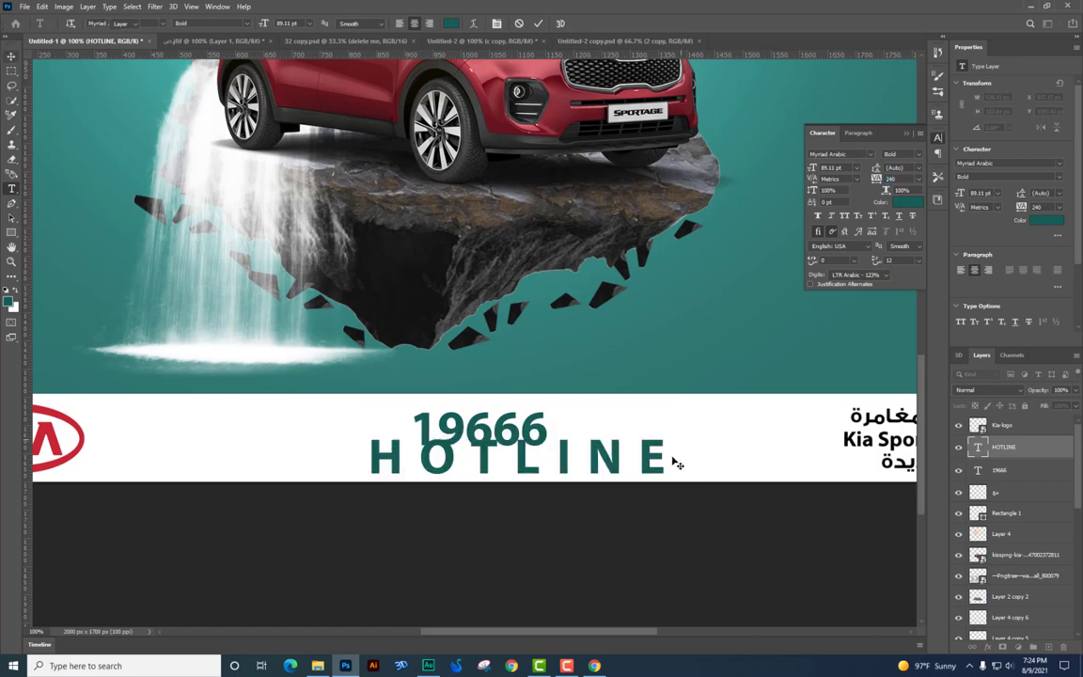
Shrink the HOTLINE text to about 35 pt and position it directly beneath the hotline number.
{"action": "key", "text": "ctrl+t"}
{"action": "left_click_drag", "start_coordinate": [619, 489], "coordinate": [558, 447]}
{"action": "key", "text": "Return"}
{"action": "key", "text": "Up"}
{"action": "key", "text": "Up"}
{"action": "key", "text": "Up"}
{"action": "key", "text": "Up"}
{"action": "key", "text": "Up"}
{"action": "key", "text": "Up"}
{"action": "key", "text": "Left"}
{"action": "key", "text": "Left"}
{"action": "key", "text": "Left"}
Select the hotline number and the HOTLINE text together and centre them in the white band.
{"action": "right_click", "coordinate": [530, 438]}
{"action": "left_click", "coordinate": [546, 441], "text": "shift"}
{"action": "key", "text": "ctrl+minus"}
{"action": "key", "text": "ctrl+minus"}
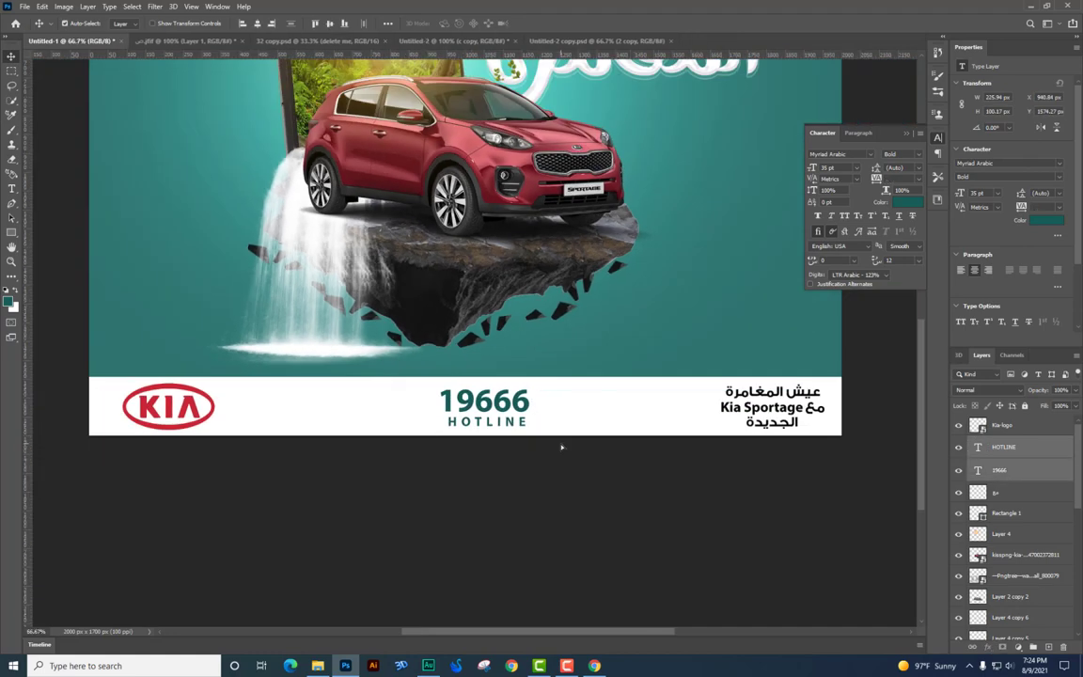
{"action": "key", "text": "Tab"}
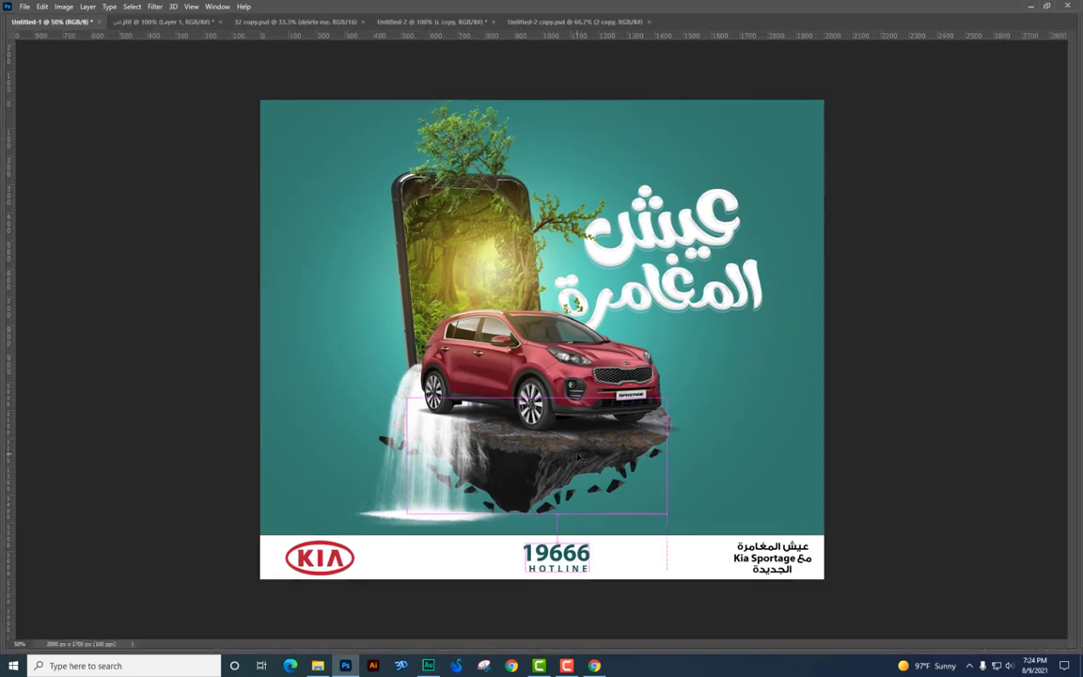
{"action": "key", "text": "ctrl+minus"}
{"action": "key", "text": "Tab"}
{"action": "key", "text": "ctrl+plus"}
{"action": "key", "text": "Tab"}
{"action": "key", "text": "Tab"}
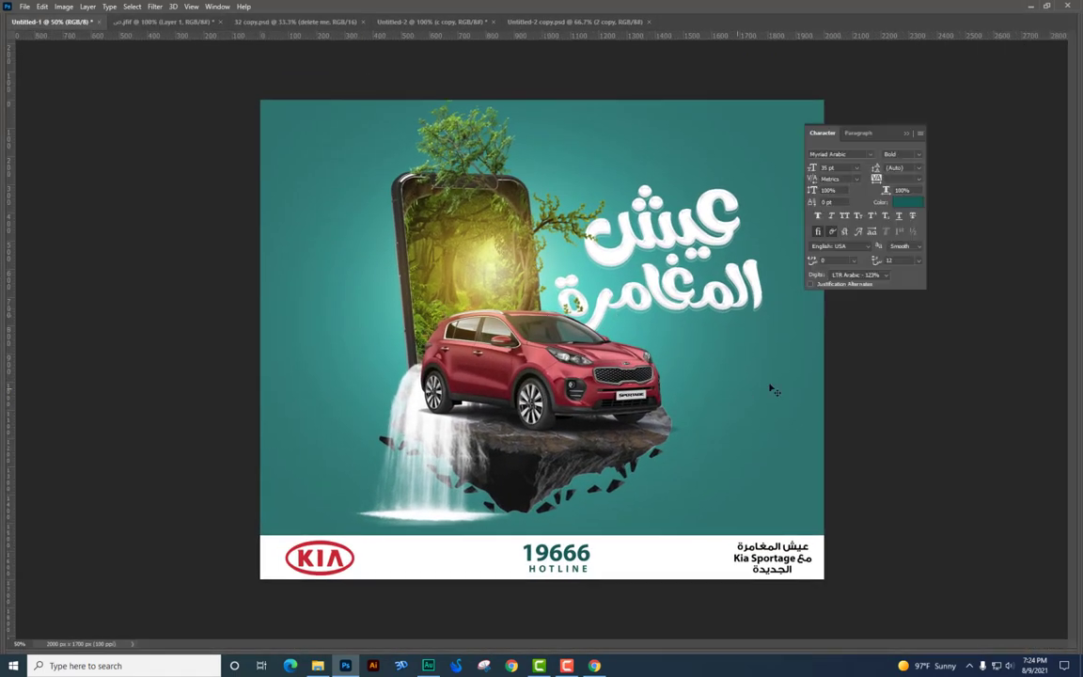
Raise the opacity of the Layer 4 light glow inside the phone to 95%.
{"action": "right_click", "coordinate": [440, 262]}
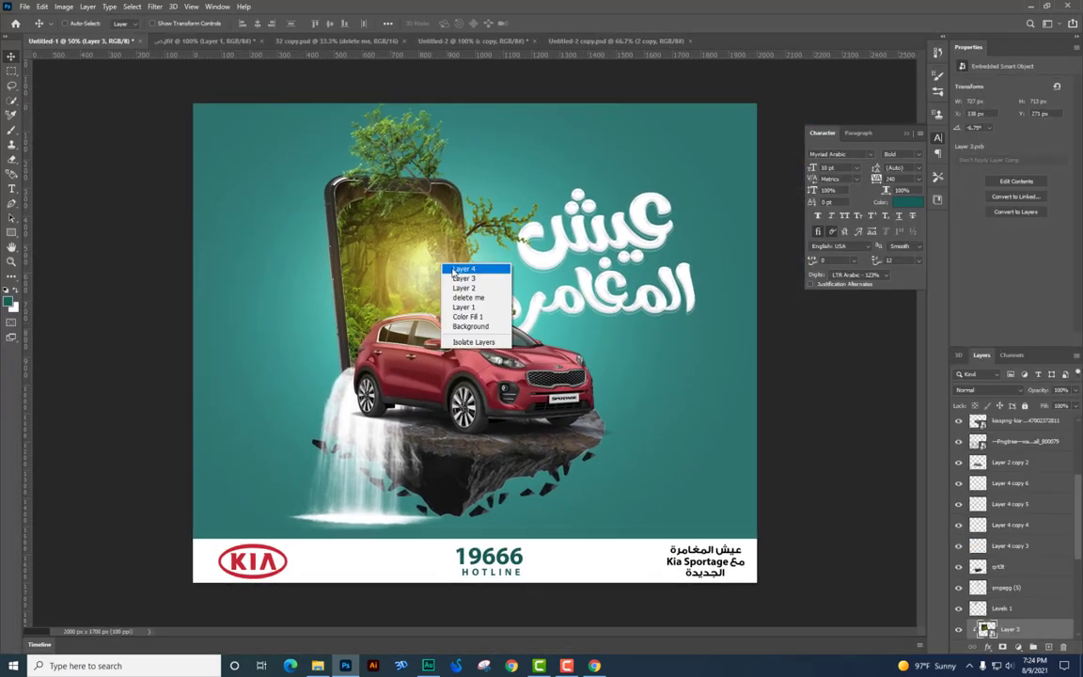
{"action": "left_click", "coordinate": [457, 269]}
{"action": "left_click", "coordinate": [1074, 391]}
{"action": "left_click_drag", "start_coordinate": [1063, 404], "coordinate": [1072, 405]}
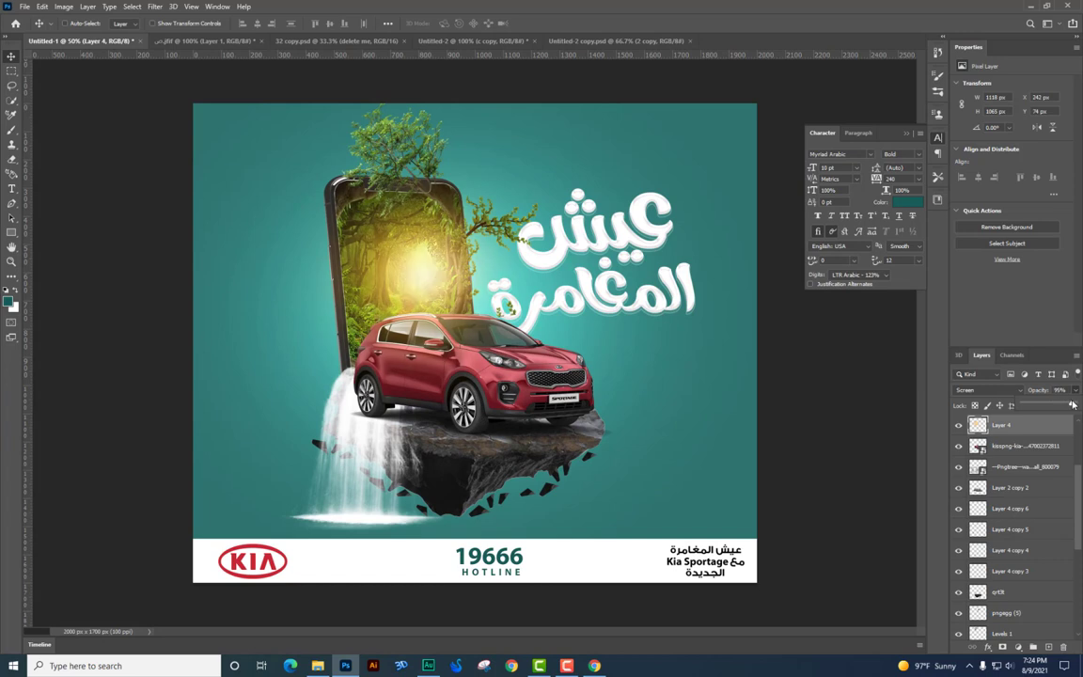
Shift the Layer 4 glow slightly left and down, and set its blend mode to Lighter Color.
{"action": "left_click_drag", "start_coordinate": [614, 336], "coordinate": [601, 341]}
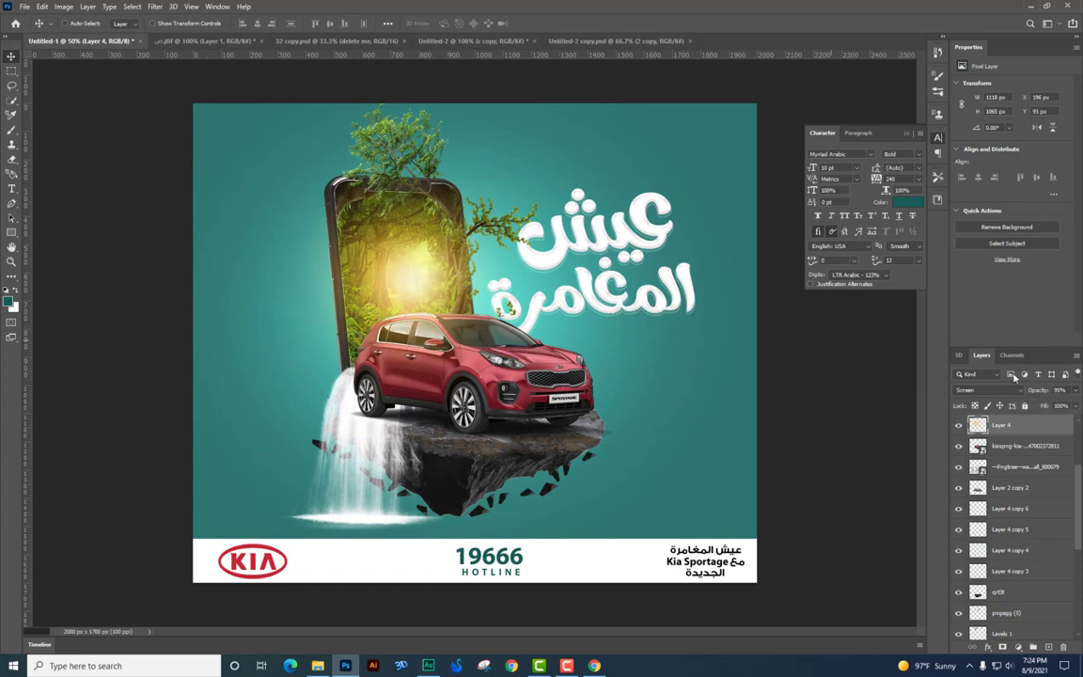
{"action": "left_click", "coordinate": [1004, 393]}
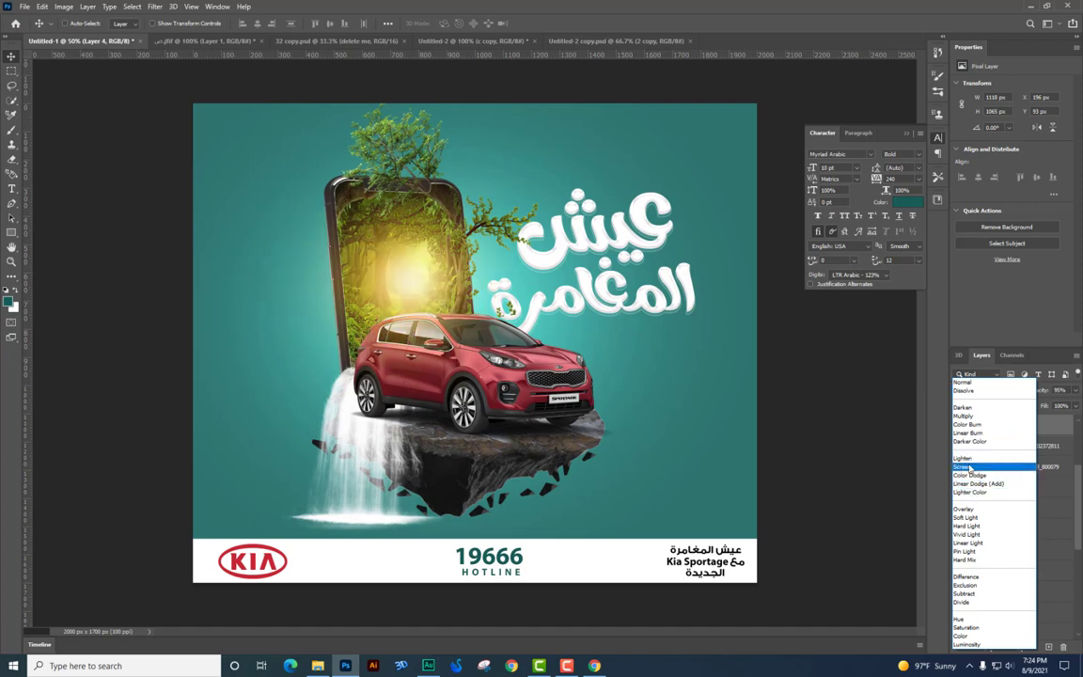
{"action": "left_click", "coordinate": [970, 491]}
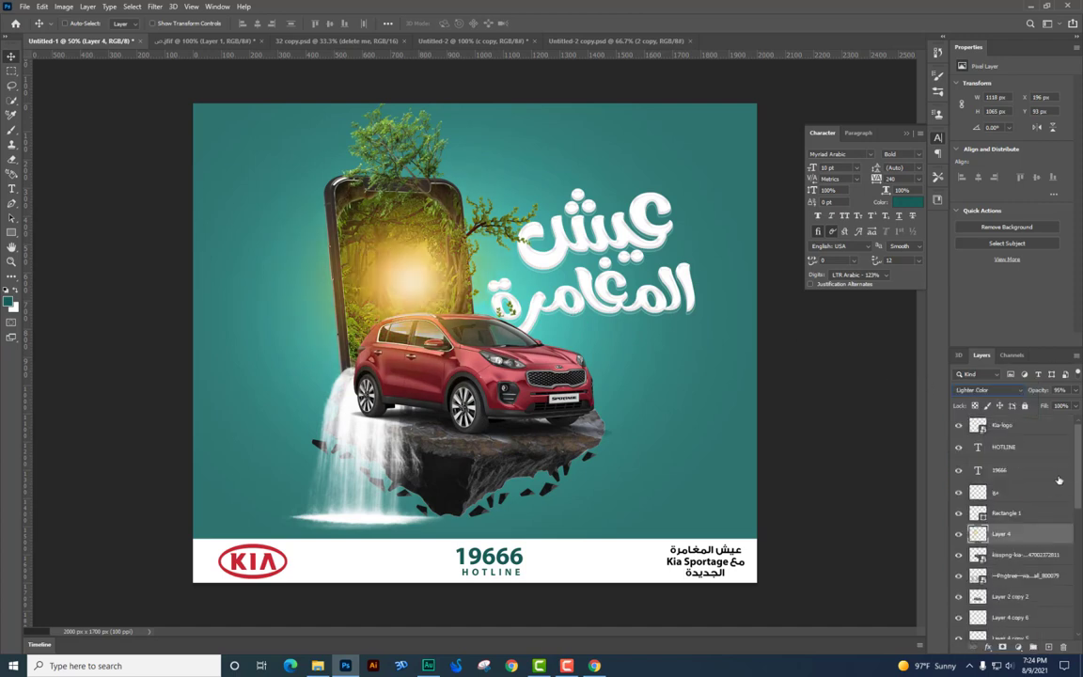
{"action": "left_click", "coordinate": [1026, 432]}
{"action": "left_click", "coordinate": [1022, 646]}
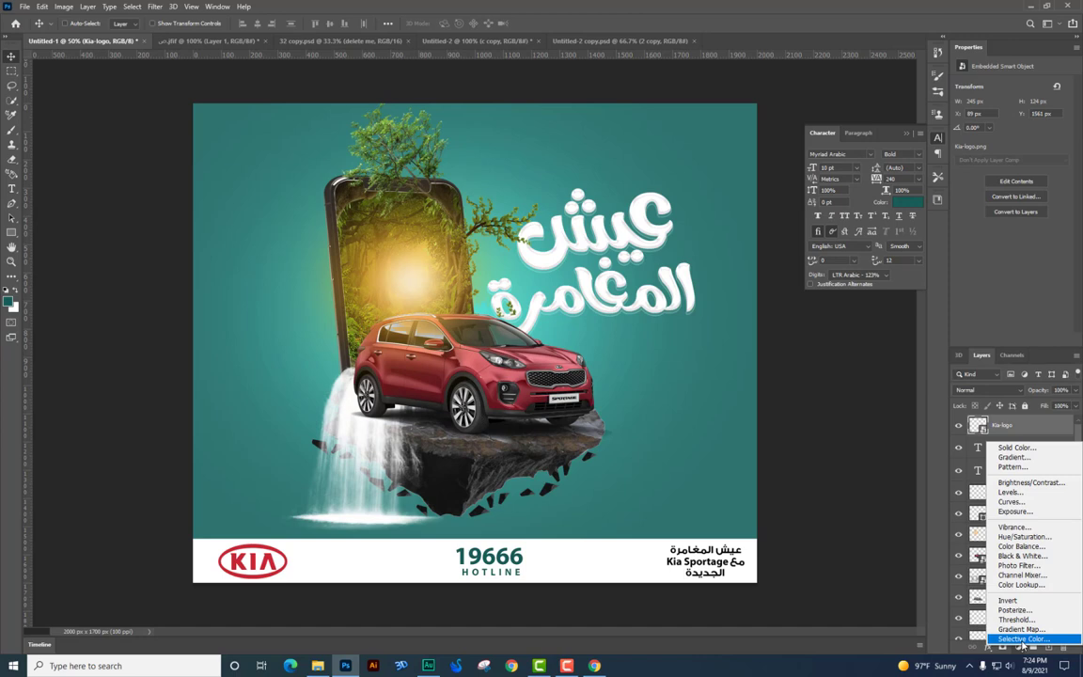
{"action": "left_click", "coordinate": [963, 433]}
Select the Layer 4 light glow inside the phone and change its blend mode to Screen.
{"action": "right_click", "coordinate": [420, 268]}
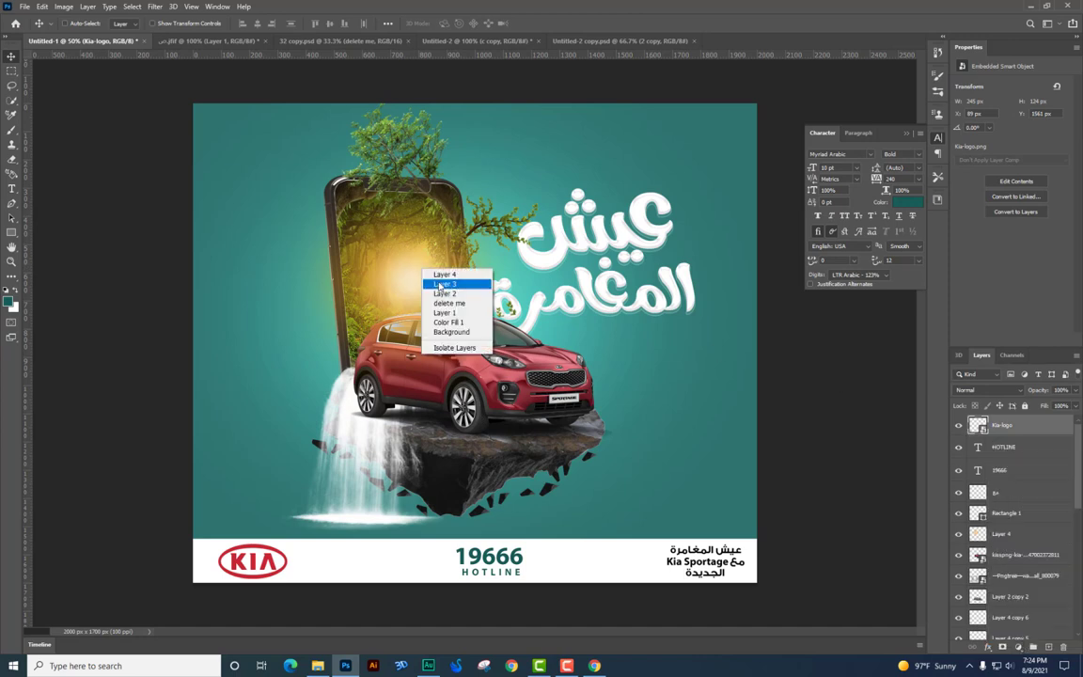
{"action": "left_click", "coordinate": [436, 283]}
{"action": "right_click", "coordinate": [422, 272]}
{"action": "left_click", "coordinate": [445, 279]}
{"action": "left_click", "coordinate": [987, 389]}
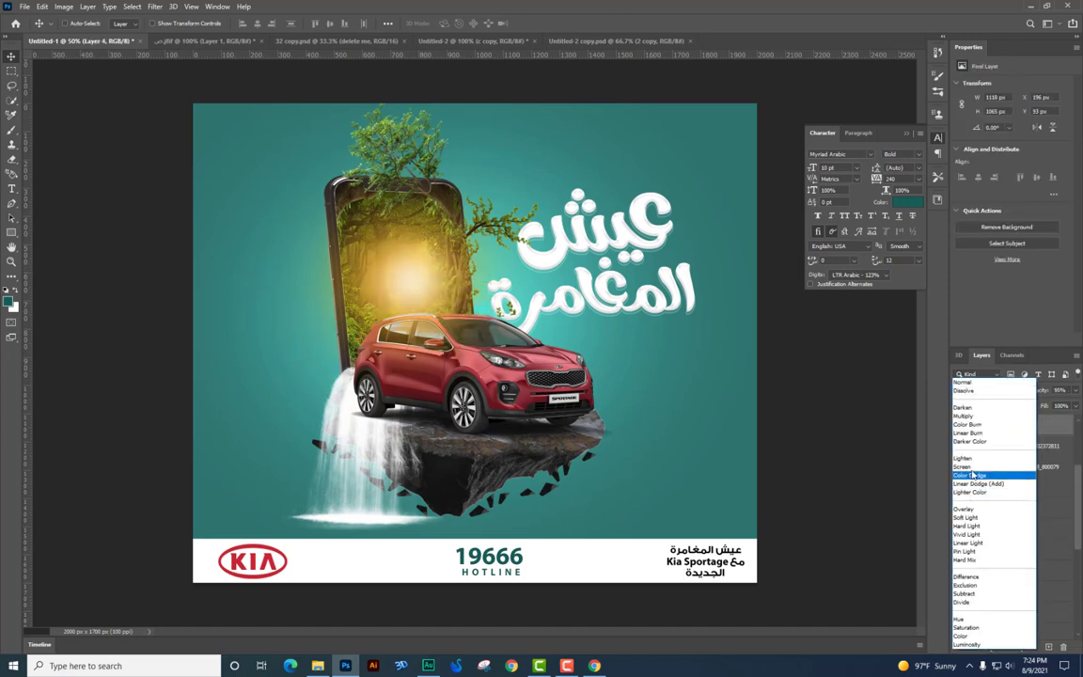
{"action": "left_click", "coordinate": [977, 424]}
Add a Selective Color adjustment above the Kia-logo layer and set Whites to Cyan +5, Magenta -35, Yellow -100 and Black -83.
{"action": "scroll", "coordinate": [990, 475], "scroll_direction": "up", "scroll_amount": 3}
{"action": "scroll", "coordinate": [1037, 481], "scroll_direction": "up", "scroll_amount": 1}
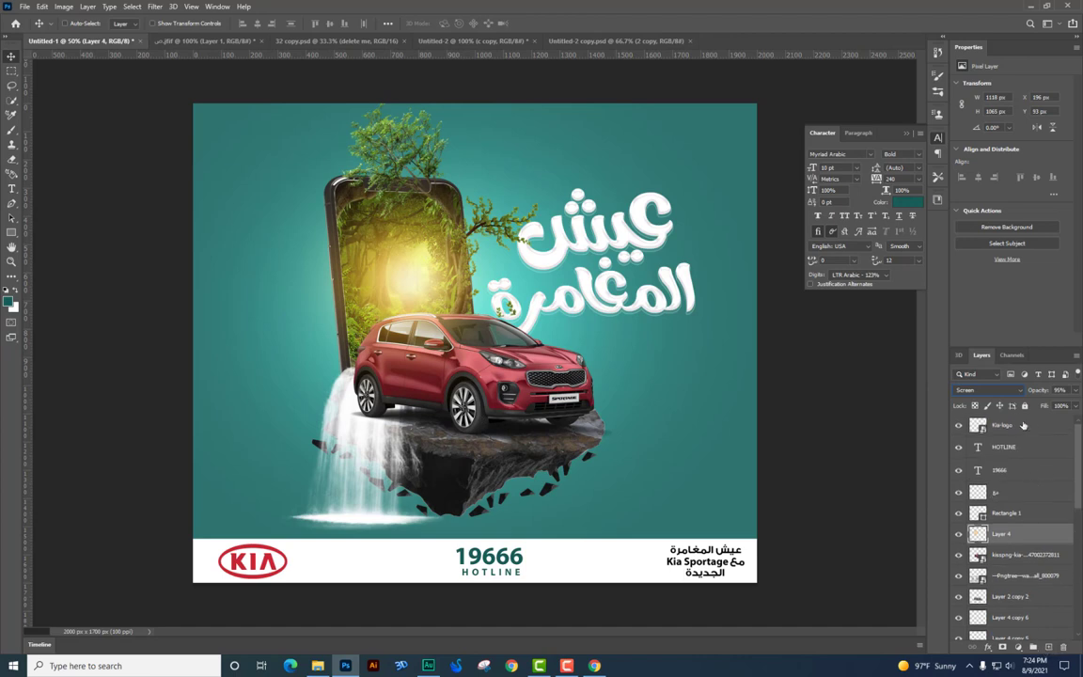
{"action": "left_click", "coordinate": [1024, 426]}
{"action": "left_click", "coordinate": [1017, 647]}
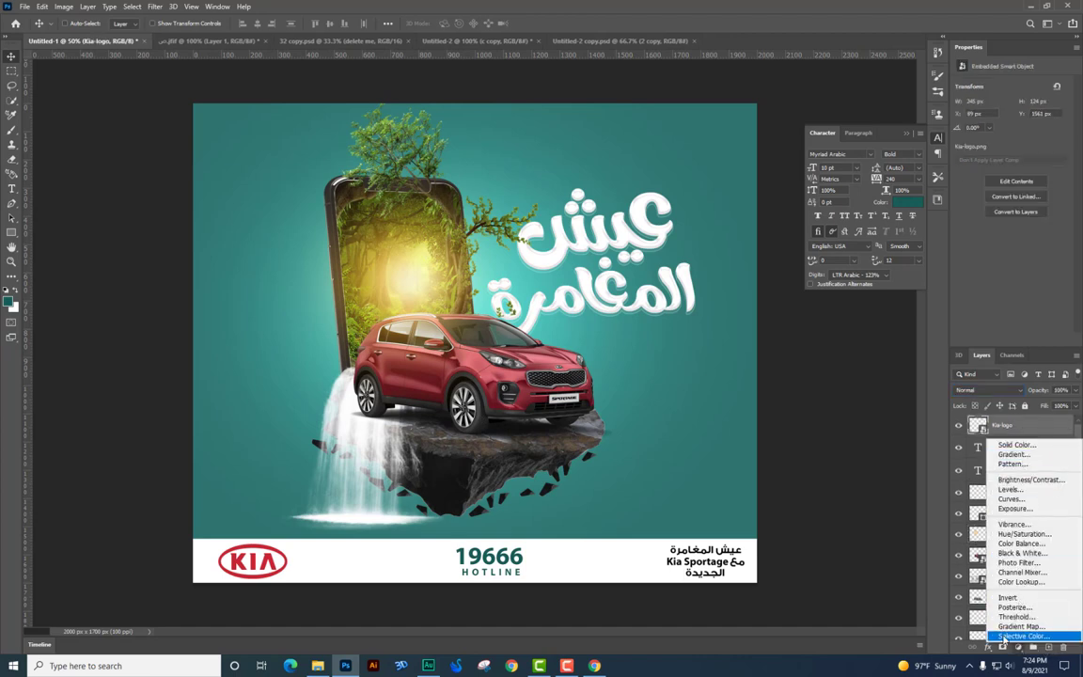
{"action": "left_click", "coordinate": [1016, 638]}
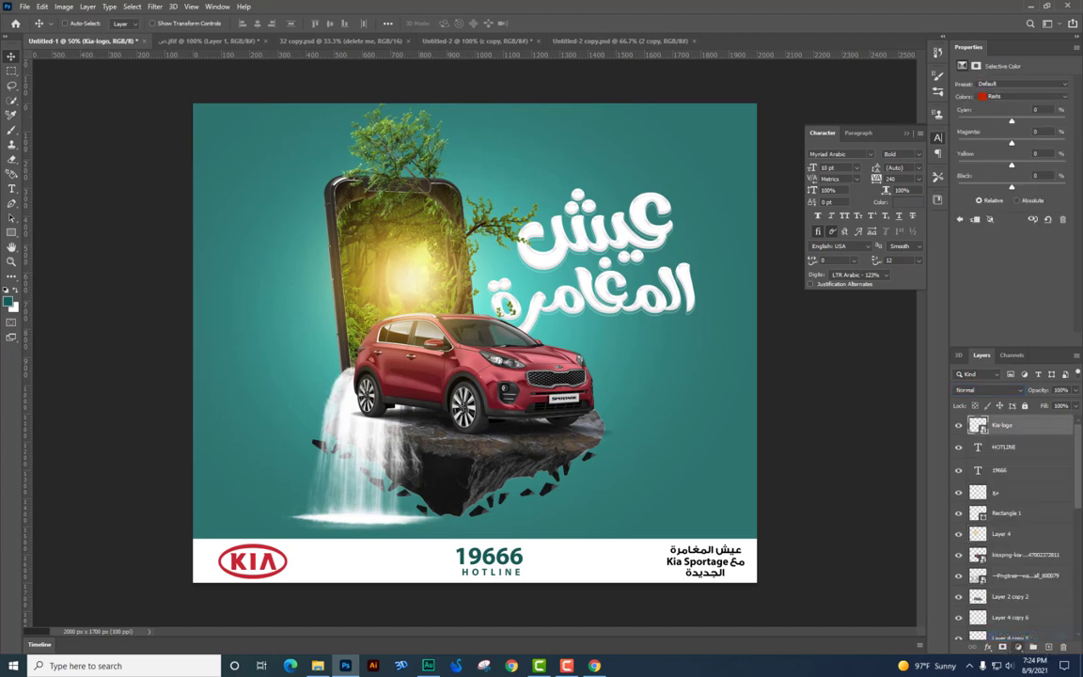
{"action": "left_click", "coordinate": [999, 97]}
{"action": "left_click", "coordinate": [1005, 159]}
{"action": "mouse_move", "coordinate": [1011, 121]}
{"action": "left_mouse_down"}
{"action": "mouse_move", "coordinate": [1032, 115]}
{"action": "mouse_move", "coordinate": [966, 120]}
{"action": "mouse_move", "coordinate": [1014, 120]}
{"action": "left_mouse_up"}
{"action": "mouse_move", "coordinate": [1011, 142]}
{"action": "left_mouse_down"}
{"action": "mouse_move", "coordinate": [1025, 142]}
{"action": "mouse_move", "coordinate": [980, 146]}
{"action": "mouse_move", "coordinate": [994, 154]}
{"action": "left_mouse_up"}
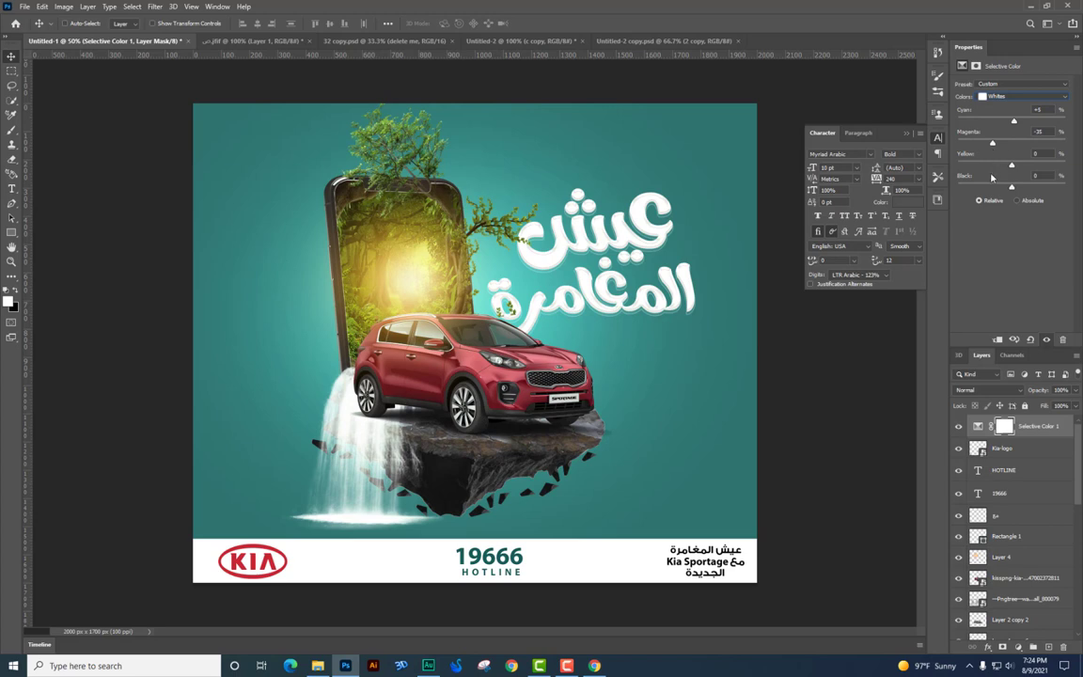
{"action": "left_click_drag", "start_coordinate": [1043, 164], "coordinate": [1056, 159]}
{"action": "left_click_drag", "start_coordinate": [991, 165], "coordinate": [926, 162]}
{"action": "left_click_drag", "start_coordinate": [1011, 186], "coordinate": [967, 188]}
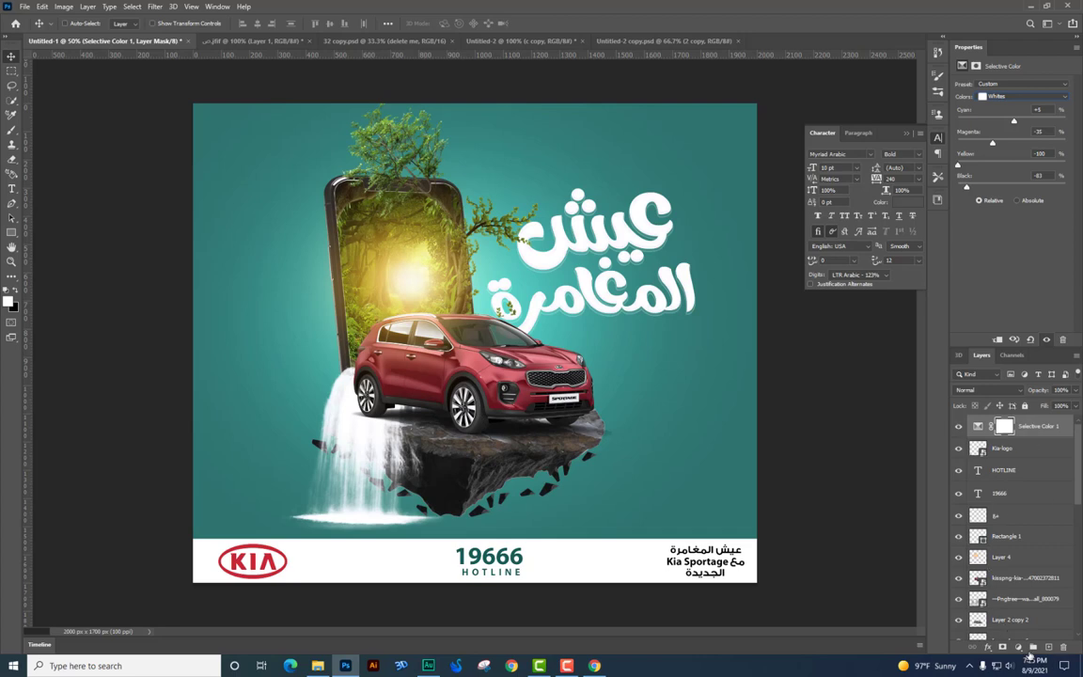
Add a Color Balance adjustment layer with midtones at Cyan-Red +30, Magenta-Green -12 and Yellow-Blue +7.
{"action": "left_click", "coordinate": [1019, 646]}
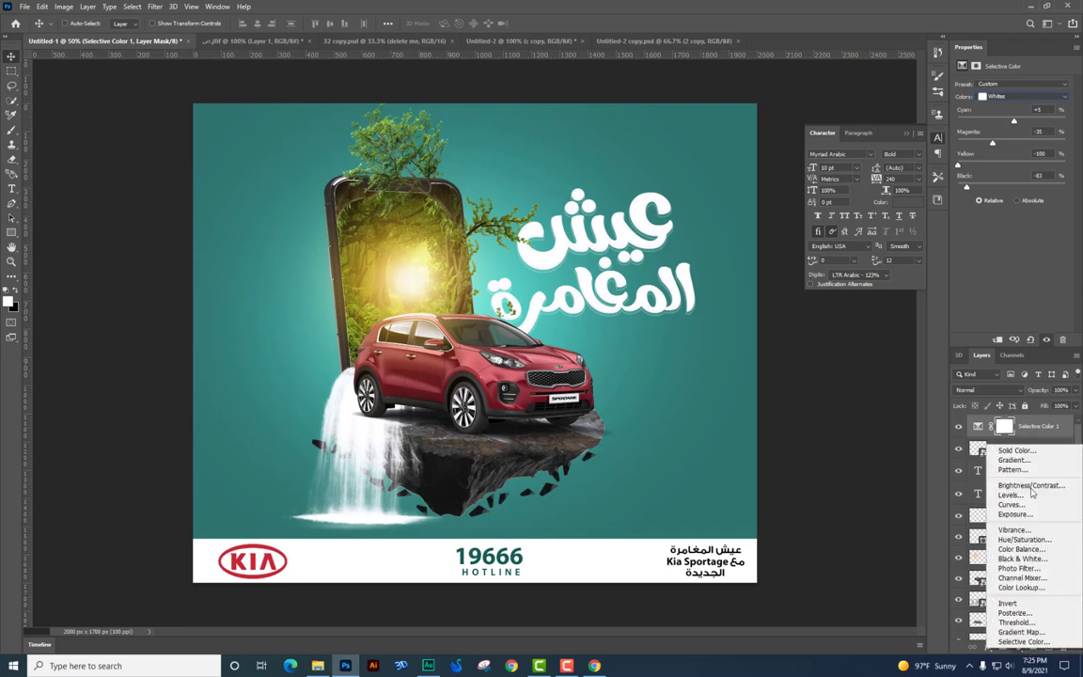
{"action": "left_click", "coordinate": [1029, 549]}
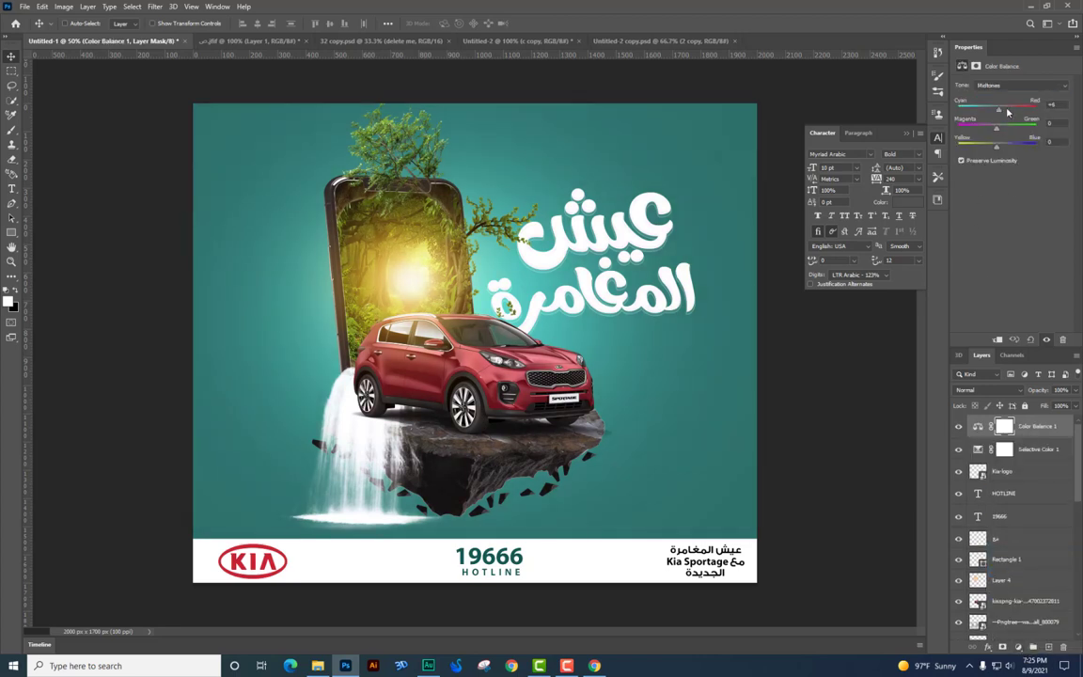
{"action": "left_click", "coordinate": [1007, 111]}
{"action": "left_click", "coordinate": [994, 129]}
{"action": "left_click_drag", "start_coordinate": [996, 150], "coordinate": [995, 148]}
Duplicate all layers from Color Balance 1 down to Color Fill 1 and merge the copies into a single layer.
{"action": "left_click", "coordinate": [1030, 428]}
{"action": "scroll", "coordinate": [1034, 527], "scroll_direction": "down", "scroll_amount": 10}
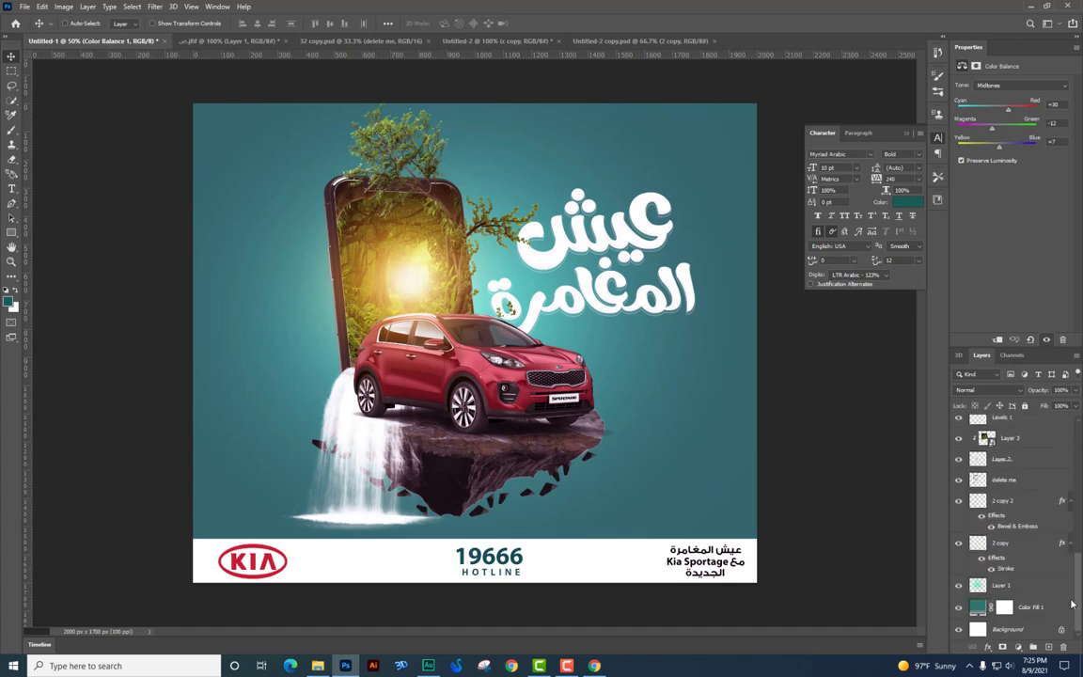
{"action": "mouse_move", "coordinate": [1073, 568]}
{"action": "left_mouse_down"}
{"action": "mouse_move", "coordinate": [1073, 482]}
{"action": "mouse_move", "coordinate": [1072, 581]}
{"action": "left_mouse_up"}
{"action": "left_click", "coordinate": [1044, 607], "text": "shift"}
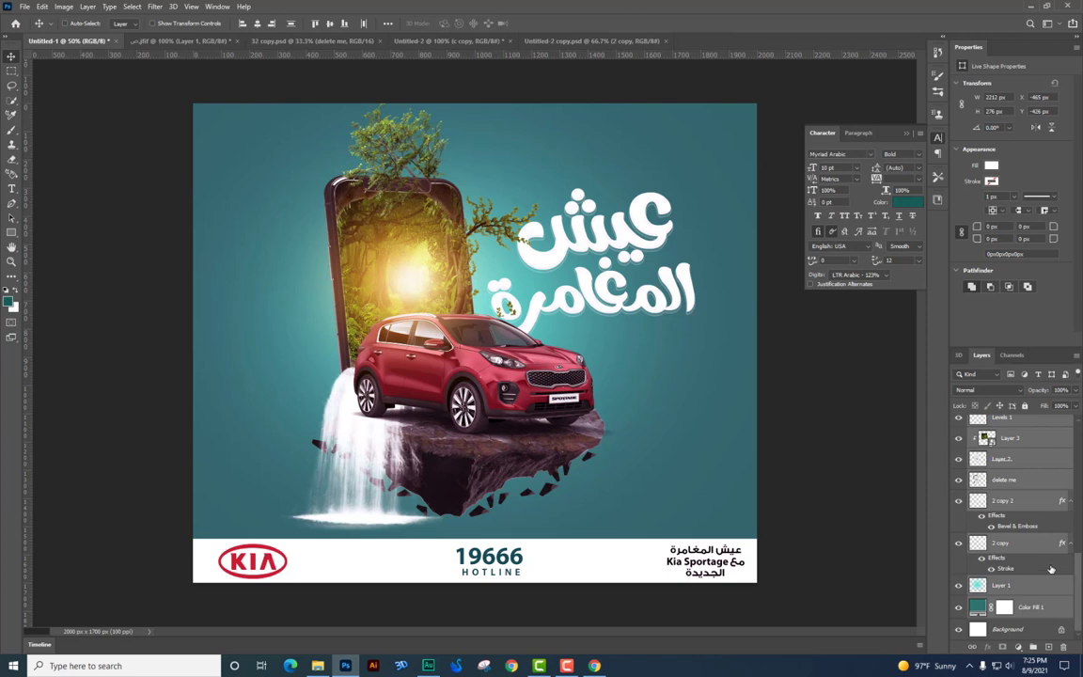
{"action": "key", "text": "ctrl+j"}
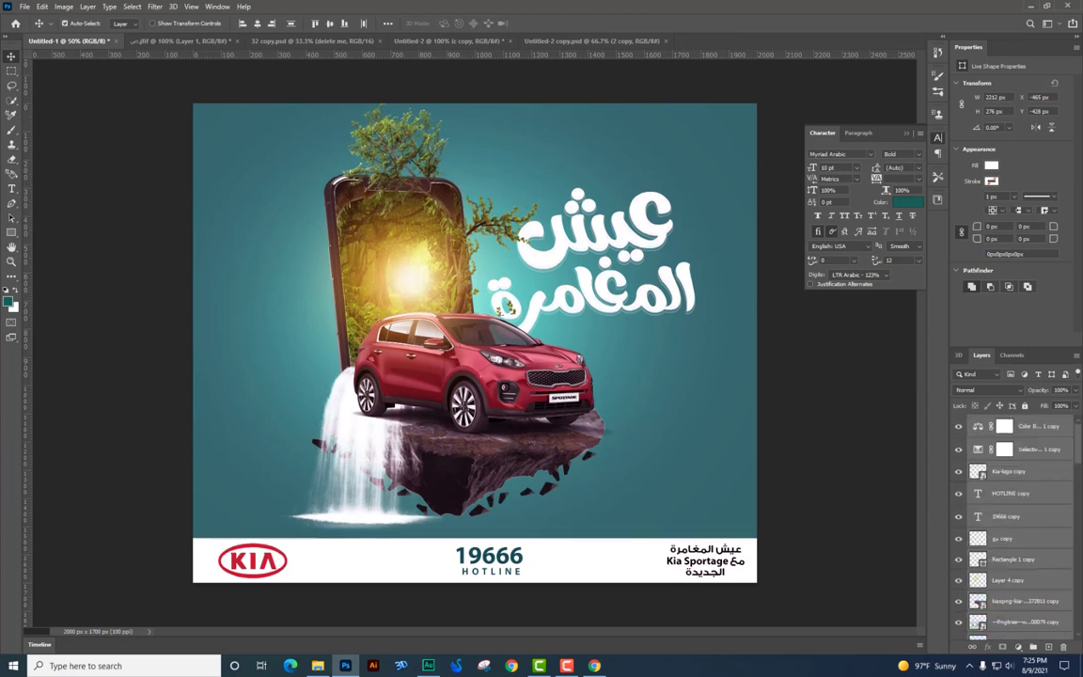
{"action": "key", "text": "ctrl+e"}
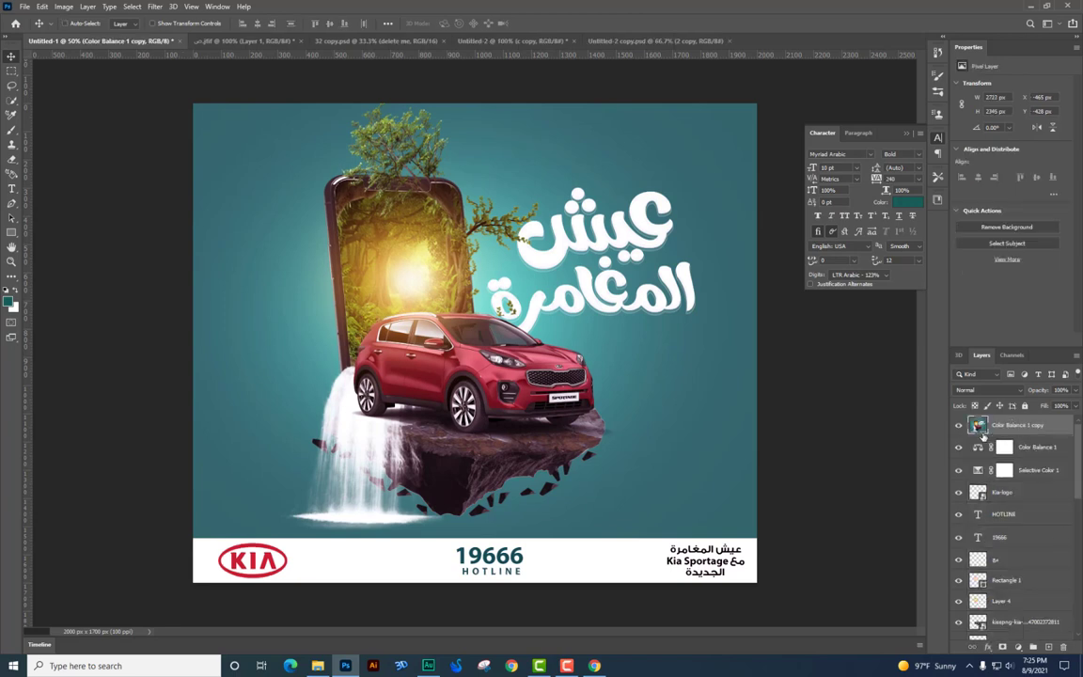
Create a flattened, canvas-sized copy of the artwork on a new top layer and open it in the Camera Raw filter.
{"action": "left_click", "coordinate": [11, 70]}
{"action": "key", "text": "ctrl+shift+alt+e"}
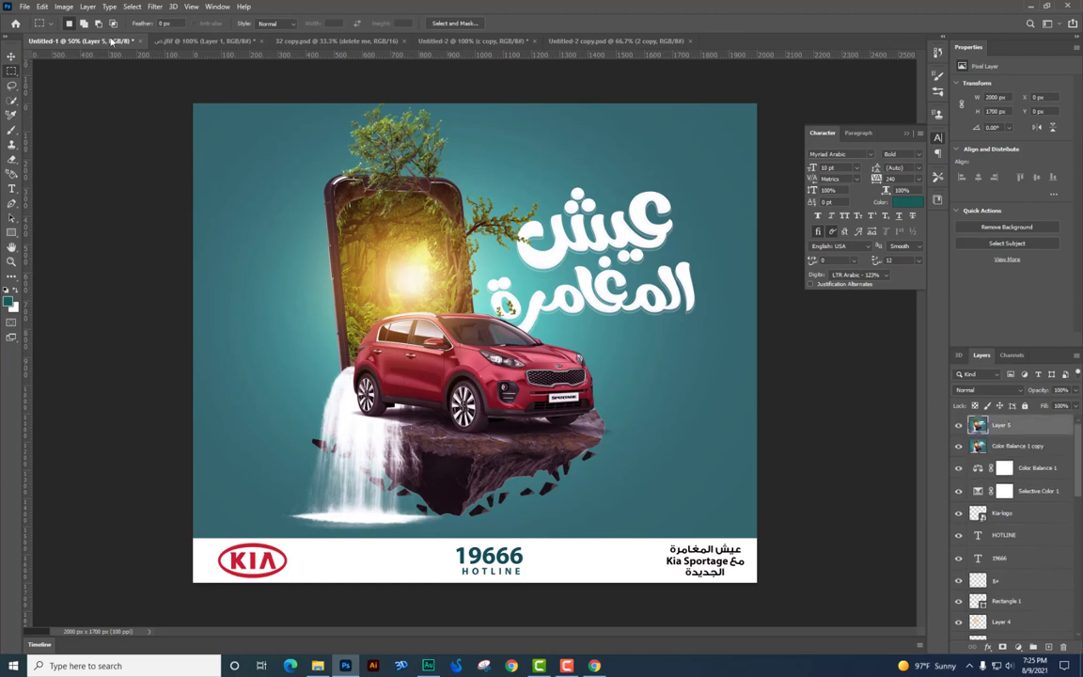
{"action": "left_click", "coordinate": [154, 6]}
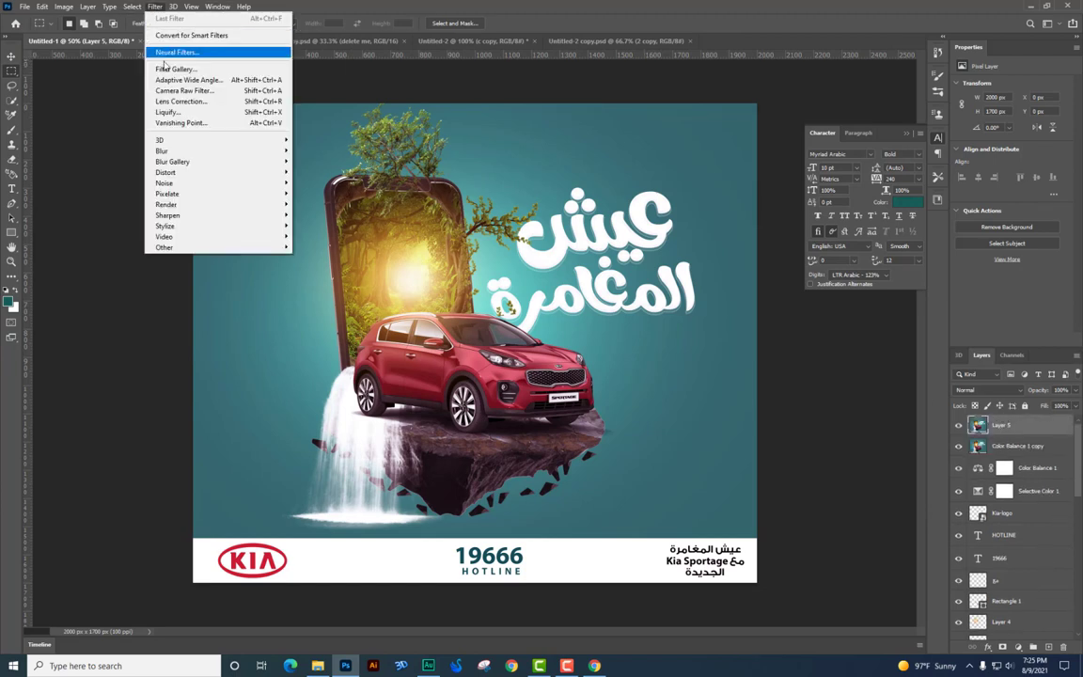
{"action": "left_click", "coordinate": [165, 90]}
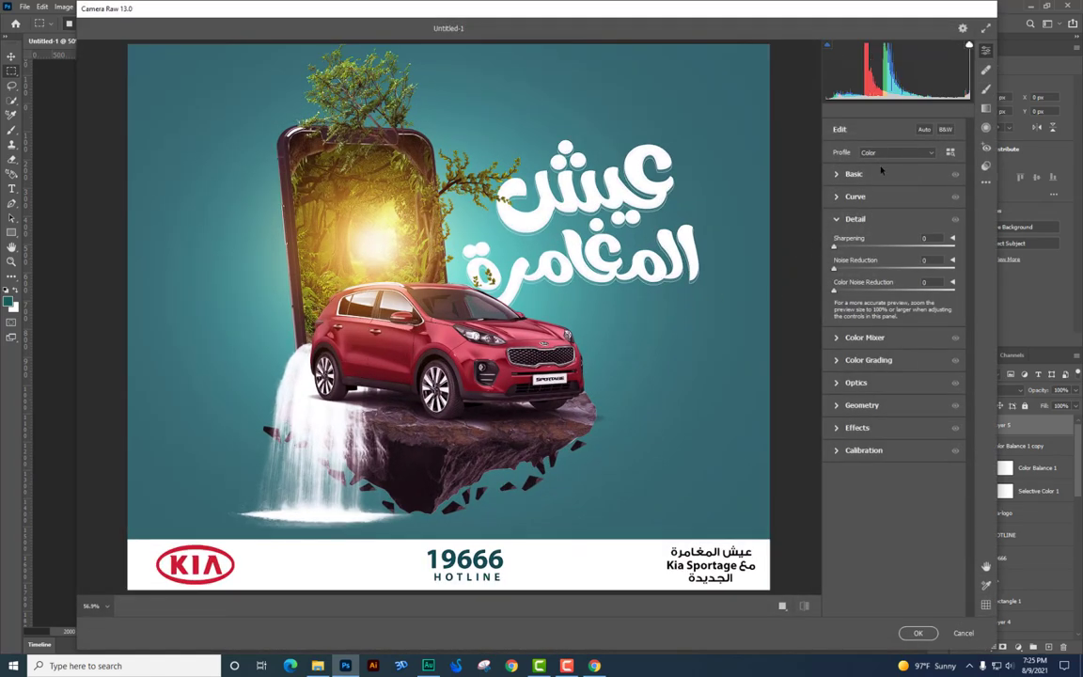
Set temperature -1, tint +8, exposure -0.20, contrast +18, highlights +21, shadows +36, whites +31, texture +9, vibrance +36 and saturation +16 in the Basic adjustments.
{"action": "left_click", "coordinate": [881, 173]}
{"action": "left_click_drag", "start_coordinate": [895, 219], "coordinate": [911, 331]}
{"action": "left_click", "coordinate": [915, 330]}
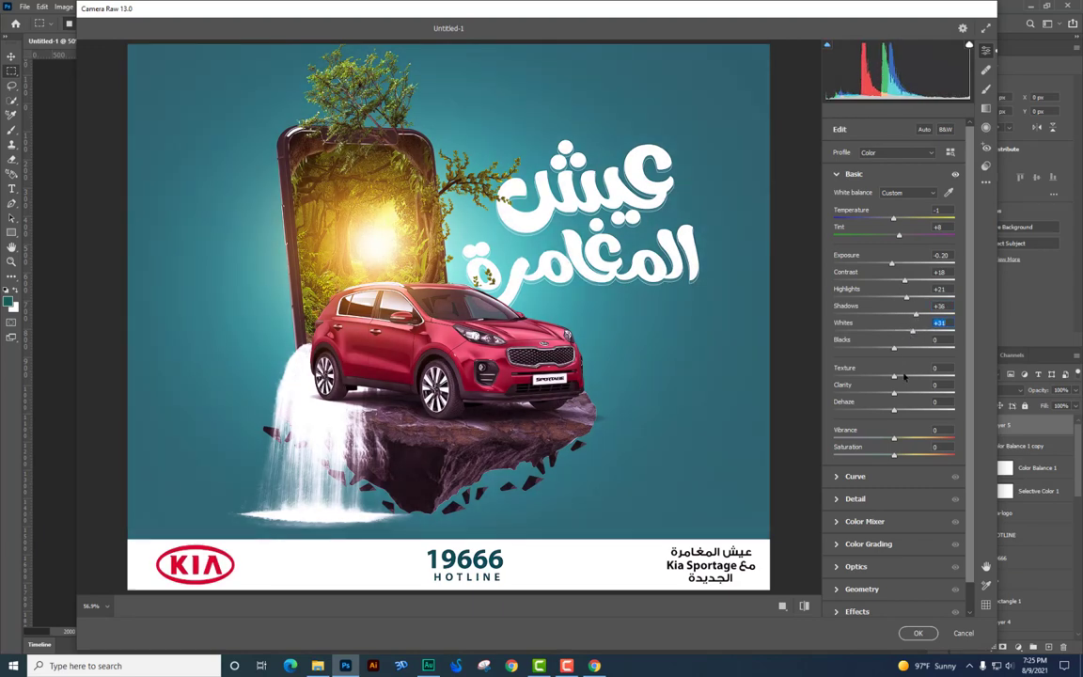
{"action": "left_click_drag", "start_coordinate": [904, 376], "coordinate": [900, 376]}
{"action": "left_click_drag", "start_coordinate": [910, 438], "coordinate": [905, 457]}
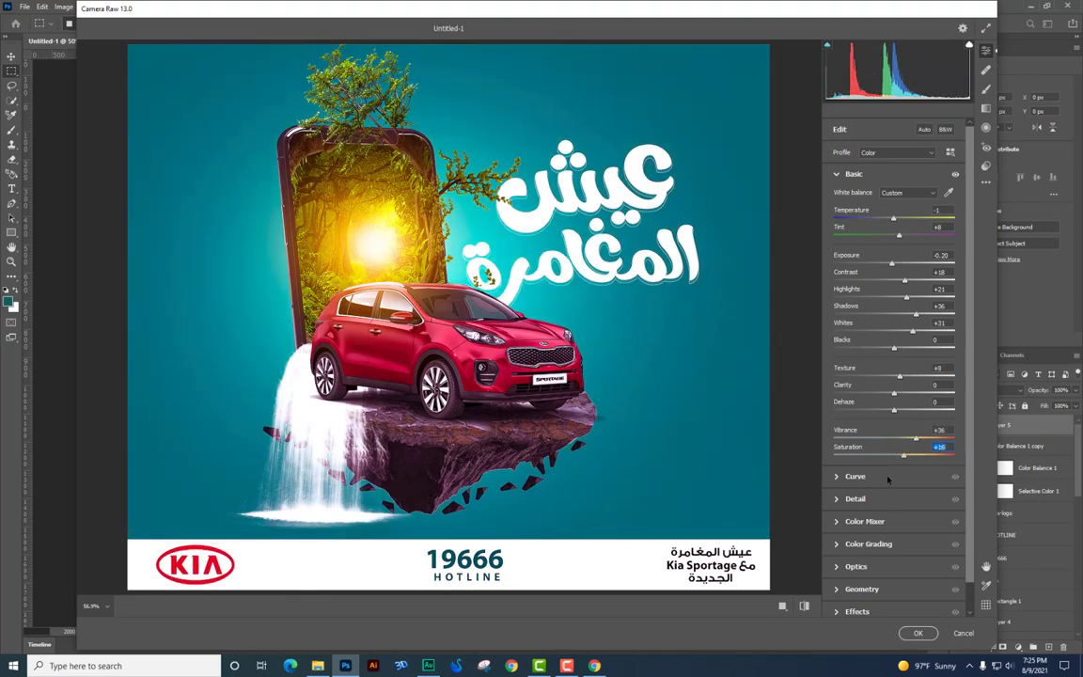
Raise the noise reduction and color noise reduction in Camera Raw's Detail adjustments.
{"action": "left_click", "coordinate": [887, 478]}
{"action": "left_click", "coordinate": [900, 454]}
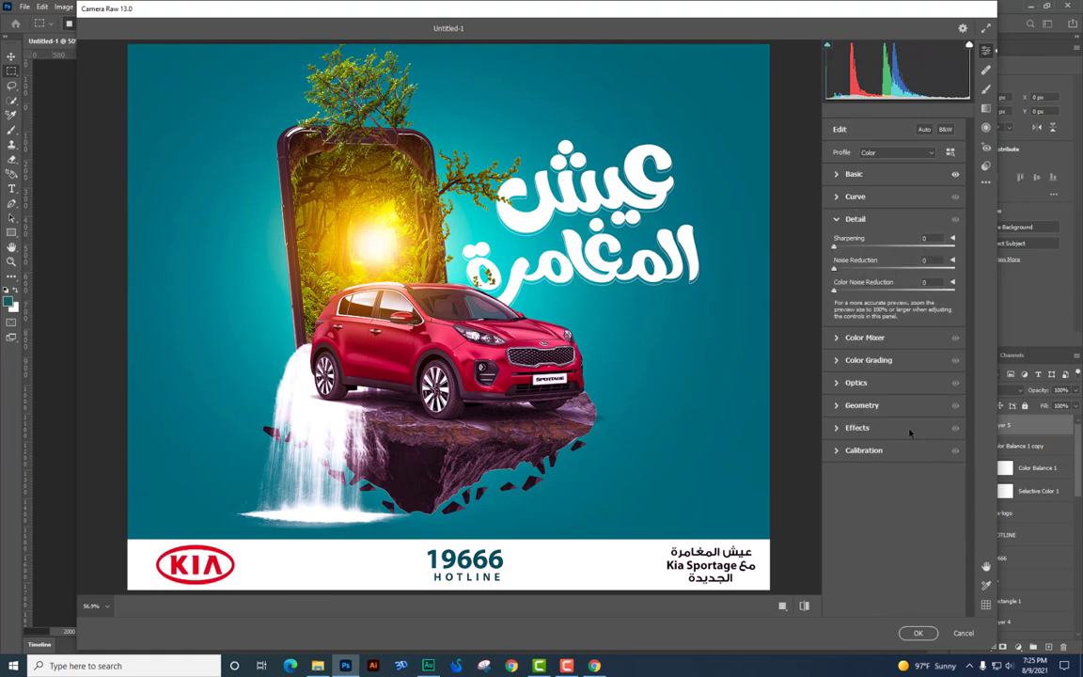
{"action": "left_click_drag", "start_coordinate": [869, 289], "coordinate": [885, 271]}
{"action": "left_click", "coordinate": [874, 197]}
Set vibrance to +13 and saturation to +7 in the Basic adjustments and apply the Camera Raw filter.
{"action": "left_click", "coordinate": [874, 174]}
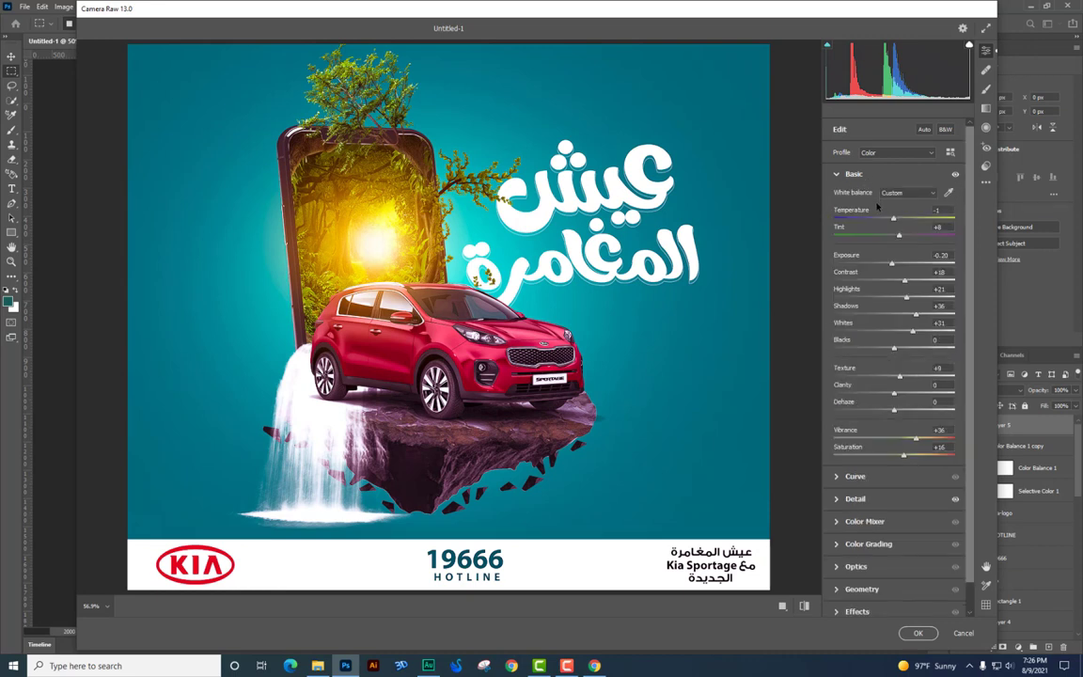
{"action": "left_click_drag", "start_coordinate": [916, 442], "coordinate": [899, 458]}
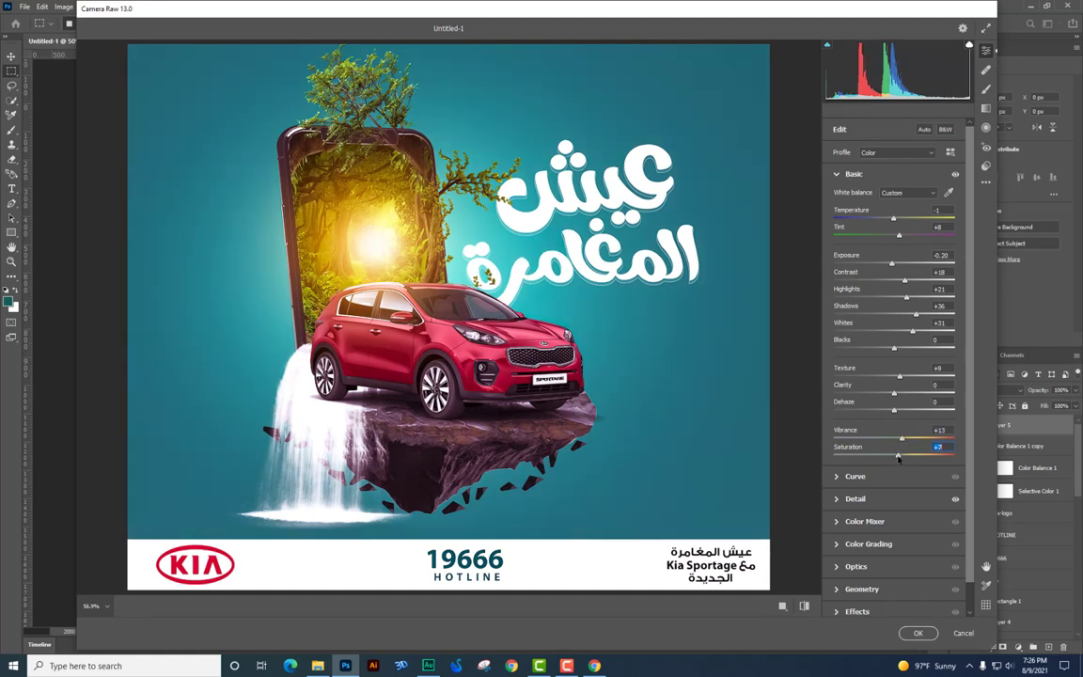
{"action": "left_click", "coordinate": [917, 633]}
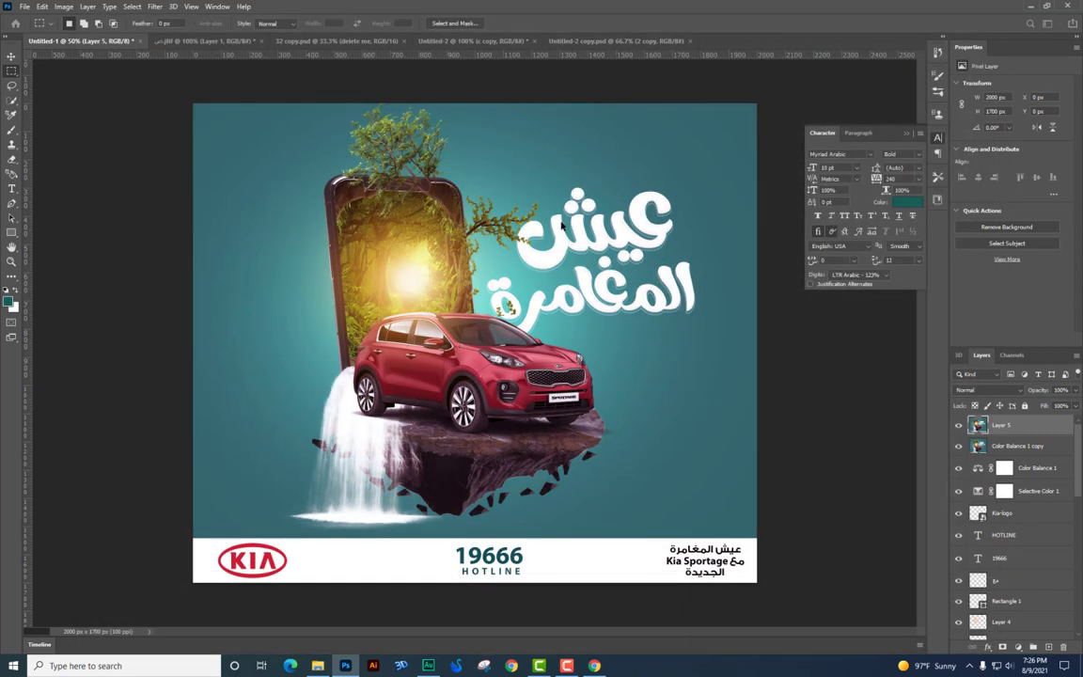
Compare the artwork with and without the graded top layer, and examine the whole design with the interface panels hidden.
{"action": "left_click", "coordinate": [958, 425]}
{"action": "left_click", "coordinate": [958, 425]}
{"action": "key", "text": "Tab"}
{"action": "key", "text": "ctrl+plus"}
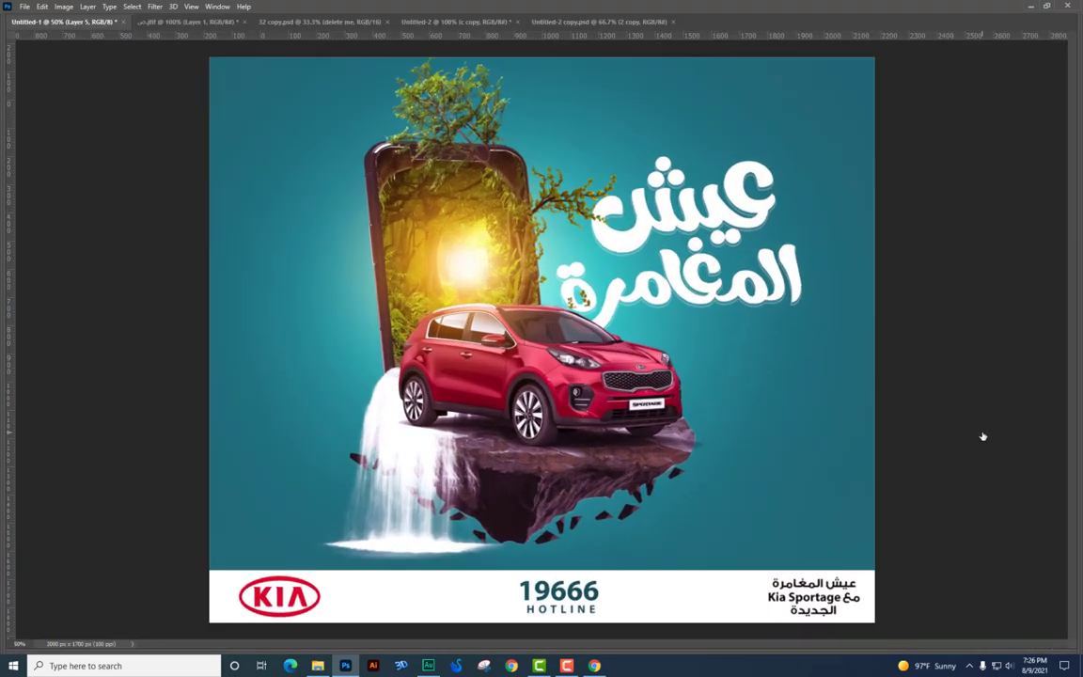
{"action": "key", "text": "ctrl+minus"}
{"action": "key", "text": "ctrl+minus"}
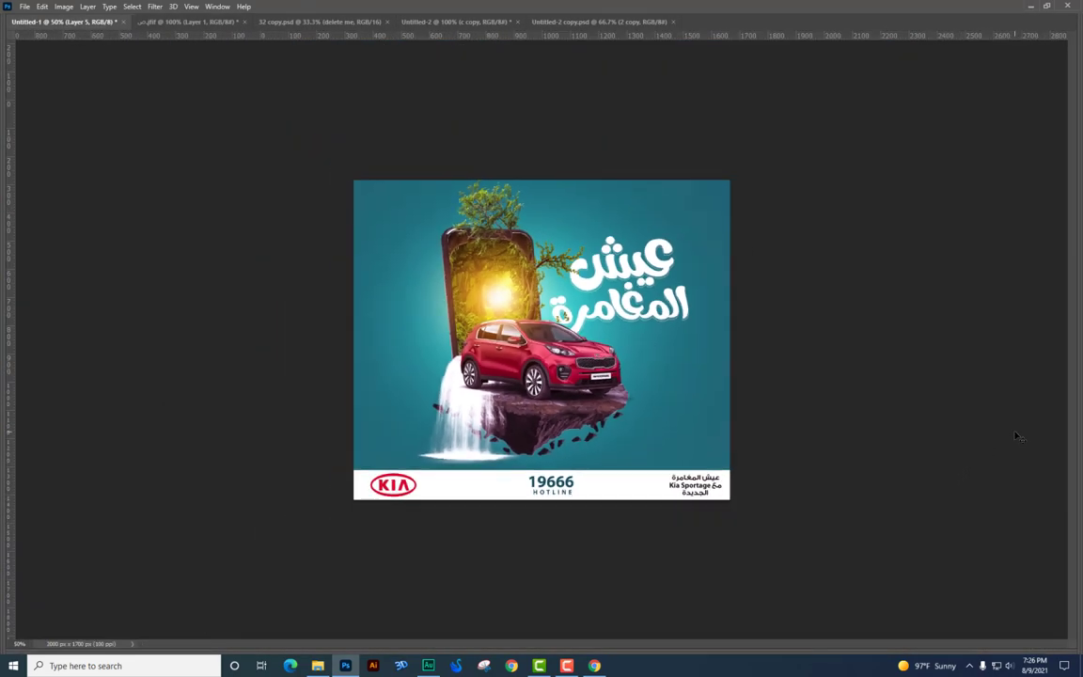
{"action": "key", "text": "ctrl+plus"}
{"action": "key", "text": "Tab"}
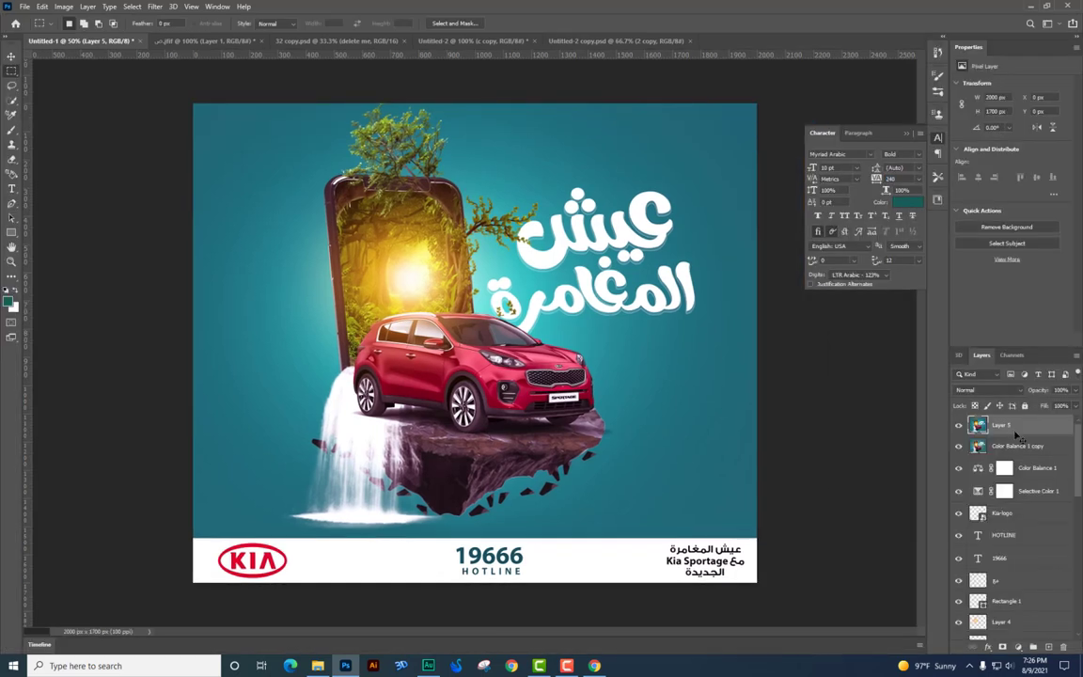